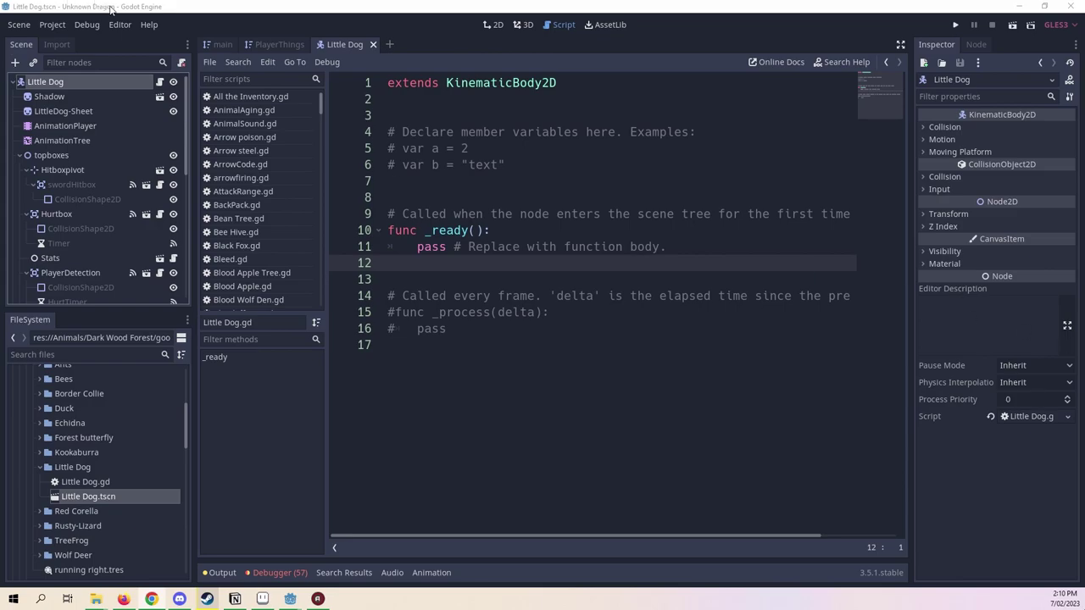
Select the AnimationPlayer node and keep the Attack left animation loaded in the timeline.
{"action": "left_click", "coordinate": [64, 141]}
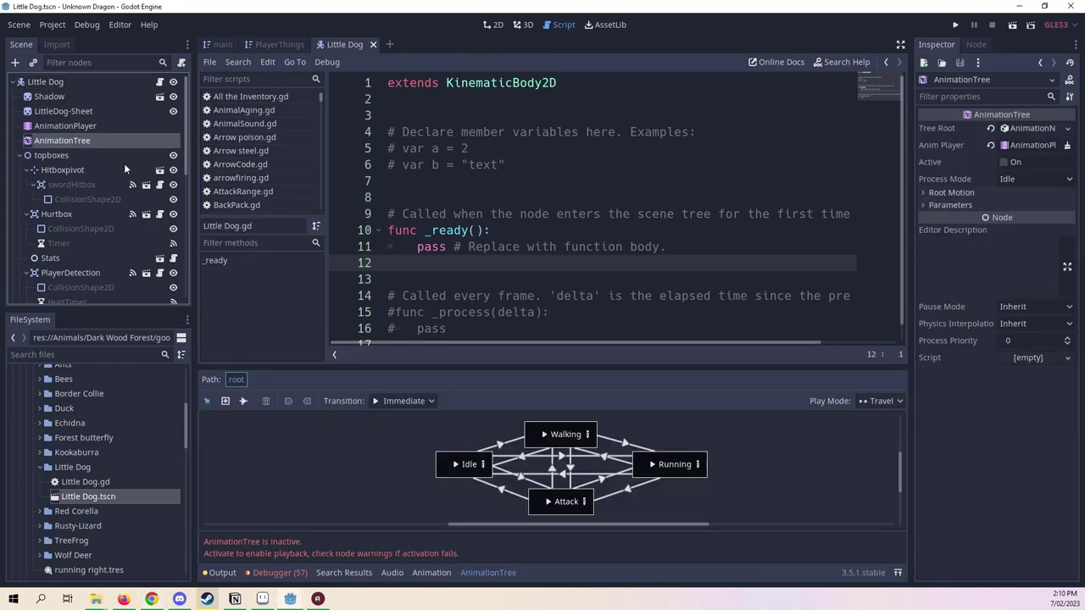
{"action": "left_click", "coordinate": [66, 127]}
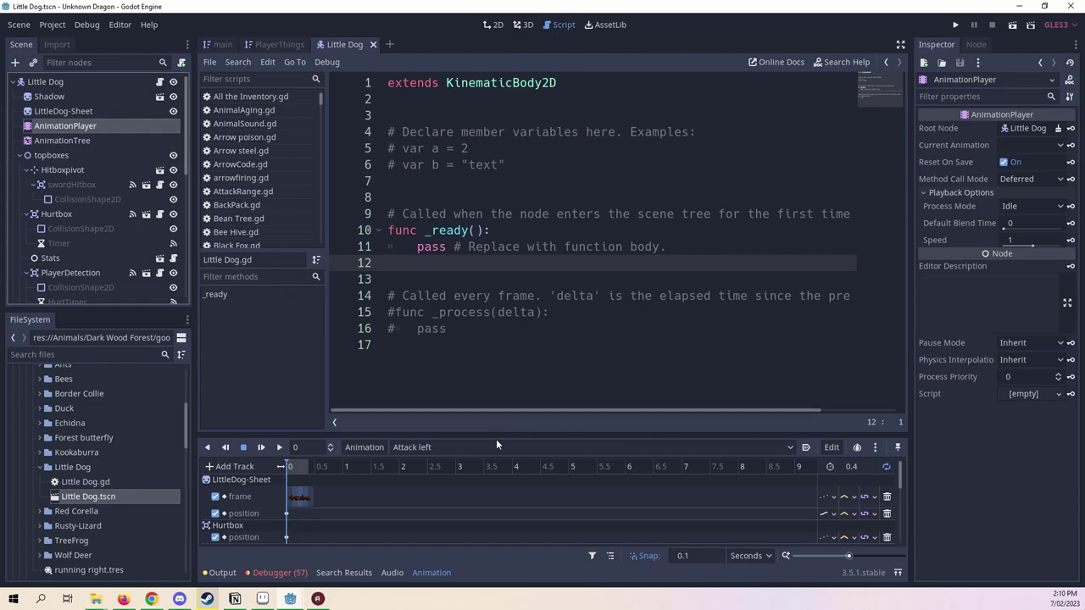
{"action": "left_click", "coordinate": [496, 446]}
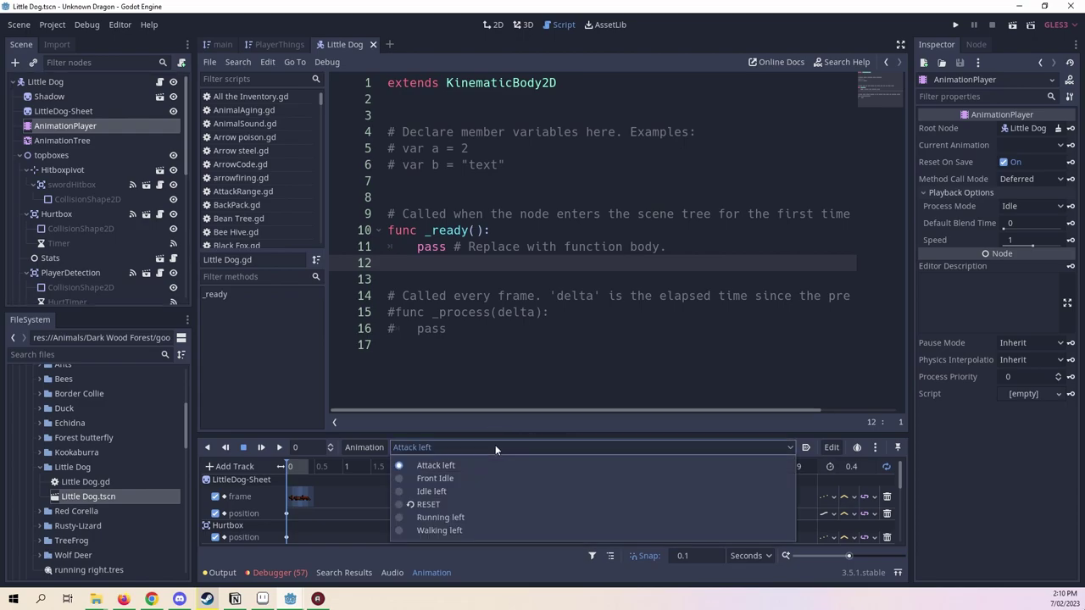
{"action": "left_click", "coordinate": [493, 443]}
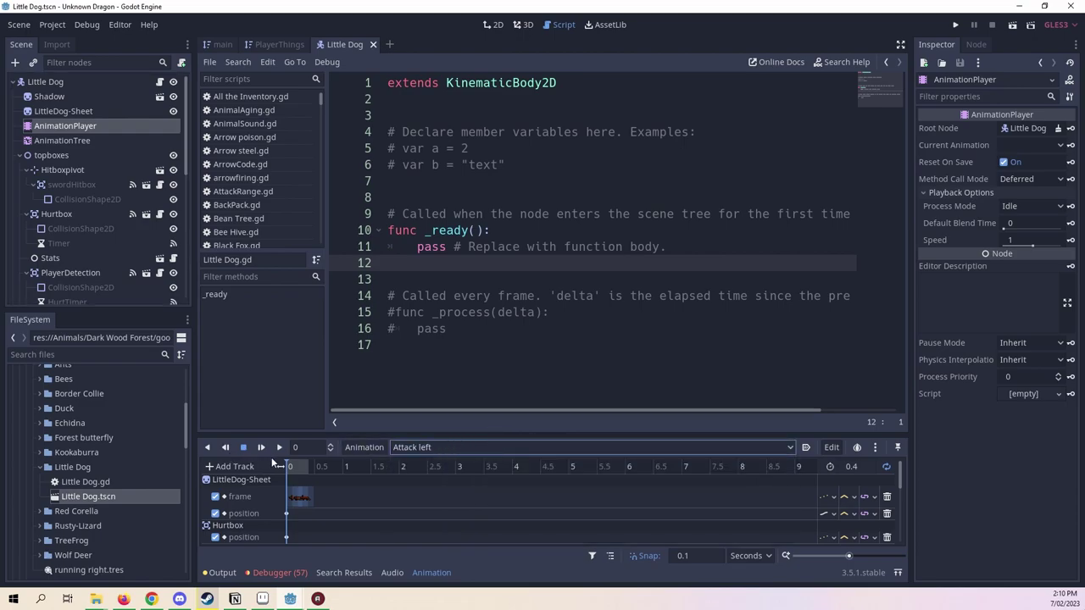
Switch to the 2D view, load Idle left, and select its frame keys.
{"action": "left_click", "coordinate": [494, 25]}
{"action": "left_click_drag", "start_coordinate": [292, 467], "coordinate": [309, 467]}
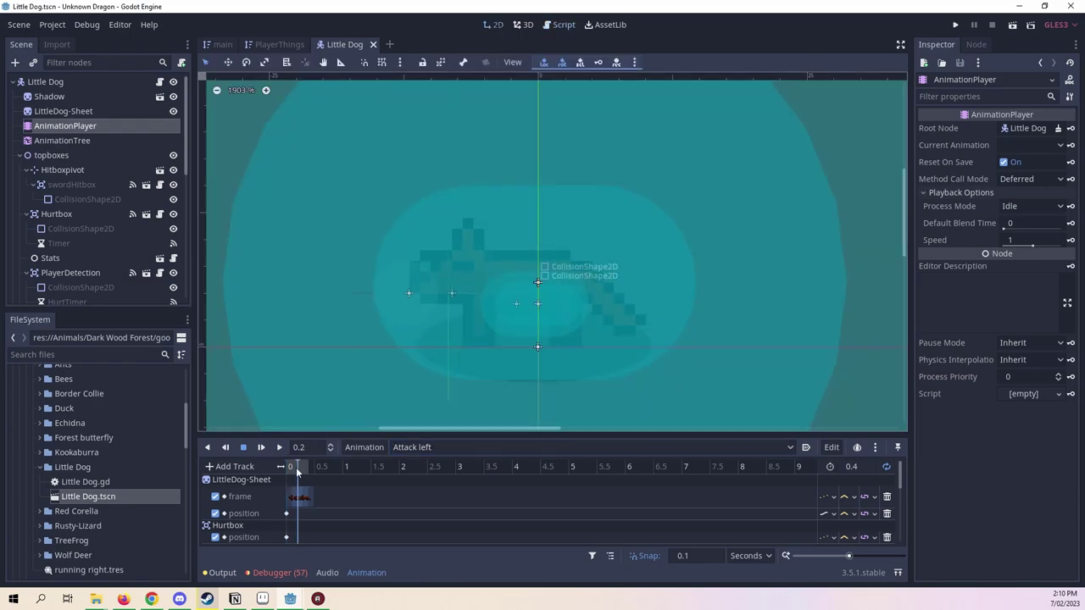
{"action": "left_click", "coordinate": [466, 450]}
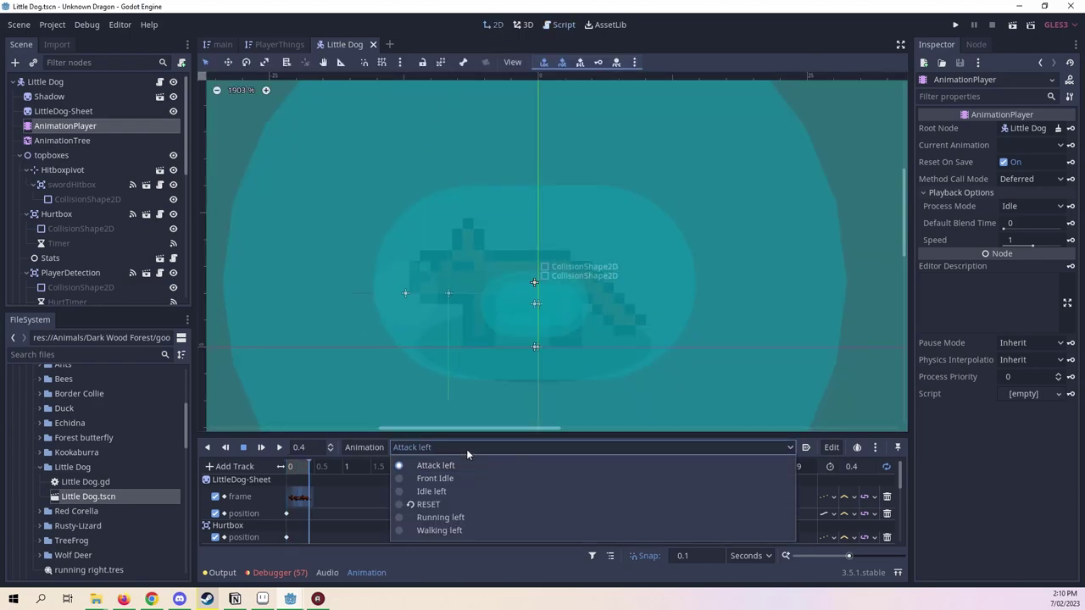
{"action": "left_click", "coordinate": [502, 493]}
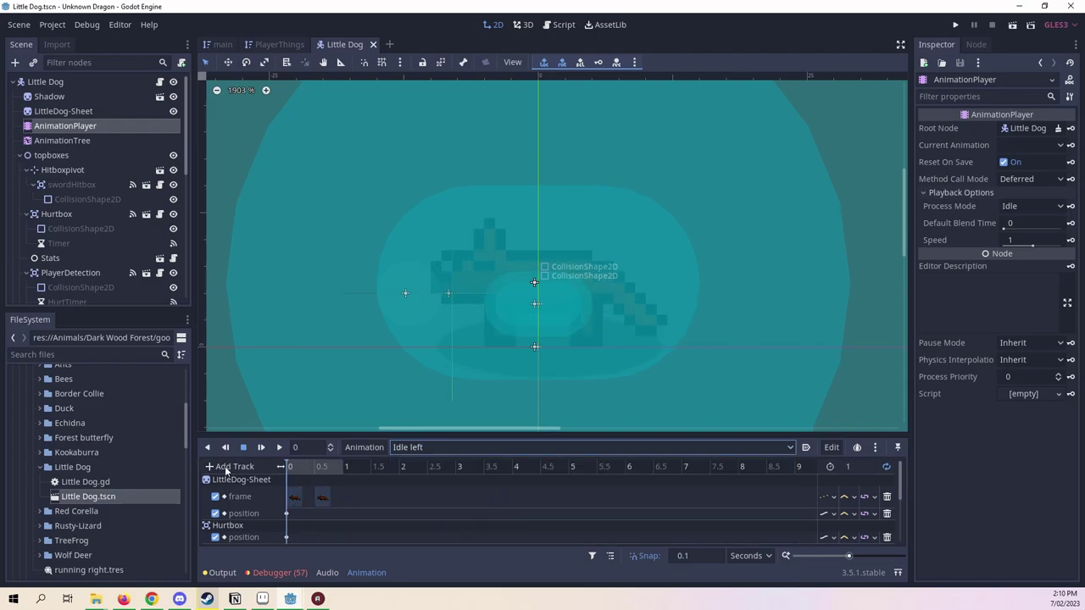
{"action": "left_click_drag", "start_coordinate": [402, 490], "coordinate": [250, 515]}
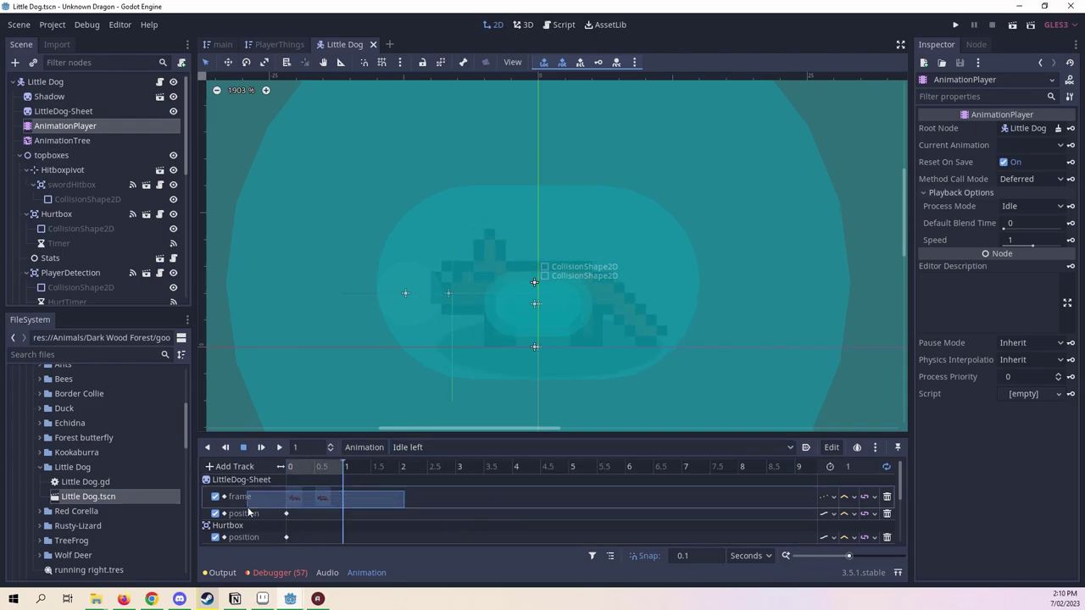
Duplicate Idle left as 'Idle front' and delete the copied frame keys.
{"action": "left_click", "coordinate": [364, 446]}
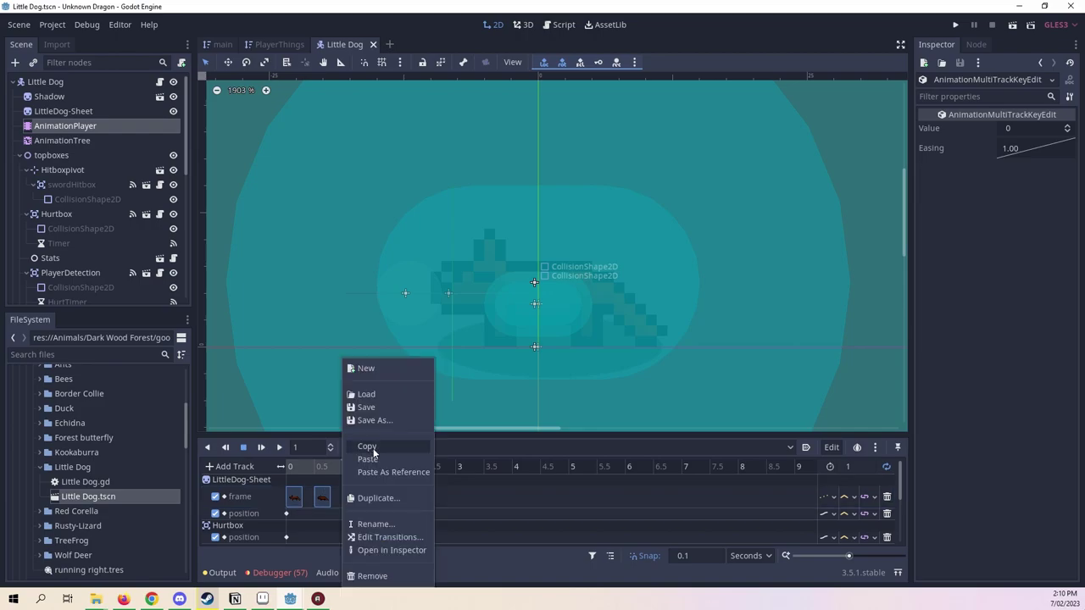
{"action": "left_click", "coordinate": [386, 497]}
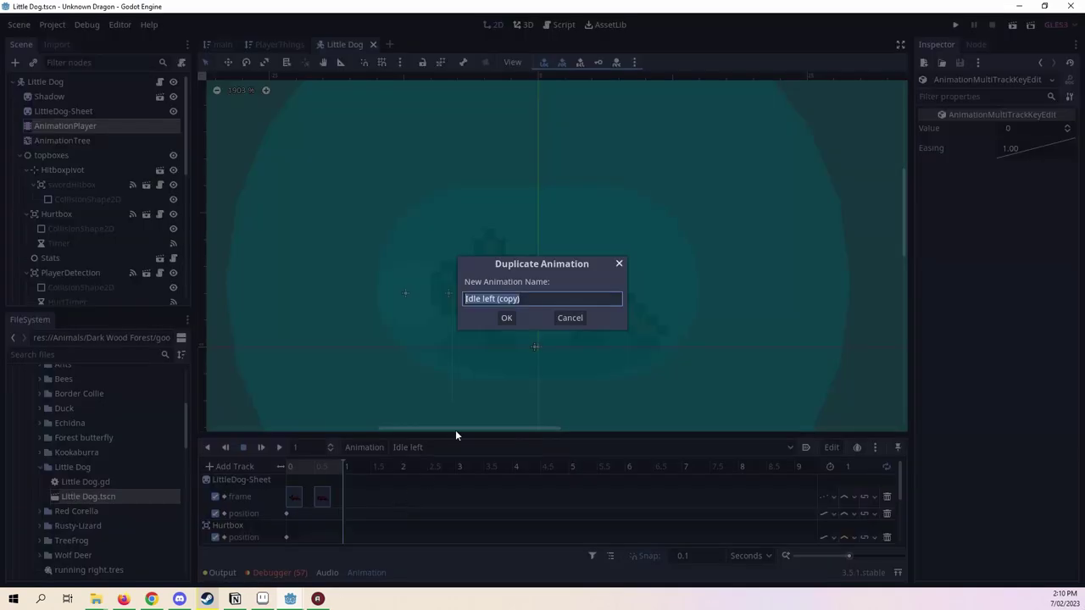
{"action": "left_click", "coordinate": [479, 297]}
{"action": "left_click_drag", "start_coordinate": [528, 292], "coordinate": [485, 293]}
{"action": "type", "text": "front"}
{"action": "key", "text": "Return"}
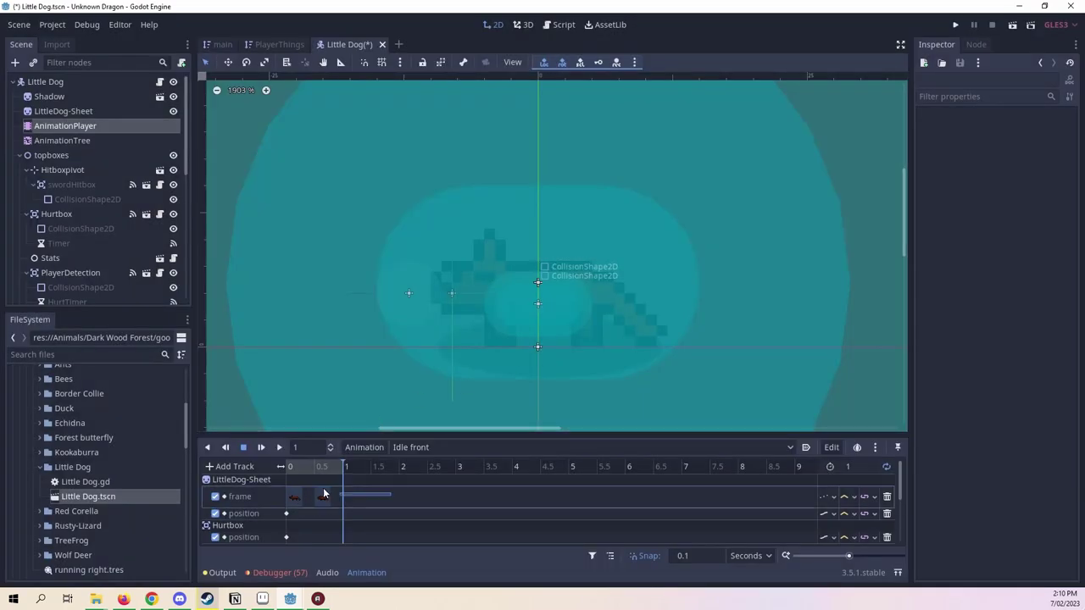
{"action": "left_click_drag", "start_coordinate": [391, 489], "coordinate": [288, 502]}
{"action": "key", "text": "Delete"}
Select the LittleDog-Sheet sprite and advance its Frame to front-facing frame 16.
{"action": "left_click", "coordinate": [288, 466]}
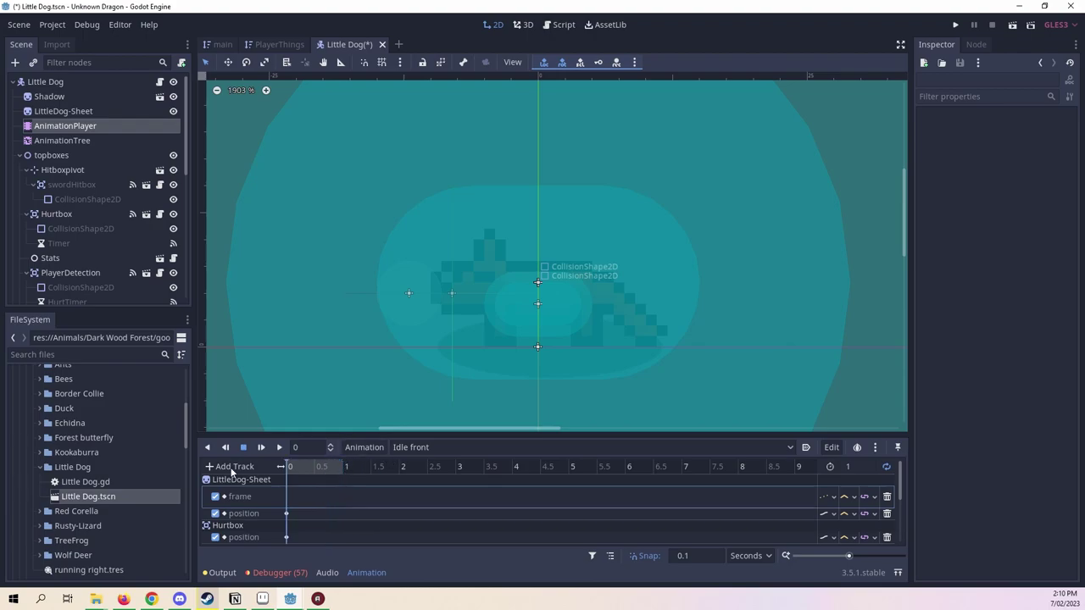
{"action": "left_click", "coordinate": [85, 127]}
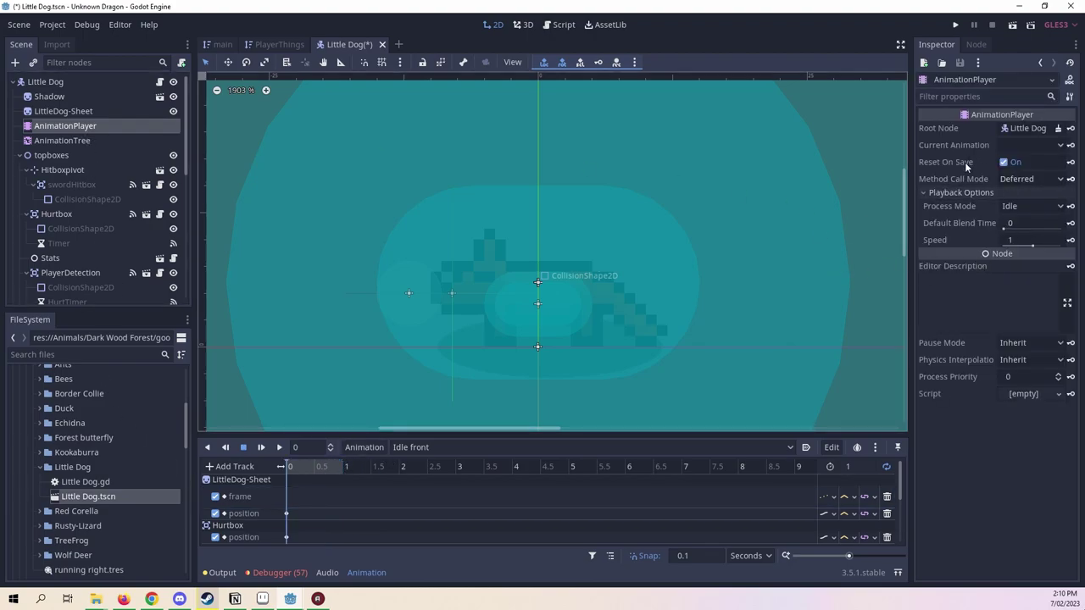
{"action": "left_click", "coordinate": [112, 140]}
{"action": "left_click", "coordinate": [85, 111]}
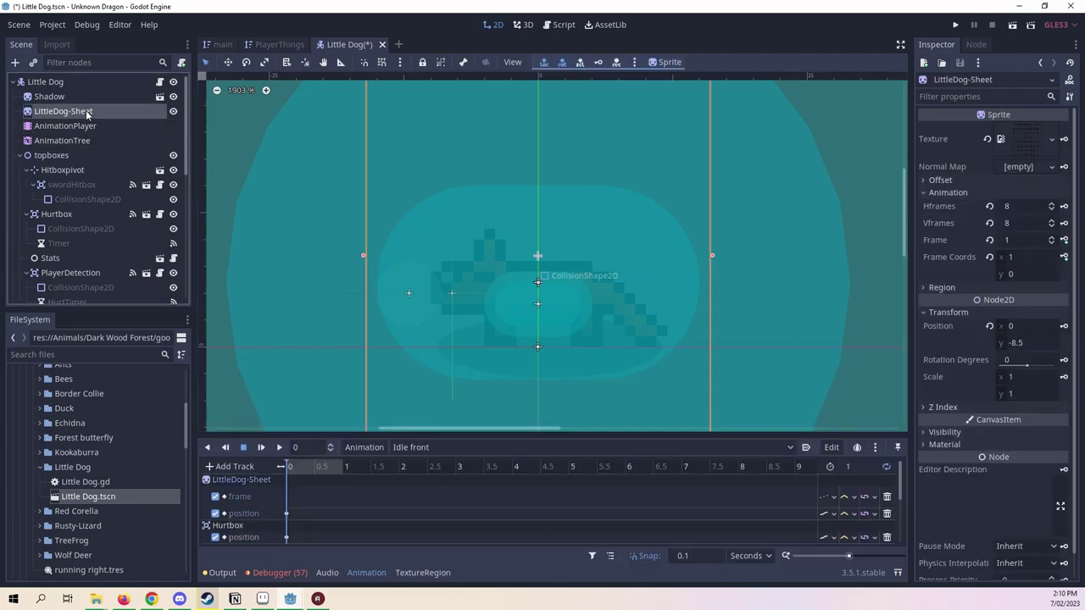
{"action": "left_click", "coordinate": [1051, 239]}
{"action": "left_click", "coordinate": [1051, 239]}
{"action": "double_click", "coordinate": [1052, 239]}
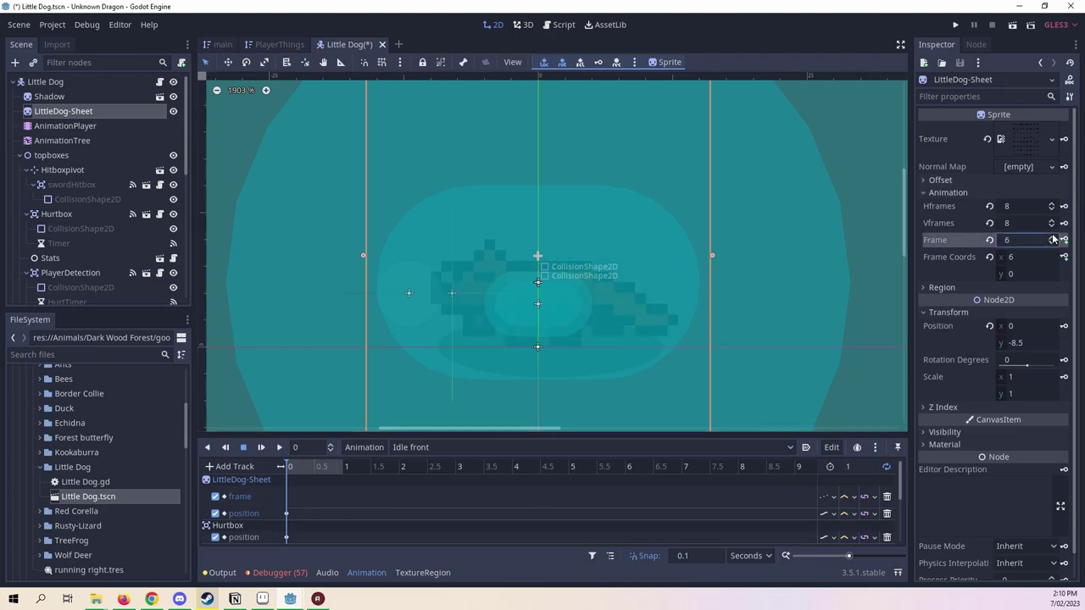
{"action": "double_click", "coordinate": [1052, 239]}
{"action": "left_click", "coordinate": [1051, 239]}
{"action": "double_click", "coordinate": [1052, 239]}
{"action": "double_click", "coordinate": [1051, 239]}
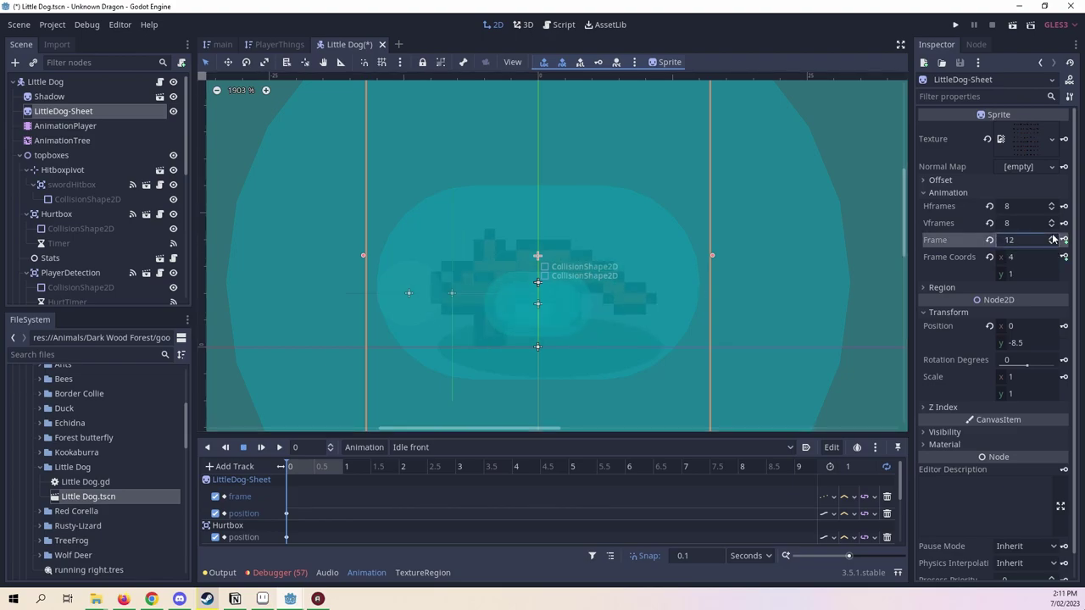
{"action": "double_click", "coordinate": [1052, 239]}
{"action": "double_click", "coordinate": [1052, 239]}
{"action": "left_click", "coordinate": [1051, 239]}
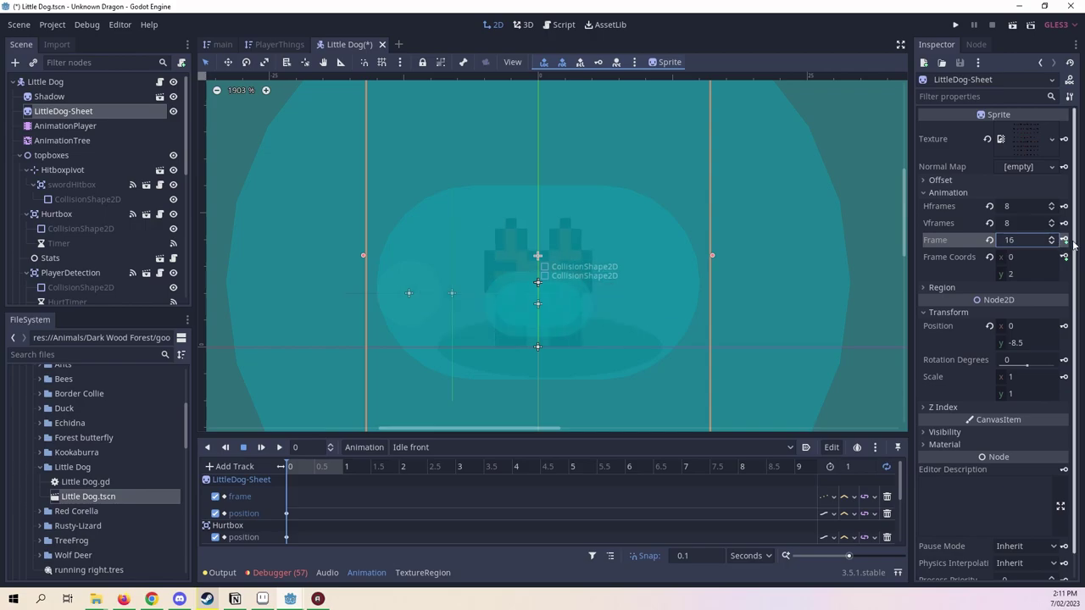
Key frame 16 at 0 s and frame 18 at 0.6 s in Idle front, then scrub to check.
{"action": "left_click", "coordinate": [296, 467]}
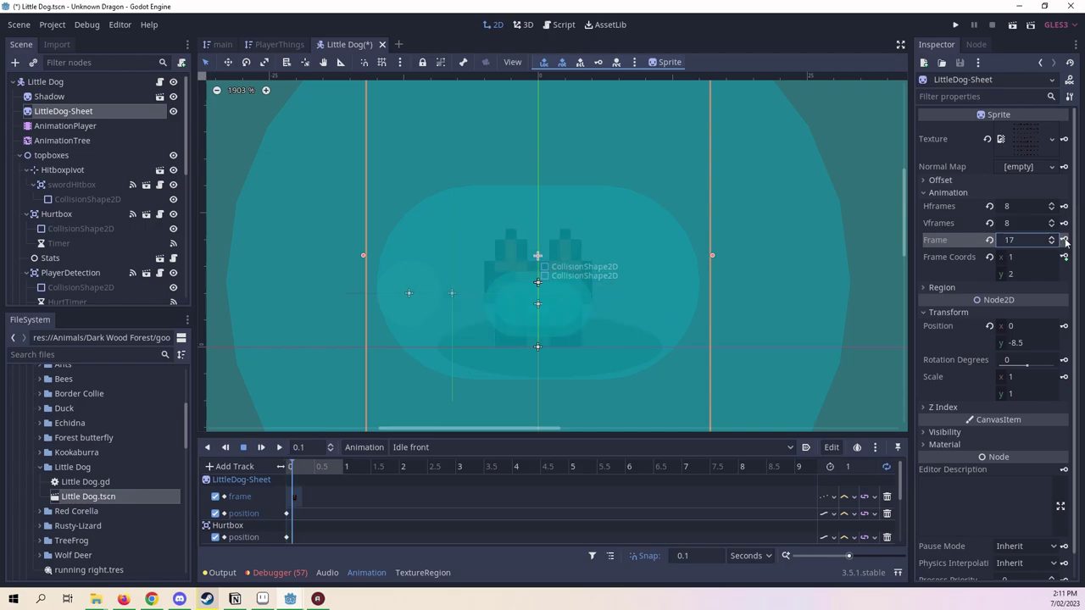
{"action": "left_click", "coordinate": [317, 469]}
{"action": "left_click", "coordinate": [1064, 240]}
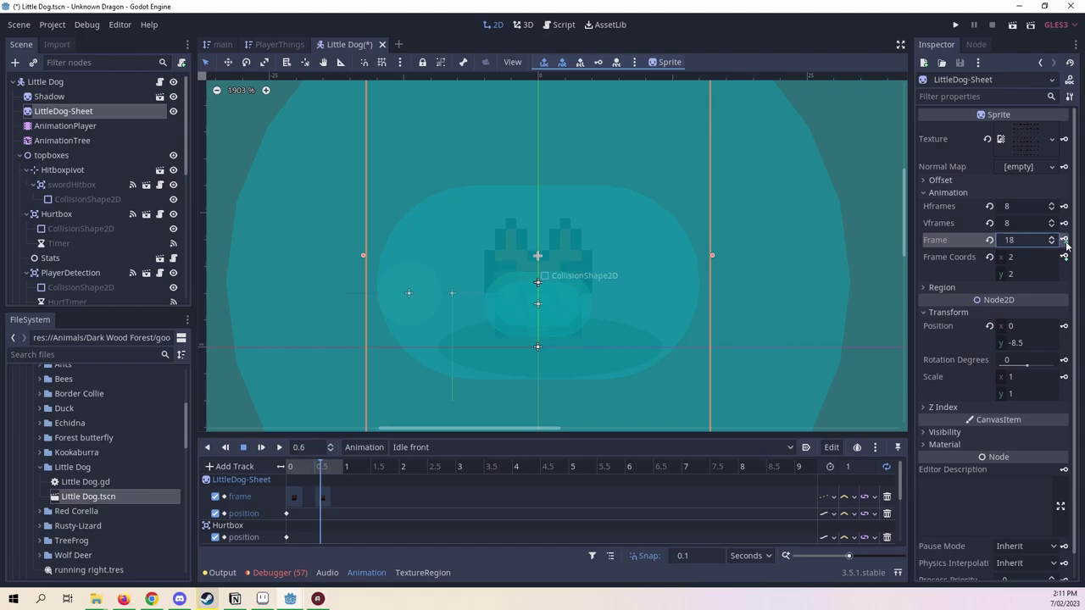
{"action": "left_click", "coordinate": [289, 481]}
{"action": "mouse_move", "coordinate": [290, 468]}
{"action": "left_mouse_down"}
{"action": "mouse_move", "coordinate": [362, 476]}
{"action": "mouse_move", "coordinate": [289, 471]}
{"action": "left_mouse_up"}
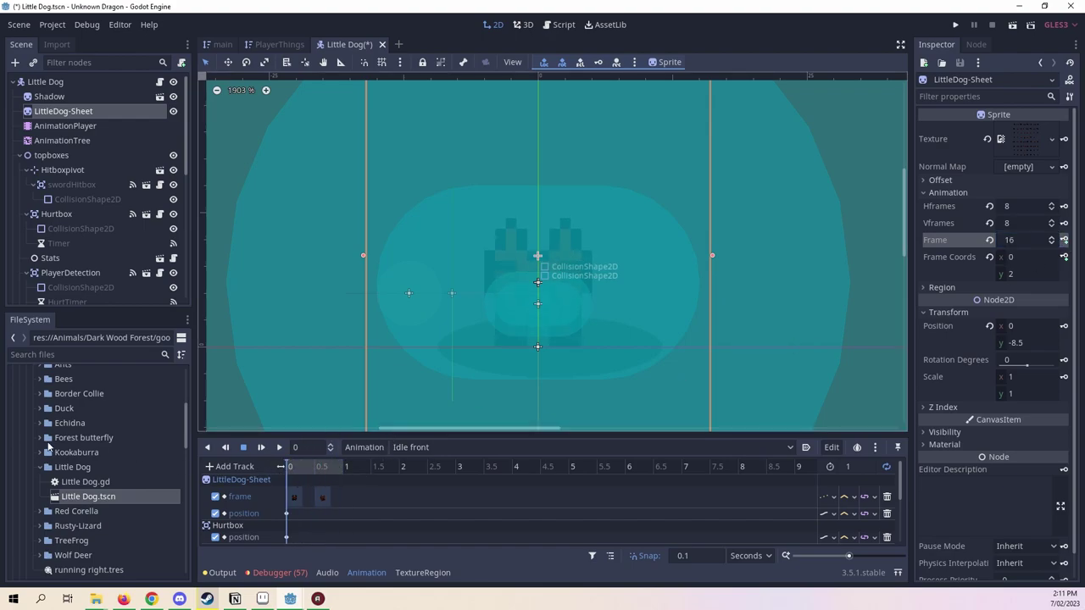
{"action": "middle_click_drag", "start_coordinate": [497, 330], "coordinate": [451, 339]}
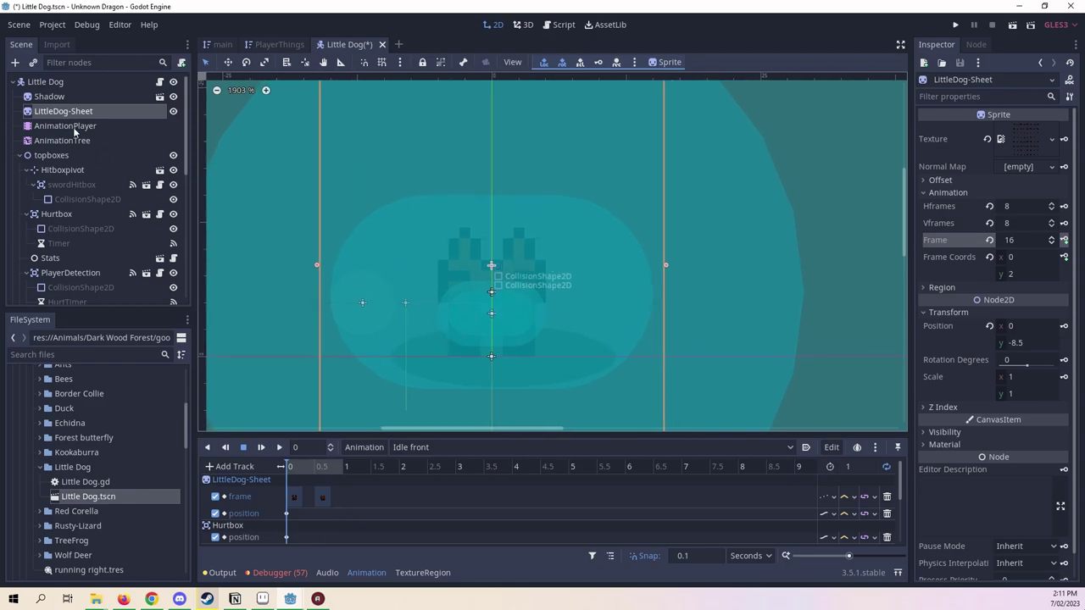
Select the Hurtbox's CollisionShape2D and shrink its capsule toward a circle.
{"action": "left_click", "coordinate": [75, 155]}
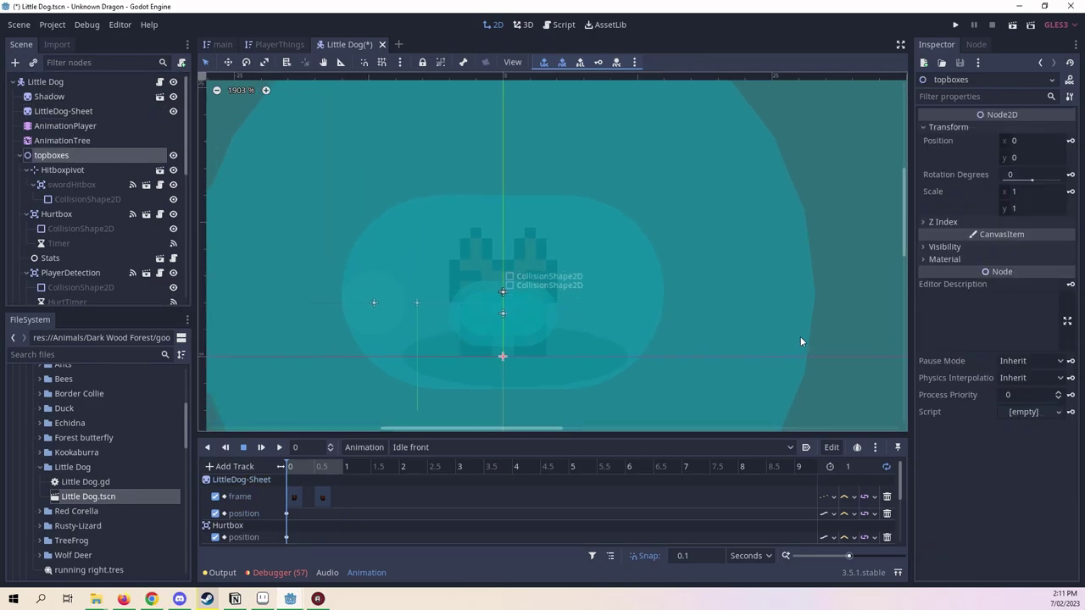
{"action": "scroll", "coordinate": [800, 336], "scroll_direction": "down", "scroll_amount": 1}
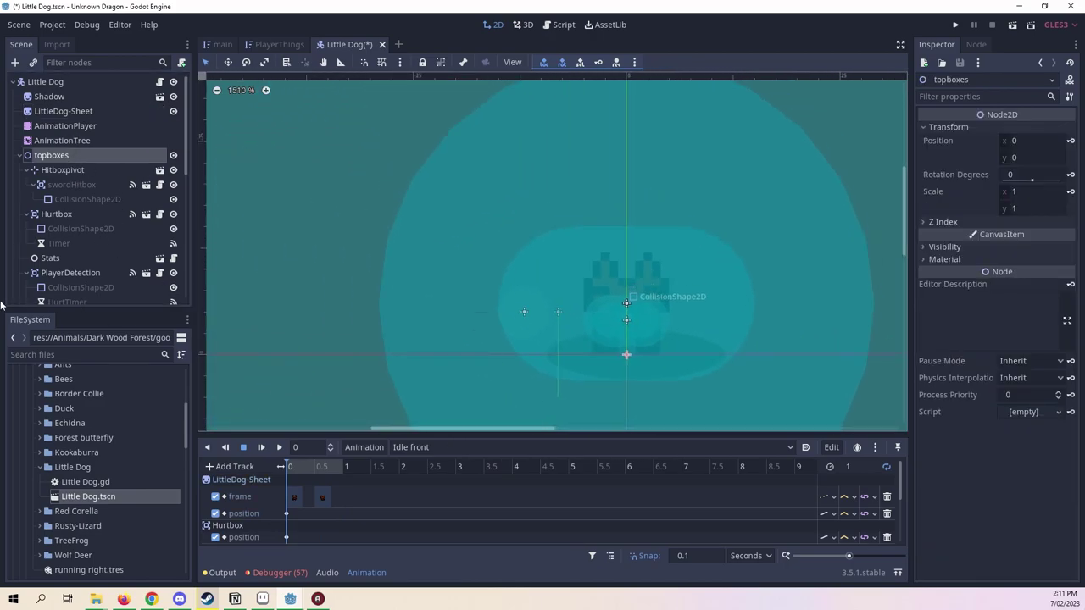
{"action": "left_click", "coordinate": [59, 214]}
{"action": "left_click", "coordinate": [76, 229]}
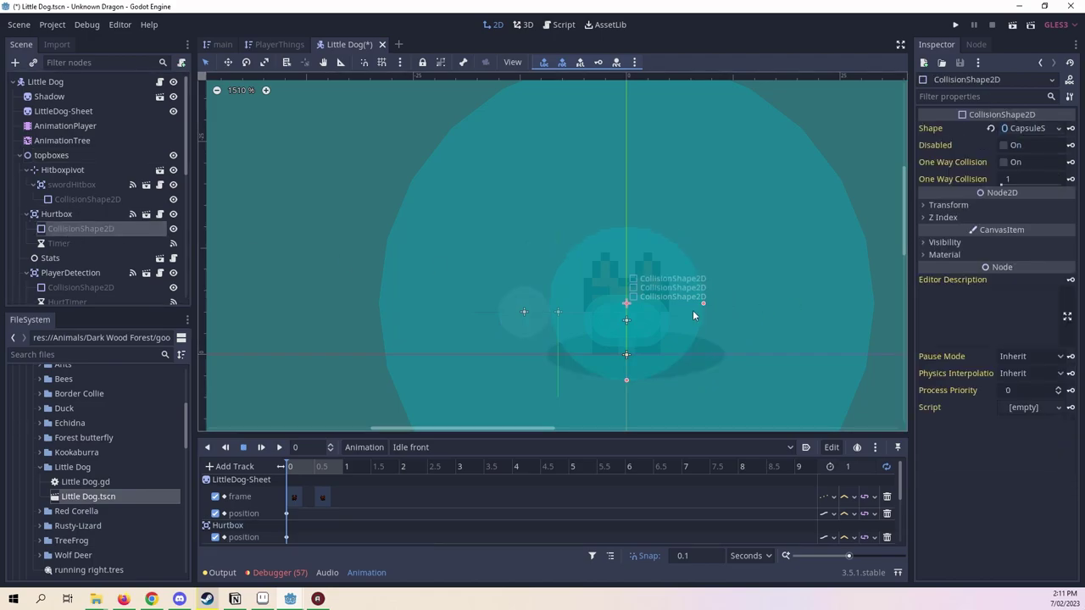
{"action": "left_click_drag", "start_coordinate": [754, 303], "coordinate": [710, 312]}
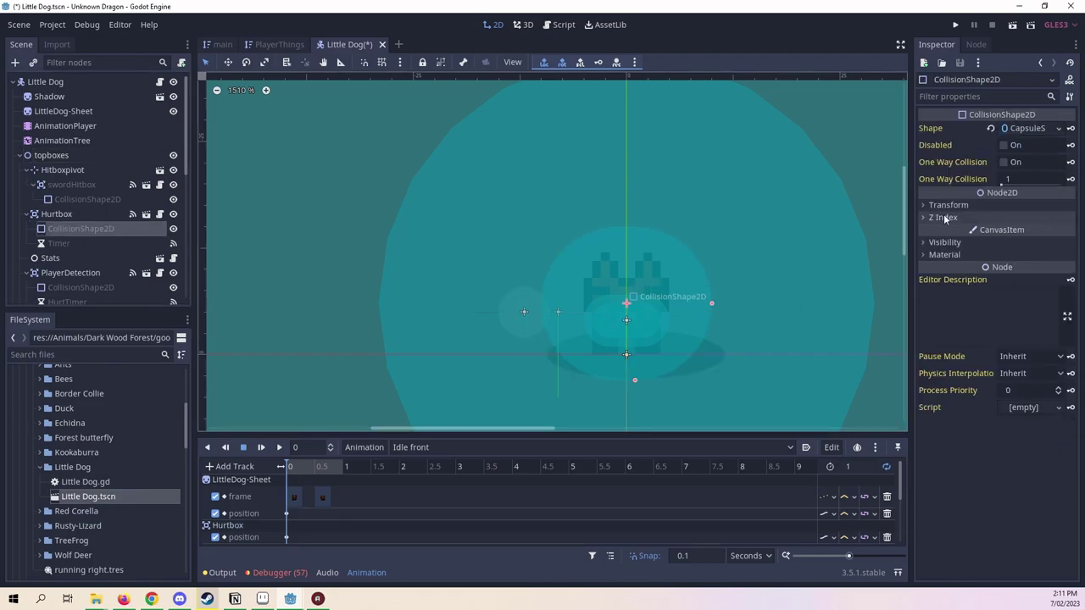
{"action": "scroll", "coordinate": [814, 199], "scroll_direction": "down", "scroll_amount": 1}
{"action": "middle_click_drag", "start_coordinate": [814, 199], "coordinate": [640, 195]}
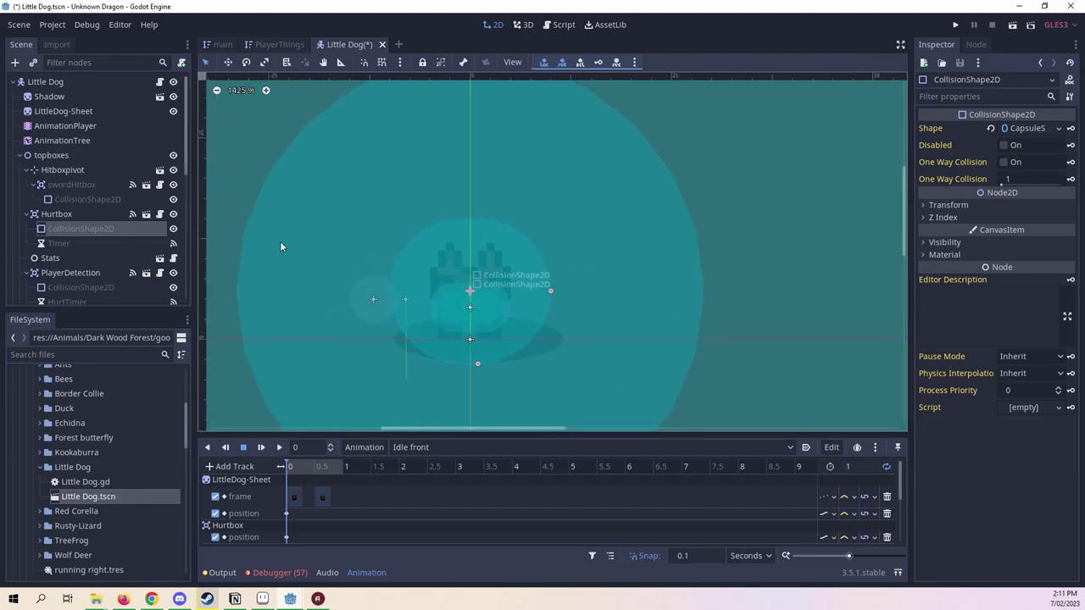
{"action": "left_click", "coordinate": [979, 203]}
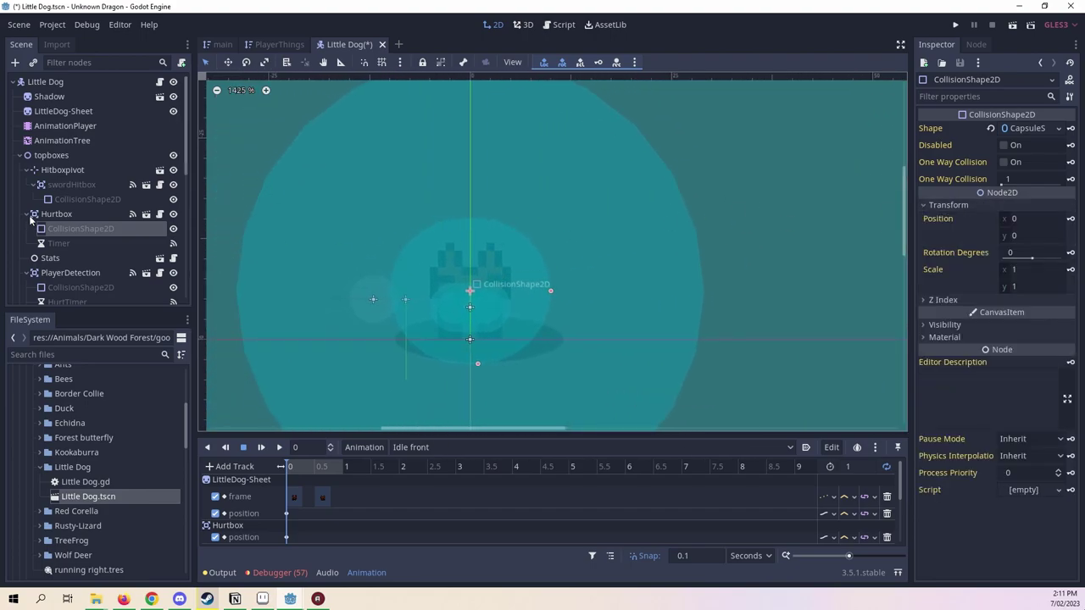
{"action": "middle_click_drag", "start_coordinate": [518, 206], "coordinate": [666, 186]}
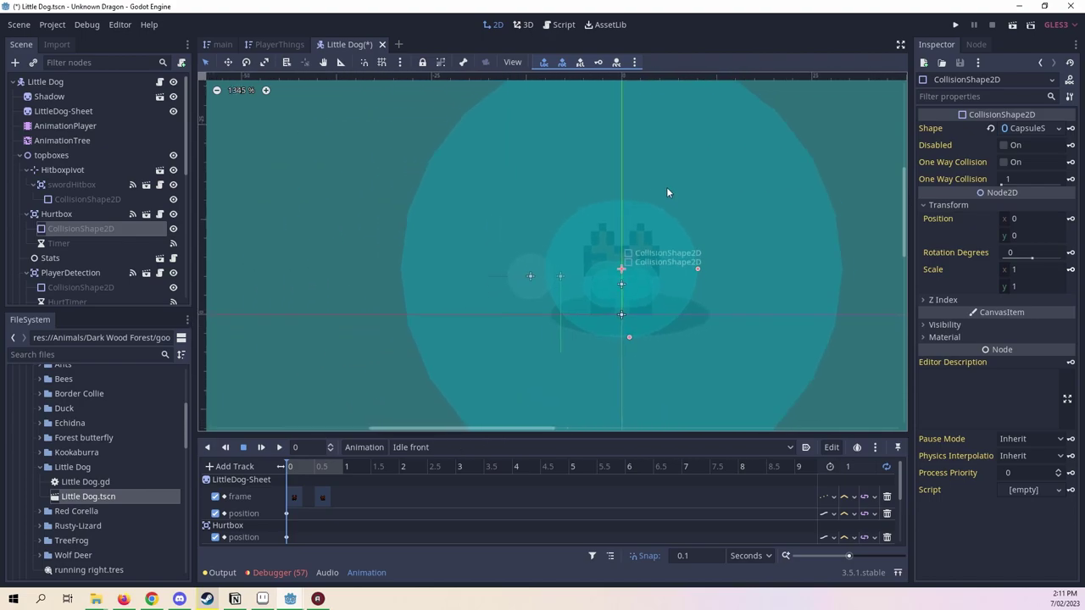
Set the Hurtbox shape's scale to (1, 0.5) and key it as a new track in Idle front.
{"action": "left_click", "coordinate": [1042, 269]}
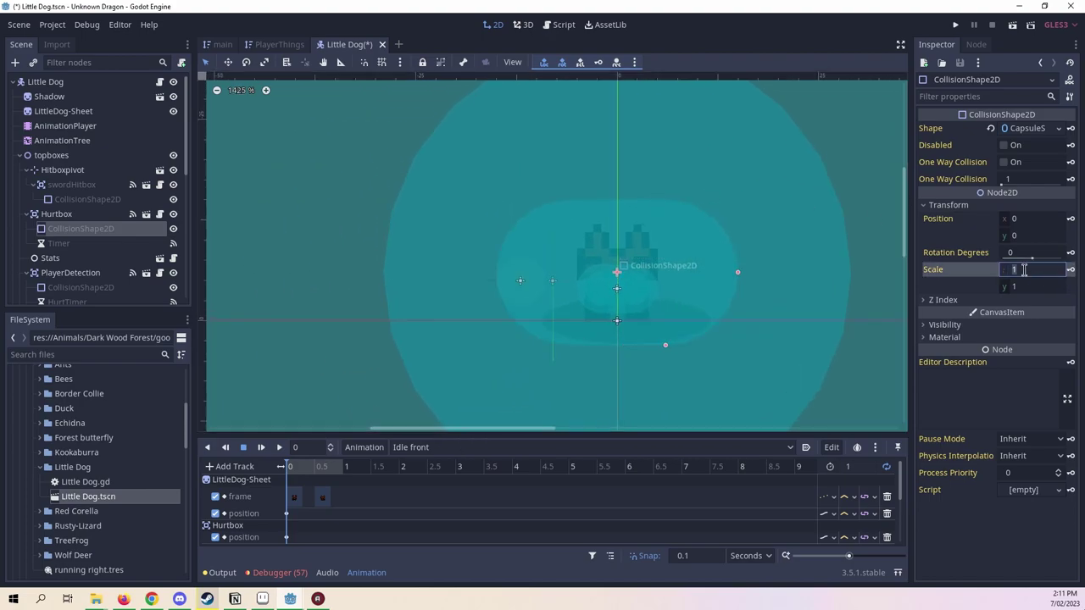
{"action": "type", "text": "0.5"}
{"action": "left_click", "coordinate": [1031, 288]}
{"action": "type", "text": "0."}
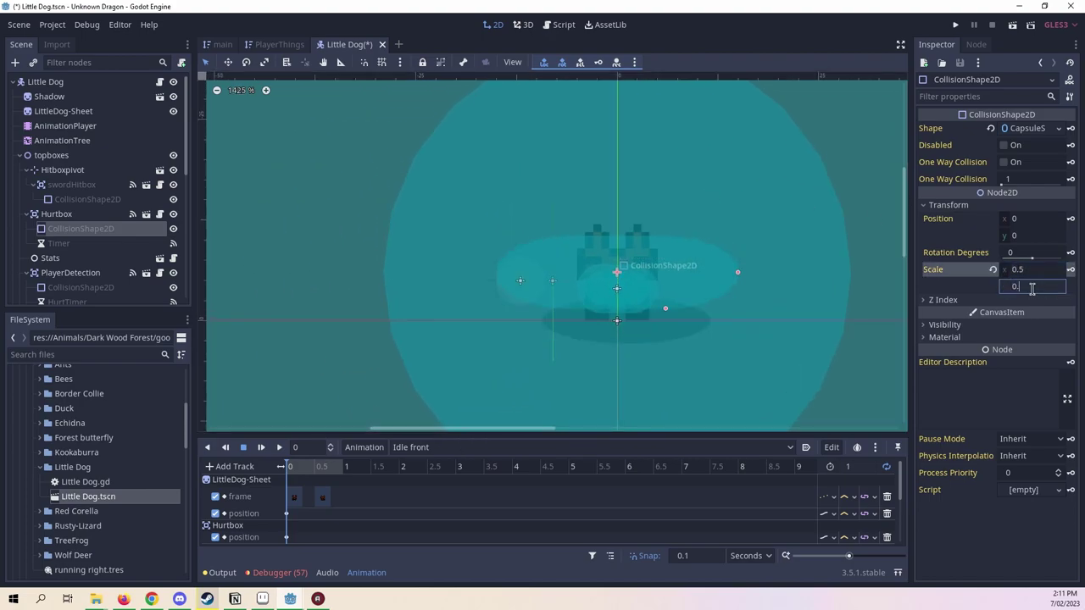
{"action": "type", "text": "5"}
{"action": "key", "text": "Return"}
{"action": "type", "text": "1"}
{"action": "key", "text": "Return"}
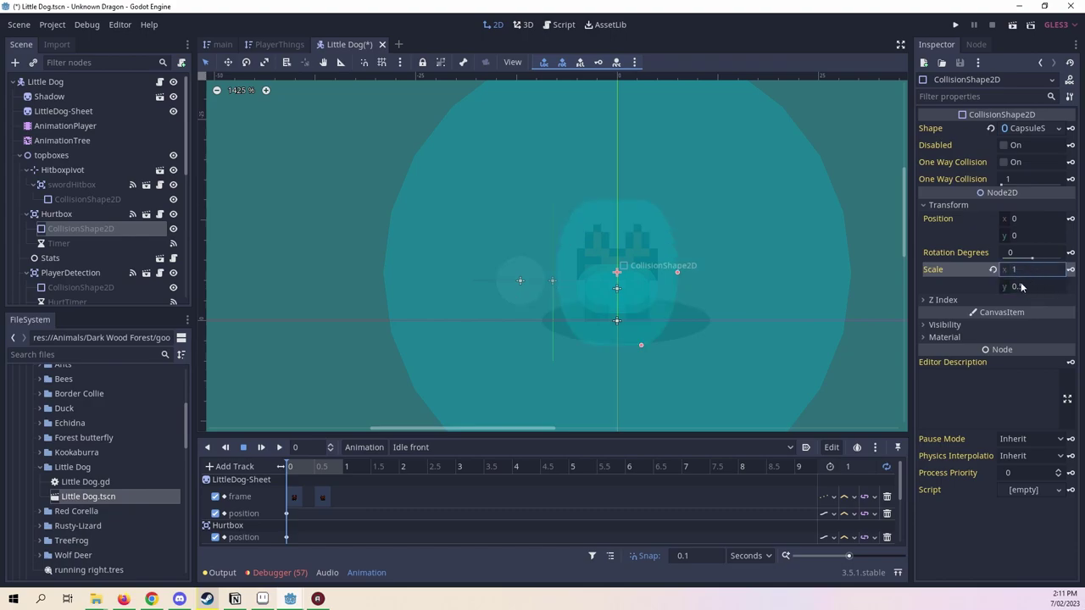
{"action": "left_click", "coordinate": [1070, 269]}
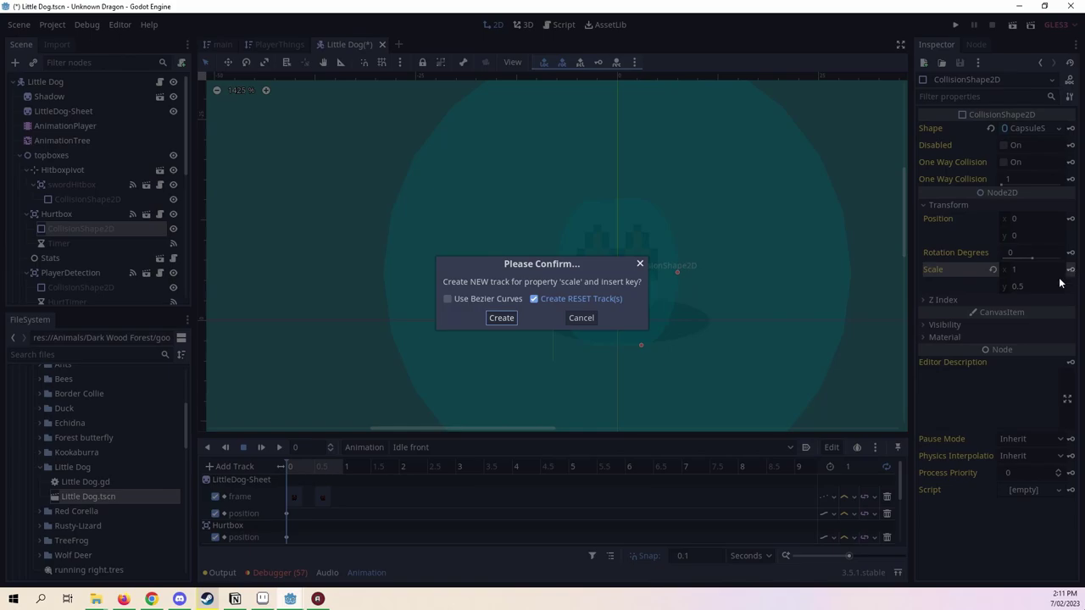
{"action": "left_click", "coordinate": [499, 317]}
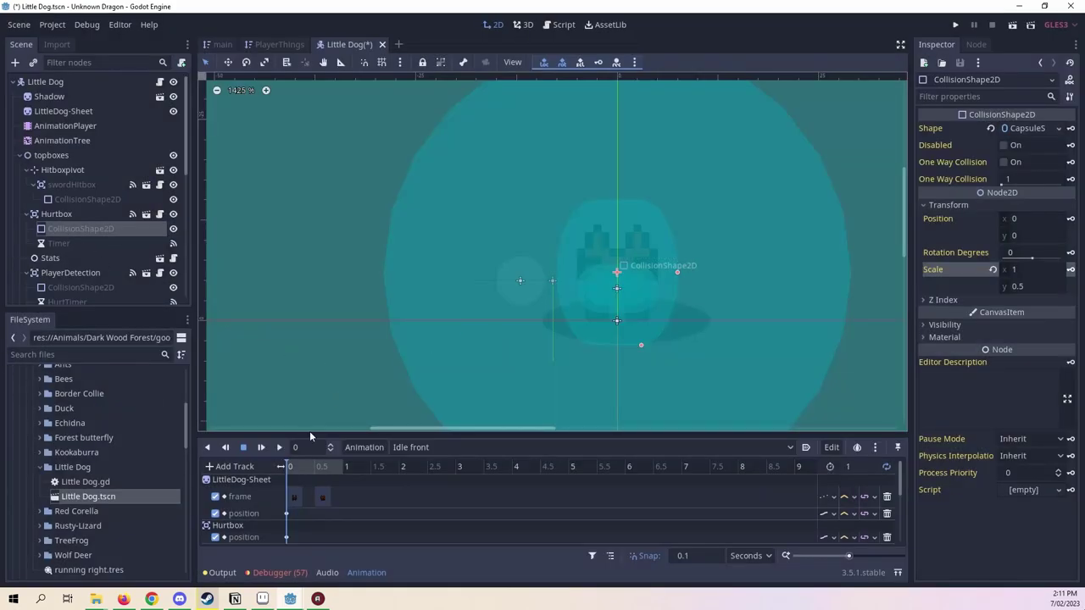
Select the AffackRange collision circle and shrink its radius.
{"action": "scroll", "coordinate": [586, 213], "scroll_direction": "down", "scroll_amount": 1}
{"action": "scroll", "coordinate": [586, 213], "scroll_direction": "down", "scroll_amount": 1}
{"action": "scroll", "coordinate": [593, 216], "scroll_direction": "down", "scroll_amount": 1}
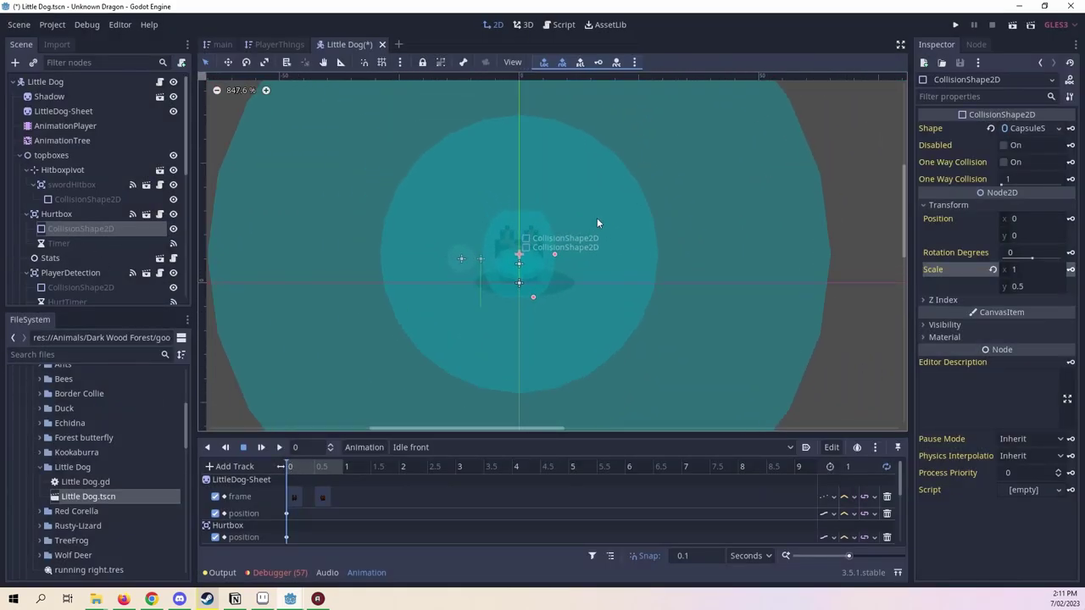
{"action": "middle_click_drag", "start_coordinate": [597, 223], "coordinate": [724, 261]}
{"action": "scroll", "coordinate": [52, 245], "scroll_direction": "down", "scroll_amount": 3}
{"action": "scroll", "coordinate": [49, 250], "scroll_direction": "down", "scroll_amount": 3}
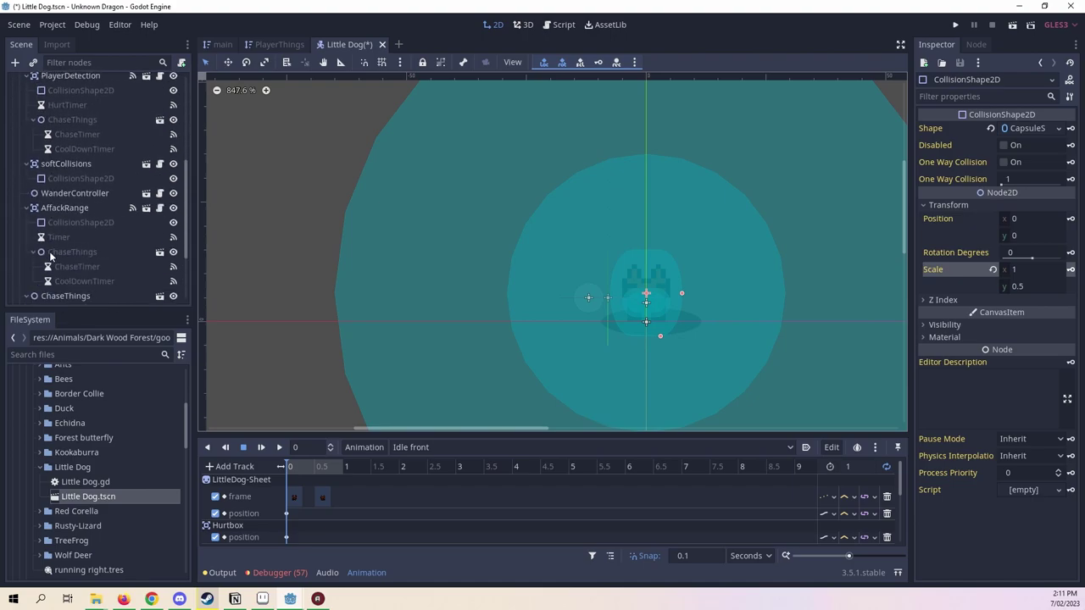
{"action": "scroll", "coordinate": [83, 263], "scroll_direction": "down", "scroll_amount": 3}
{"action": "left_click", "coordinate": [72, 169]}
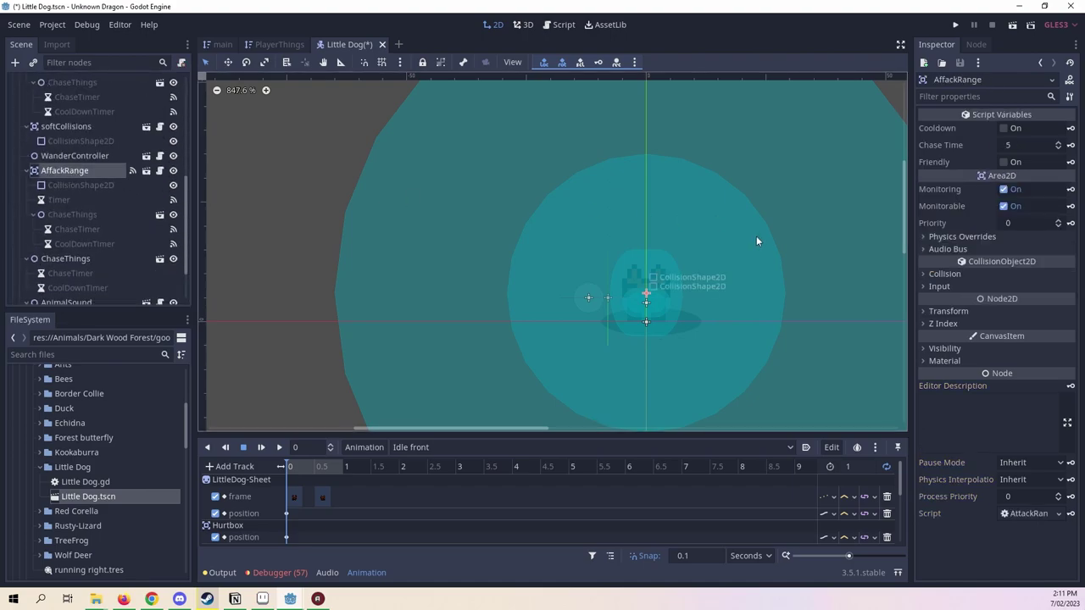
{"action": "left_click", "coordinate": [753, 236]}
{"action": "left_click_drag", "start_coordinate": [789, 294], "coordinate": [750, 295]}
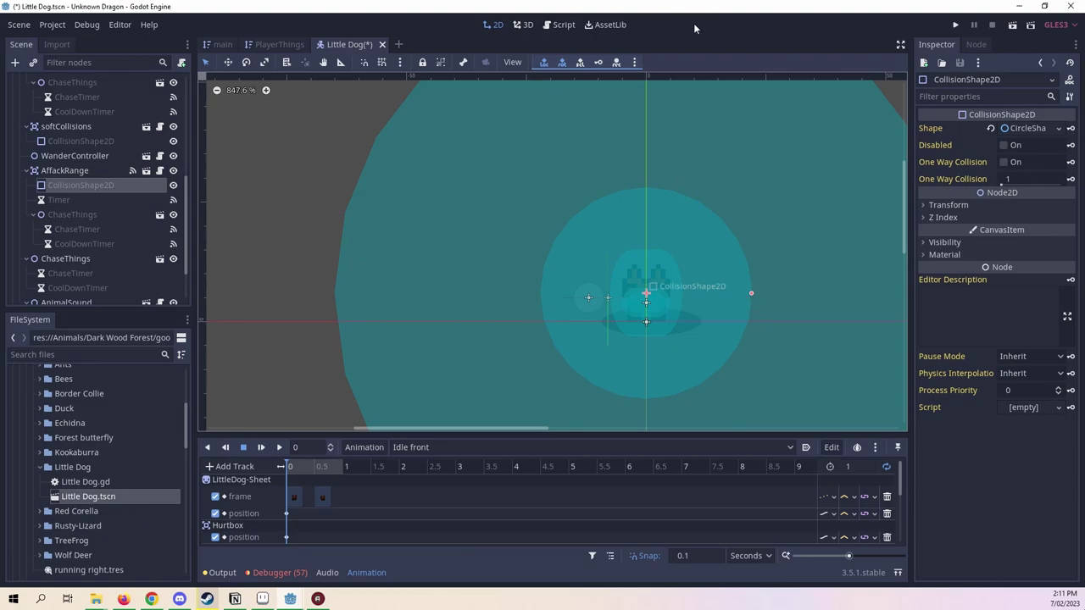
Shrink the attack-range circle slightly more and save the Little Dog scene.
{"action": "key", "text": "ctrl+s"}
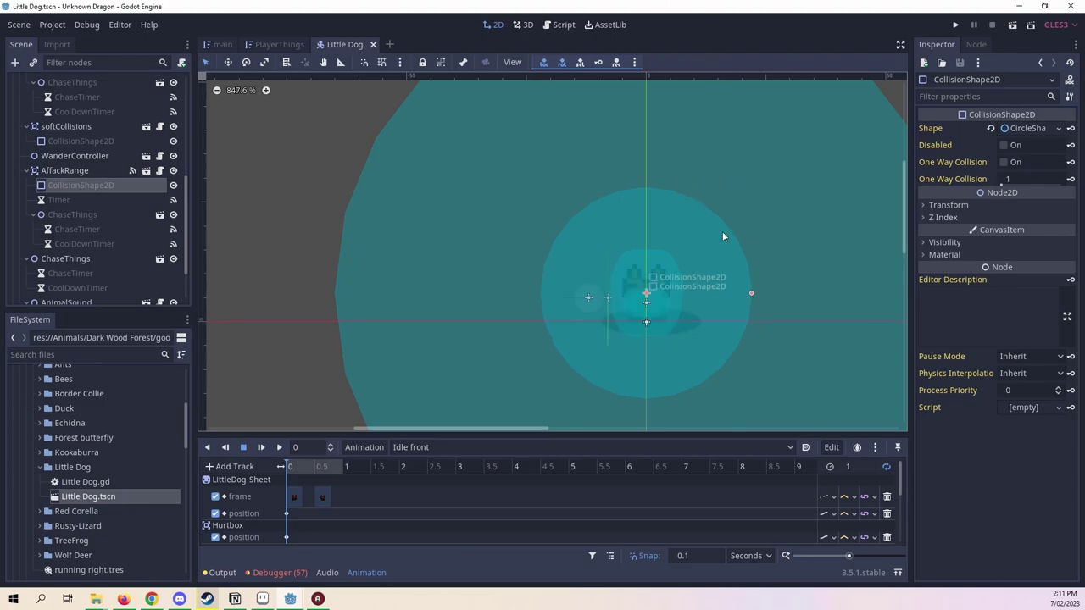
{"action": "scroll", "coordinate": [750, 295], "scroll_direction": "up", "scroll_amount": 1}
{"action": "scroll", "coordinate": [761, 293], "scroll_direction": "up", "scroll_amount": 2}
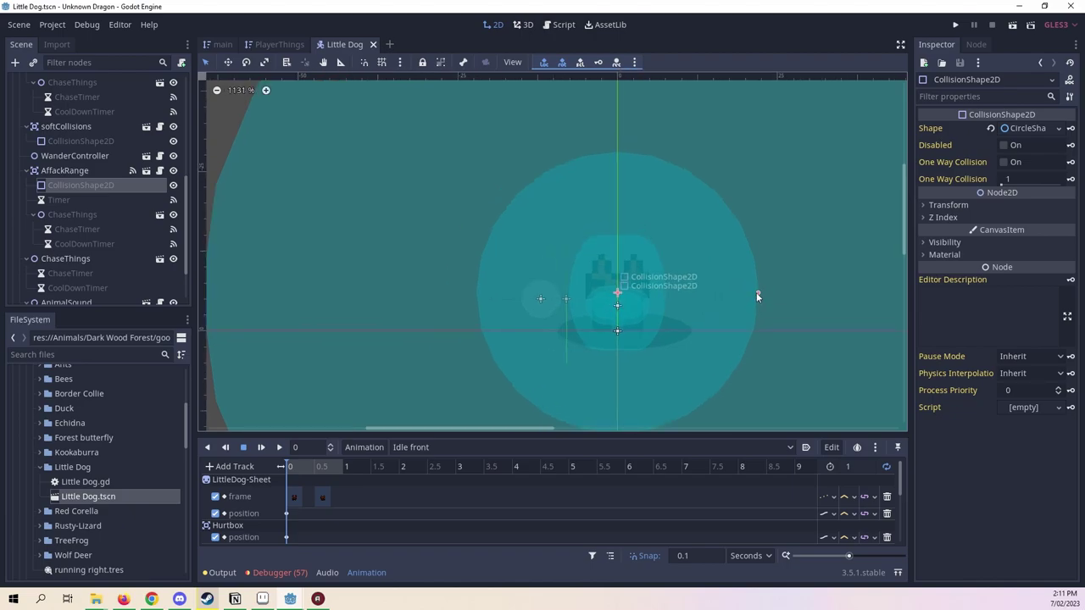
{"action": "left_click_drag", "start_coordinate": [757, 292], "coordinate": [751, 293]}
{"action": "right_click", "coordinate": [347, 51]}
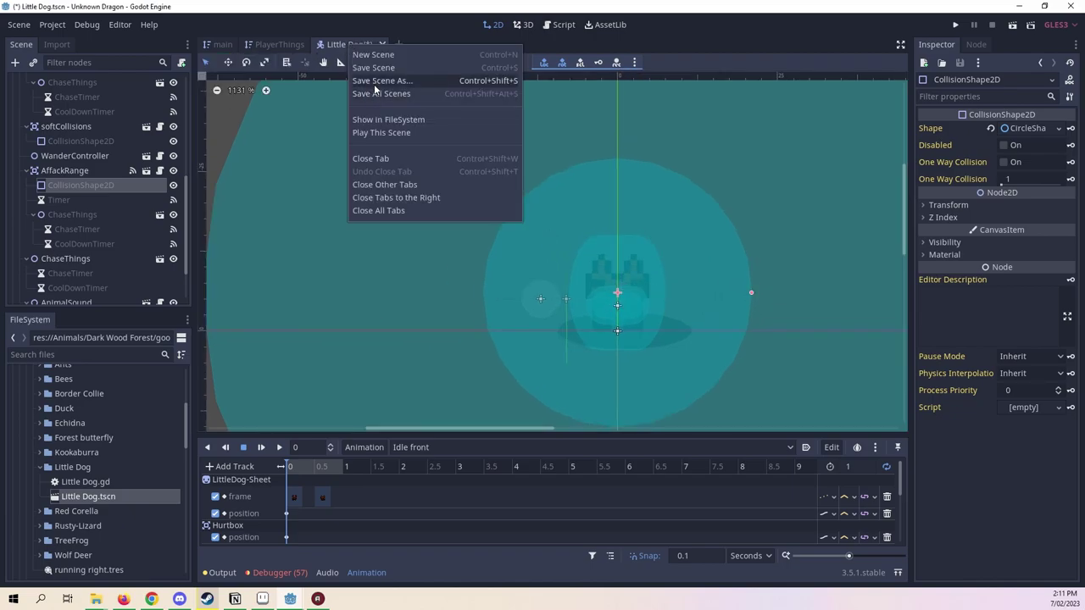
{"action": "left_click", "coordinate": [378, 71]}
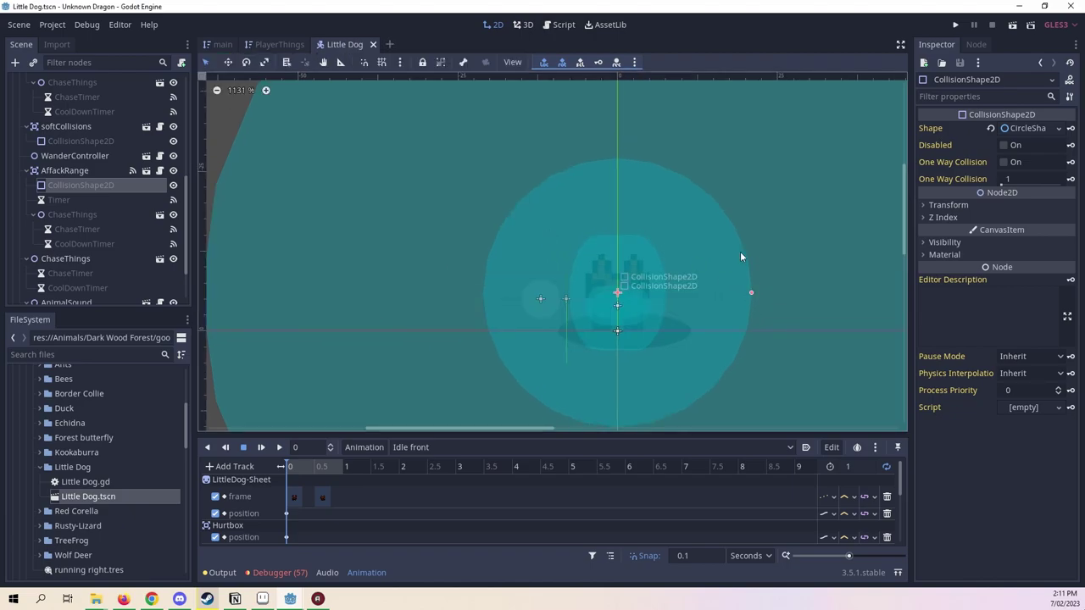
{"action": "left_click", "coordinate": [295, 467]}
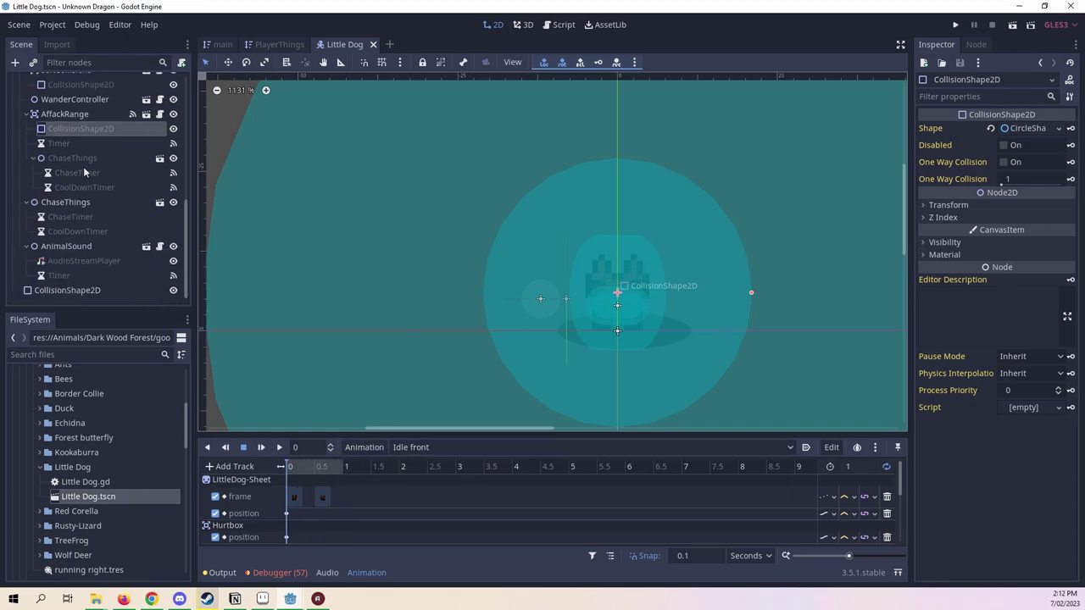
Select the dog's Shadow sprite.
{"action": "scroll", "coordinate": [41, 161], "scroll_direction": "up", "scroll_amount": 10}
{"action": "left_click", "coordinate": [49, 96]}
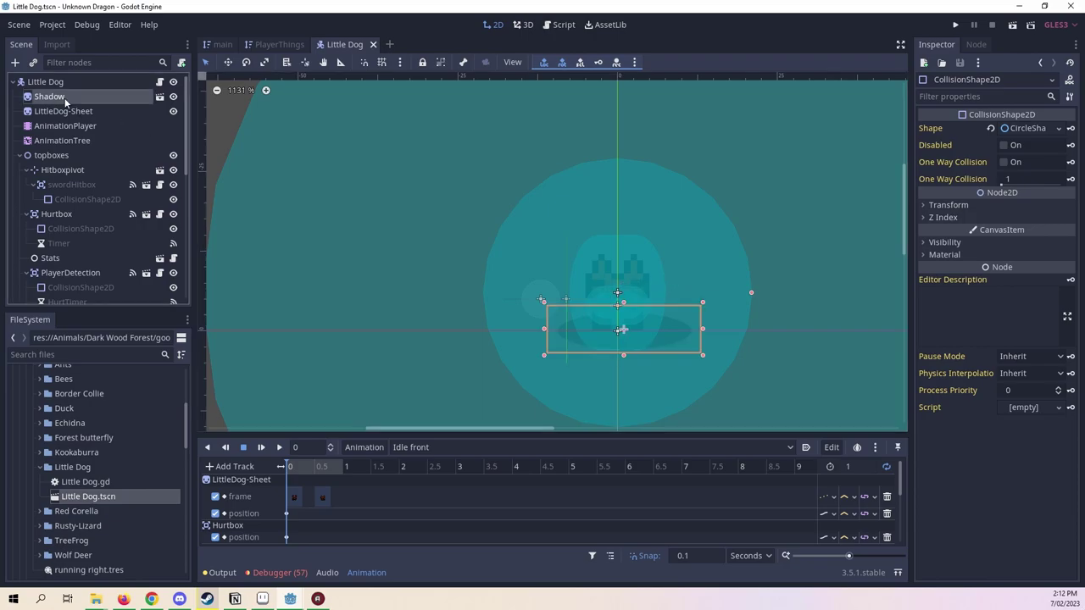
{"action": "scroll", "coordinate": [664, 388], "scroll_direction": "up", "scroll_amount": 3}
{"action": "scroll", "coordinate": [709, 349], "scroll_direction": "up", "scroll_amount": 2}
Narrow and flatten the Shadow to 0.094 × 0.109 scale at position (0, -0.5).
{"action": "left_click_drag", "start_coordinate": [719, 331], "coordinate": [612, 331]}
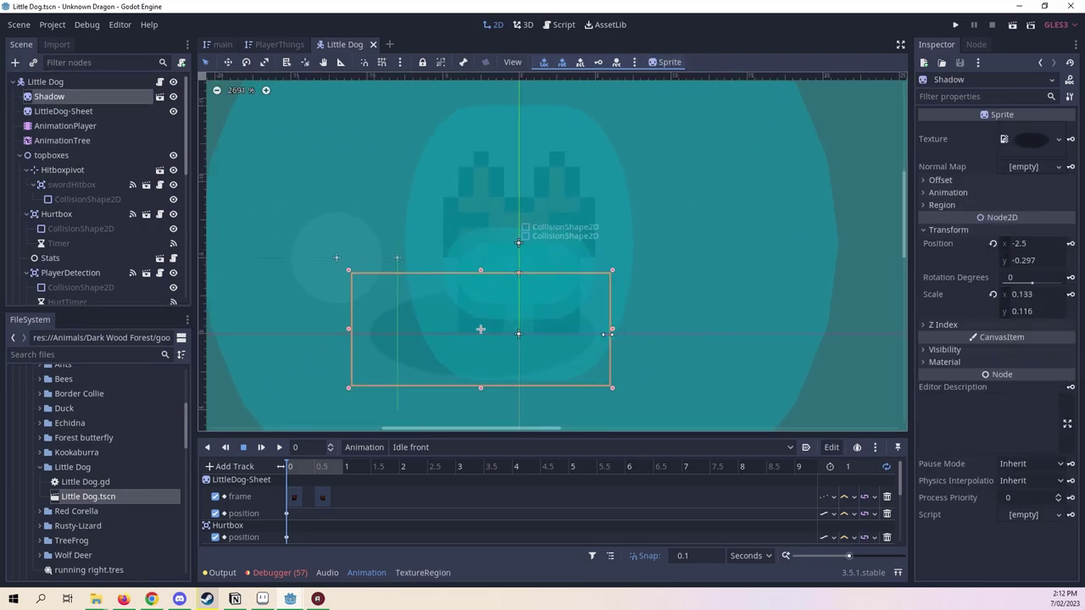
{"action": "left_click_drag", "start_coordinate": [357, 327], "coordinate": [428, 329]}
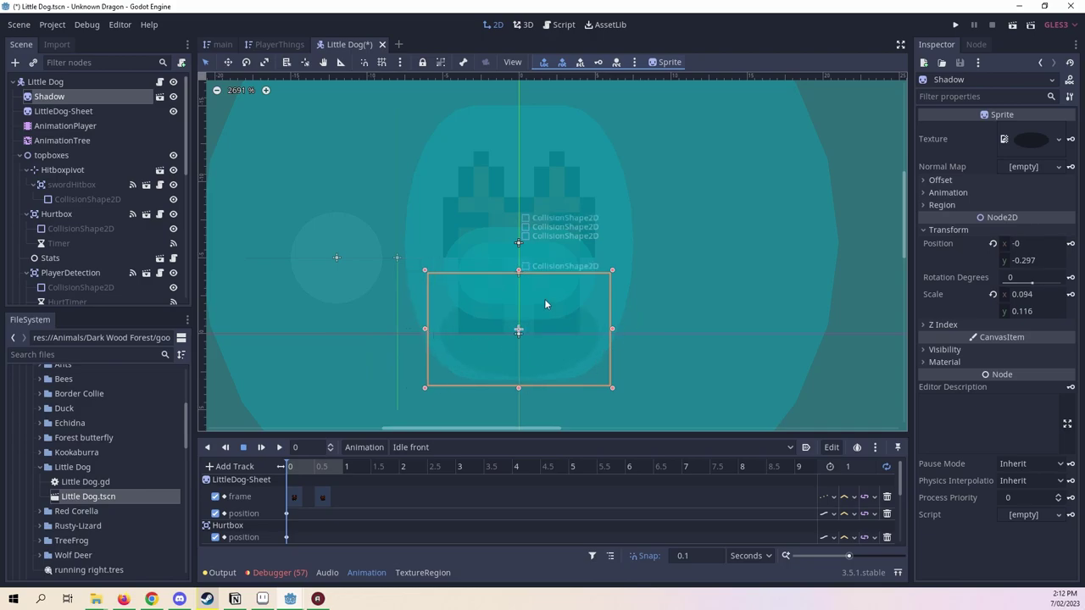
{"action": "left_click_drag", "start_coordinate": [520, 388], "coordinate": [529, 374]}
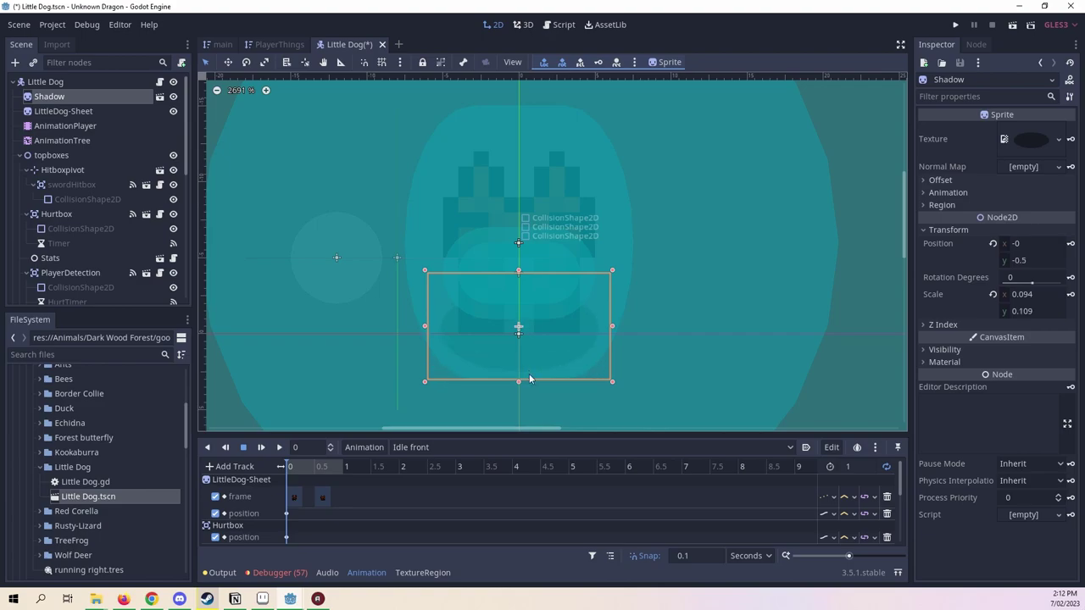
{"action": "key", "text": "Down"}
{"action": "key", "text": "Up"}
{"action": "left_click", "coordinate": [1069, 244]}
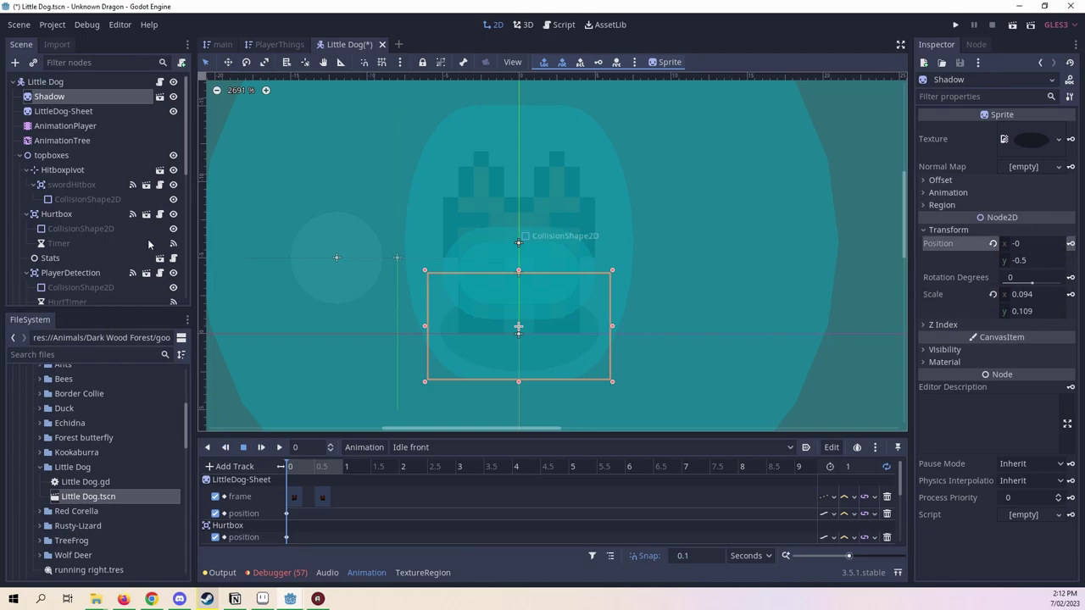
{"action": "right_click", "coordinate": [340, 49]}
{"action": "left_click", "coordinate": [355, 73]}
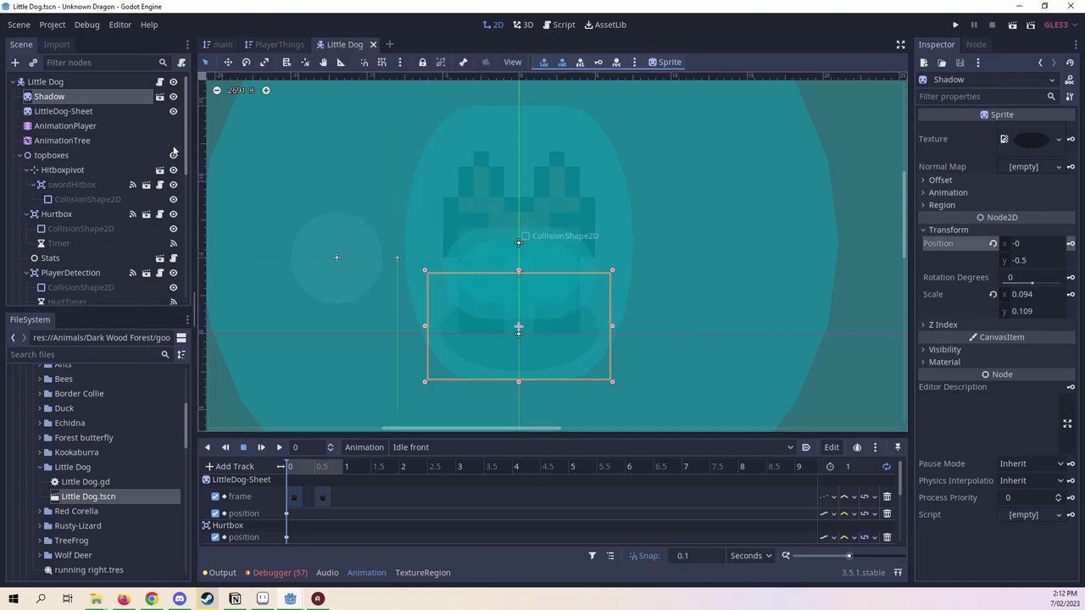
{"action": "left_click", "coordinate": [310, 467]}
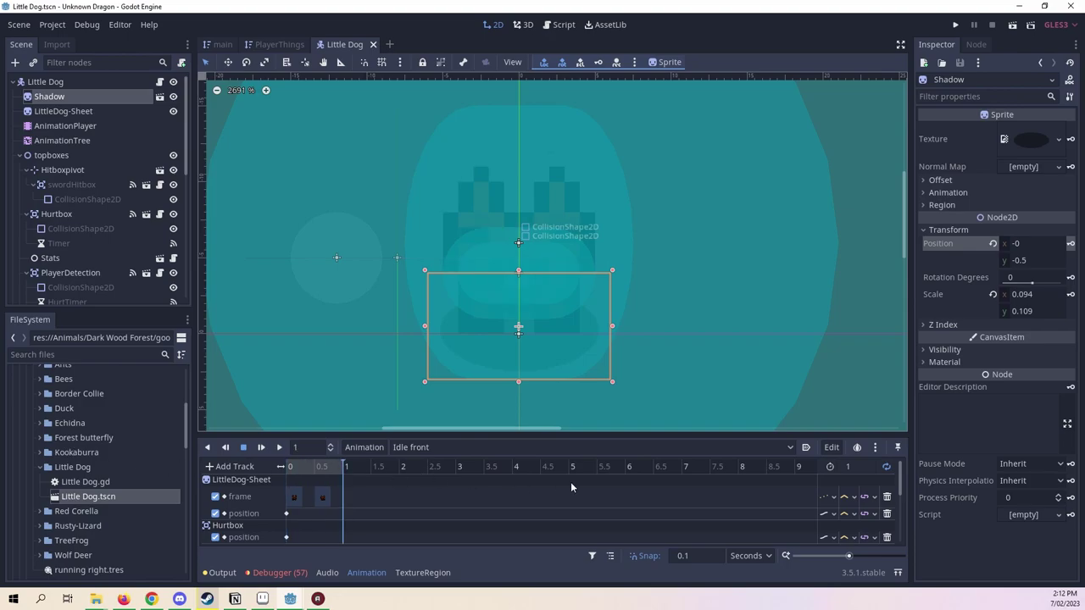
{"action": "left_click_drag", "start_coordinate": [309, 467], "coordinate": [255, 469]}
{"action": "left_click", "coordinate": [373, 447]}
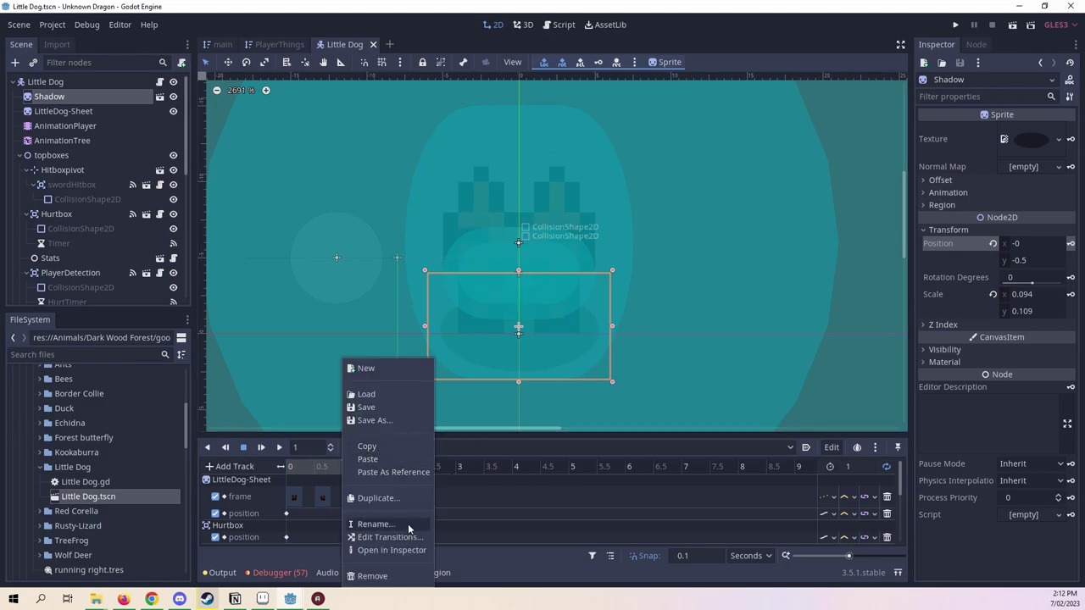
{"action": "left_click", "coordinate": [386, 497]}
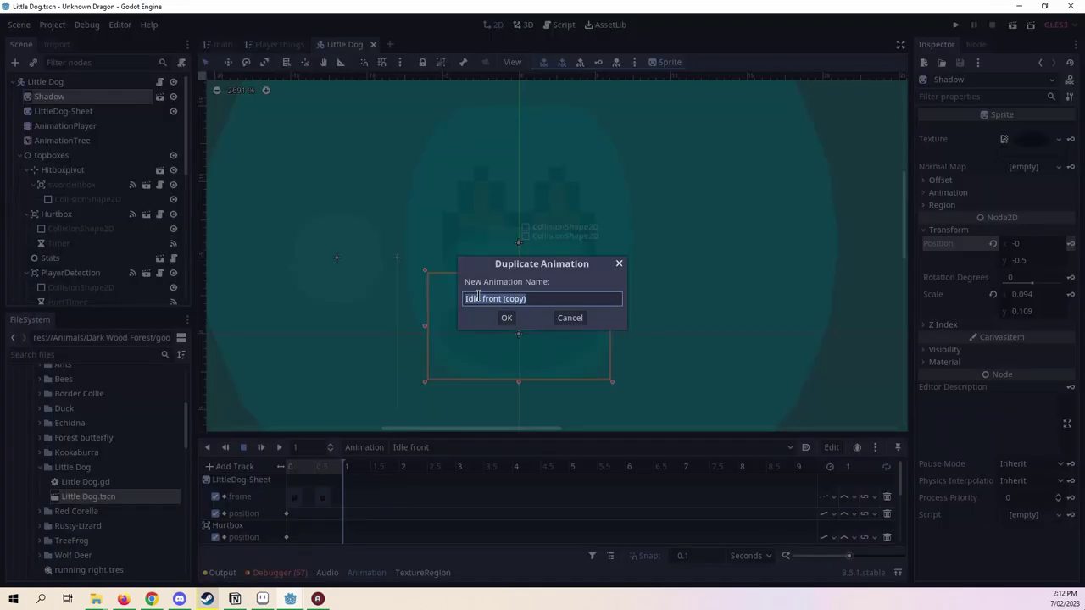
{"action": "left_click", "coordinate": [482, 298]}
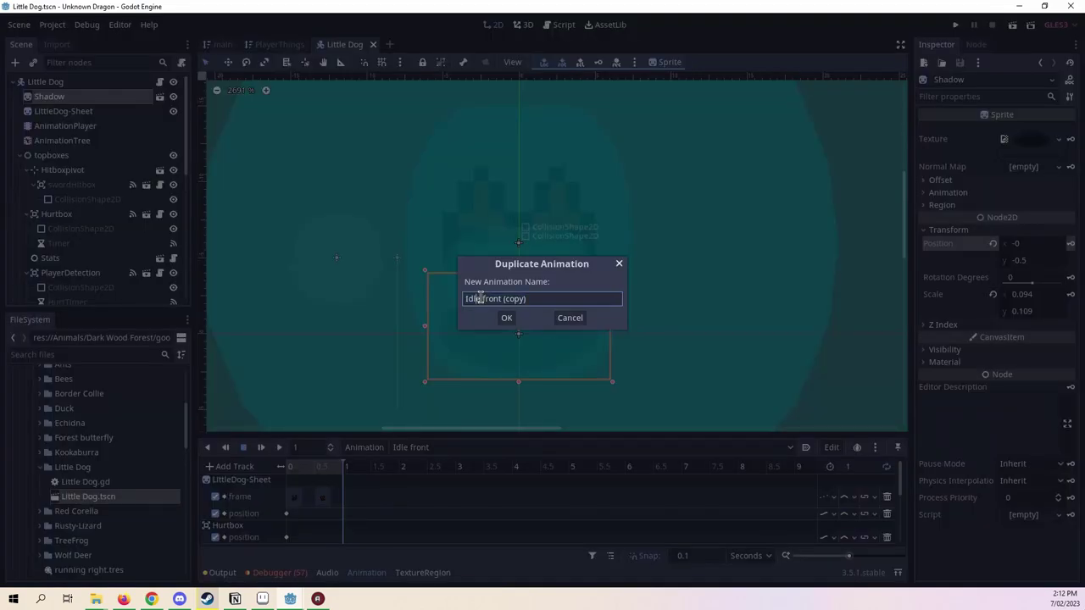
{"action": "double_click", "coordinate": [480, 297]}
{"action": "left_click", "coordinate": [581, 318]}
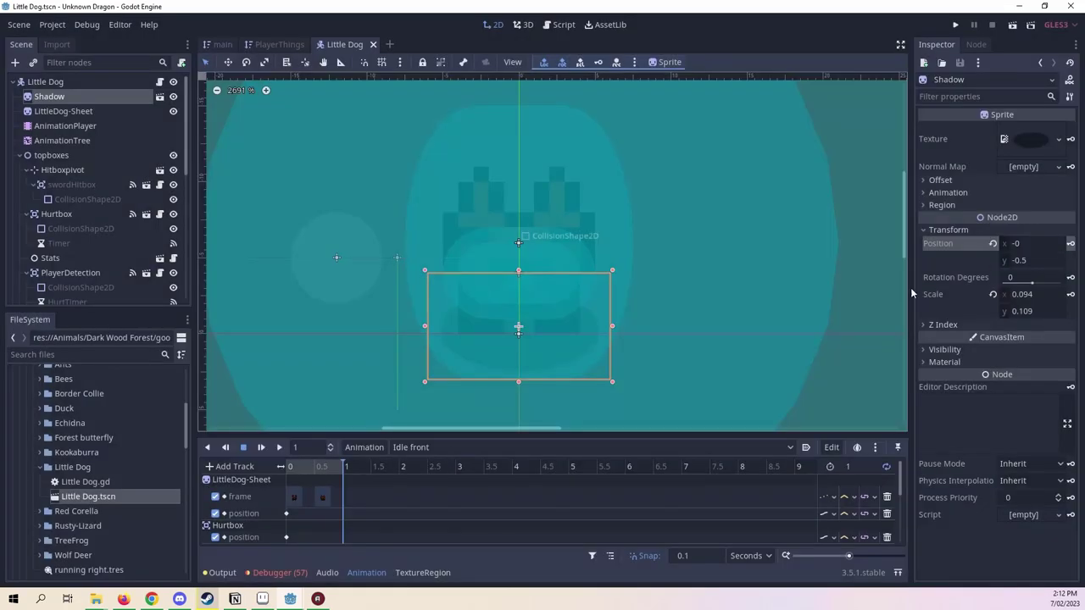
Step the LittleDog-Sheet sprite through frames 17 to 23 and back to frame 17.
{"action": "left_click", "coordinate": [52, 112]}
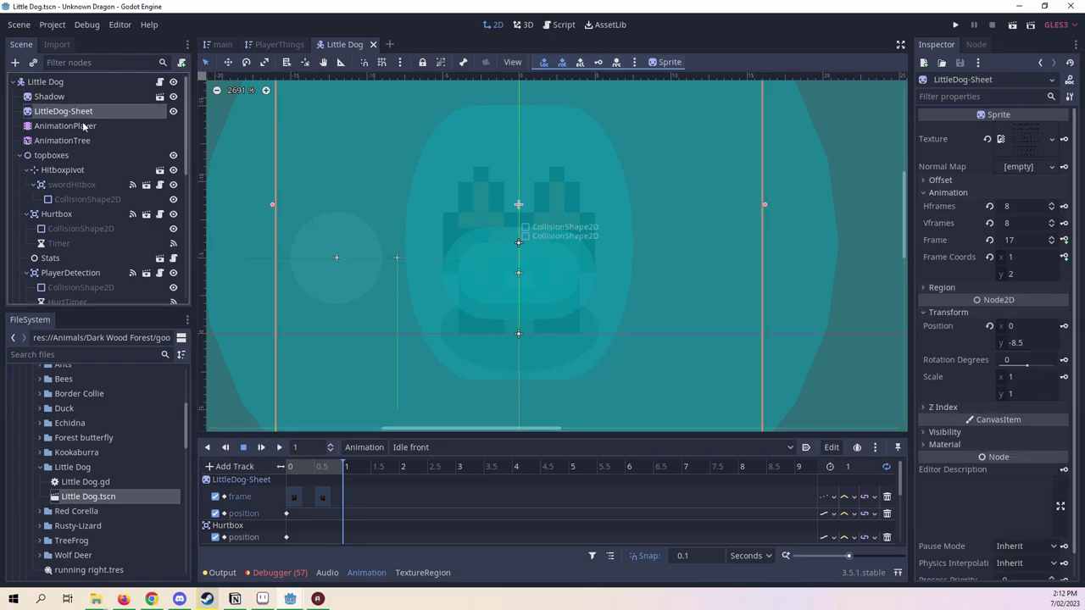
{"action": "left_click", "coordinate": [1052, 238]}
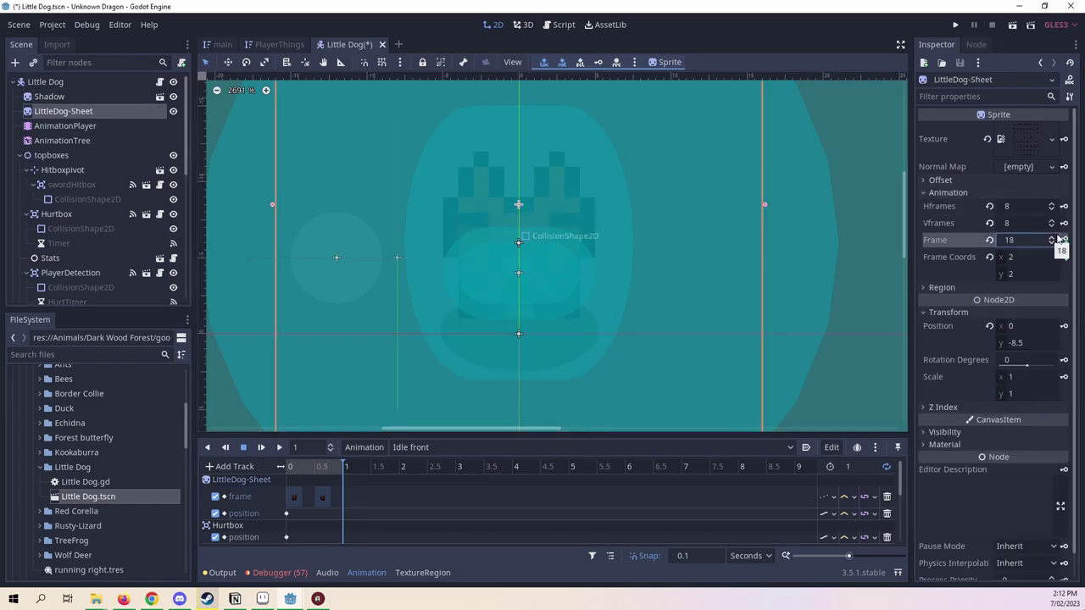
{"action": "left_click", "coordinate": [1051, 237]}
{"action": "left_click", "coordinate": [1052, 237]}
{"action": "left_click", "coordinate": [1052, 237]}
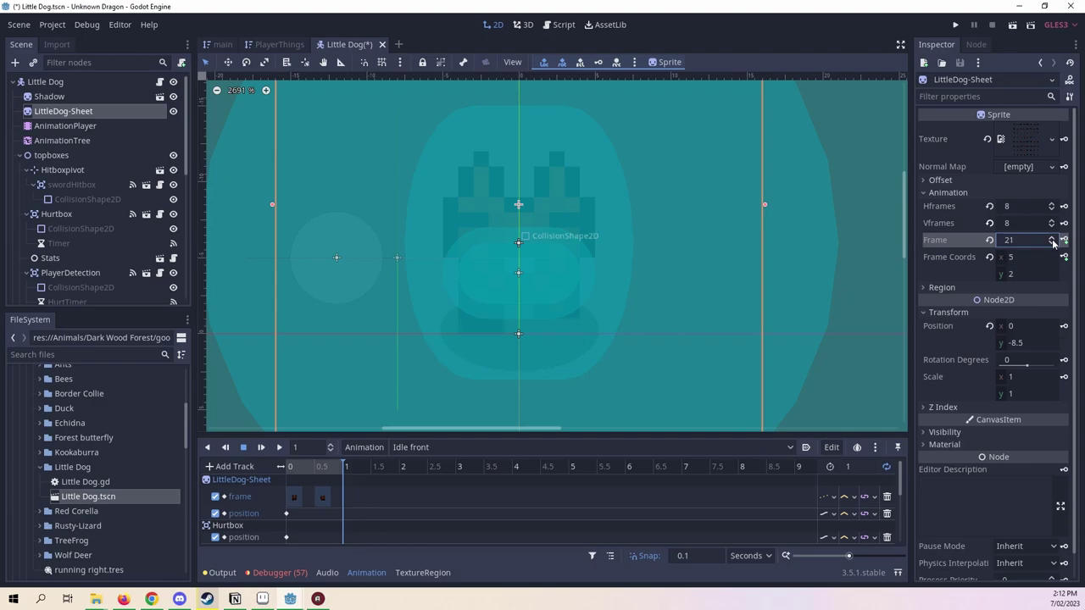
{"action": "left_click", "coordinate": [1051, 238]}
{"action": "left_click", "coordinate": [1051, 237]}
{"action": "left_click", "coordinate": [1052, 244]}
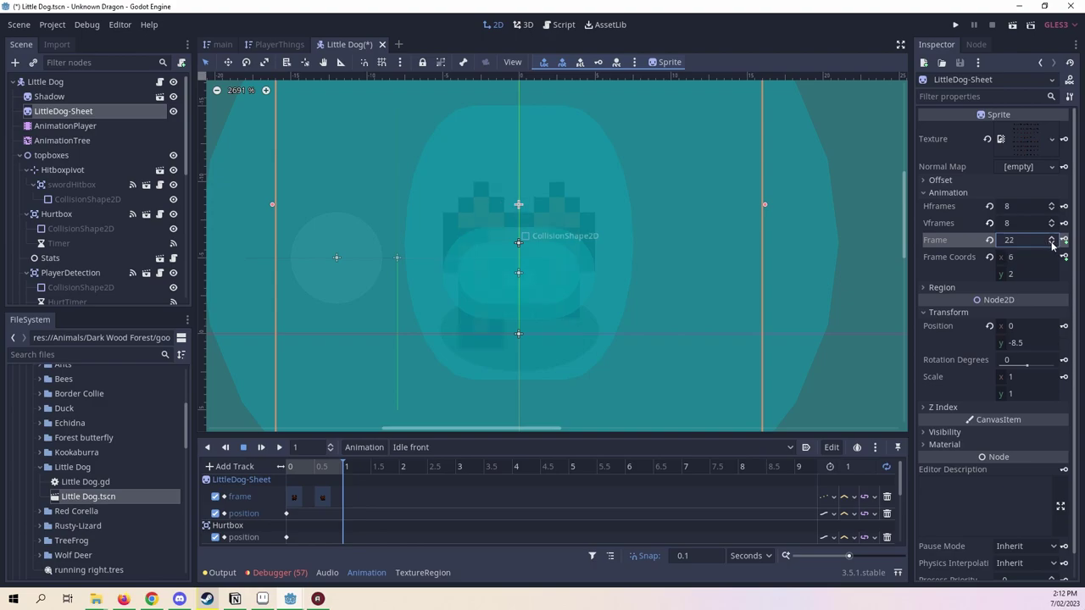
{"action": "left_click", "coordinate": [1052, 244]}
{"action": "left_click", "coordinate": [1051, 244]}
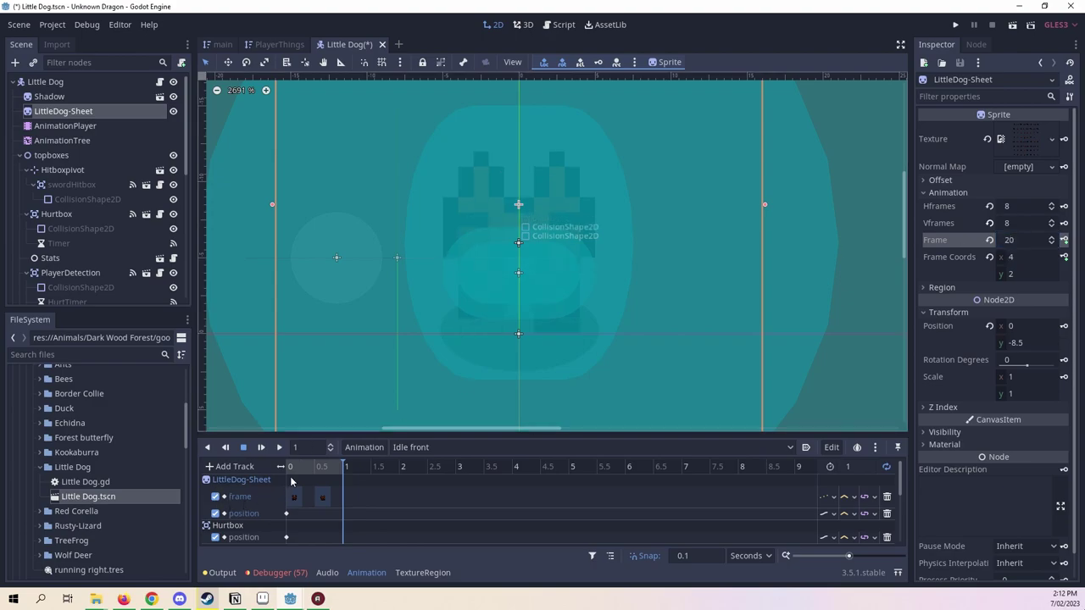
{"action": "left_click", "coordinate": [343, 466]}
{"action": "left_click", "coordinate": [408, 447]}
{"action": "left_click", "coordinate": [354, 453]}
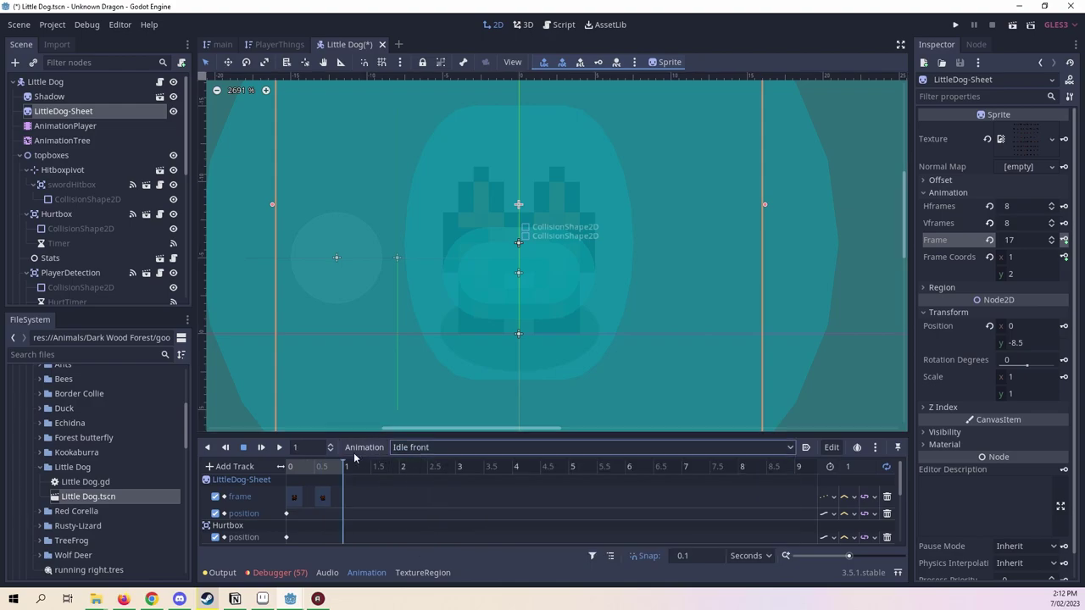
{"action": "left_click", "coordinate": [355, 455]}
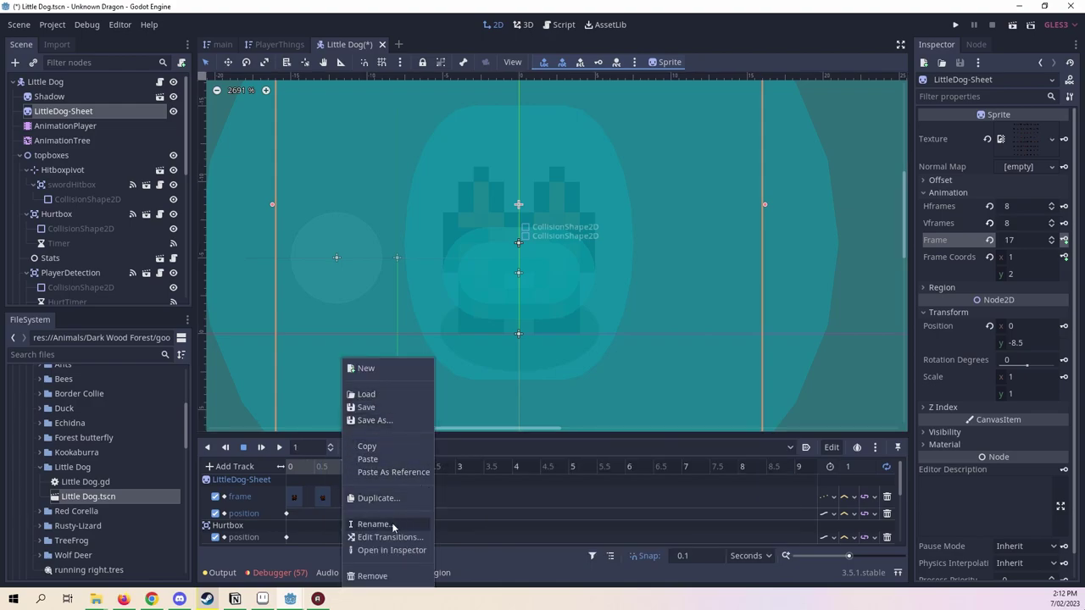
Duplicate Idle front, renaming 'Idle front (copy)' to 'Walking front', and keep it loaded.
{"action": "left_click", "coordinate": [382, 497]}
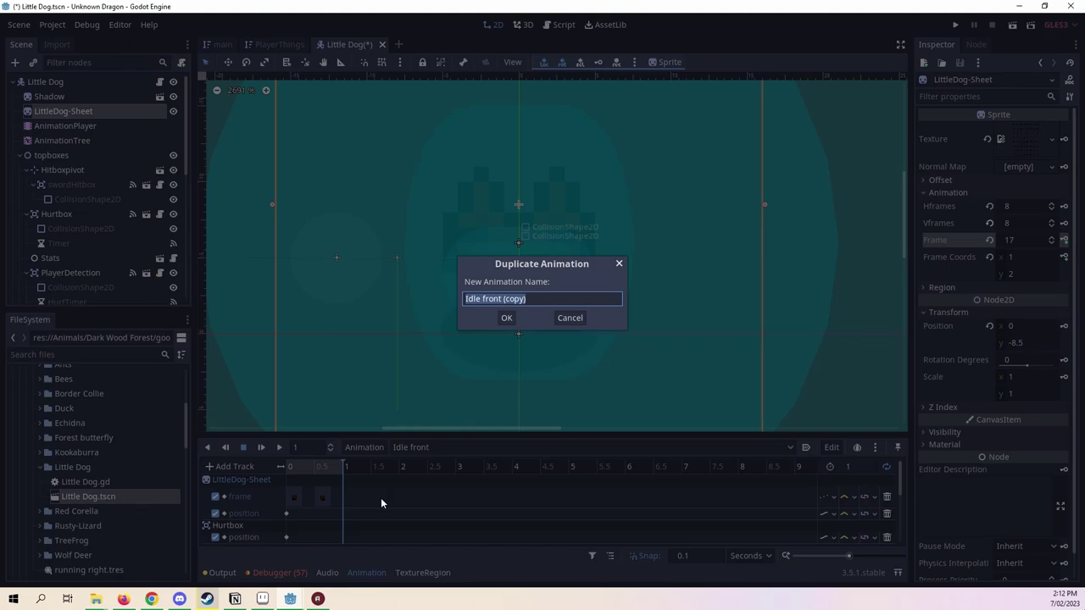
{"action": "left_click", "coordinate": [478, 299]}
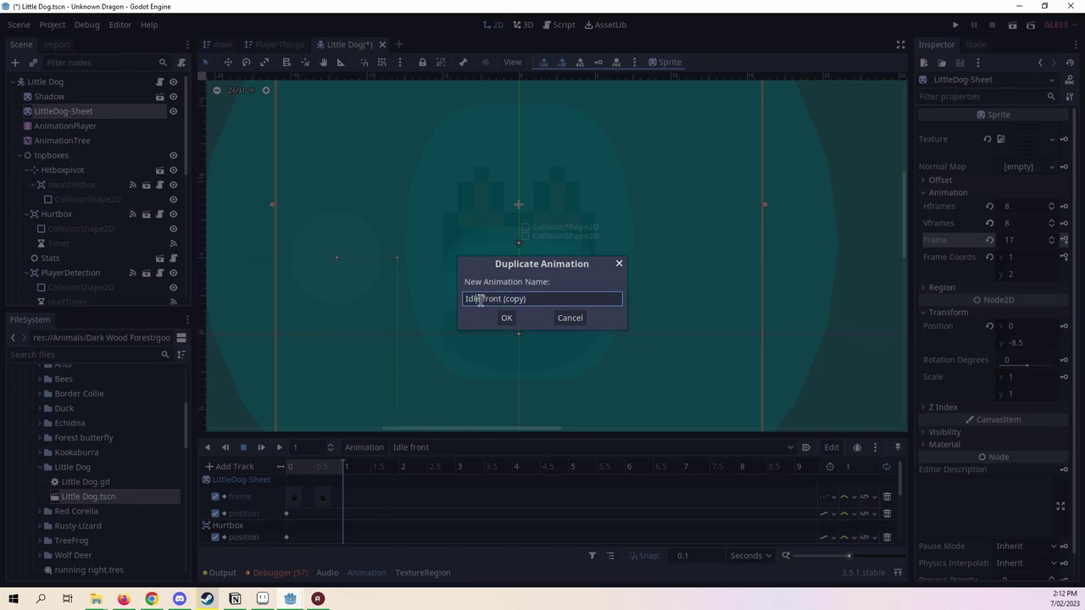
{"action": "double_click", "coordinate": [478, 299]}
{"action": "type", "text": "Walkin"}
{"action": "key", "text": "BackSpace"}
{"action": "type", "text": "ng"}
{"action": "left_click_drag", "start_coordinate": [551, 301], "coordinate": [520, 305]}
{"action": "key", "text": "BackSpace"}
{"action": "left_click", "coordinate": [501, 317]}
{"action": "left_click", "coordinate": [449, 447]}
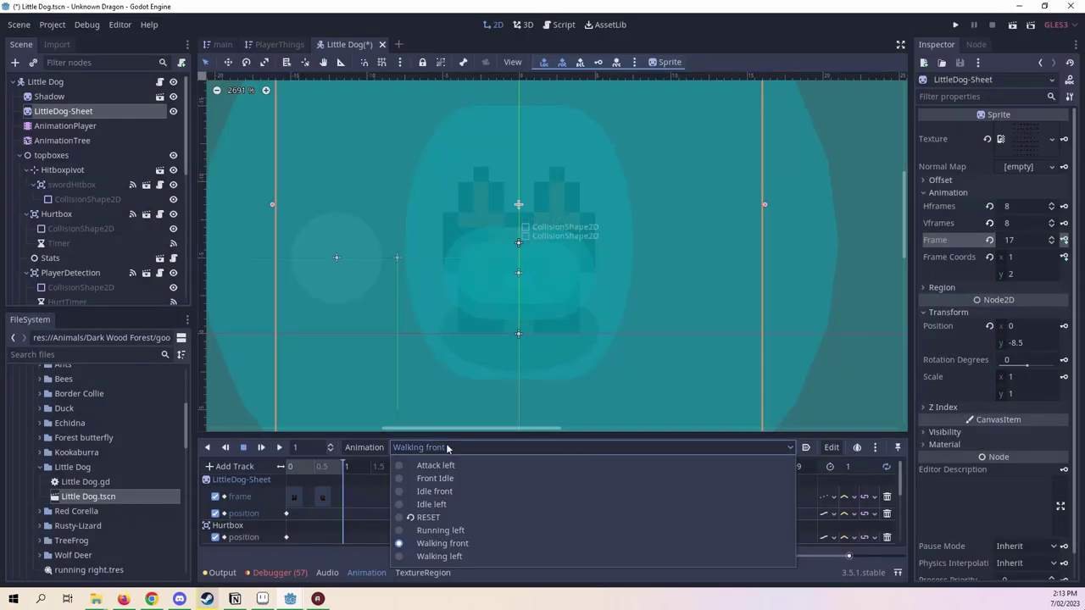
{"action": "left_click", "coordinate": [449, 448]}
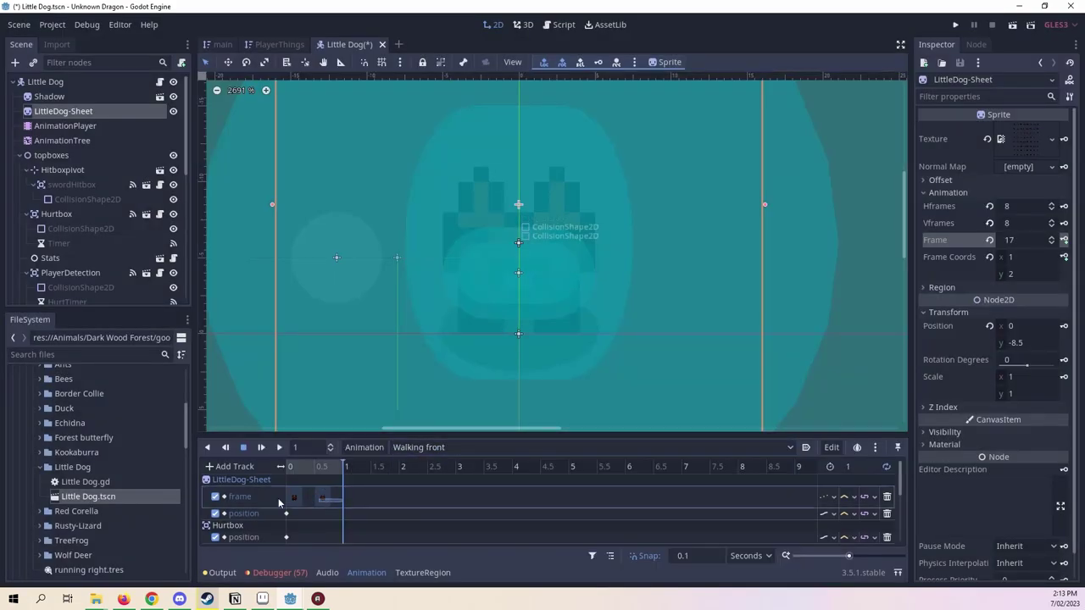
Delete Walking front's copied frame keys and set the LittleDog-Sheet frame back to 16.
{"action": "left_click", "coordinate": [294, 497]}
{"action": "key", "text": "Delete"}
{"action": "left_click", "coordinate": [304, 466]}
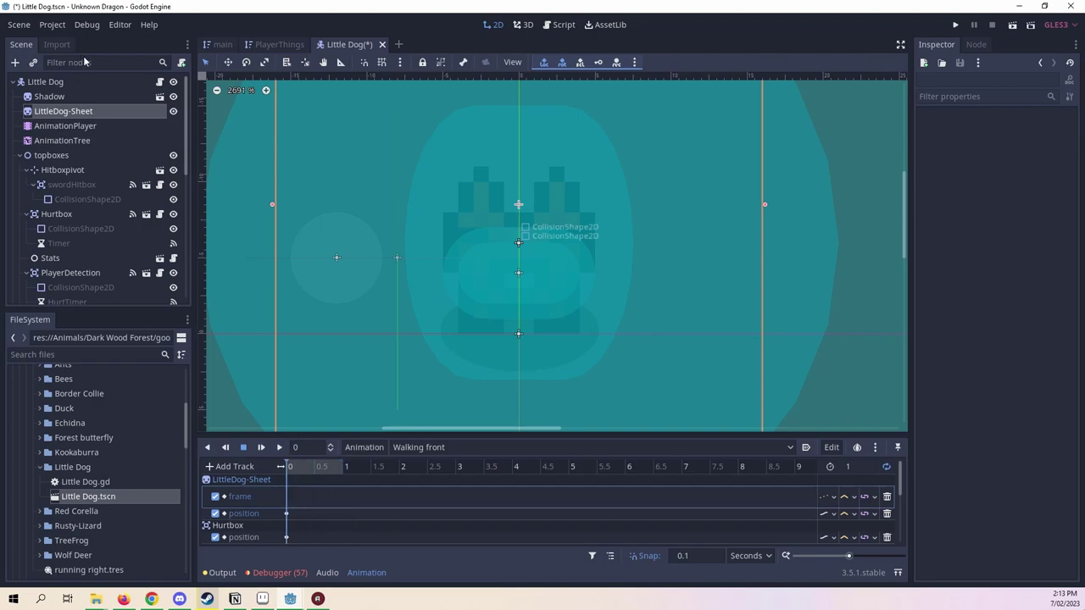
{"action": "left_click", "coordinate": [64, 111]}
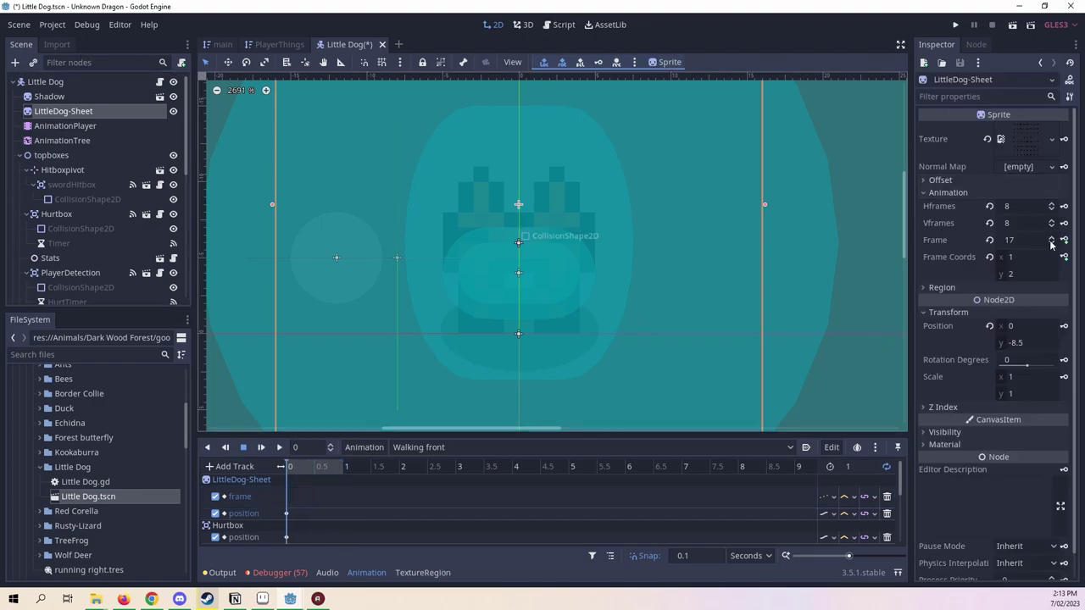
{"action": "left_click", "coordinate": [1050, 243]}
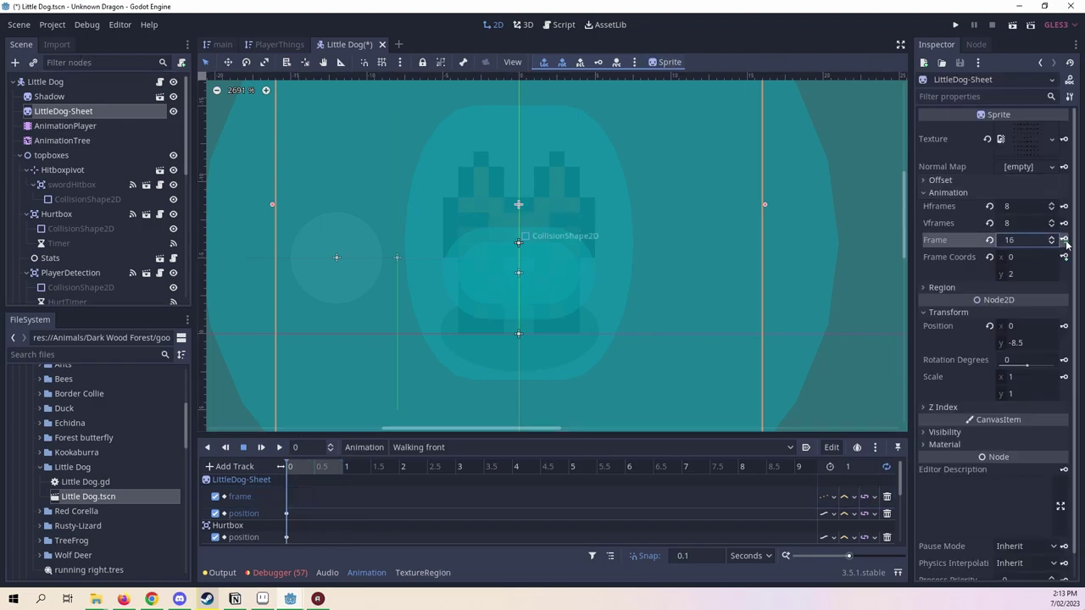
Key successive sprite frames from 16 across the first 0.8 s, then load Walking left.
{"action": "left_click", "coordinate": [1065, 241]}
{"action": "left_click", "coordinate": [1064, 241]}
{"action": "left_click", "coordinate": [1065, 241]}
{"action": "left_click", "coordinate": [1064, 241]}
{"action": "left_click", "coordinate": [1065, 241]}
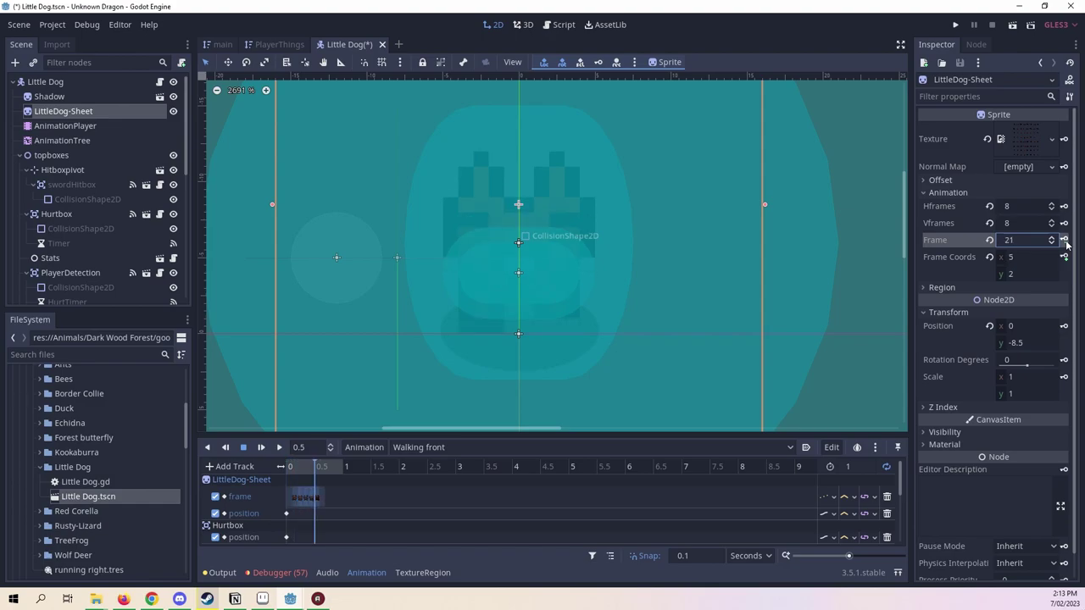
{"action": "left_click", "coordinate": [1064, 240]}
{"action": "left_click", "coordinate": [1065, 241]}
{"action": "left_click", "coordinate": [1064, 241]}
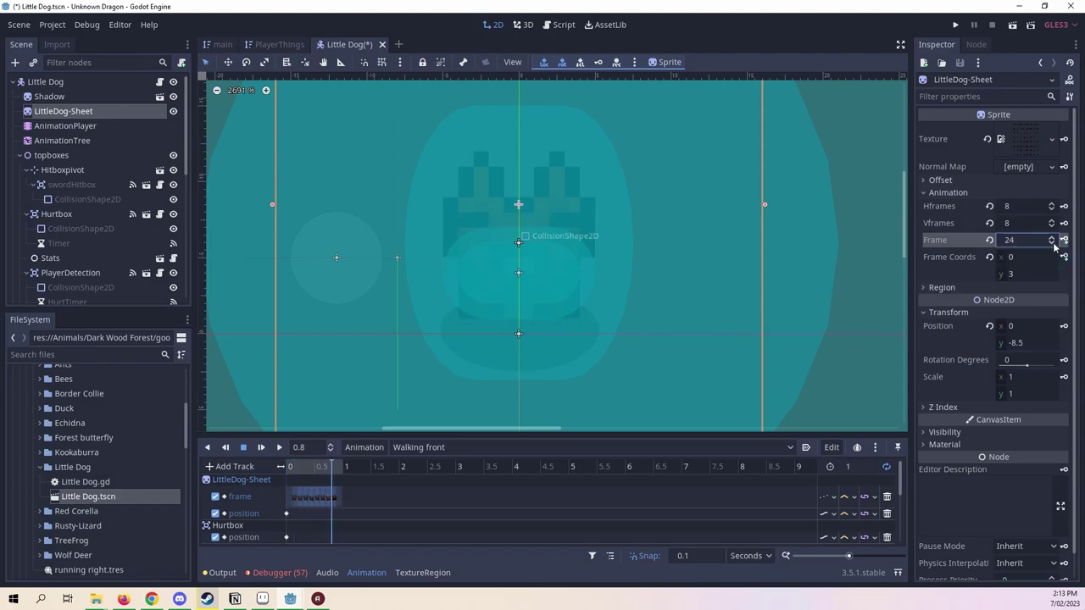
{"action": "left_click", "coordinate": [280, 448]}
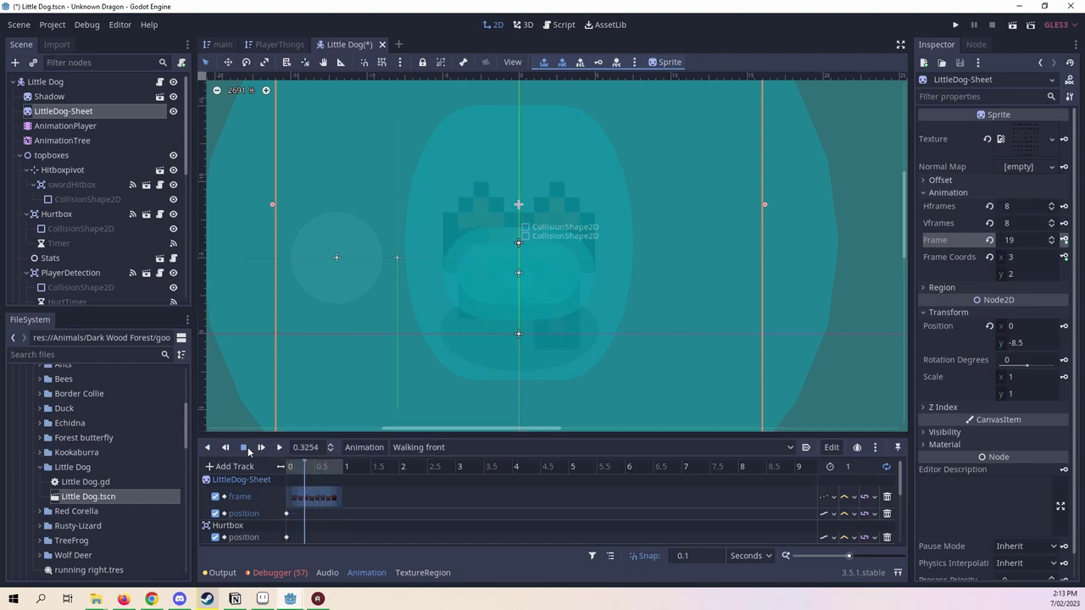
{"action": "left_click", "coordinate": [466, 447]}
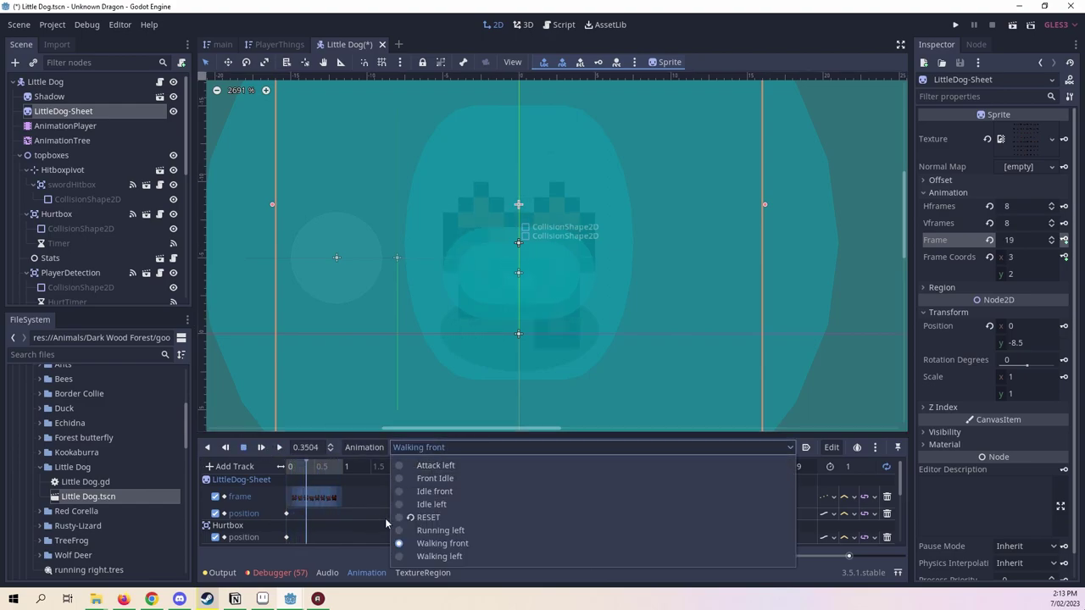
{"action": "left_click", "coordinate": [432, 556]}
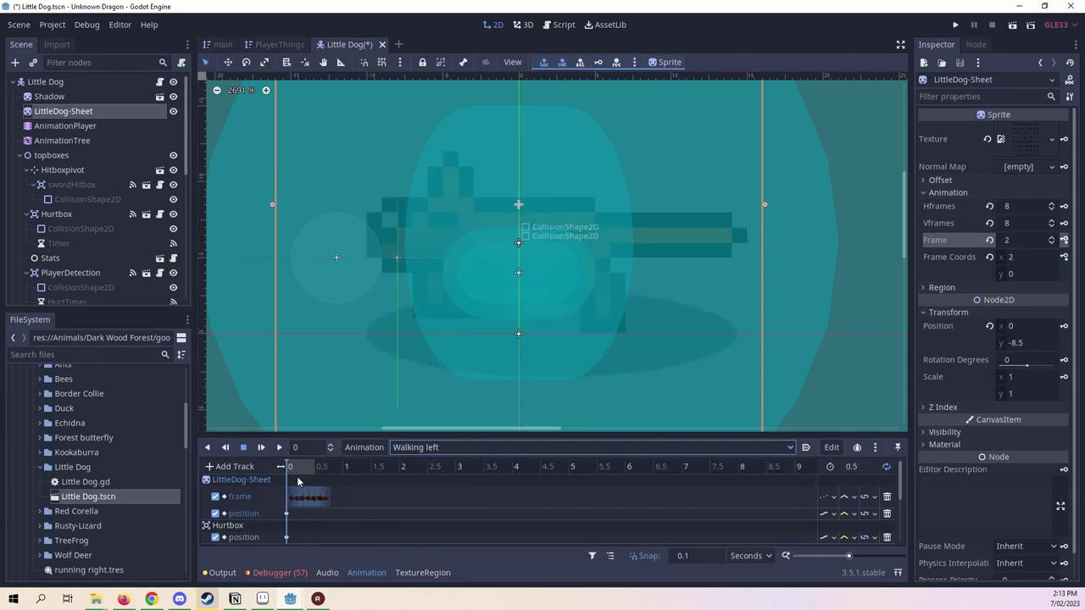
Reload Walking front, play it, and set its animation length to 0.5, then 0.6.
{"action": "left_click_drag", "start_coordinate": [297, 476], "coordinate": [331, 473]}
{"action": "left_click", "coordinate": [469, 448]}
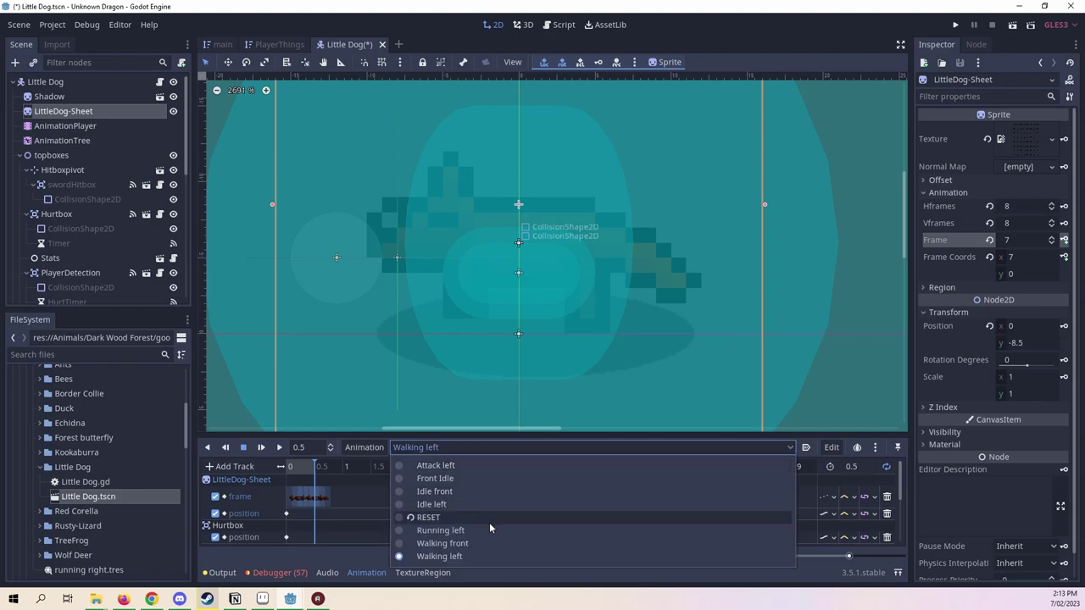
{"action": "left_click", "coordinate": [483, 544]}
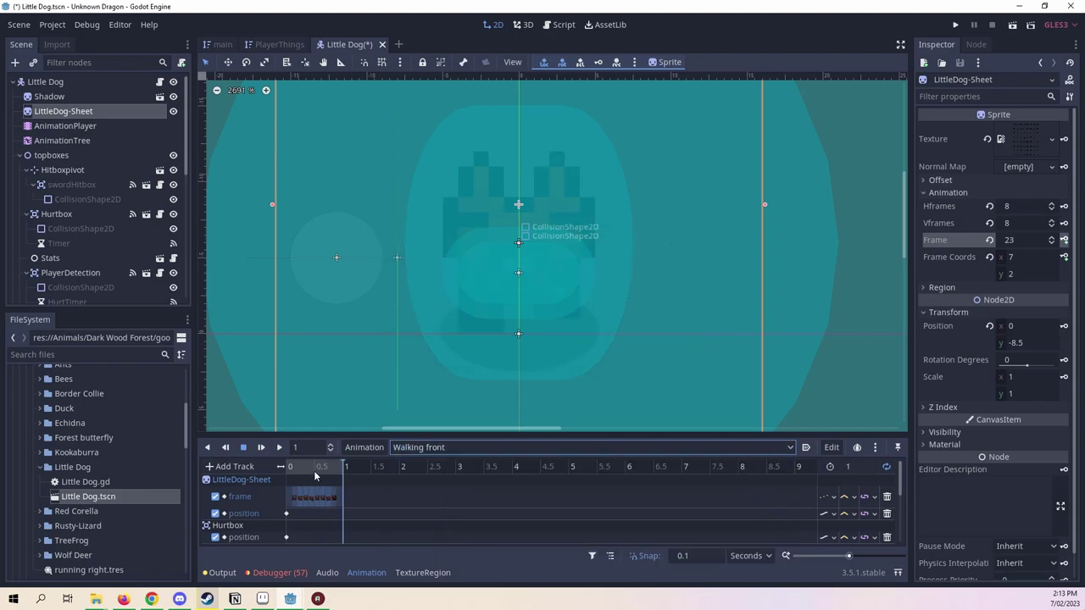
{"action": "left_click", "coordinate": [289, 466]}
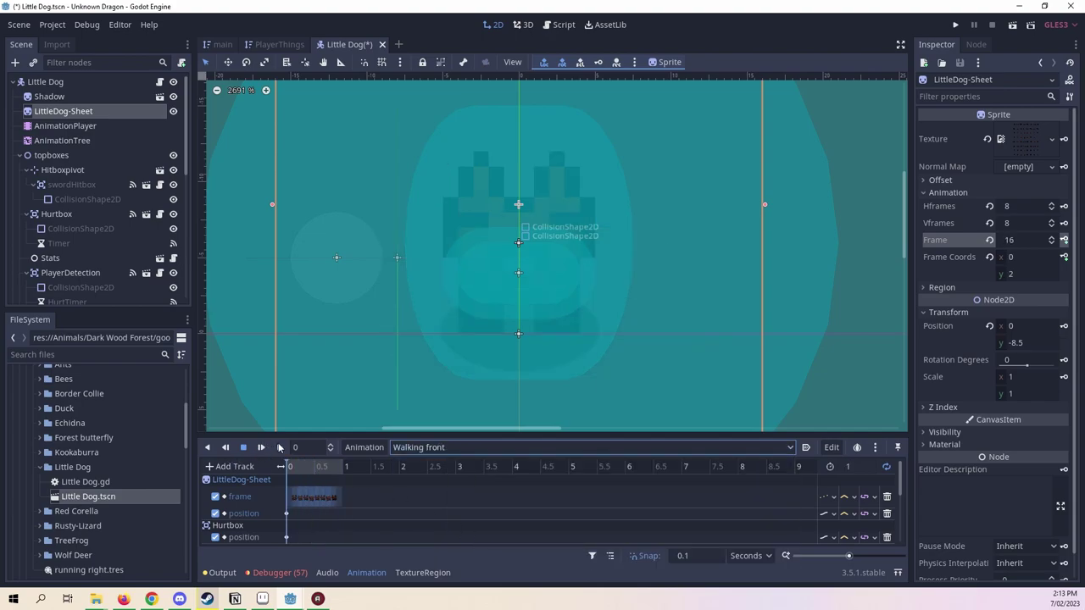
{"action": "left_click", "coordinate": [279, 448]}
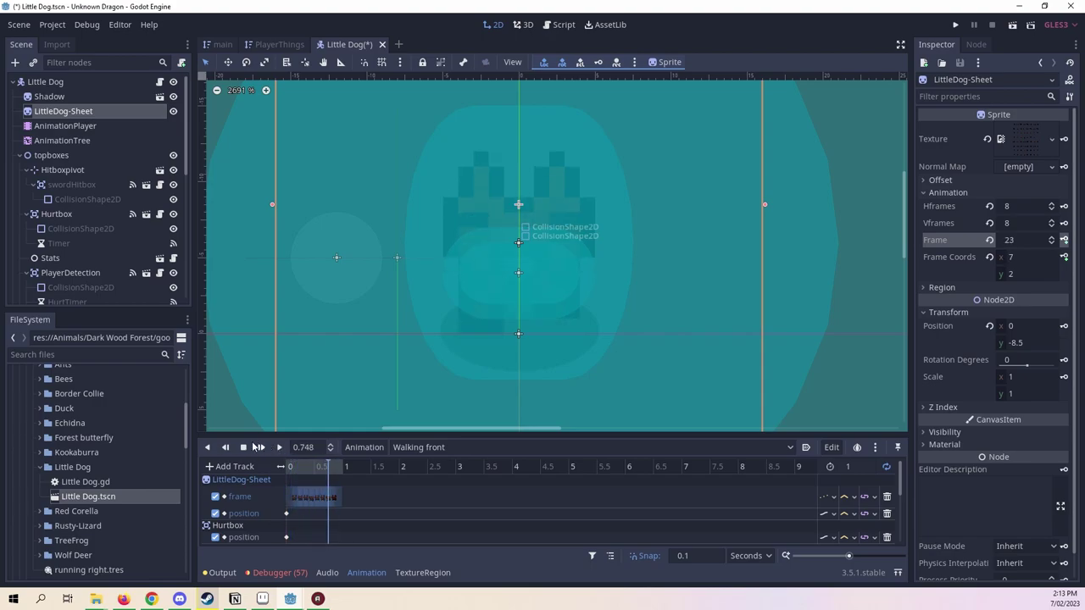
{"action": "left_click", "coordinate": [856, 465]}
{"action": "type", "text": "0.1"}
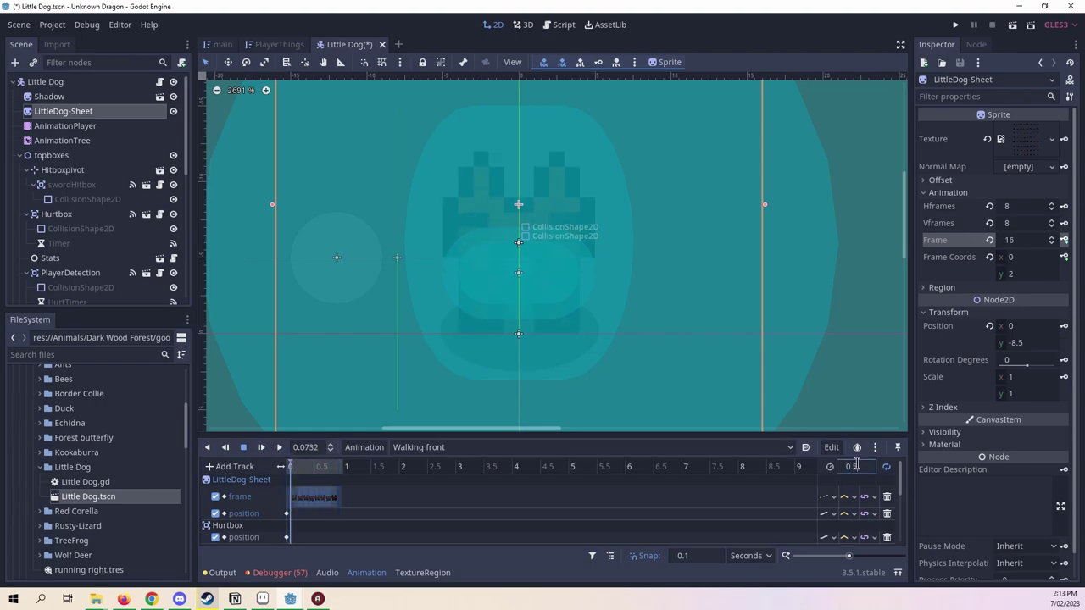
{"action": "key", "text": "Return"}
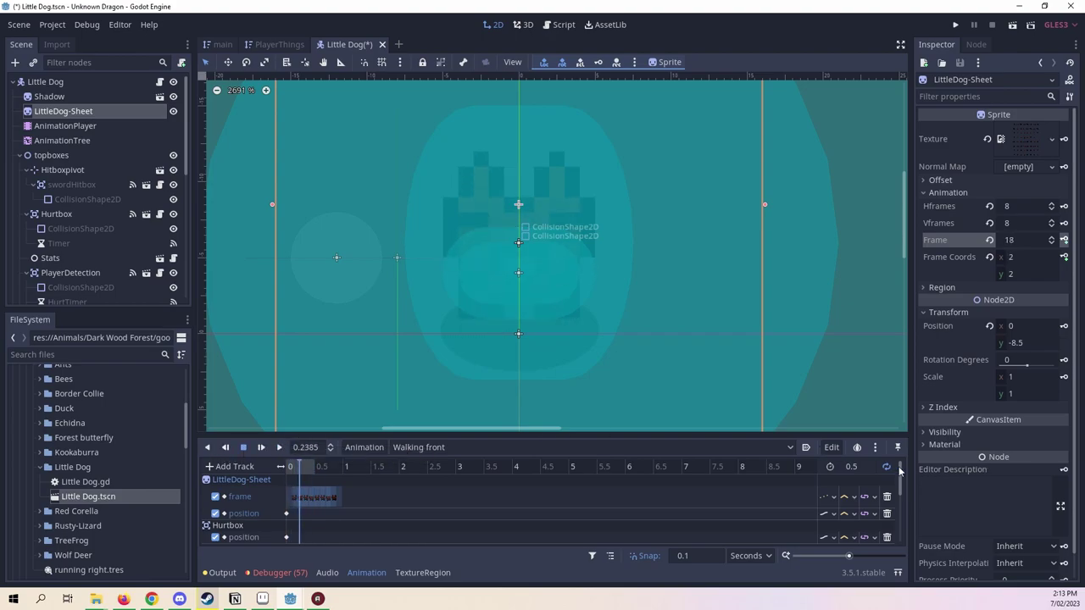
{"action": "left_click", "coordinate": [860, 466]}
{"action": "type", "text": "0.6"}
{"action": "key", "text": "Return"}
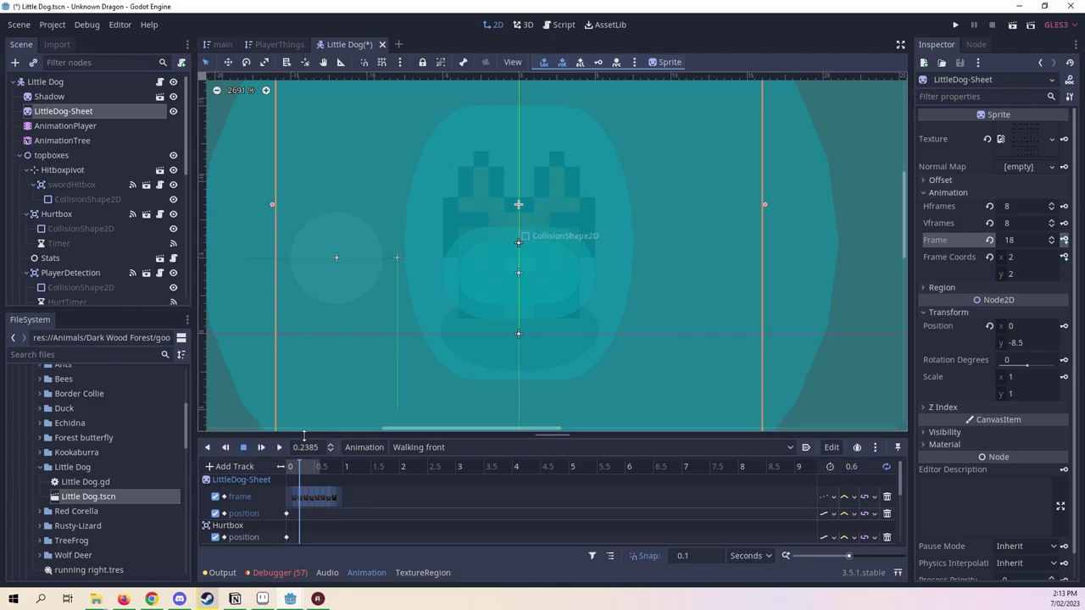
{"action": "left_click", "coordinate": [264, 447]}
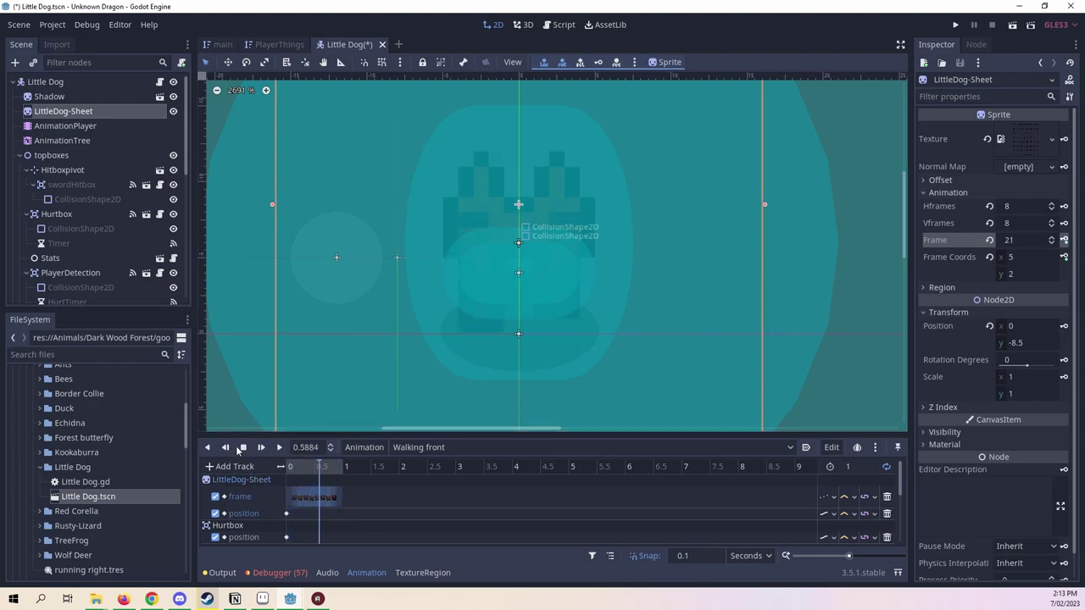
Turn on looping for the 0.7-second Walking front animation and play it back.
{"action": "left_click_drag", "start_coordinate": [319, 467], "coordinate": [331, 468]}
{"action": "left_click_drag", "start_coordinate": [327, 466], "coordinate": [327, 467]}
{"action": "left_click", "coordinate": [886, 466]}
{"action": "left_click", "coordinate": [278, 447]}
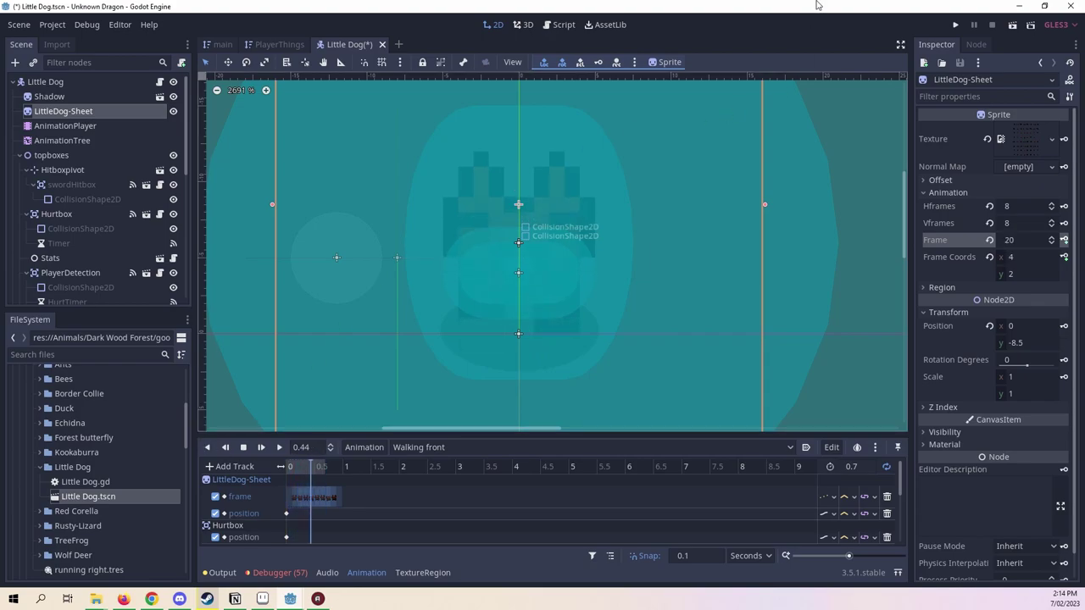
Save the Little Dog scene and start duplicating Walking front.
{"action": "key", "text": "ctrl+s"}
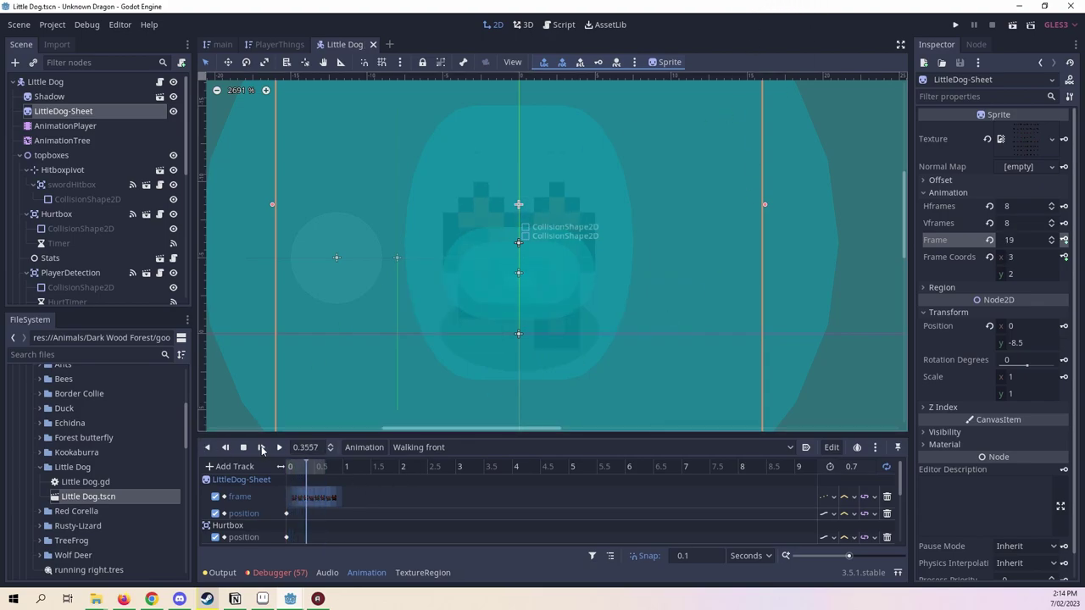
{"action": "left_click", "coordinate": [451, 447]}
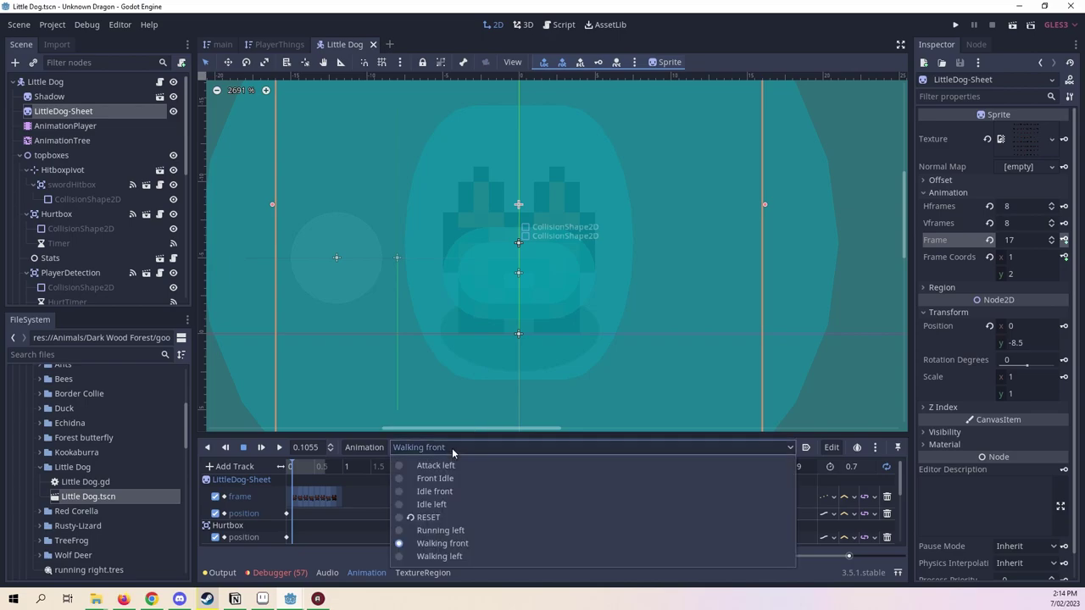
{"action": "left_click", "coordinate": [419, 441]}
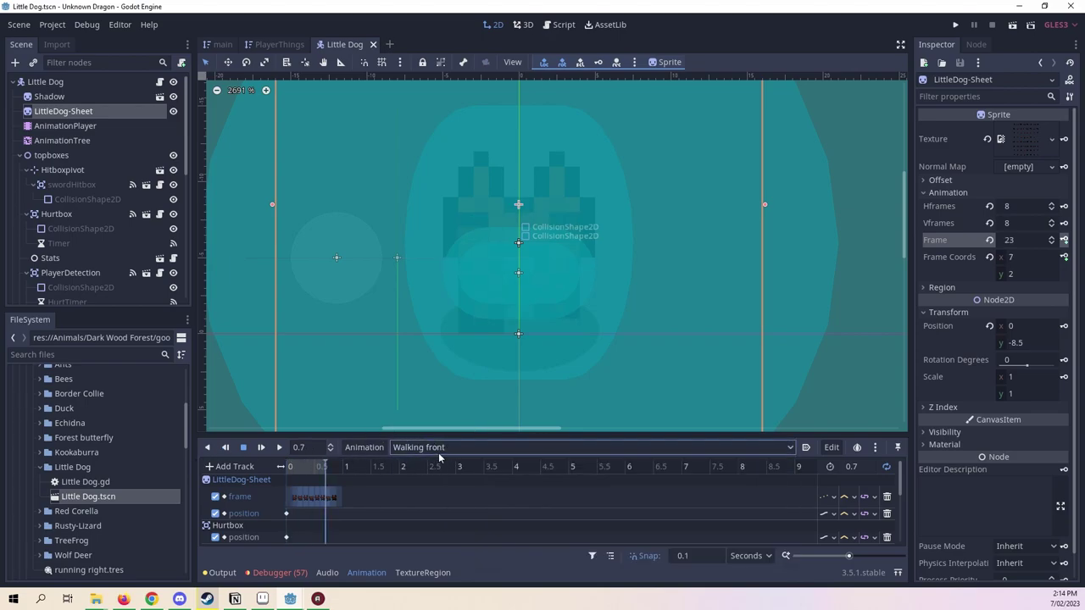
{"action": "left_click", "coordinate": [381, 450]}
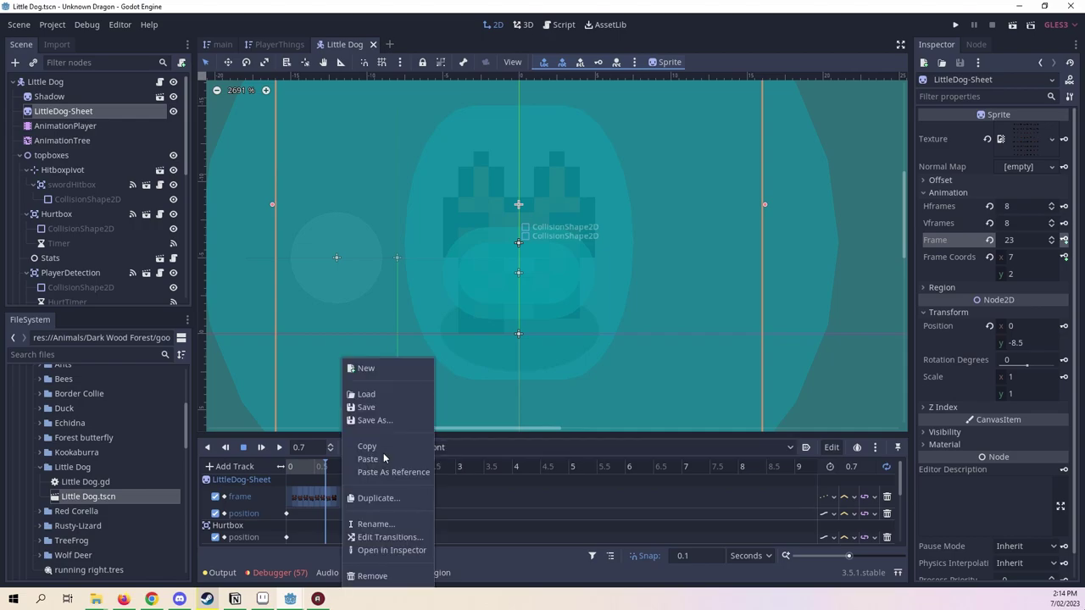
{"action": "left_click", "coordinate": [381, 501]}
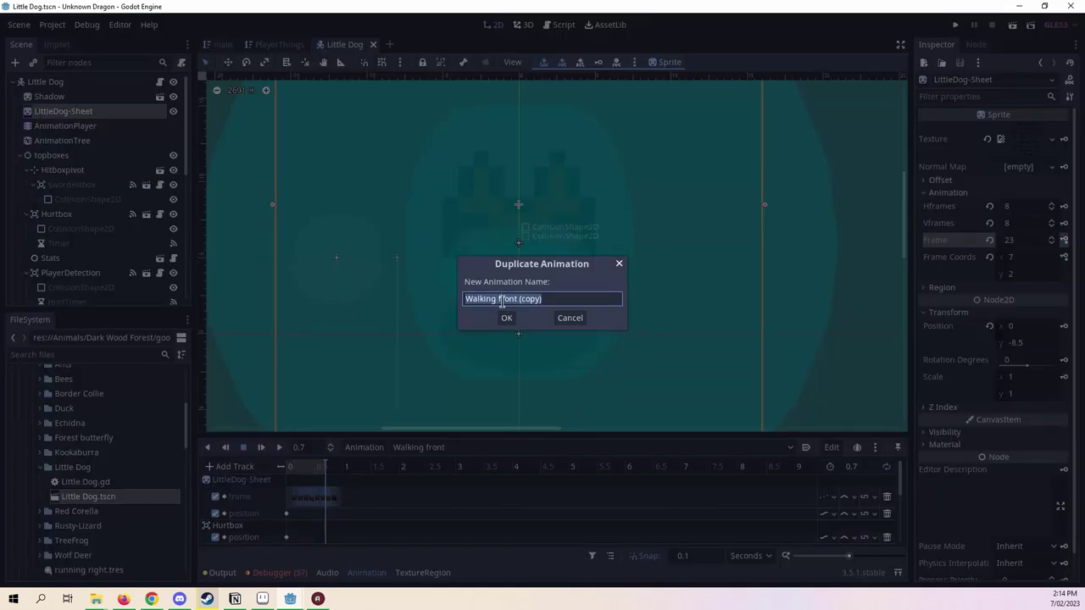
Name the duplicate 'Running front (copy)' and create it.
{"action": "left_click", "coordinate": [488, 299]}
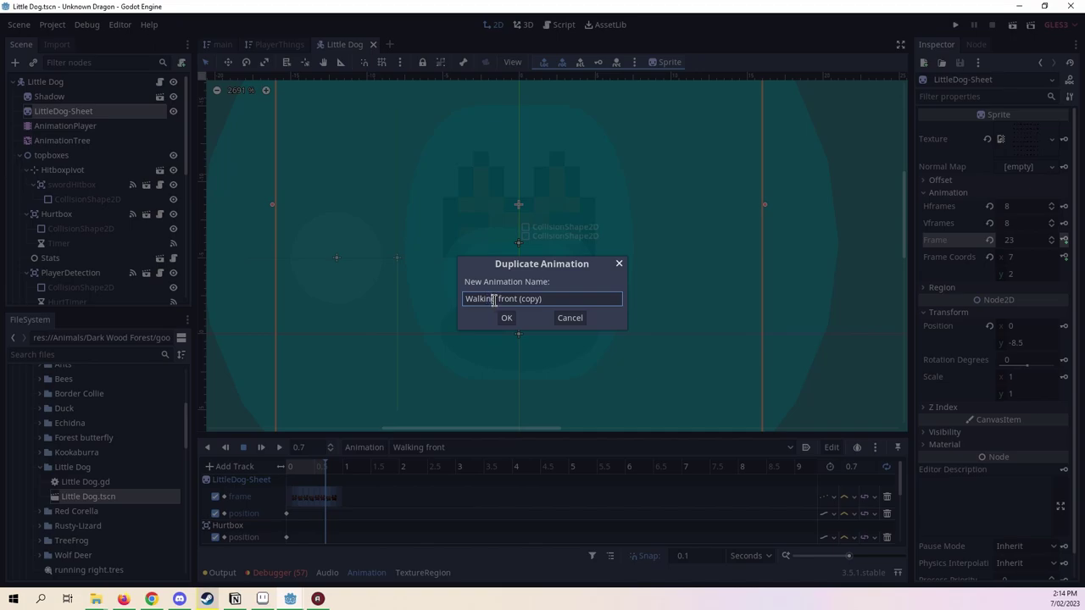
{"action": "left_click_drag", "start_coordinate": [493, 300], "coordinate": [392, 301]}
{"action": "type", "text": "Runnkio"}
{"action": "key", "text": "BackSpace"}
{"action": "key", "text": "BackSpace"}
{"action": "key", "text": "BackSpace"}
{"action": "type", "text": "ing"}
{"action": "left_click_drag", "start_coordinate": [593, 298], "coordinate": [522, 298]}
{"action": "left_click", "coordinate": [506, 318]}
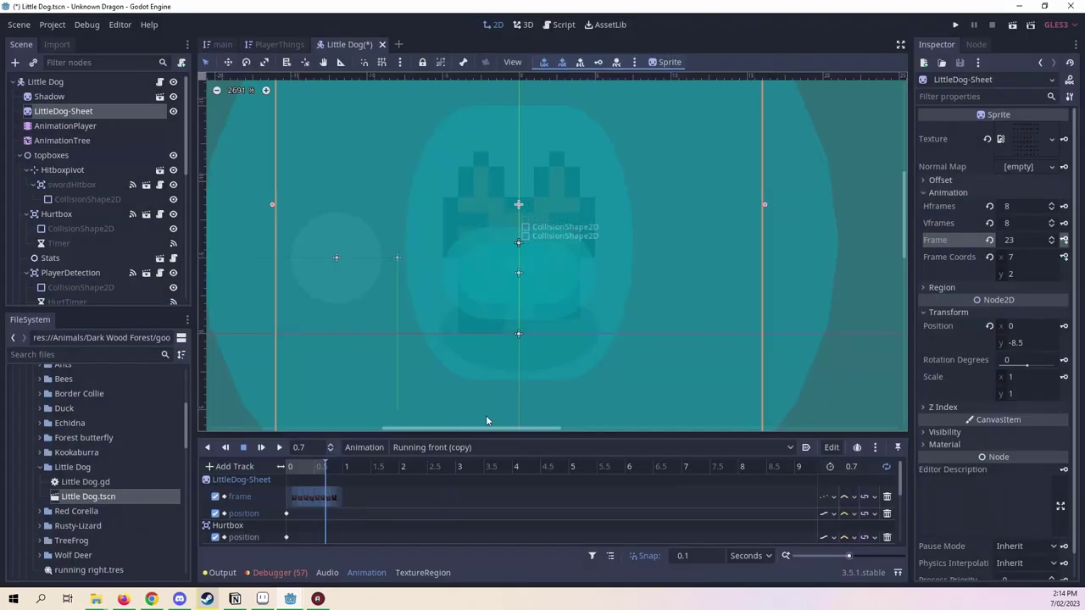
Delete all copied keys on the frame track and rewind the playhead to the start.
{"action": "left_click_drag", "start_coordinate": [452, 490], "coordinate": [248, 495]}
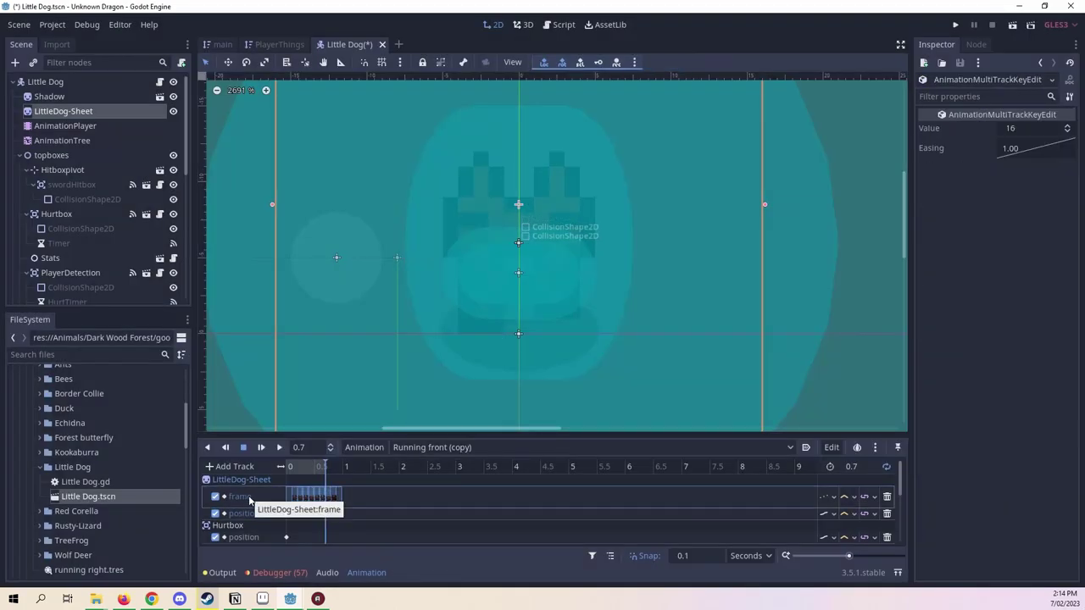
{"action": "key", "text": "Delete"}
{"action": "left_click", "coordinate": [289, 466]}
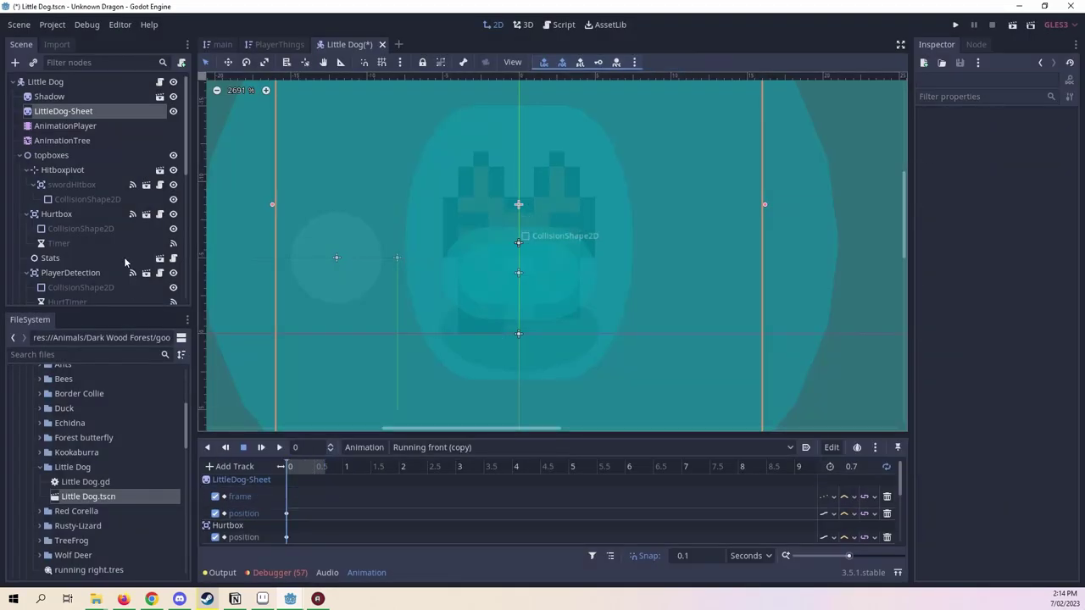
Key LittleDog-Sheet frames 24 through 29 onto the frame track, one every 0.1 s.
{"action": "left_click", "coordinate": [144, 113]}
{"action": "left_click", "coordinate": [1052, 236]}
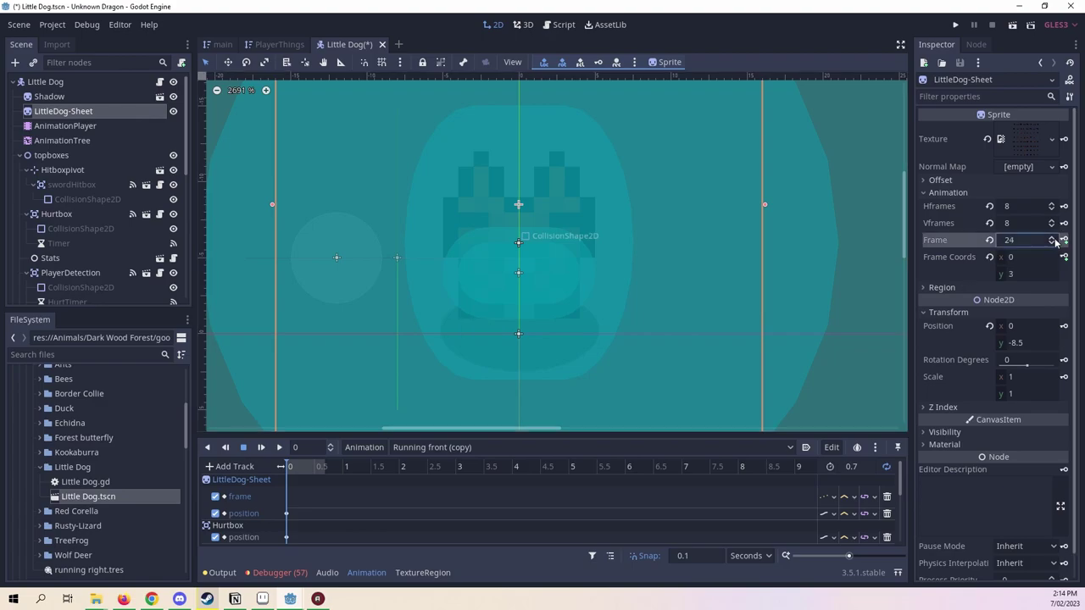
{"action": "left_click", "coordinate": [1064, 241]}
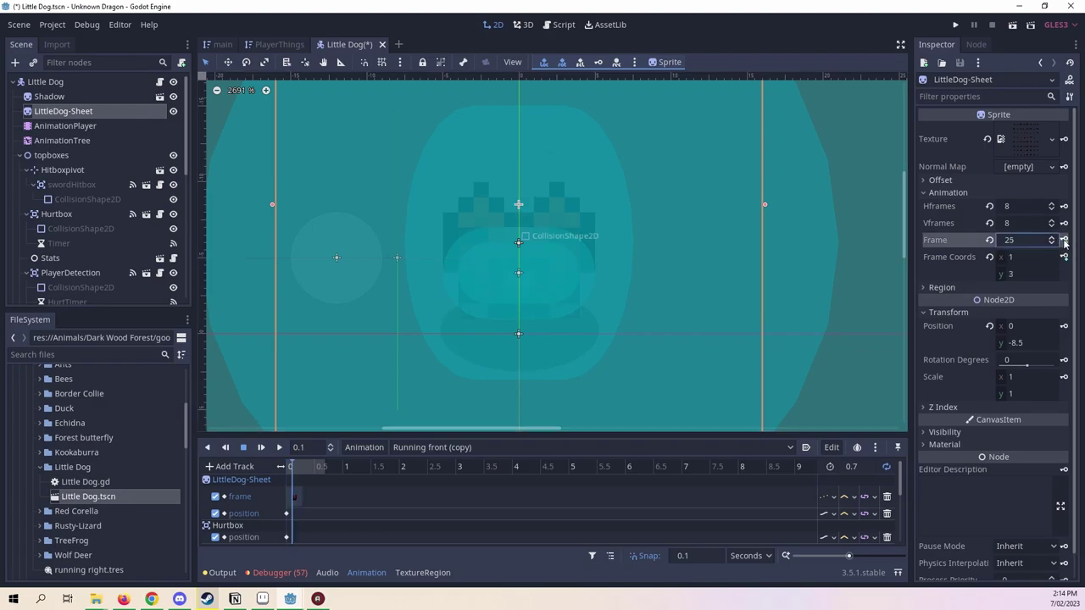
{"action": "left_click", "coordinate": [1063, 240]}
{"action": "left_click", "coordinate": [1064, 241]}
{"action": "left_click", "coordinate": [1064, 240]}
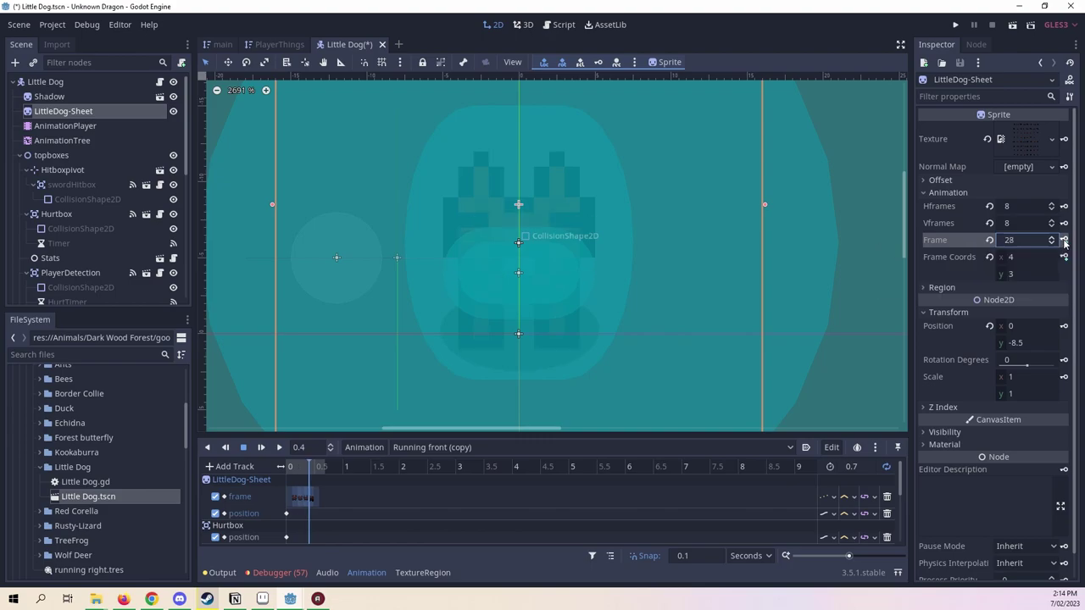
{"action": "left_click", "coordinate": [1063, 240]}
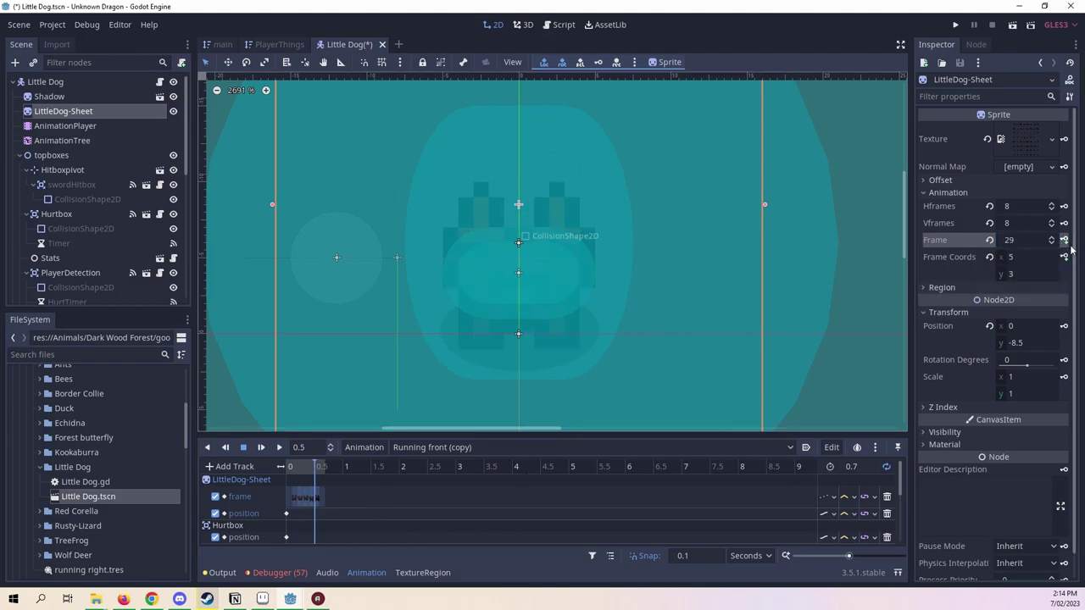
{"action": "left_click", "coordinate": [1063, 241]}
Play the running animation and compare it against Running left.
{"action": "left_click", "coordinate": [260, 447]}
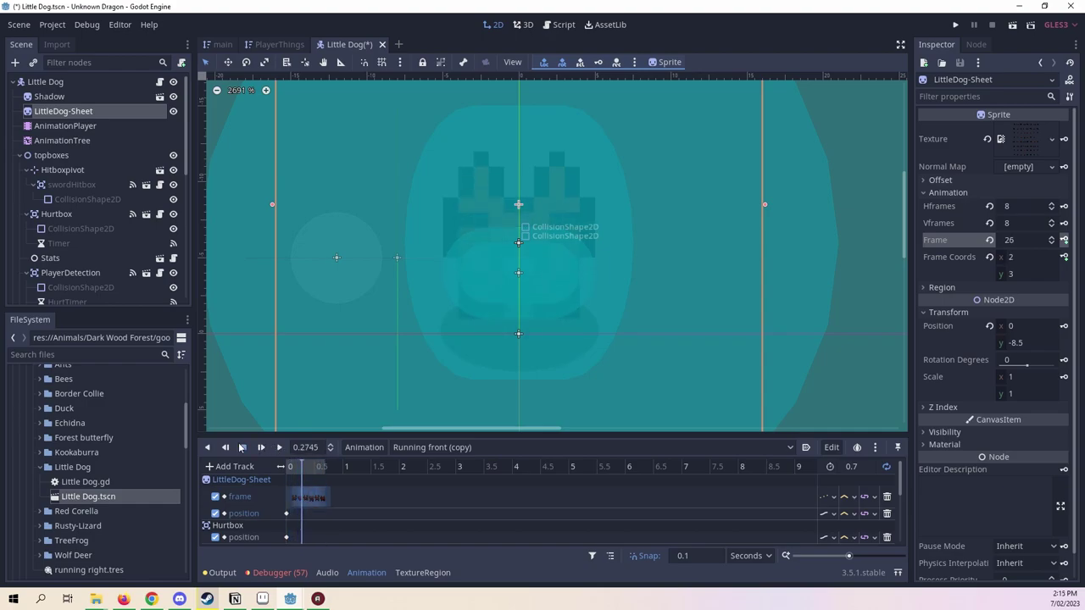
{"action": "left_click", "coordinate": [460, 447]}
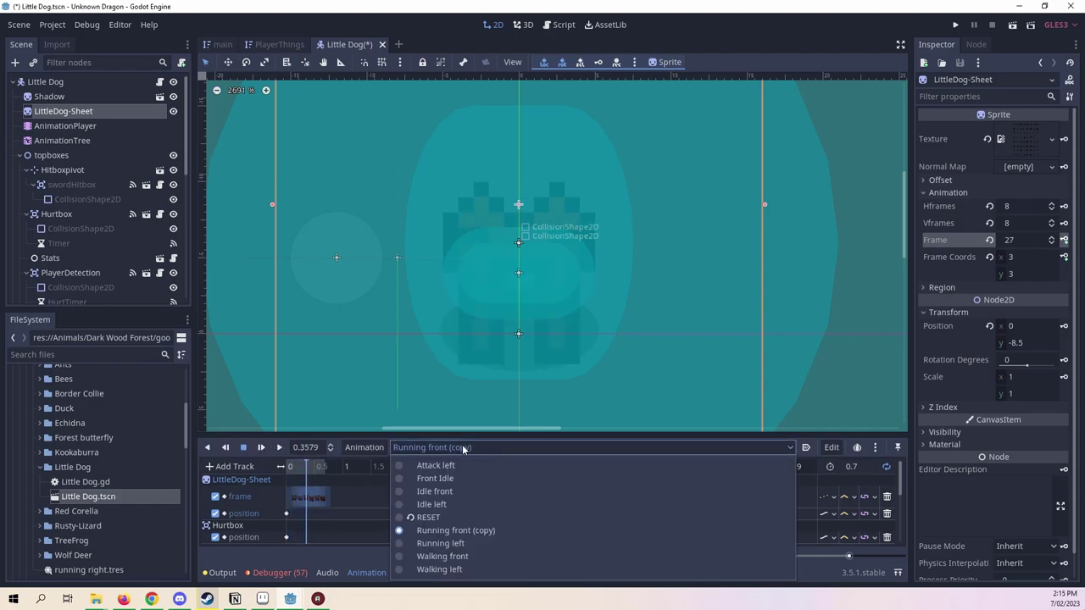
{"action": "left_click", "coordinate": [486, 544]}
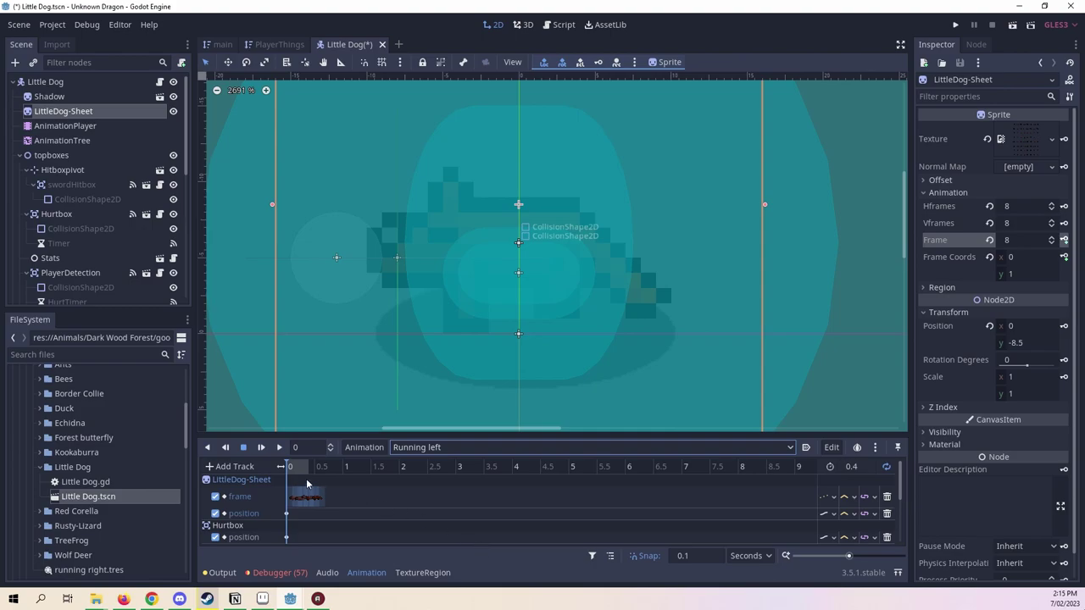
{"action": "left_click", "coordinate": [472, 447]}
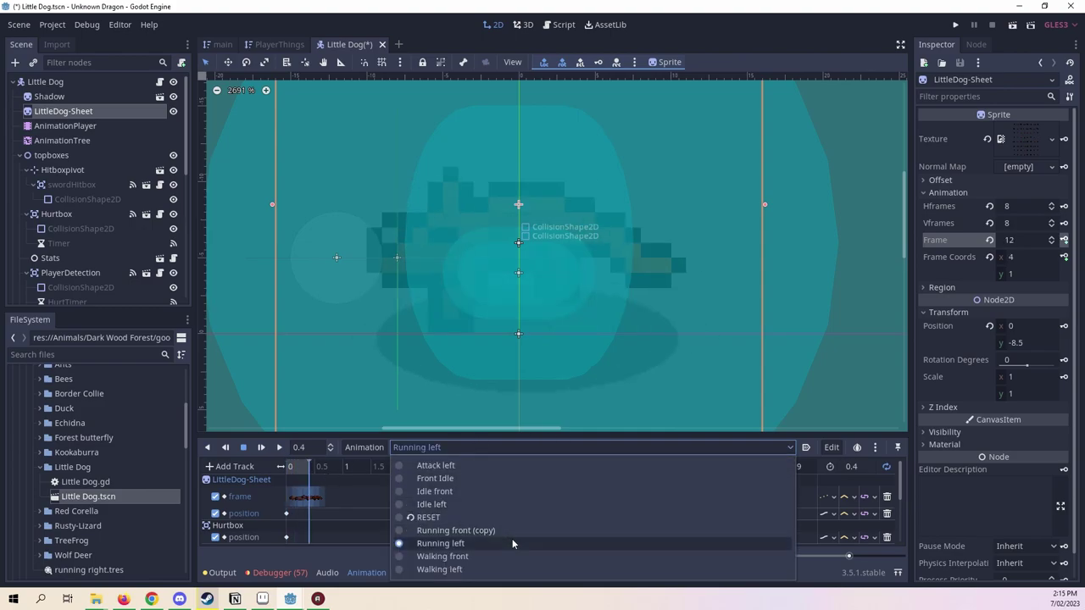
{"action": "left_click", "coordinate": [506, 531]}
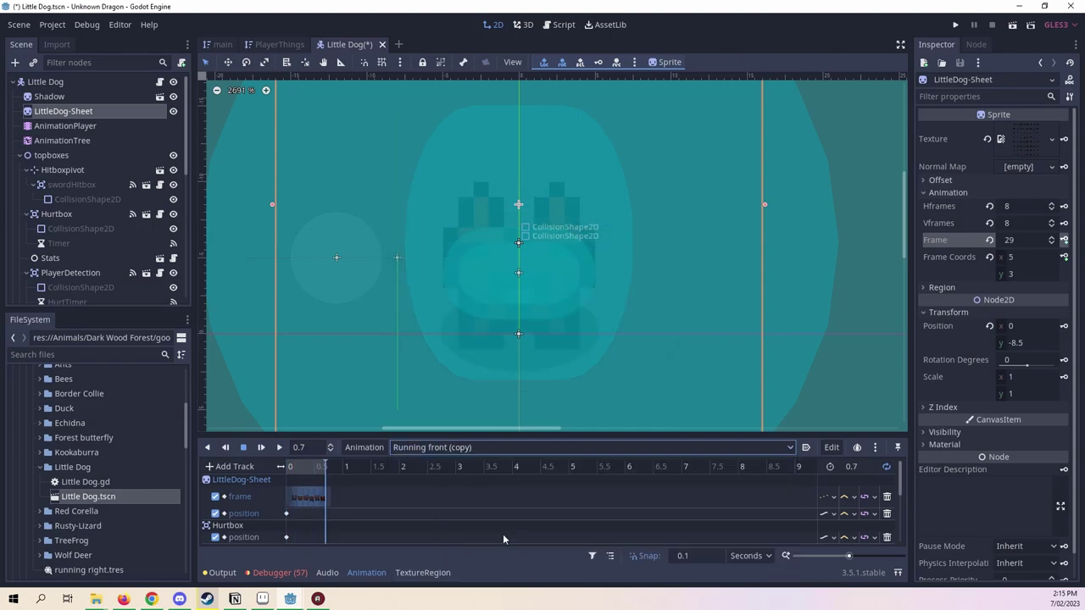
Step the playhead between 0.4 and 0.6 s to check the frame keys.
{"action": "left_click", "coordinate": [317, 474]}
{"action": "left_click", "coordinate": [310, 474]}
{"action": "left_click", "coordinate": [317, 475]}
{"action": "left_click", "coordinate": [310, 473]}
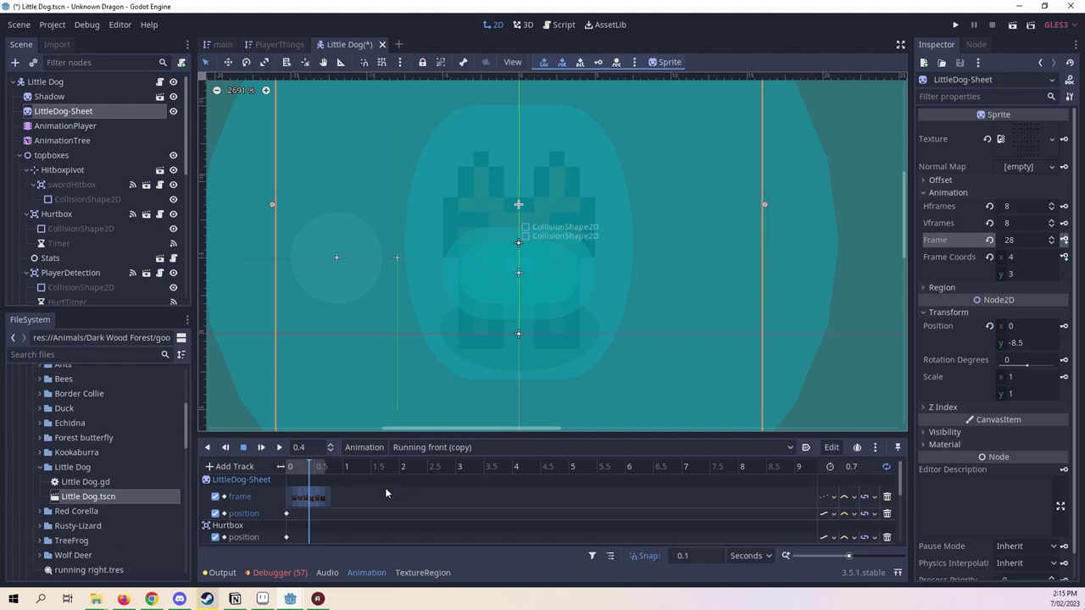
{"action": "left_click", "coordinate": [331, 498]}
{"action": "left_click", "coordinate": [312, 512]}
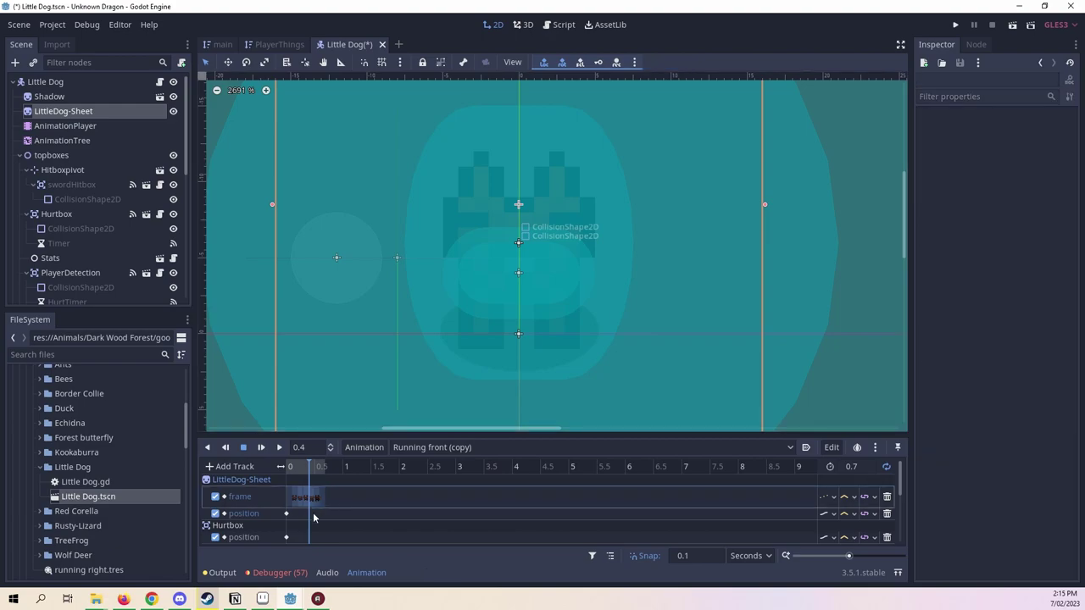
{"action": "mouse_move", "coordinate": [309, 469]}
{"action": "left_mouse_down"}
{"action": "mouse_move", "coordinate": [318, 471]}
{"action": "mouse_move", "coordinate": [306, 471]}
{"action": "left_mouse_up"}
Set the animation length to 0.4 s and preview the shortened run.
{"action": "left_click", "coordinate": [865, 466]}
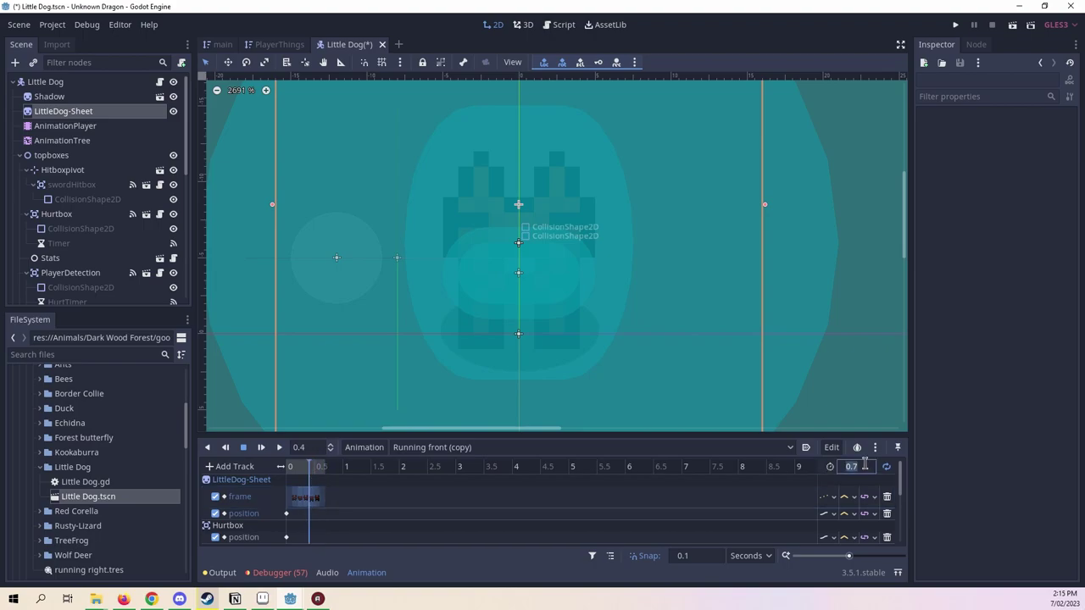
{"action": "type", "text": "0.4"}
{"action": "key", "text": "Return"}
{"action": "left_click", "coordinate": [278, 447]}
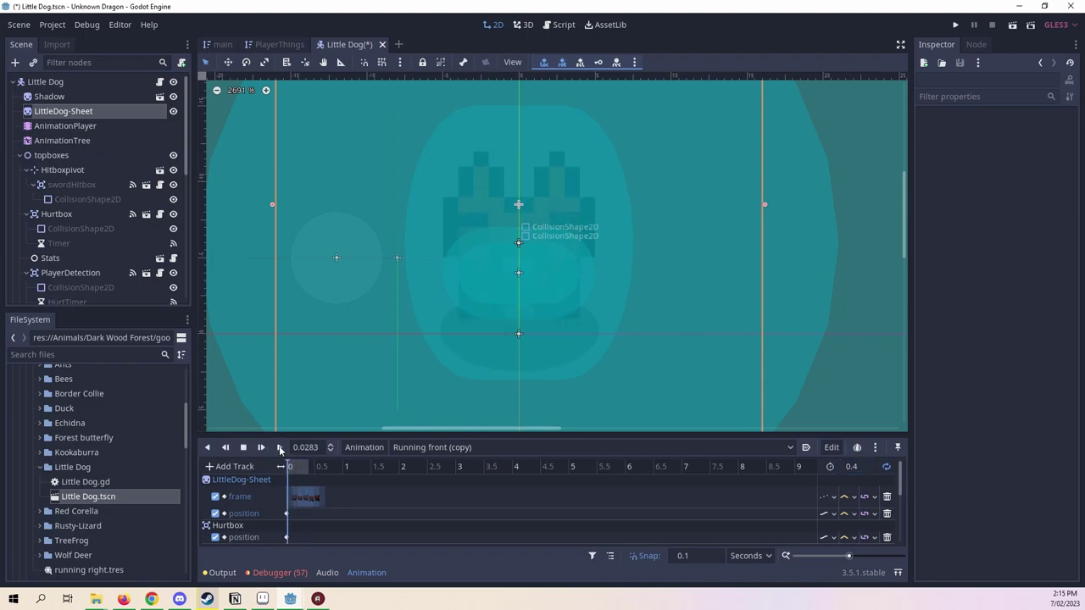
{"action": "left_click", "coordinate": [242, 448]}
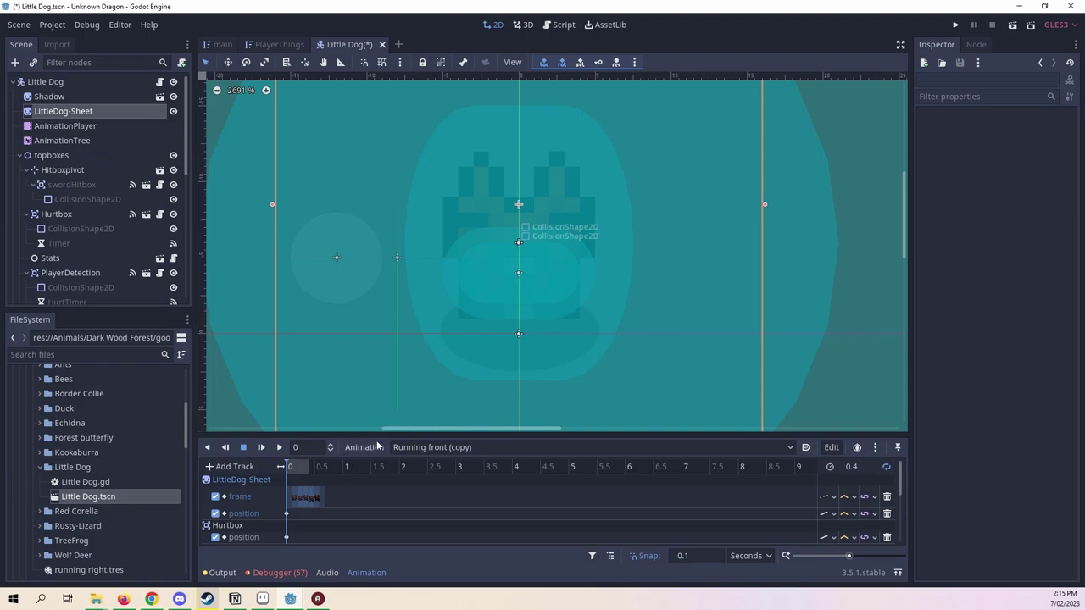
{"action": "left_click", "coordinate": [432, 449]}
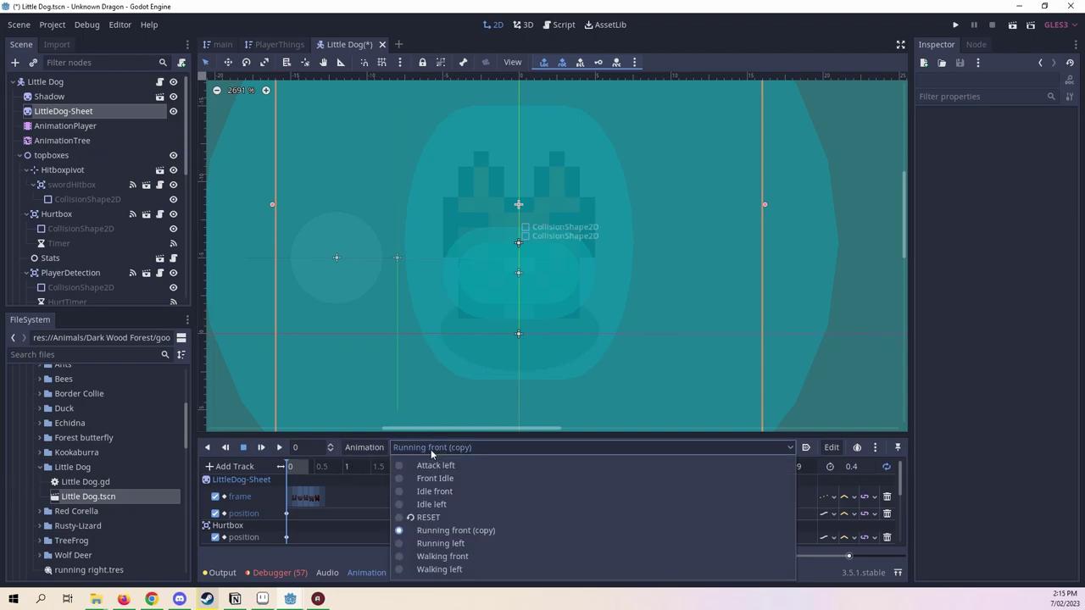
{"action": "left_click", "coordinate": [293, 468]}
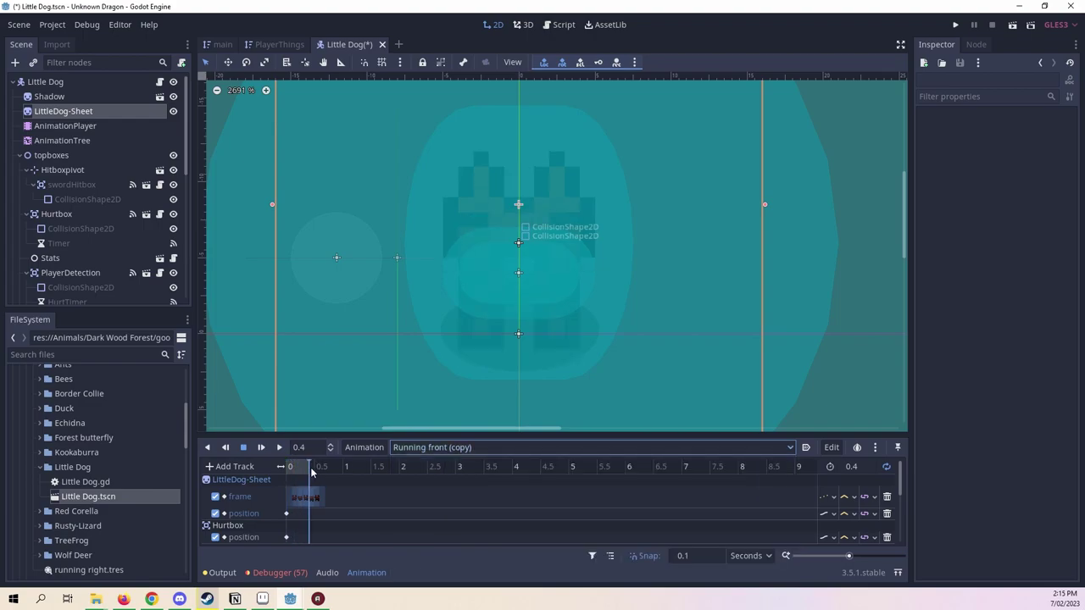
{"action": "left_click", "coordinate": [310, 467]}
{"action": "left_click", "coordinate": [289, 466]}
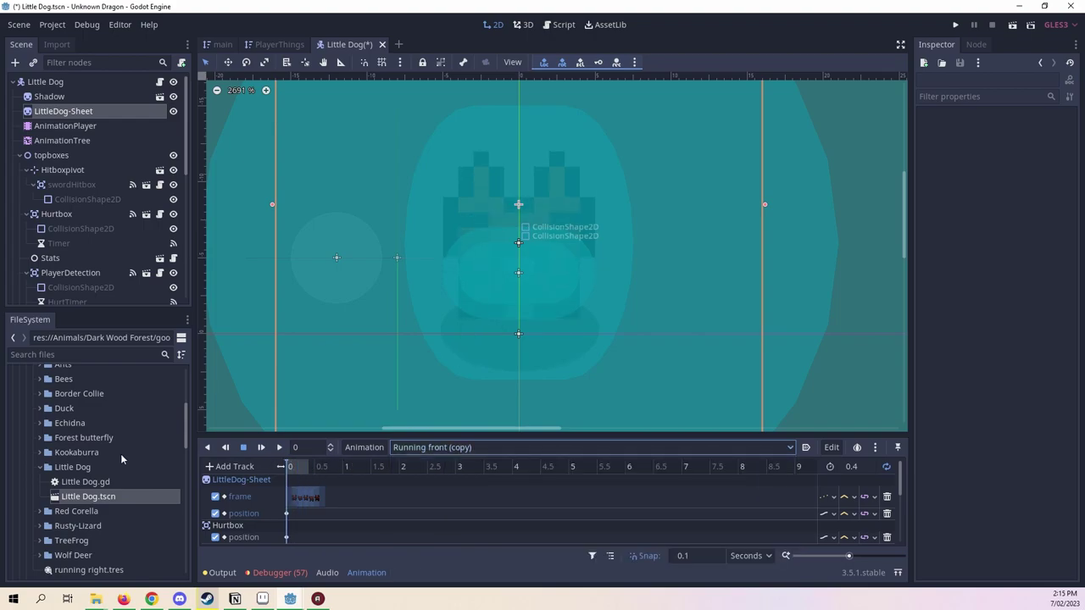
Rename the animation to 'Running front' by removing the '(copy)' suffix.
{"action": "left_click", "coordinate": [443, 451]}
{"action": "left_click", "coordinate": [381, 446]}
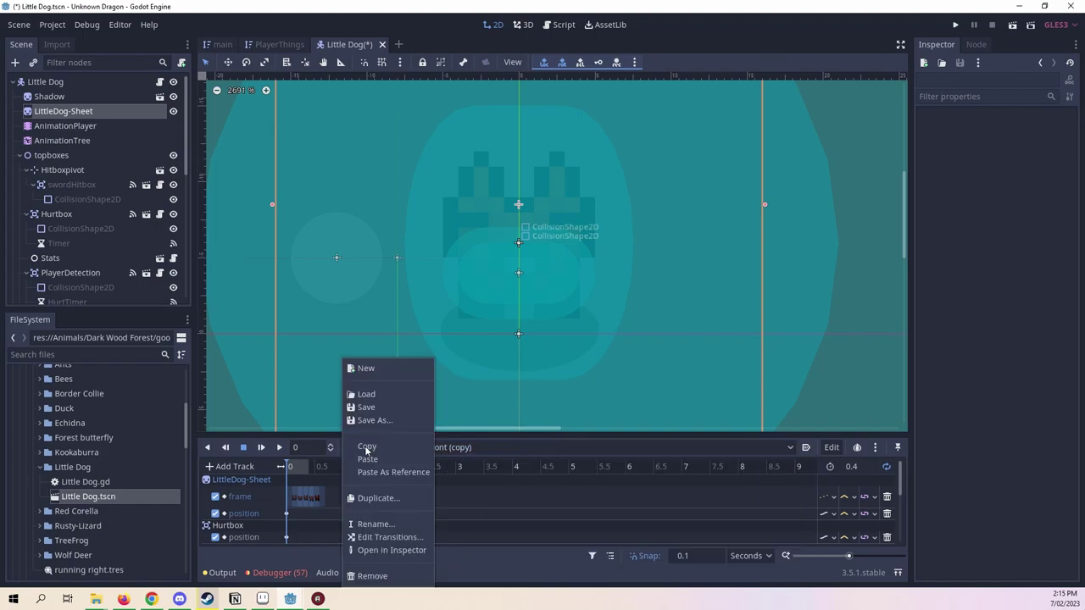
{"action": "left_click", "coordinate": [401, 524]}
{"action": "left_click_drag", "start_coordinate": [567, 295], "coordinate": [527, 302]}
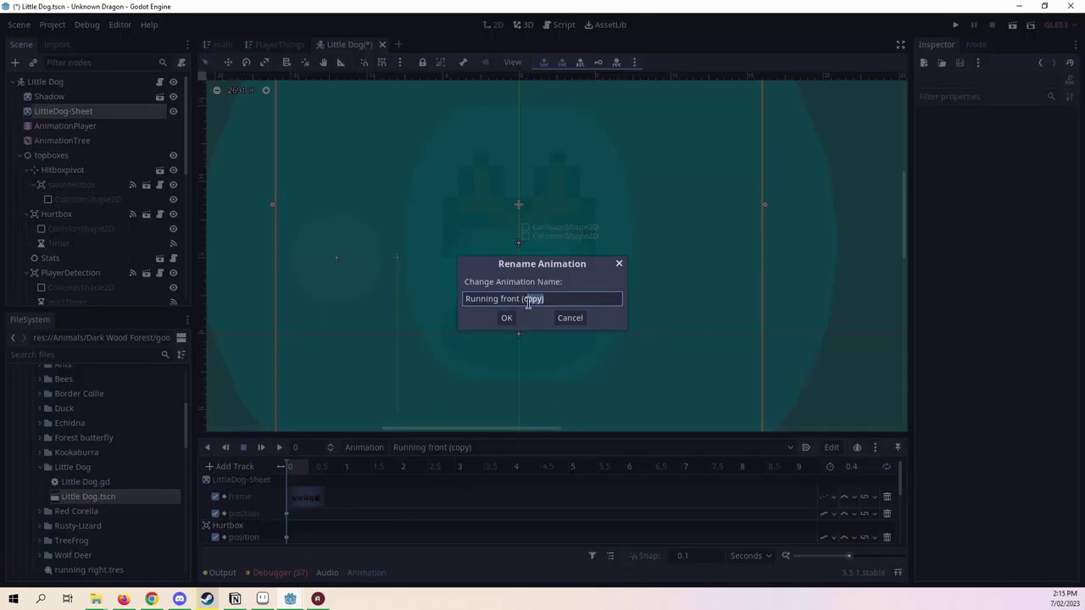
{"action": "key", "text": "BackSpace"}
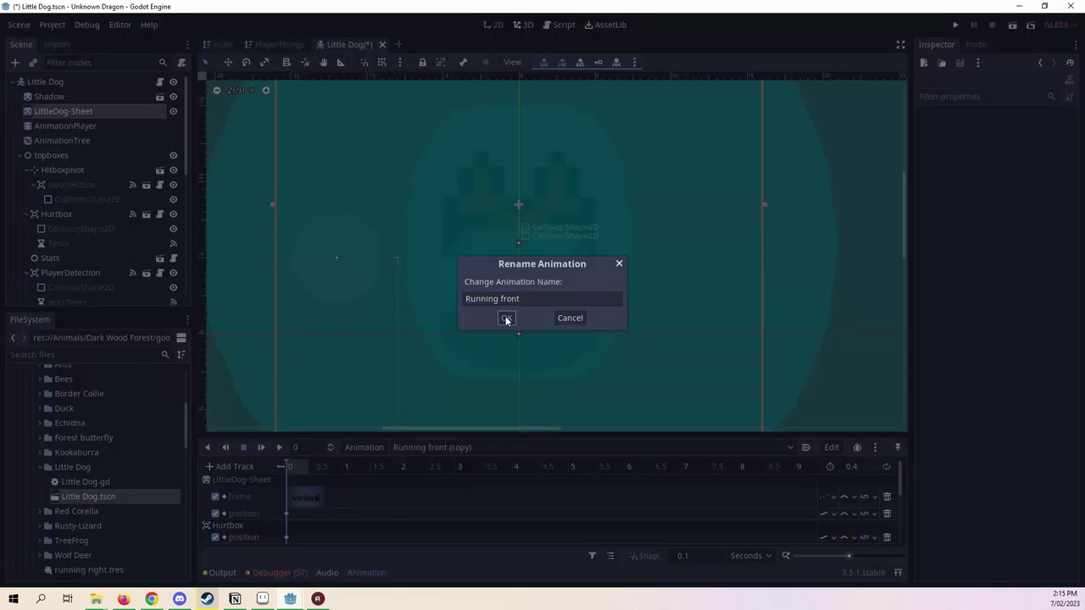
{"action": "left_click", "coordinate": [506, 318]}
{"action": "left_click", "coordinate": [410, 447]}
{"action": "left_click", "coordinate": [364, 447]}
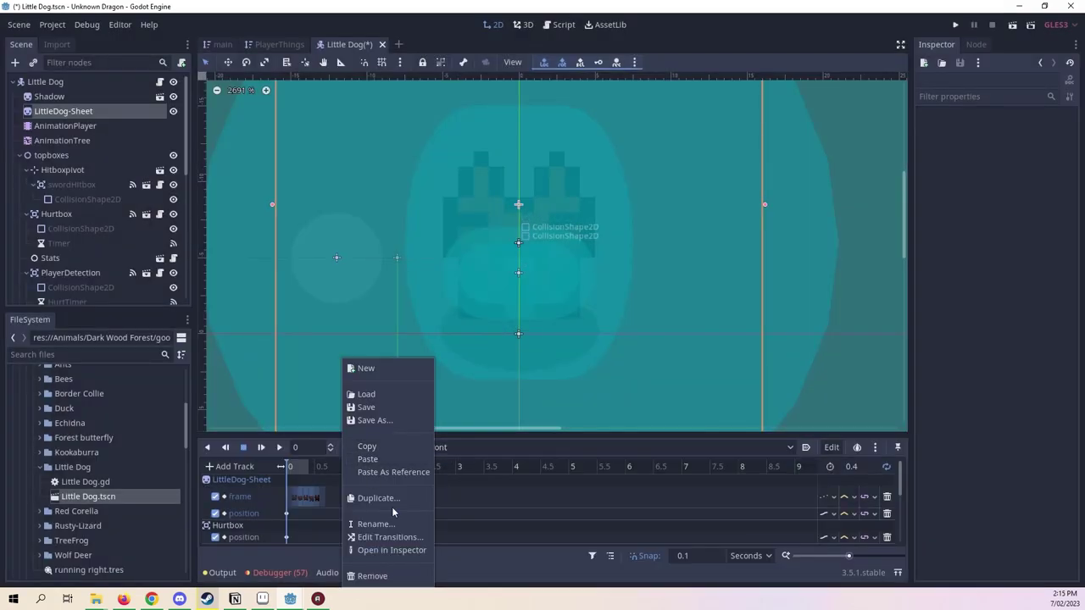
{"action": "left_click", "coordinate": [303, 466]}
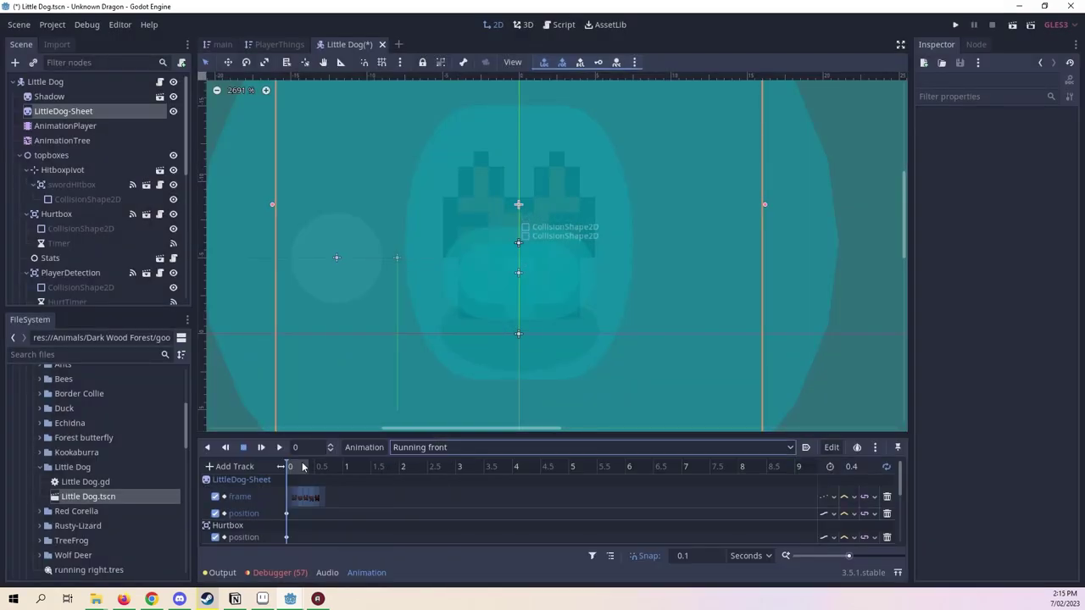
Duplicate Running front as 'Attack front' and select its copied frame keys.
{"action": "left_click", "coordinate": [364, 446]}
{"action": "left_click", "coordinate": [370, 502]}
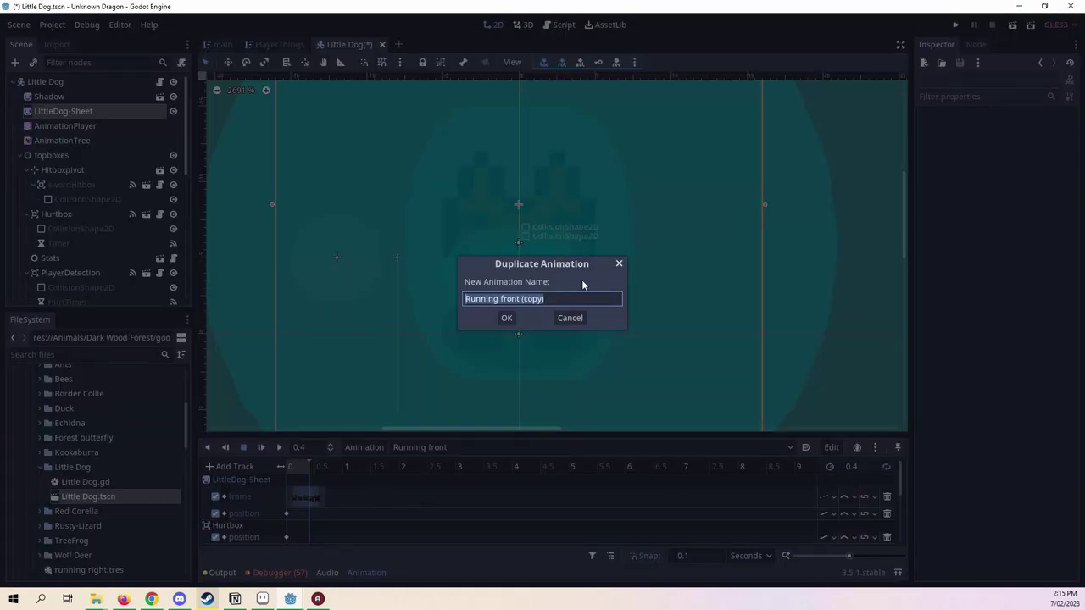
{"action": "left_click_drag", "start_coordinate": [571, 300], "coordinate": [522, 292]}
{"action": "key", "text": "BackSpace"}
{"action": "double_click", "coordinate": [494, 299]}
{"action": "type", "text": "Attac"}
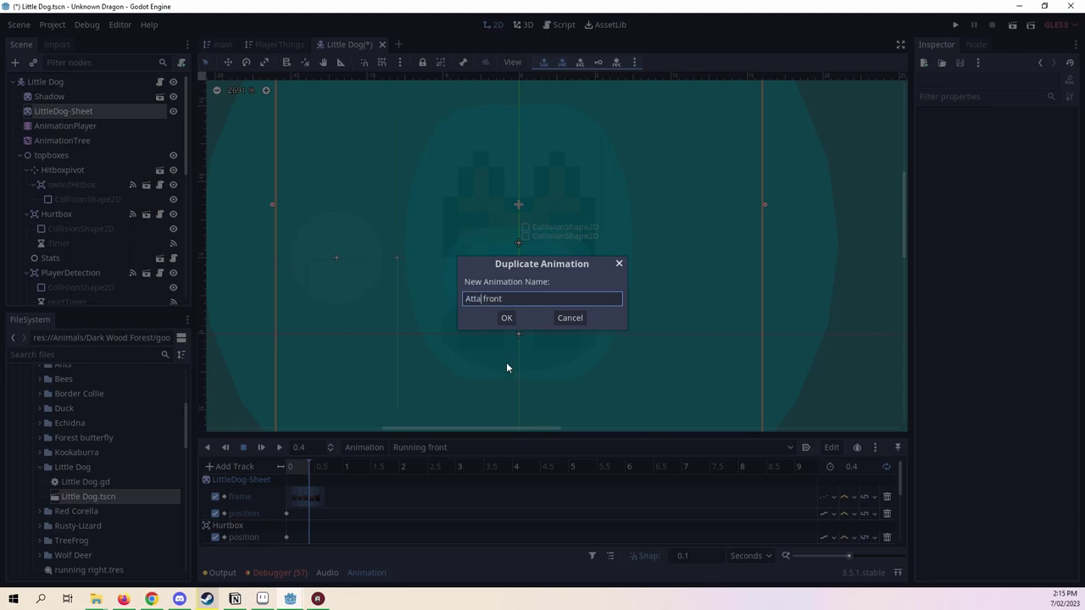
{"action": "type", "text": "k"}
{"action": "key", "text": "Return"}
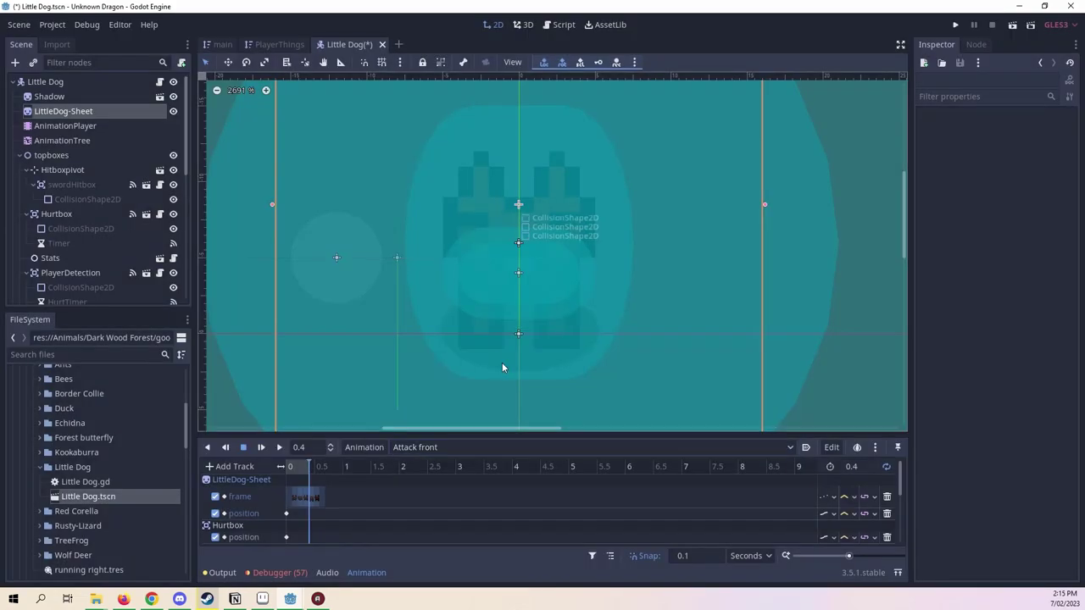
{"action": "left_click", "coordinate": [298, 495]}
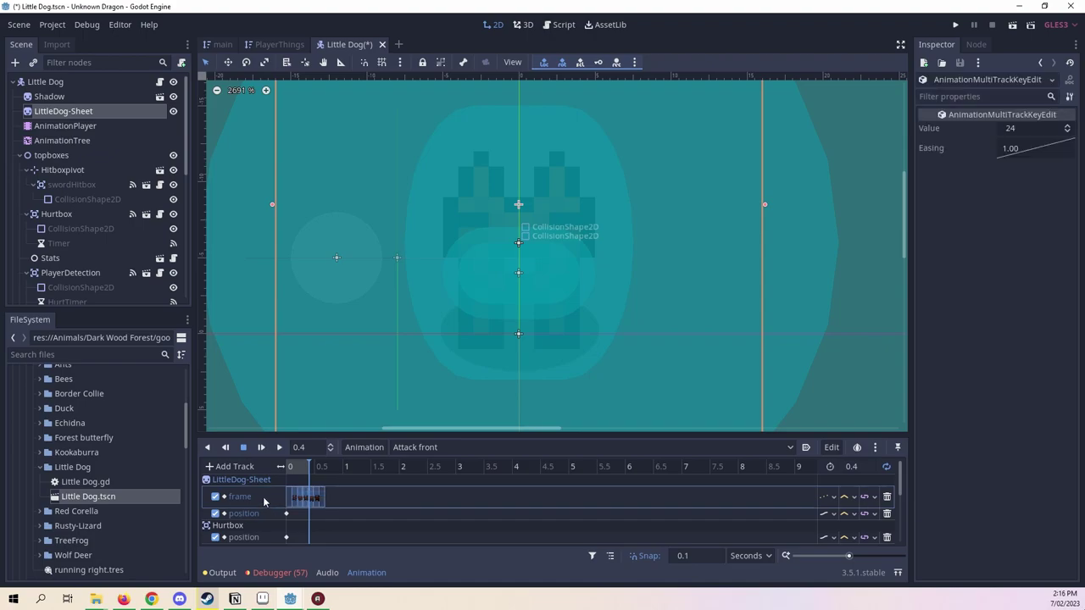
{"action": "key", "text": "Delete"}
{"action": "left_click", "coordinate": [286, 450]}
{"action": "left_click", "coordinate": [86, 111]}
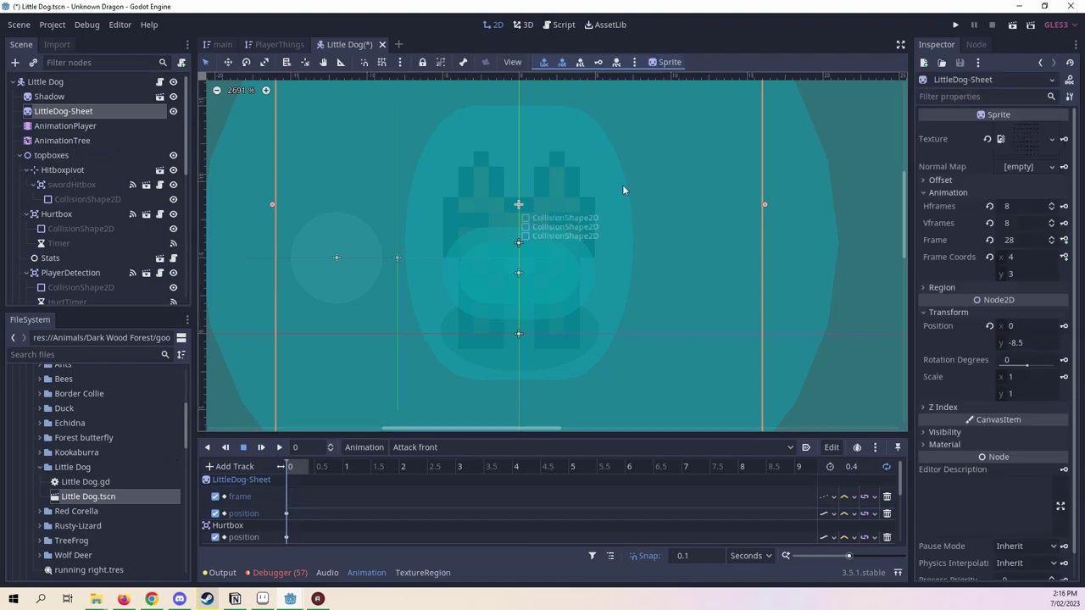
{"action": "left_click", "coordinate": [1052, 241]}
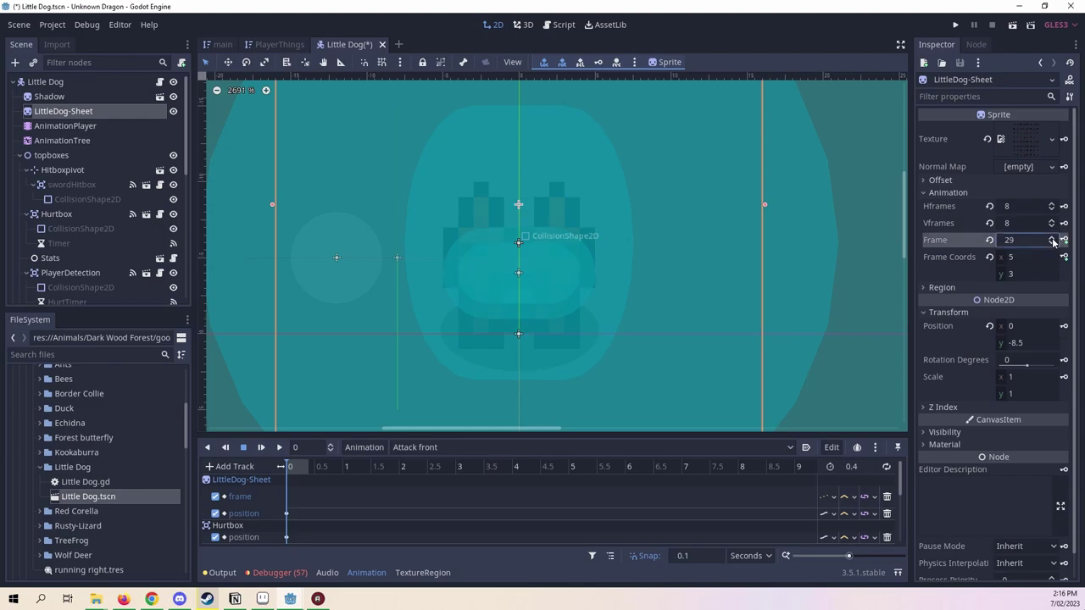
{"action": "left_click", "coordinate": [1064, 241]}
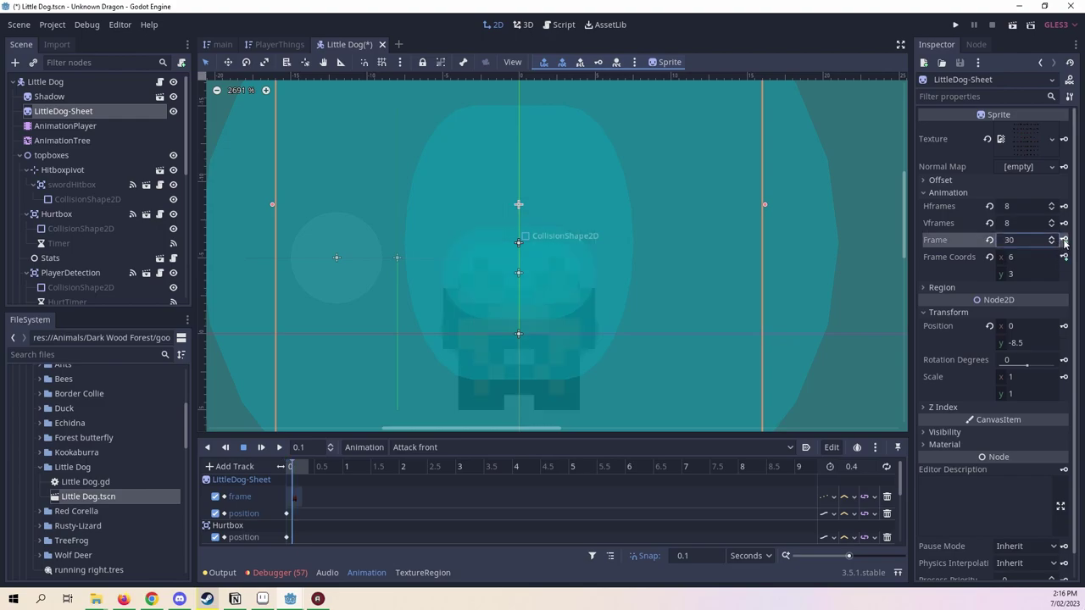
{"action": "left_click", "coordinate": [1064, 241]}
{"action": "left_click", "coordinate": [1063, 241]}
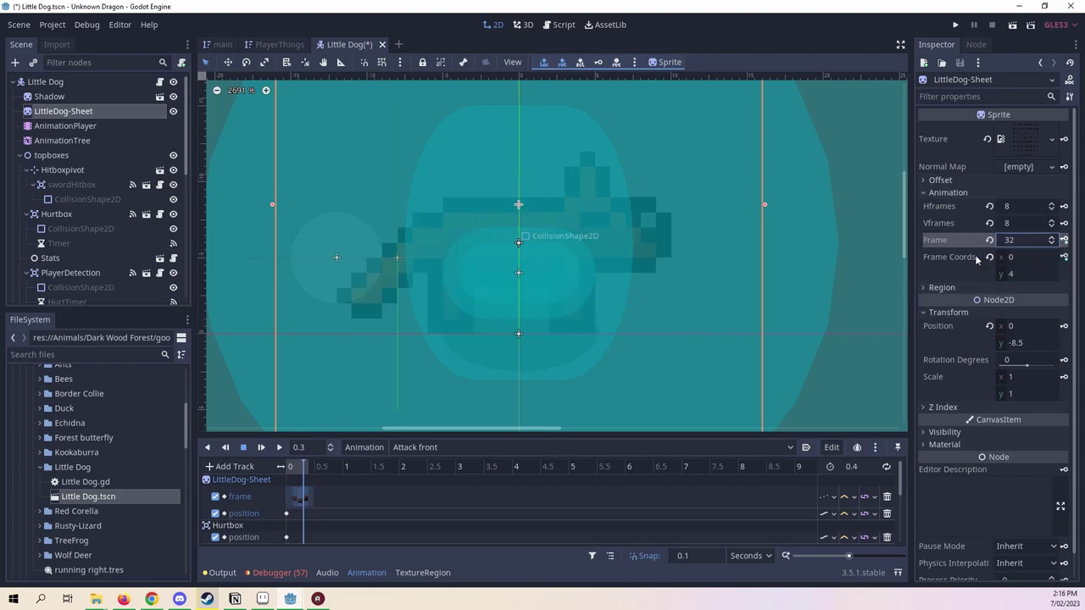
{"action": "left_click", "coordinate": [289, 468]}
{"action": "left_click", "coordinate": [279, 446]}
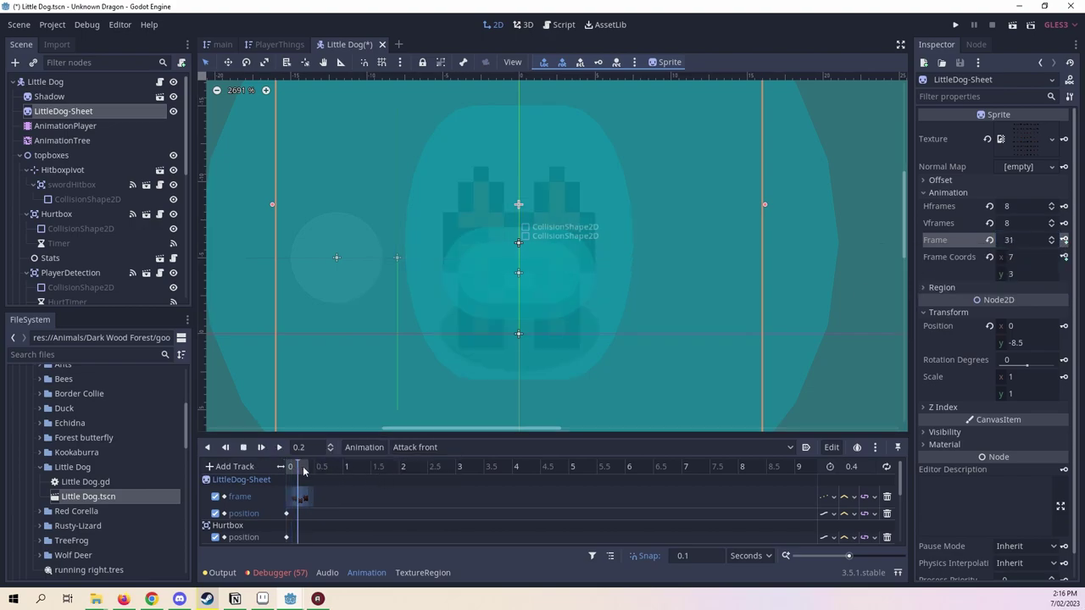
{"action": "left_click", "coordinate": [485, 447]}
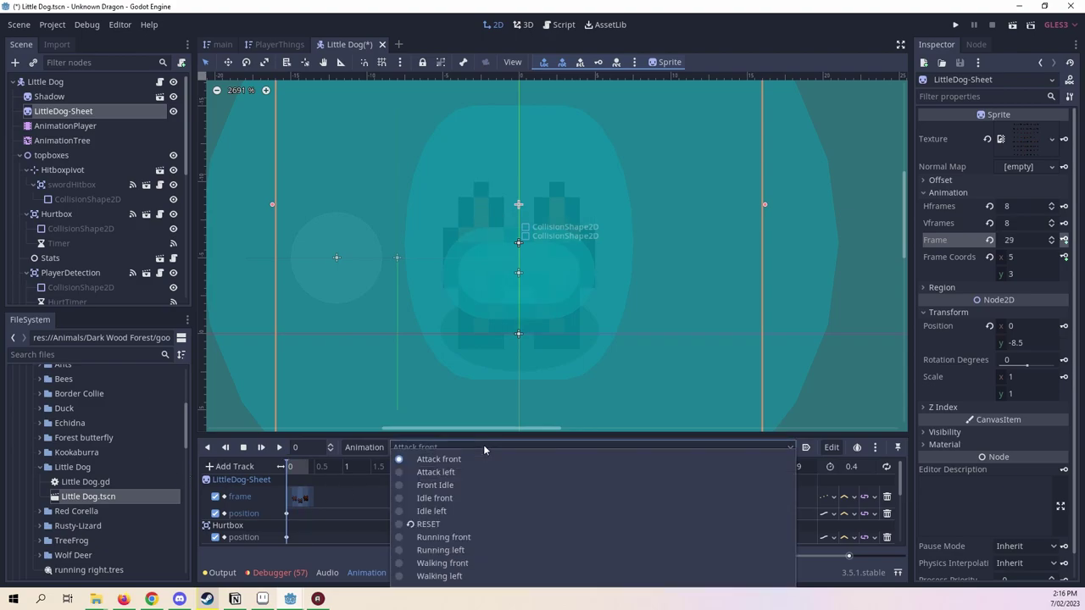
{"action": "left_click", "coordinate": [466, 447]}
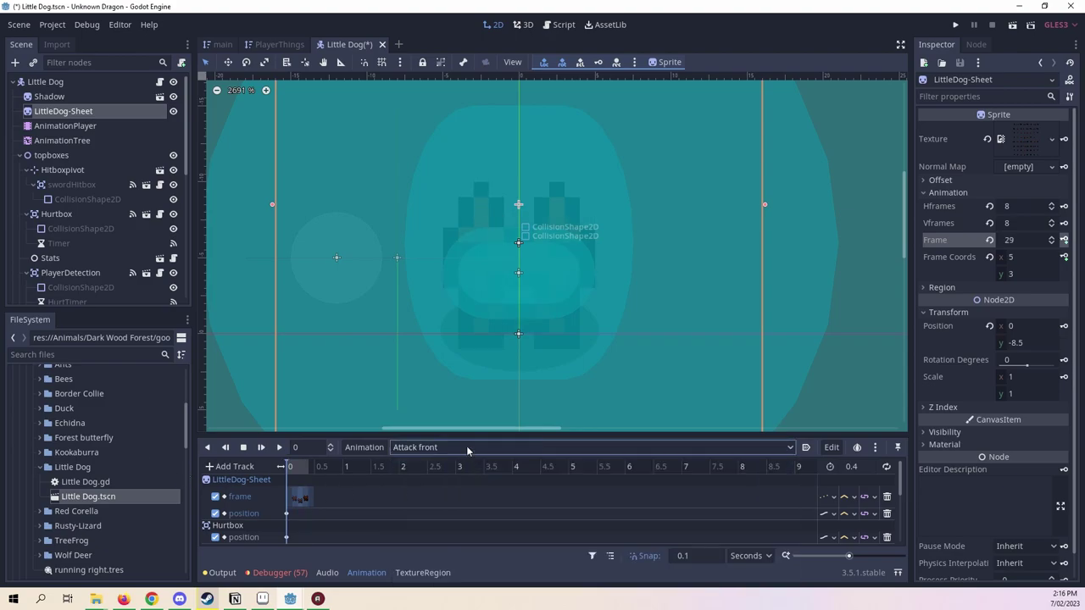
{"action": "left_click", "coordinate": [466, 447]}
{"action": "left_click", "coordinate": [453, 475]}
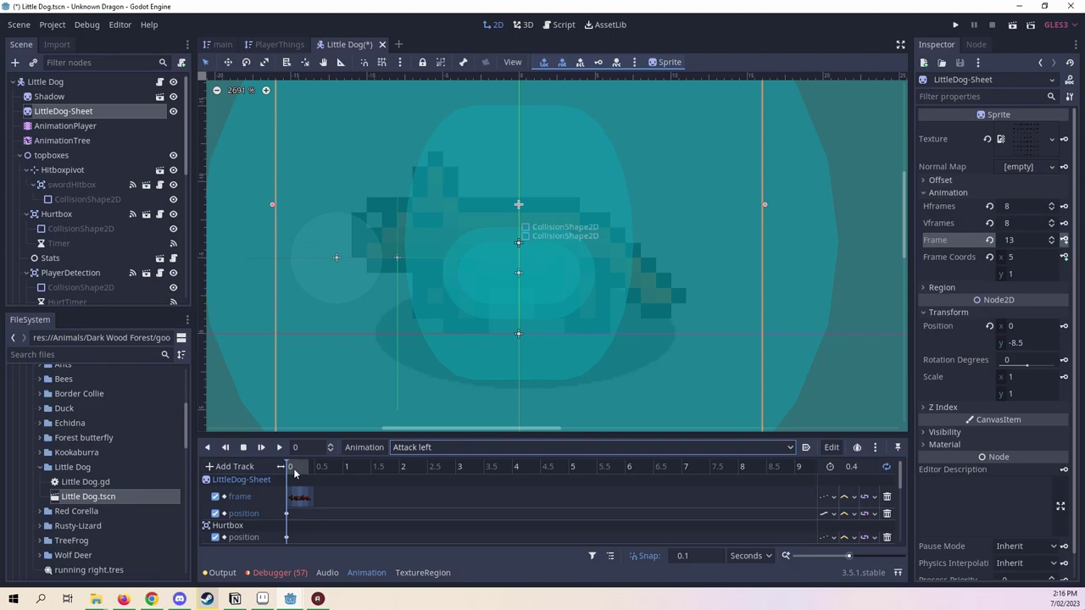
{"action": "mouse_move", "coordinate": [290, 469]}
{"action": "left_mouse_down"}
{"action": "mouse_move", "coordinate": [317, 474]}
{"action": "mouse_move", "coordinate": [265, 467]}
{"action": "left_mouse_up"}
{"action": "left_click", "coordinate": [438, 449]}
{"action": "left_click", "coordinate": [442, 464]}
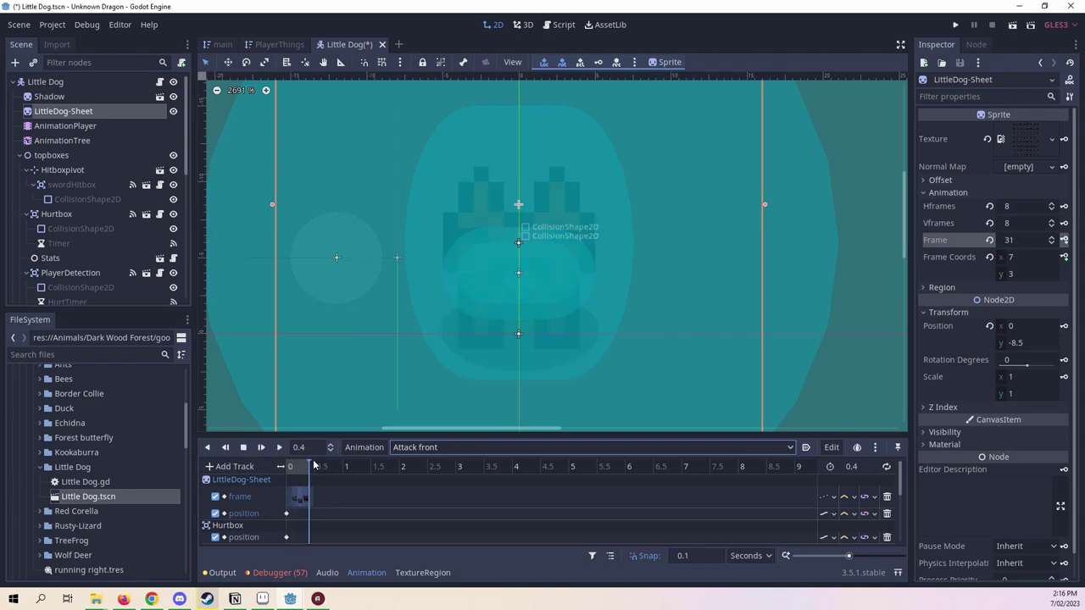
{"action": "left_click_drag", "start_coordinate": [281, 466], "coordinate": [291, 466]}
Lower the topboxes node 5 pixels and key its position.
{"action": "scroll", "coordinate": [529, 287], "scroll_direction": "down", "scroll_amount": 3}
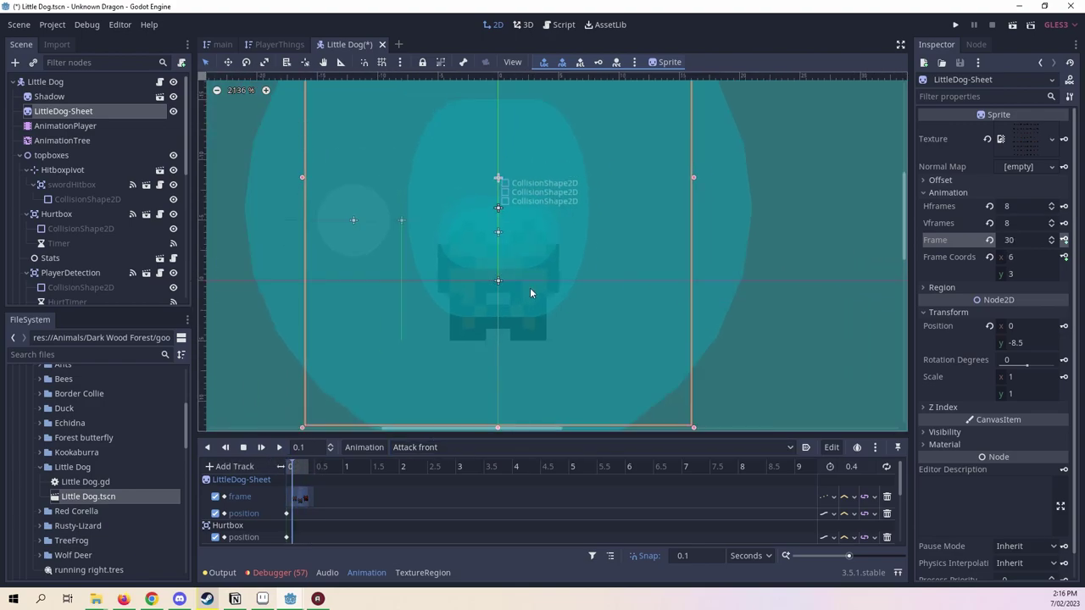
{"action": "left_click", "coordinate": [51, 155]}
{"action": "scroll", "coordinate": [615, 256], "scroll_direction": "down", "scroll_amount": 1}
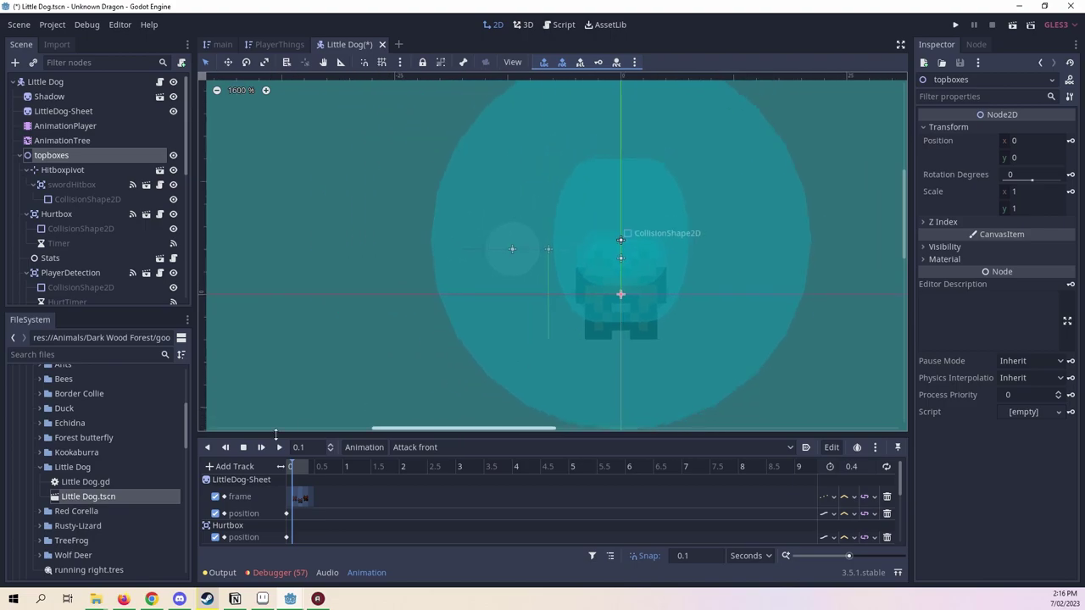
{"action": "left_click_drag", "start_coordinate": [654, 289], "coordinate": [651, 334]}
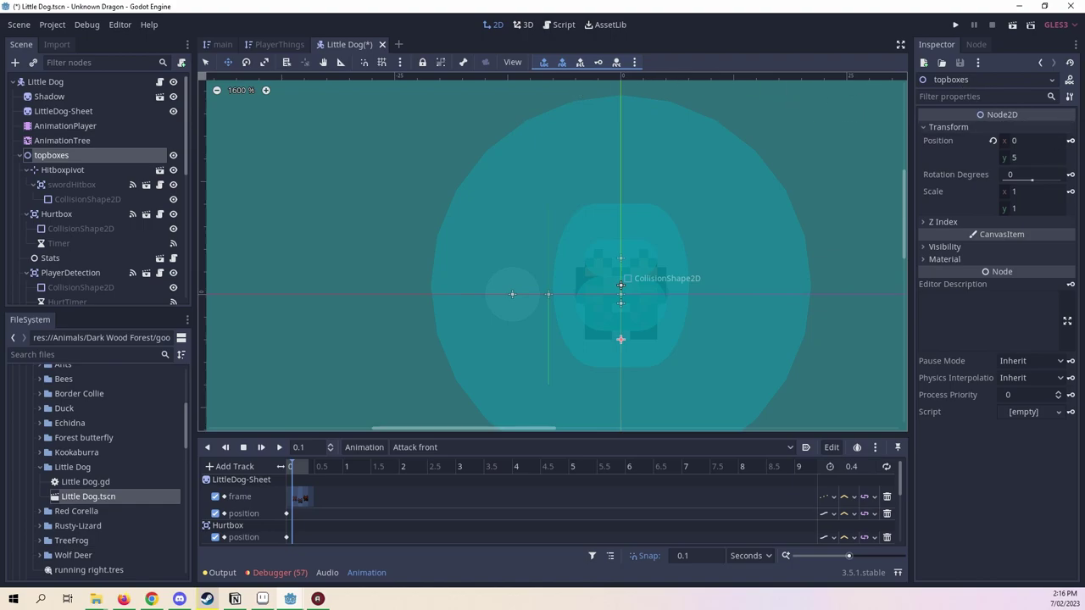
{"action": "left_click", "coordinate": [1070, 139]}
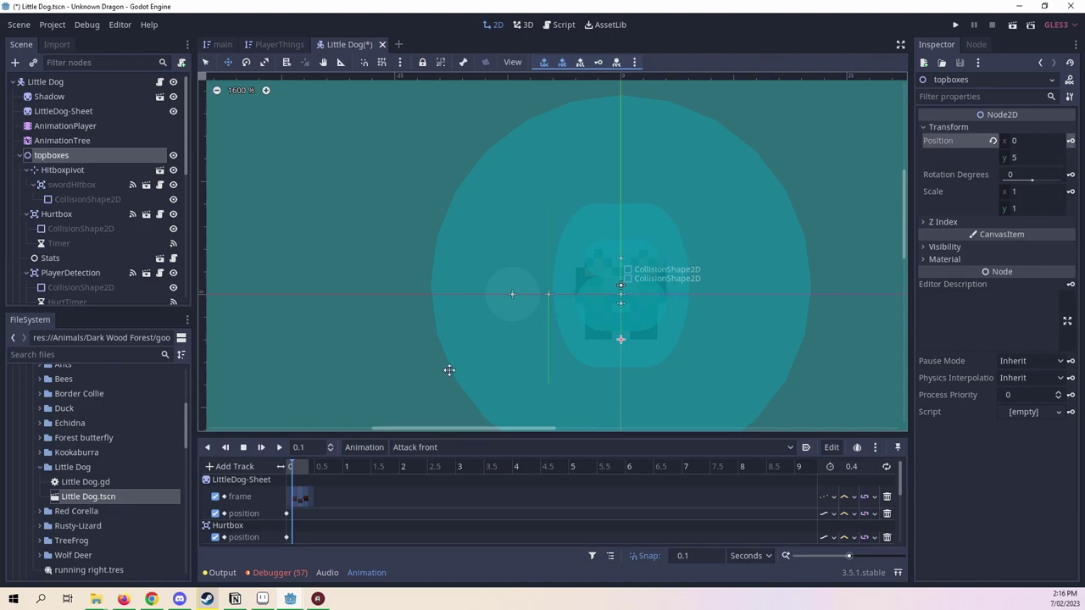
Insert a topboxes position key at 0.3 s back at (0, 0).
{"action": "left_click_drag", "start_coordinate": [293, 473], "coordinate": [300, 470]}
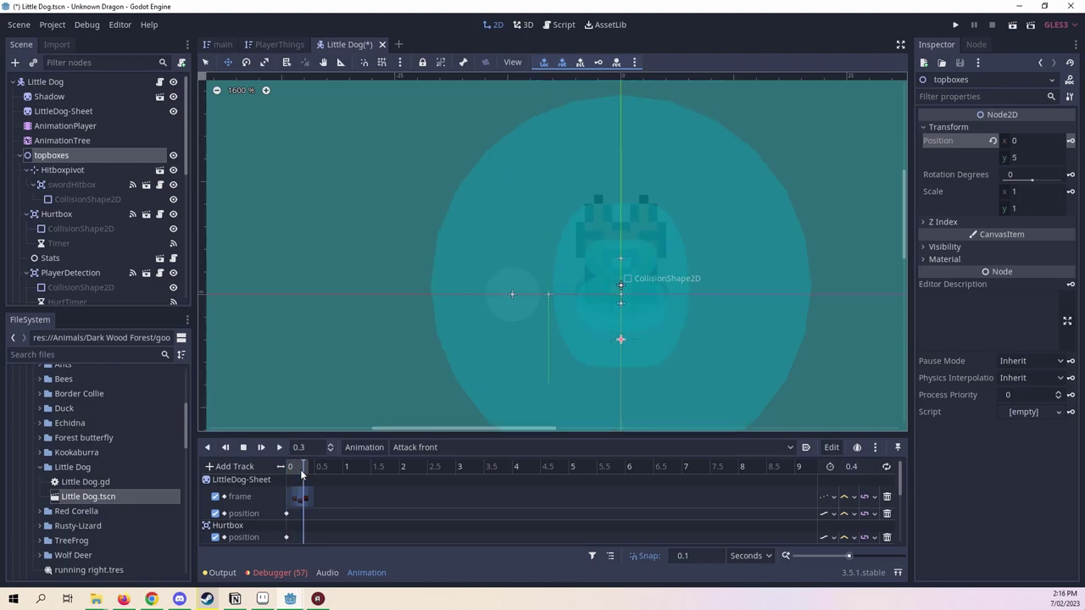
{"action": "scroll", "coordinate": [375, 493], "scroll_direction": "down", "scroll_amount": 3}
{"action": "scroll", "coordinate": [365, 487], "scroll_direction": "down", "scroll_amount": 2}
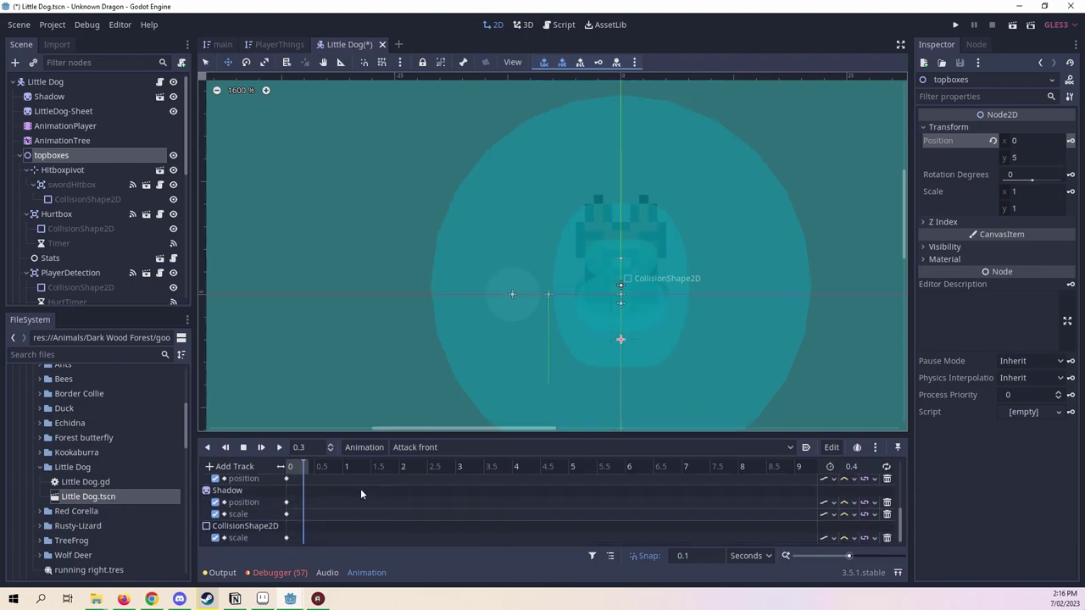
{"action": "scroll", "coordinate": [360, 489], "scroll_direction": "up", "scroll_amount": 2}
{"action": "scroll", "coordinate": [360, 488], "scroll_direction": "up", "scroll_amount": 2}
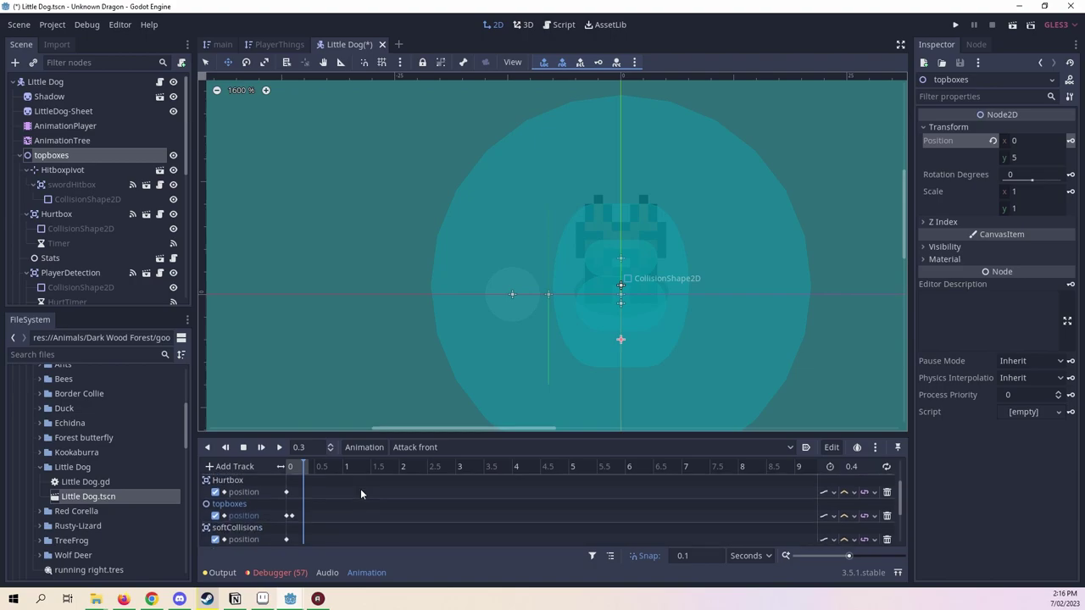
{"action": "left_click", "coordinate": [290, 516]}
{"action": "key", "text": "ctrl+d"}
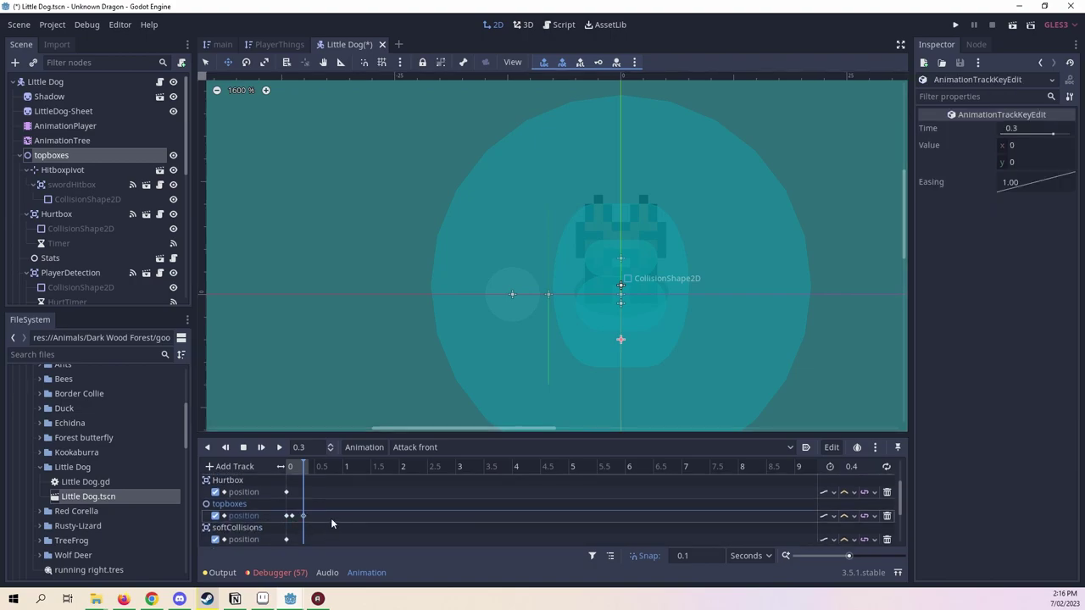
Rewind and play Attack front to check the hitbox drop.
{"action": "scroll", "coordinate": [649, 282], "scroll_direction": "up", "scroll_amount": 2}
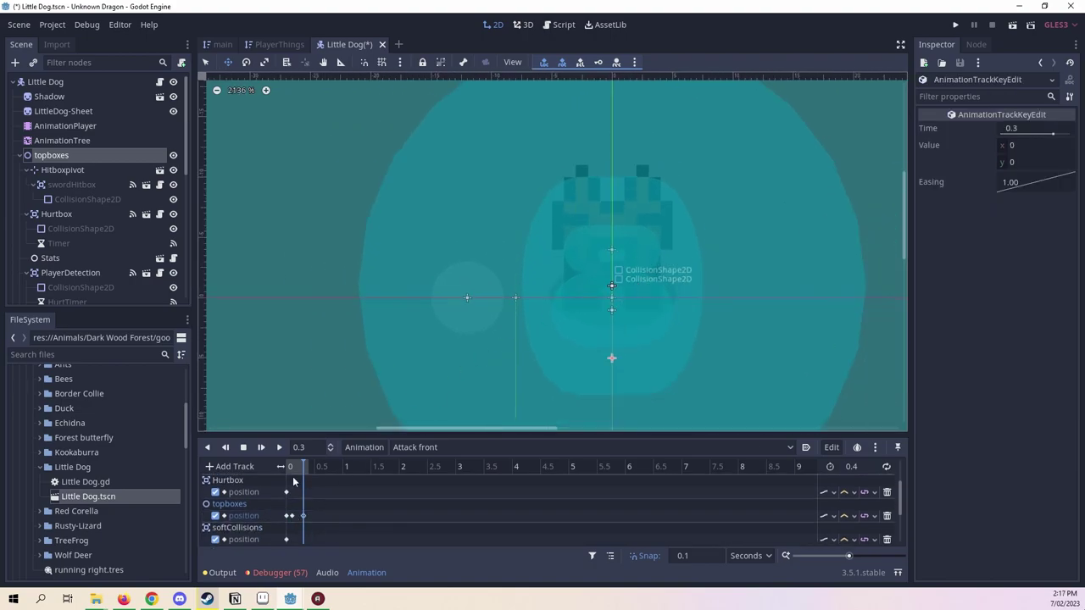
{"action": "left_click", "coordinate": [265, 471]}
{"action": "left_click", "coordinate": [263, 447]}
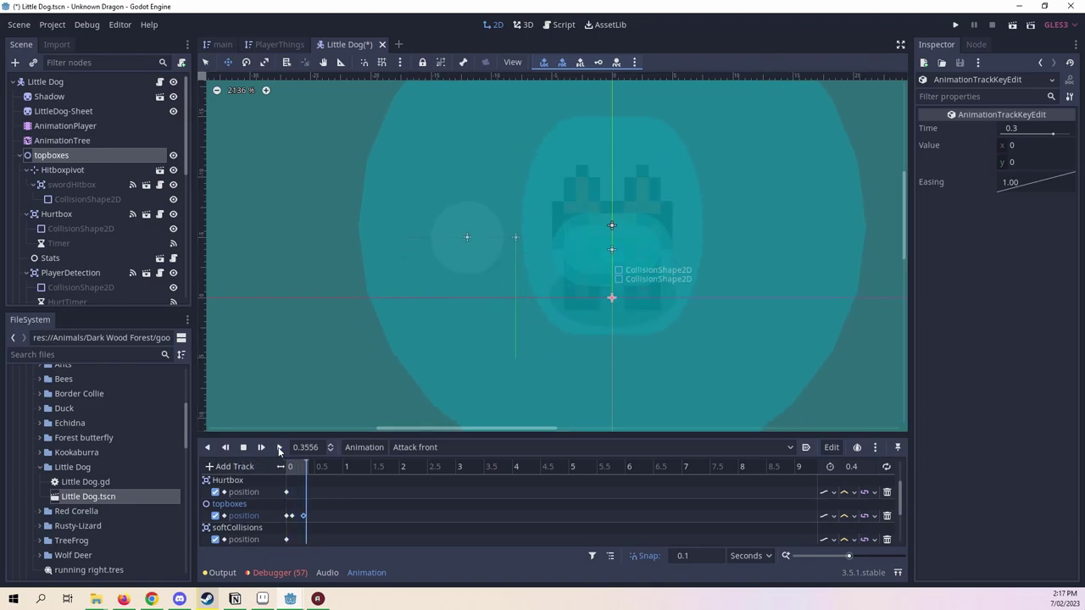
{"action": "mouse_move", "coordinate": [306, 467]}
{"action": "left_mouse_down"}
{"action": "mouse_move", "coordinate": [294, 468]}
{"action": "mouse_move", "coordinate": [309, 467]}
{"action": "left_mouse_up"}
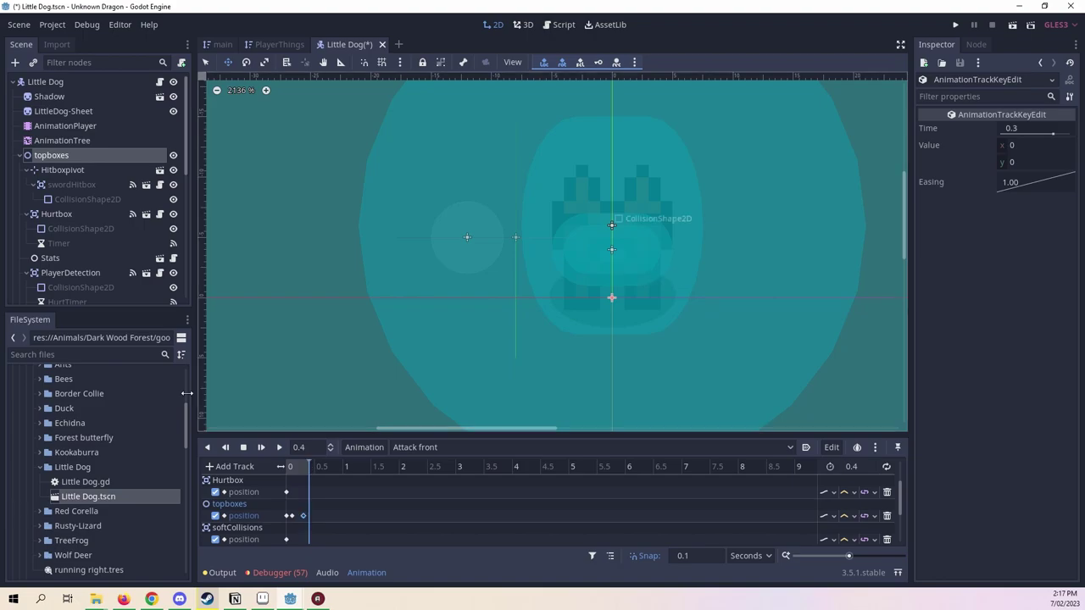
{"action": "scroll", "coordinate": [84, 203], "scroll_direction": "down", "scroll_amount": 5}
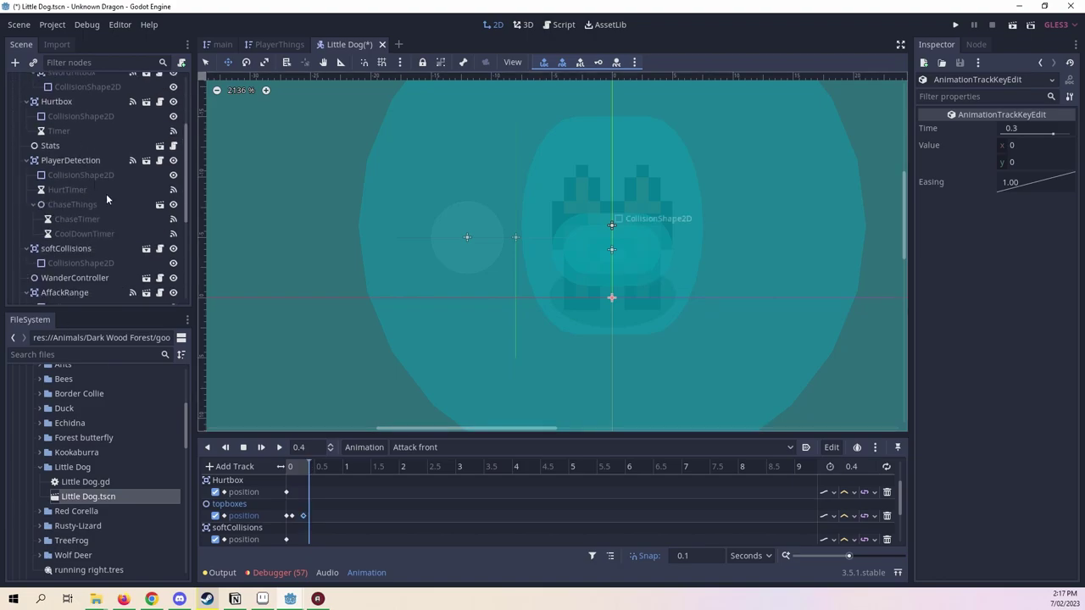
Set the topboxes position track's update mode to Discrete.
{"action": "left_click", "coordinate": [831, 517]}
{"action": "left_click", "coordinate": [848, 548]}
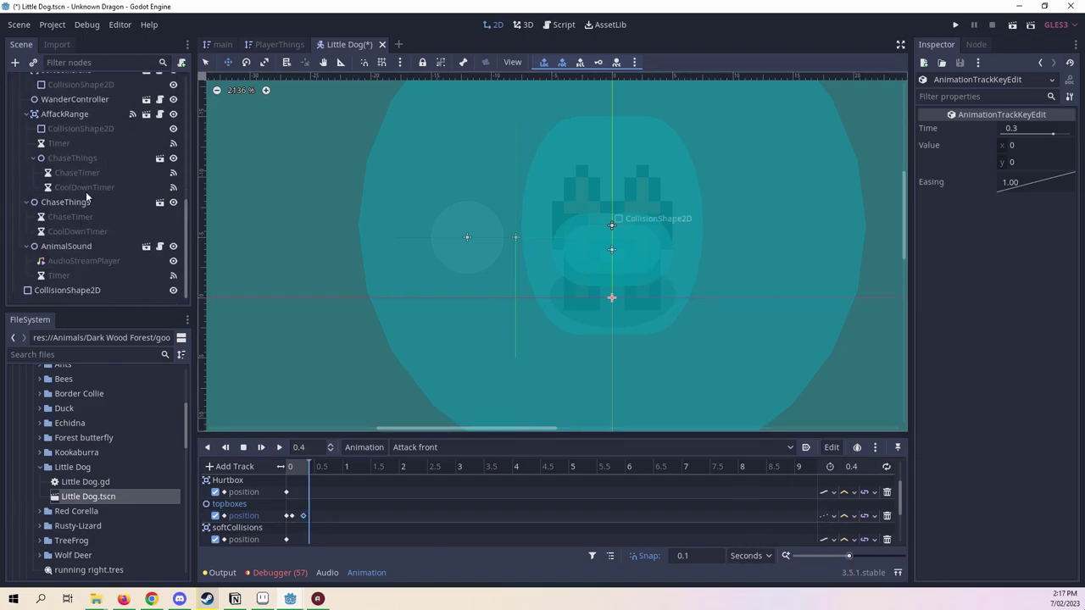
{"action": "scroll", "coordinate": [86, 192], "scroll_direction": "up", "scroll_amount": 2}
{"action": "scroll", "coordinate": [105, 237], "scroll_direction": "down", "scroll_amount": 2}
{"action": "scroll", "coordinate": [110, 288], "scroll_direction": "up", "scroll_amount": 3}
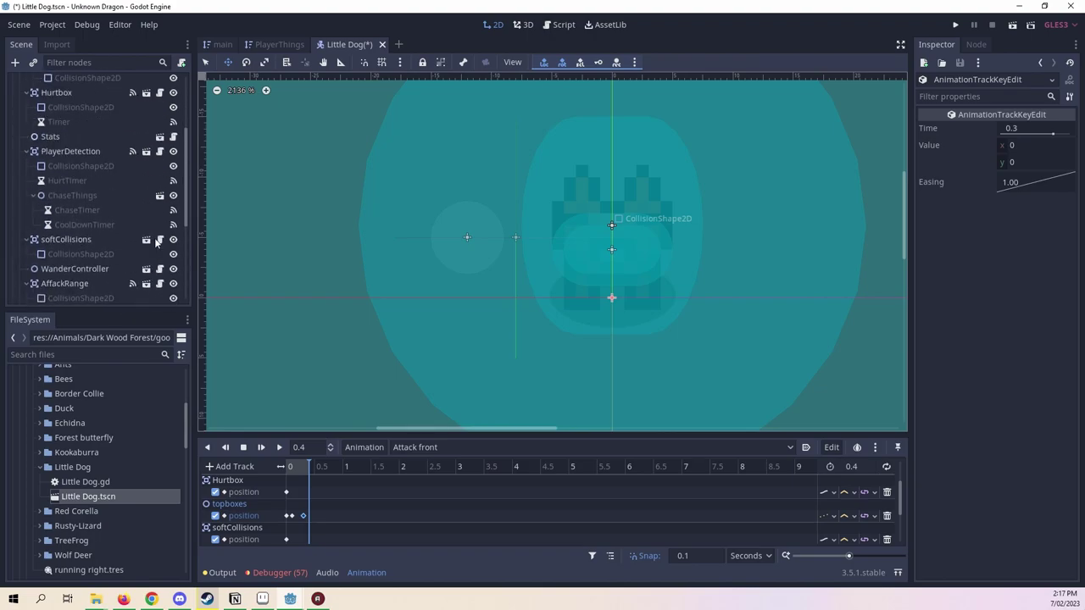
{"action": "scroll", "coordinate": [98, 280], "scroll_direction": "up", "scroll_amount": 3}
{"action": "scroll", "coordinate": [89, 275], "scroll_direction": "down", "scroll_amount": 3}
{"action": "scroll", "coordinate": [82, 271], "scroll_direction": "down", "scroll_amount": 3}
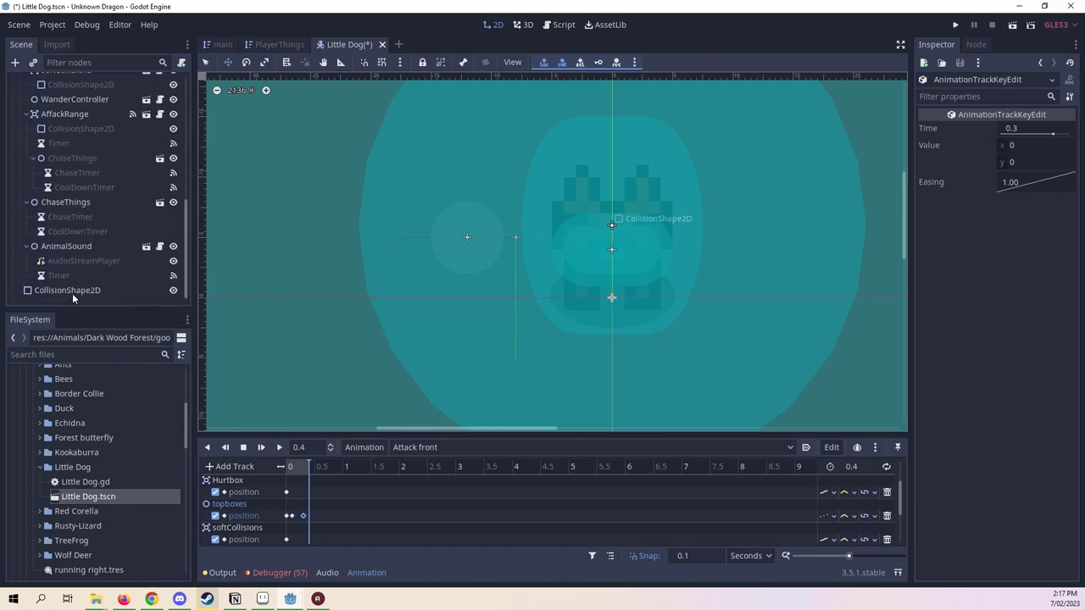
Select the body's CollisionShape2D node and review its properties.
{"action": "left_click", "coordinate": [72, 293]}
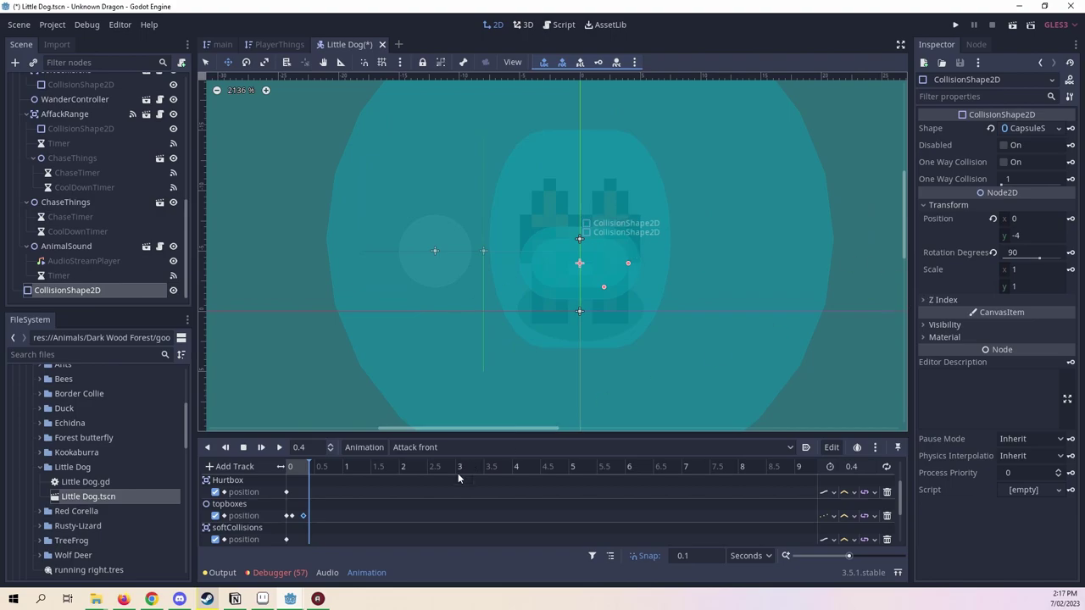
{"action": "scroll", "coordinate": [434, 483], "scroll_direction": "down", "scroll_amount": 1}
{"action": "scroll", "coordinate": [435, 484], "scroll_direction": "up", "scroll_amount": 3}
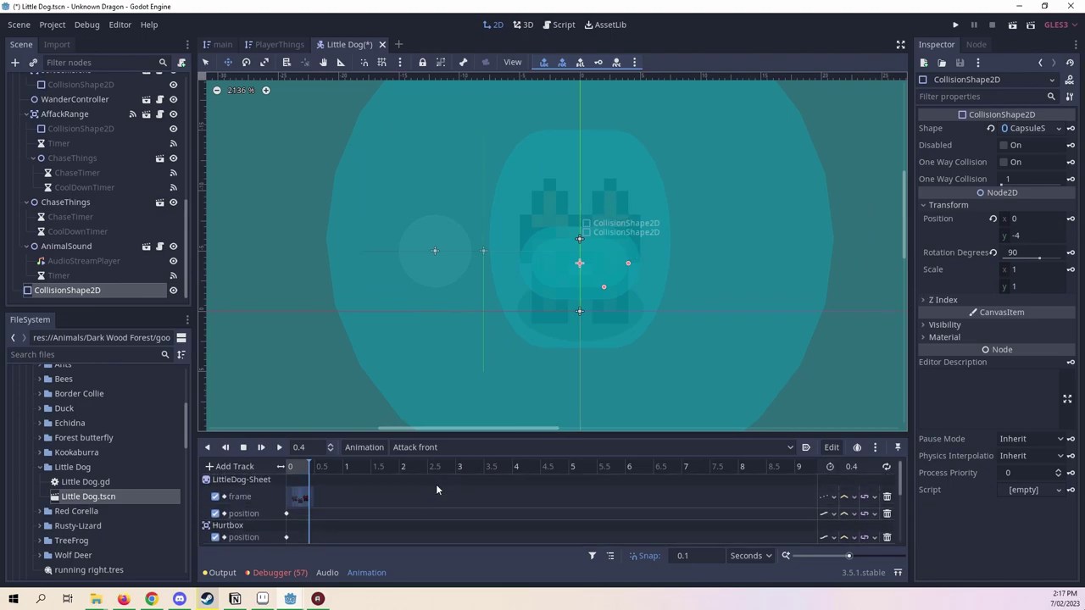
{"action": "scroll", "coordinate": [435, 483], "scroll_direction": "down", "scroll_amount": 2}
{"action": "scroll", "coordinate": [435, 484], "scroll_direction": "down", "scroll_amount": 2}
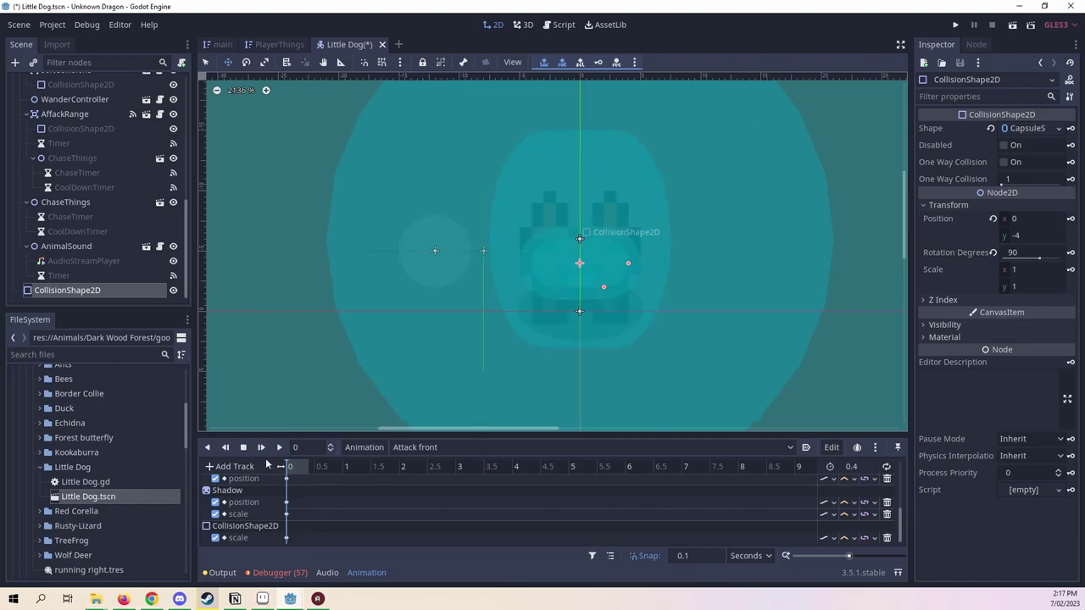
{"action": "scroll", "coordinate": [418, 521], "scroll_direction": "up", "scroll_amount": 2}
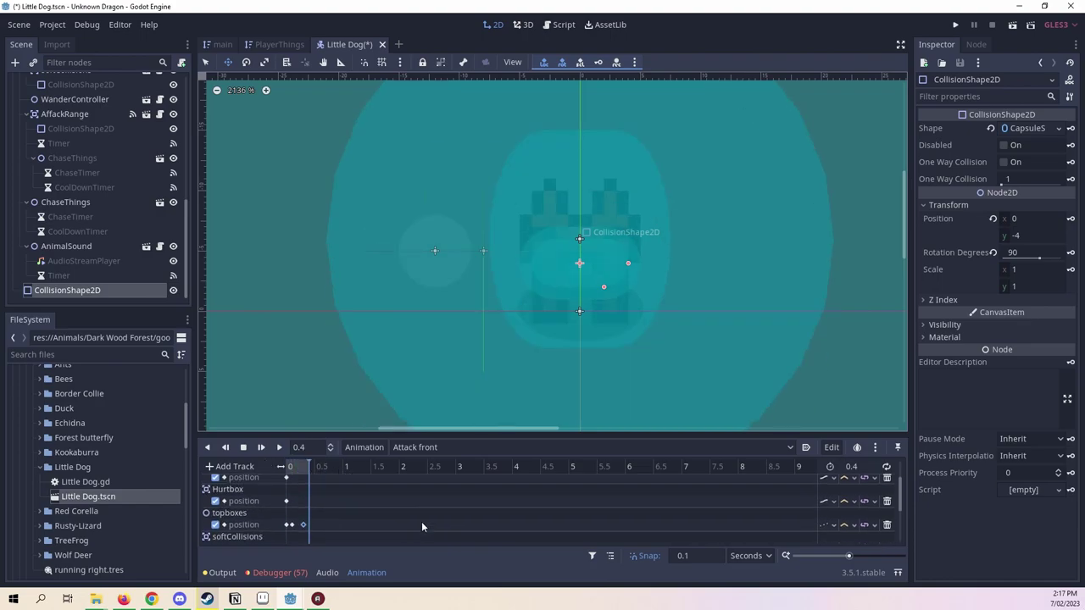
{"action": "scroll", "coordinate": [421, 521], "scroll_direction": "up", "scroll_amount": 2}
{"action": "scroll", "coordinate": [421, 522], "scroll_direction": "up", "scroll_amount": 2}
{"action": "scroll", "coordinate": [421, 521], "scroll_direction": "down", "scroll_amount": 2}
{"action": "scroll", "coordinate": [421, 521], "scroll_direction": "down", "scroll_amount": 1}
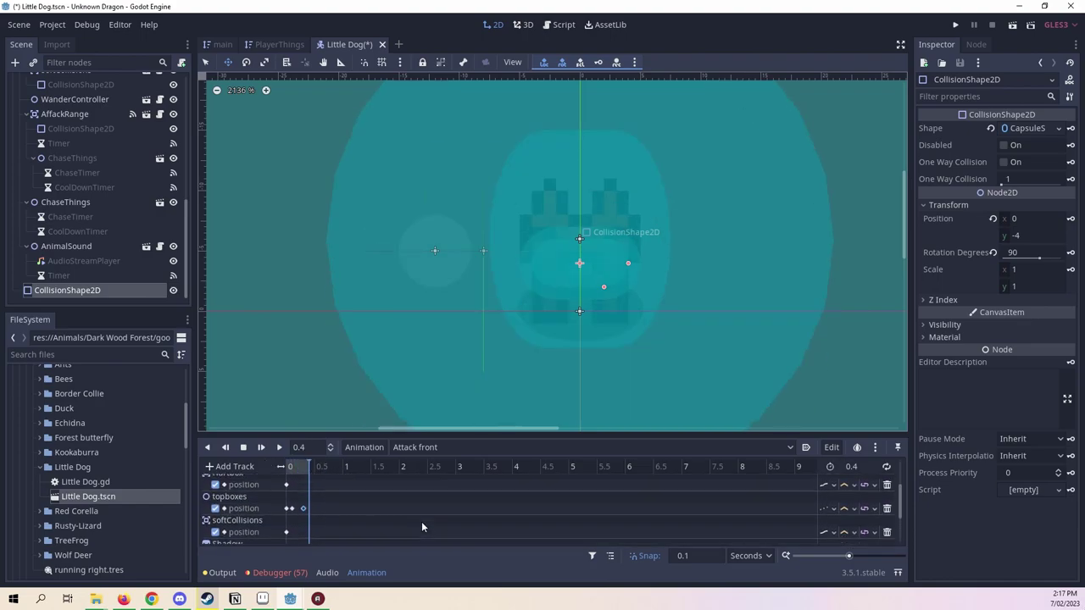
{"action": "scroll", "coordinate": [421, 521], "scroll_direction": "down", "scroll_amount": 2}
Save the Little Dog scene from its scene tab menu.
{"action": "left_click", "coordinate": [505, 446]}
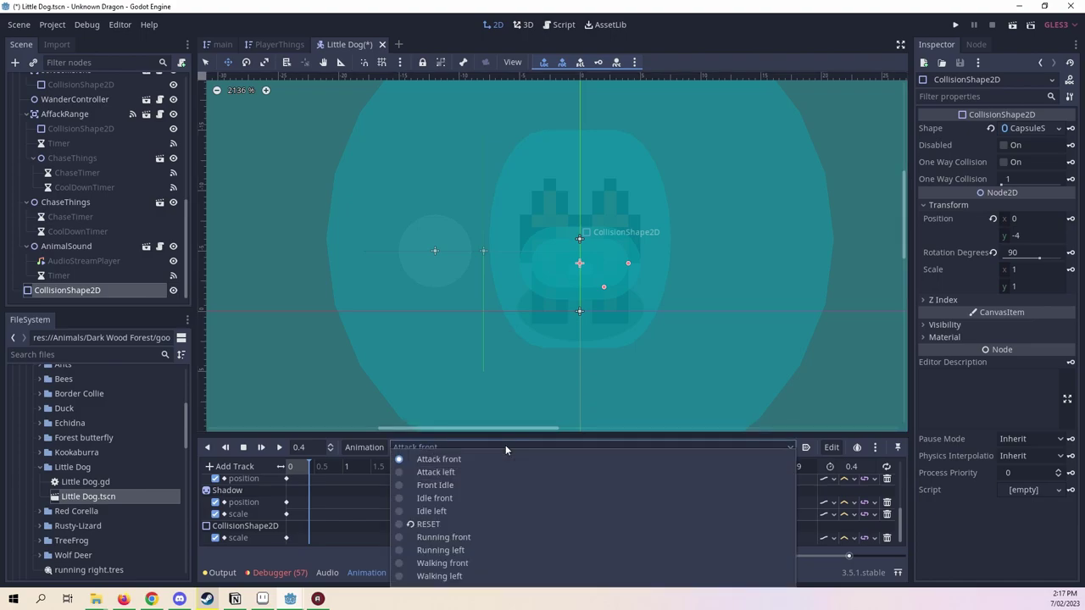
{"action": "left_click", "coordinate": [335, 43]}
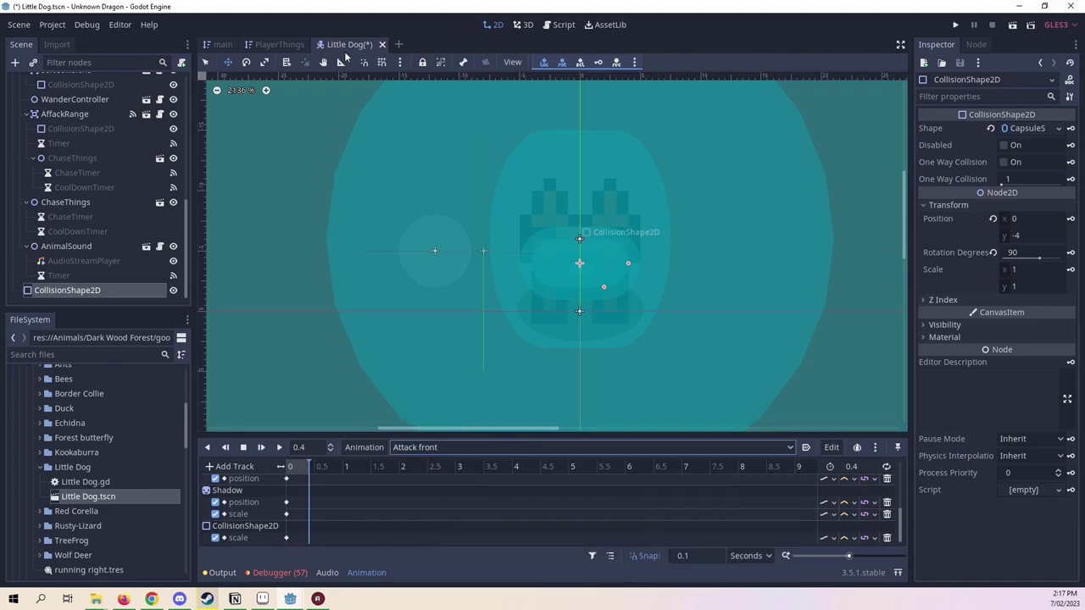
{"action": "right_click", "coordinate": [340, 40]}
{"action": "left_click", "coordinate": [357, 66]}
Select the LittleDog-Sheet sprite node and load the Idle left animation.
{"action": "scroll", "coordinate": [93, 187], "scroll_direction": "up", "scroll_amount": 5}
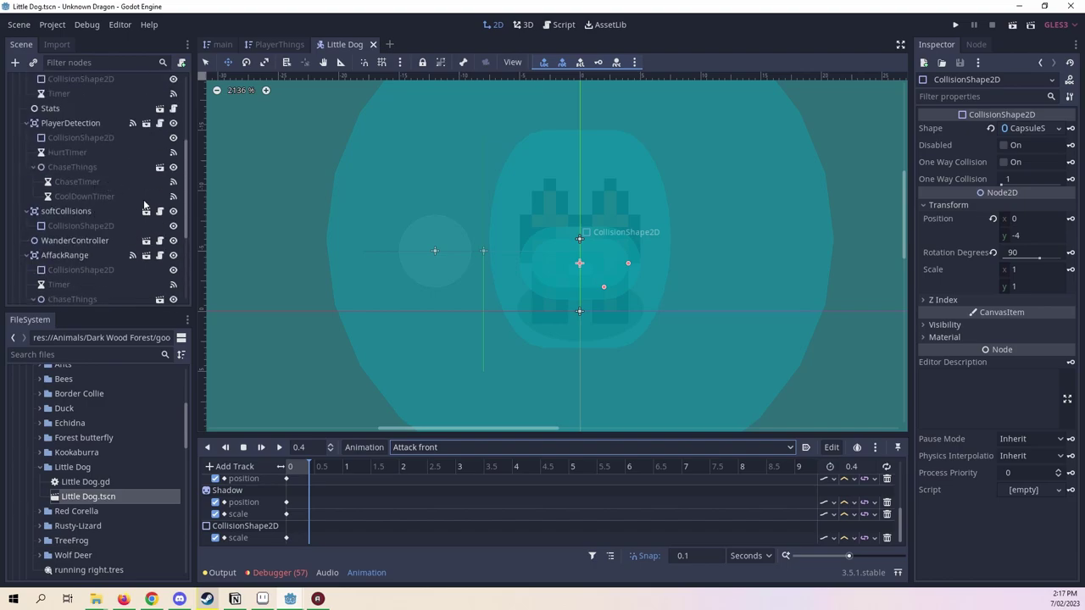
{"action": "left_click", "coordinate": [106, 84]}
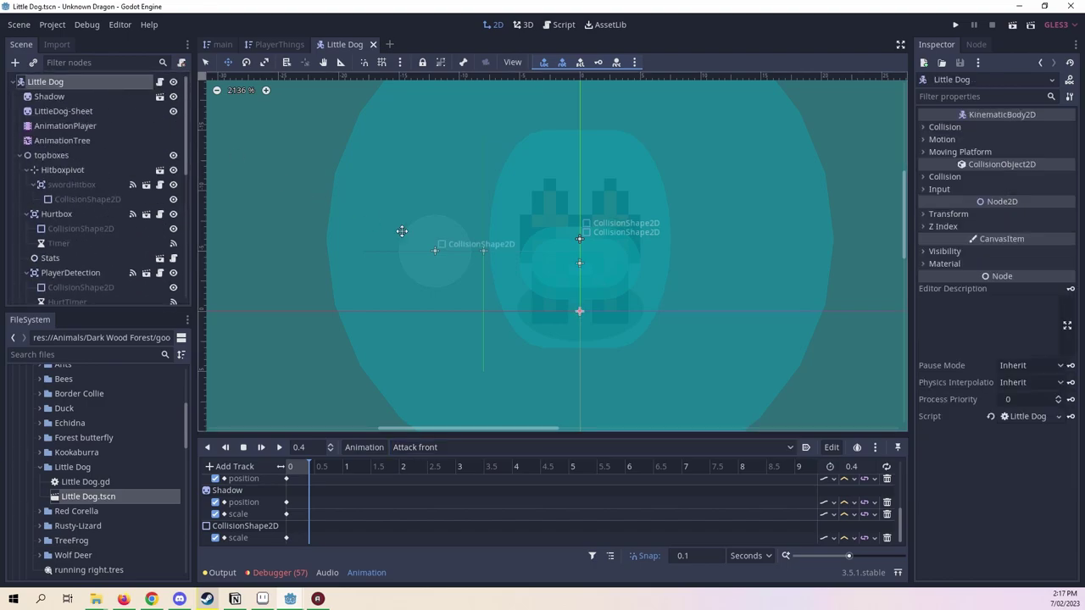
{"action": "left_click", "coordinate": [420, 448]}
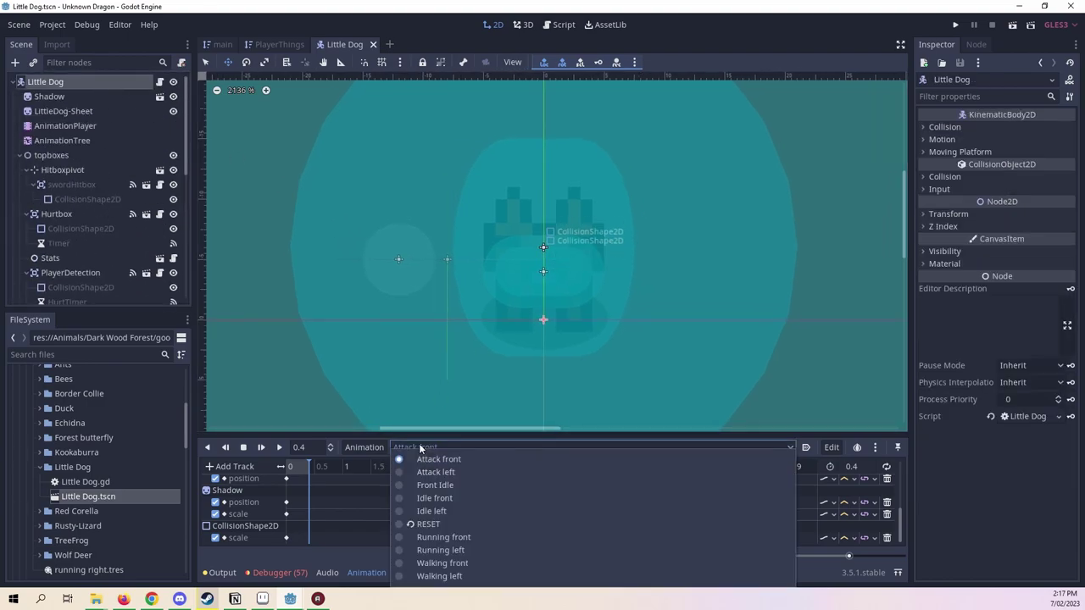
{"action": "left_click", "coordinate": [421, 447]}
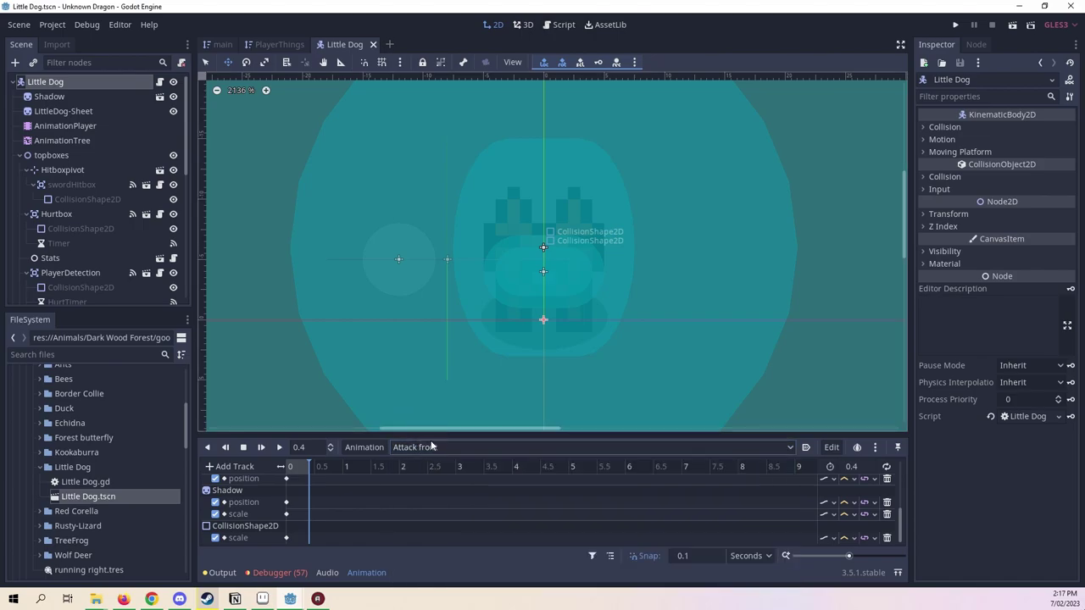
{"action": "left_click", "coordinate": [397, 443]}
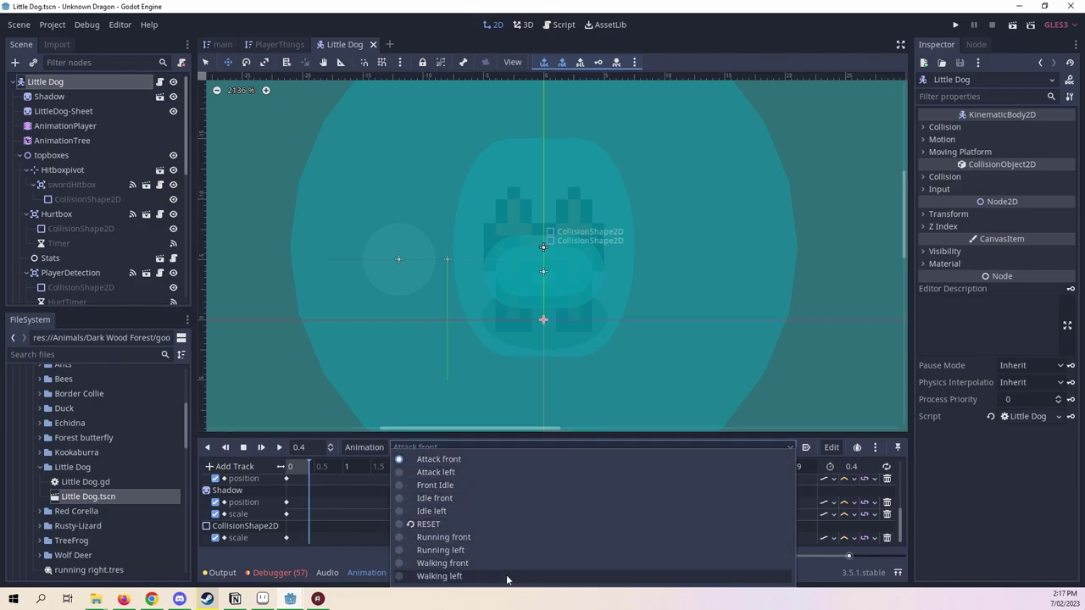
{"action": "left_click", "coordinate": [373, 451]}
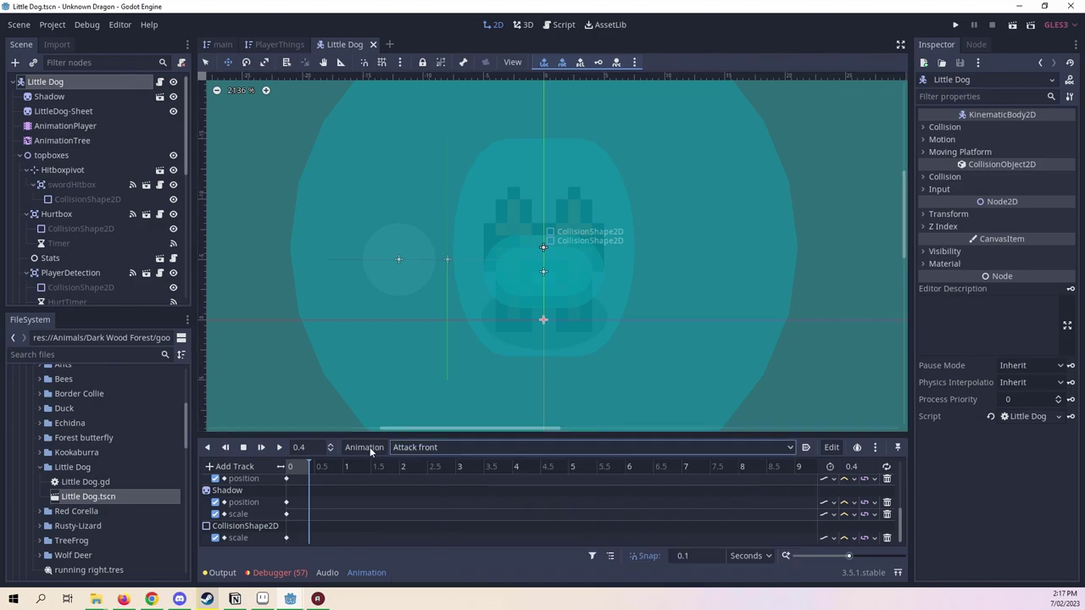
{"action": "left_click", "coordinate": [63, 111]}
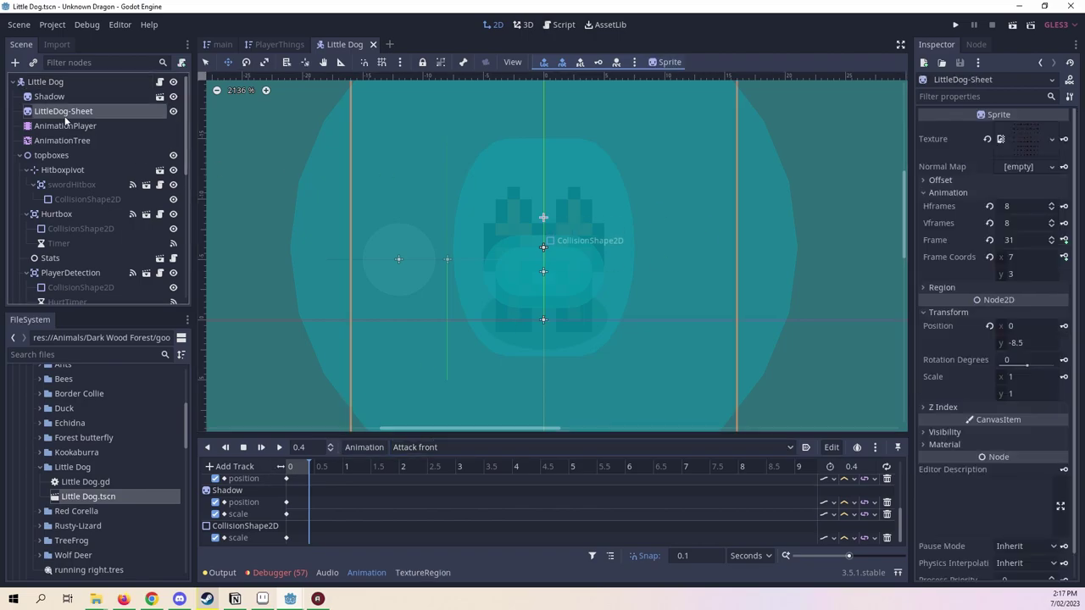
{"action": "left_click", "coordinate": [636, 447]}
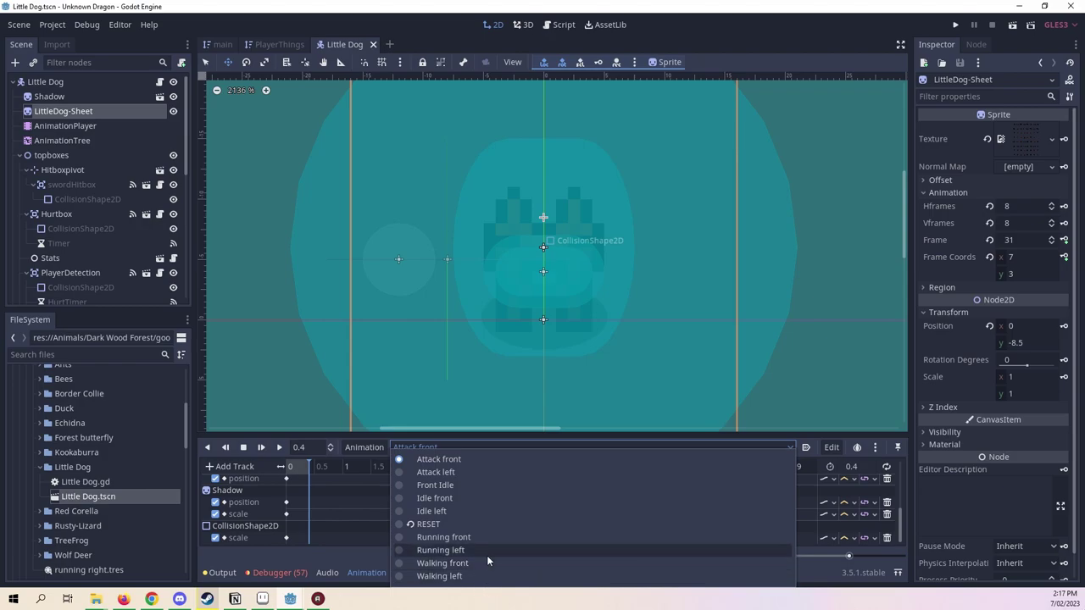
{"action": "left_click", "coordinate": [489, 510]}
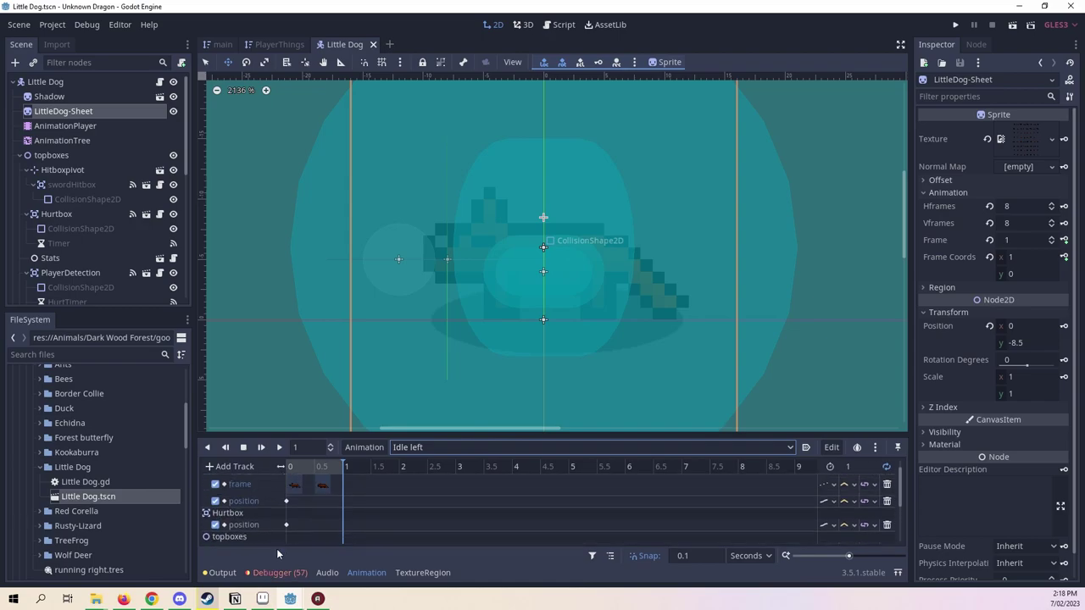
Delete both existing keys on the Idle left frame track.
{"action": "scroll", "coordinate": [293, 532], "scroll_direction": "up", "scroll_amount": 1}
{"action": "left_click_drag", "start_coordinate": [353, 498], "coordinate": [296, 500]}
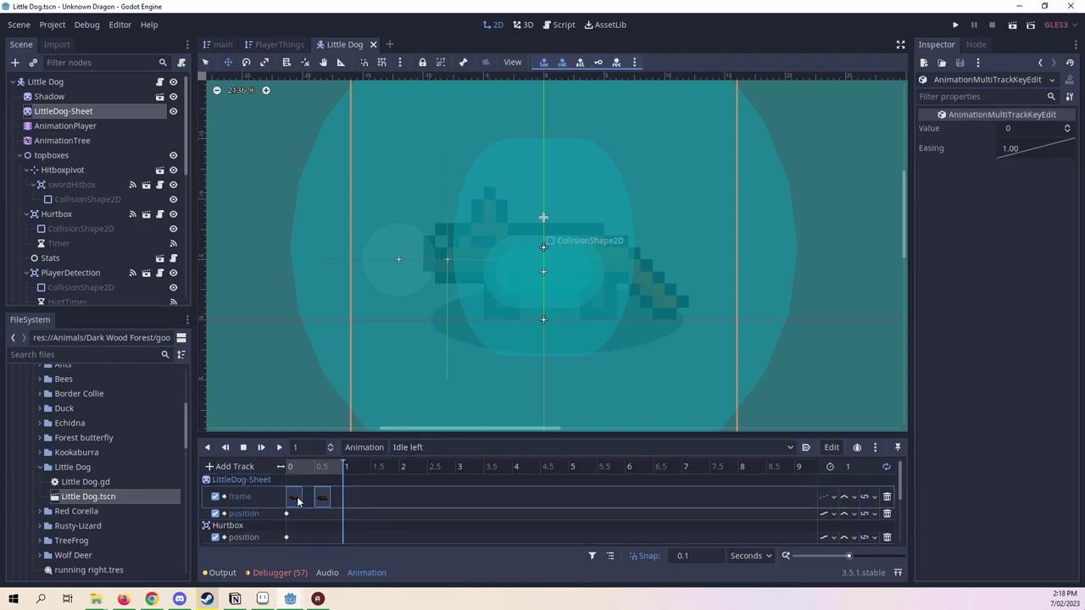
{"action": "key", "text": "Delete"}
{"action": "left_click", "coordinate": [291, 467]}
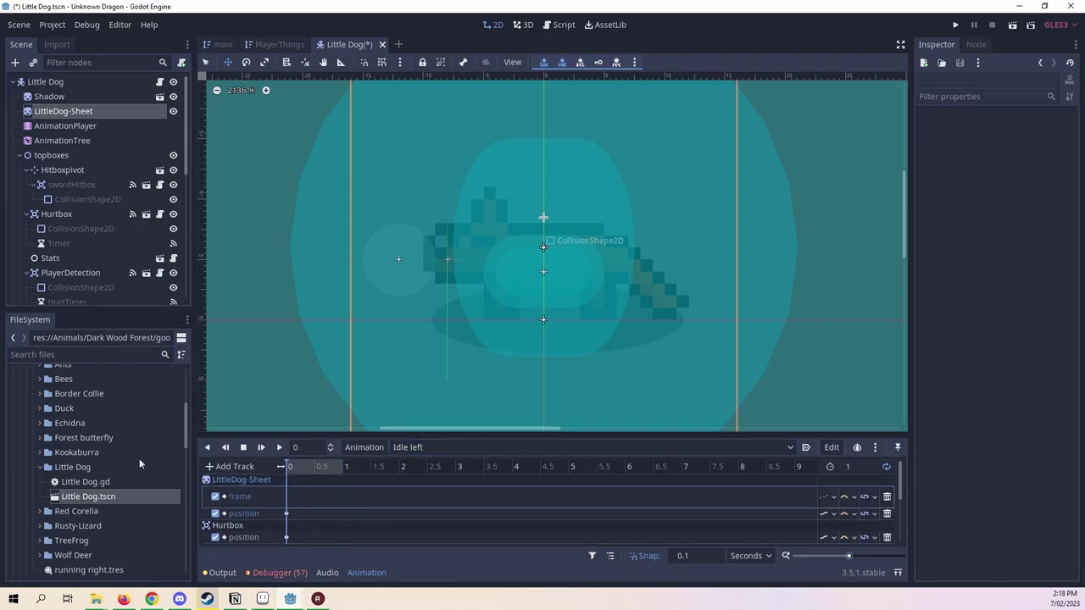
Set the sprite's Frame to 32, key it at time 0, and rewind.
{"action": "left_click", "coordinate": [106, 118]}
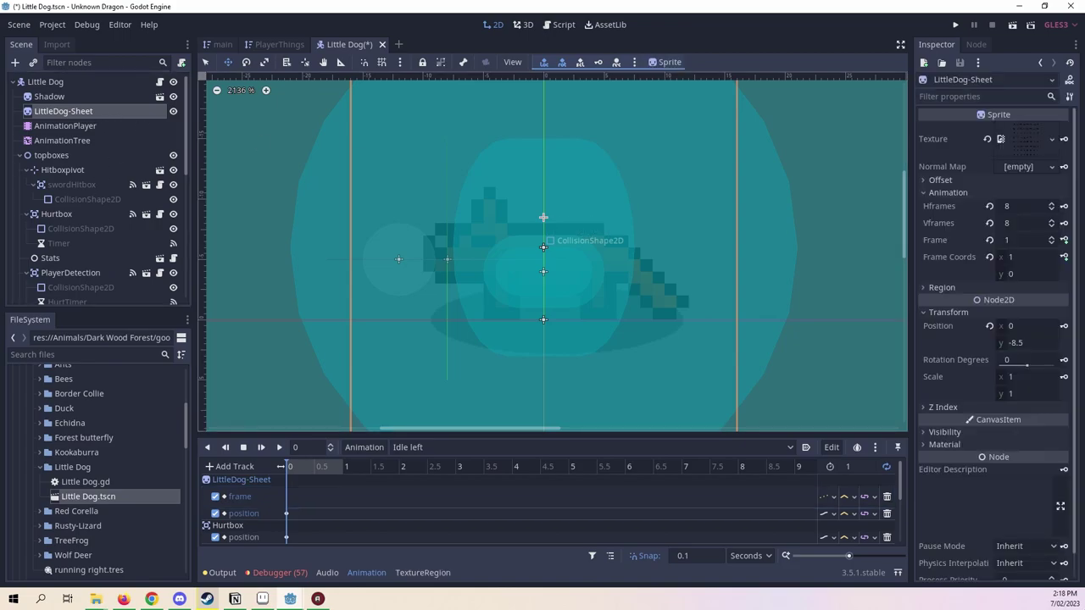
{"action": "left_click", "coordinate": [1012, 239]}
{"action": "type", "text": "31"}
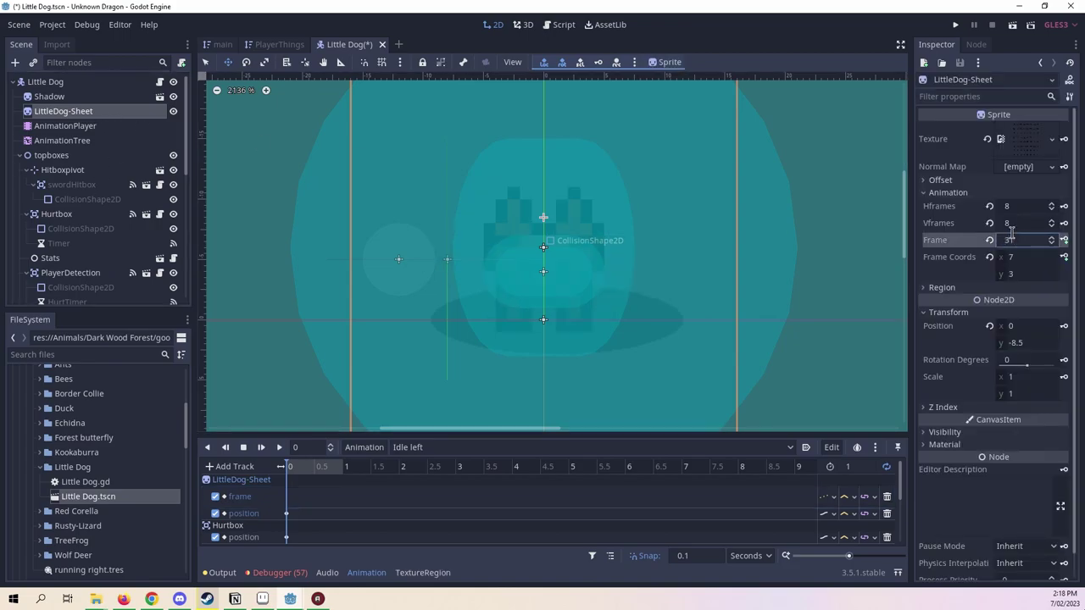
{"action": "type", "text": "2"}
{"action": "key", "text": "Return"}
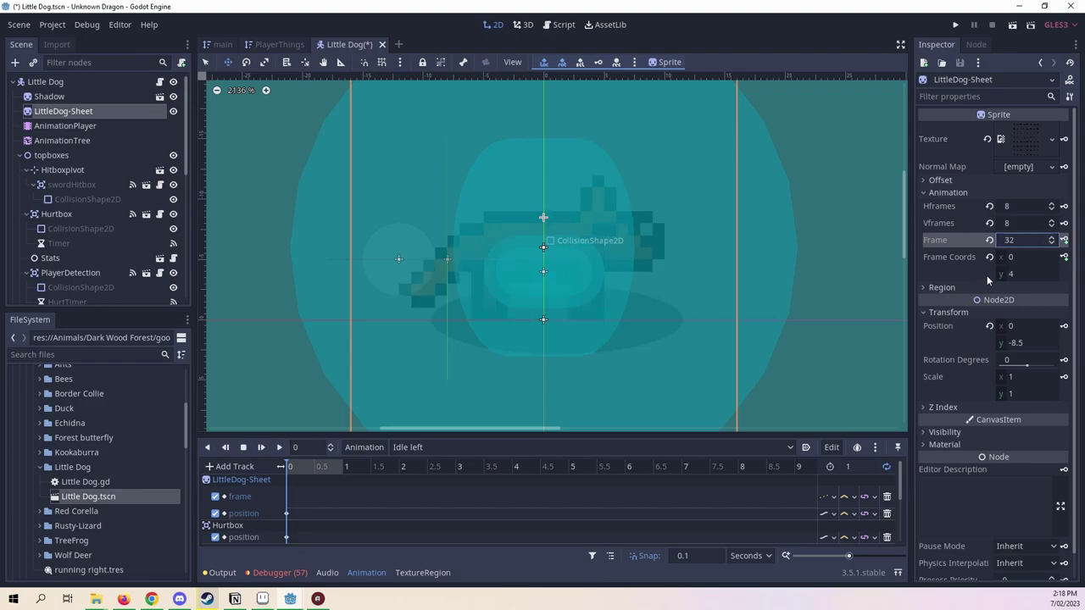
{"action": "scroll", "coordinate": [763, 290], "scroll_direction": "down", "scroll_amount": 1}
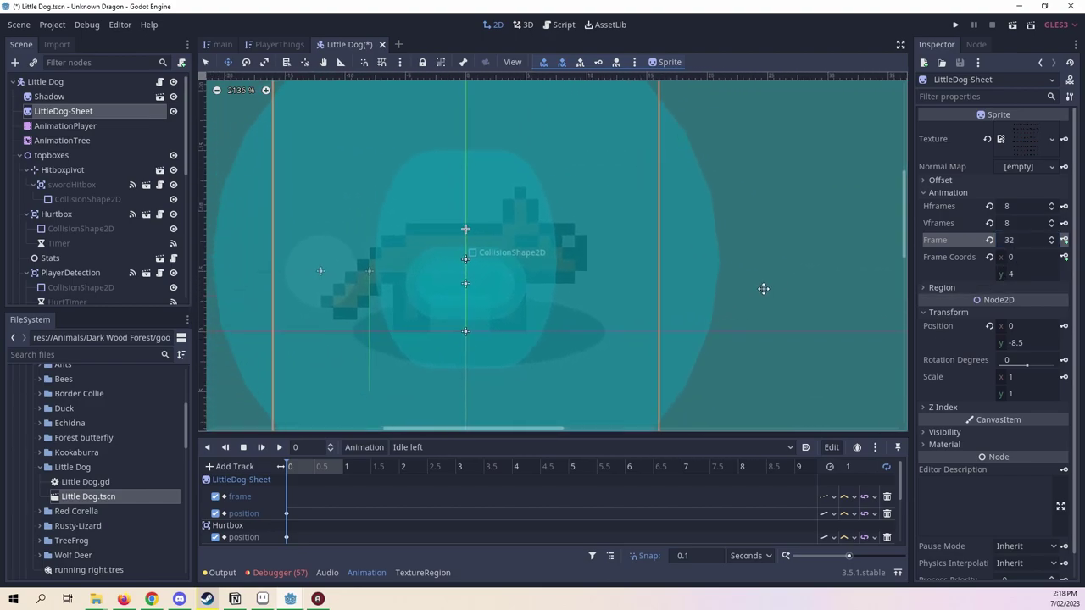
{"action": "left_click", "coordinate": [1063, 240]}
{"action": "scroll", "coordinate": [356, 398], "scroll_direction": "down", "scroll_amount": 1}
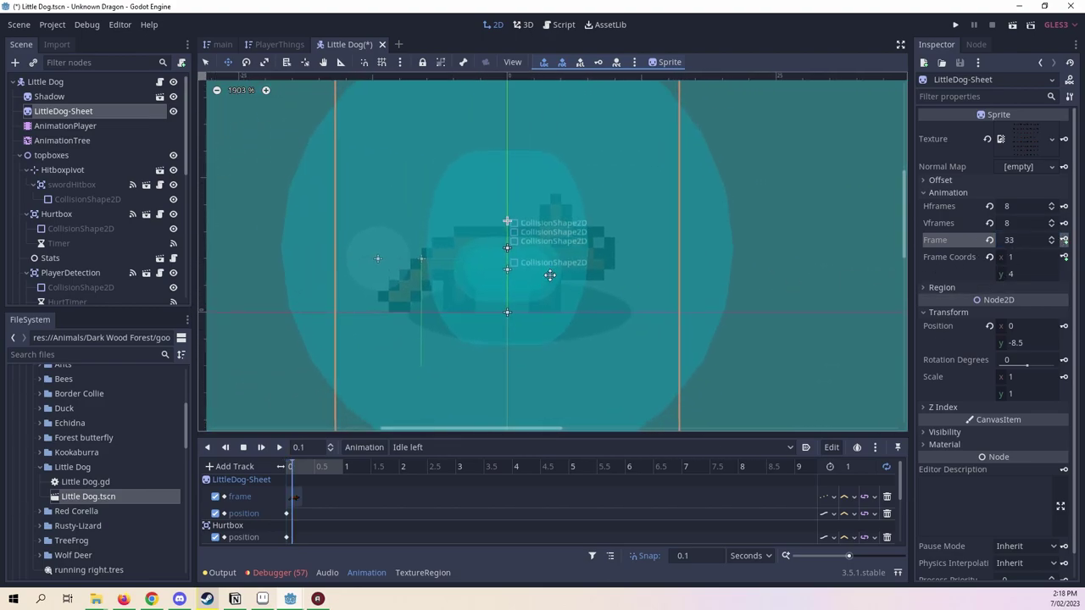
{"action": "left_click", "coordinate": [291, 466]}
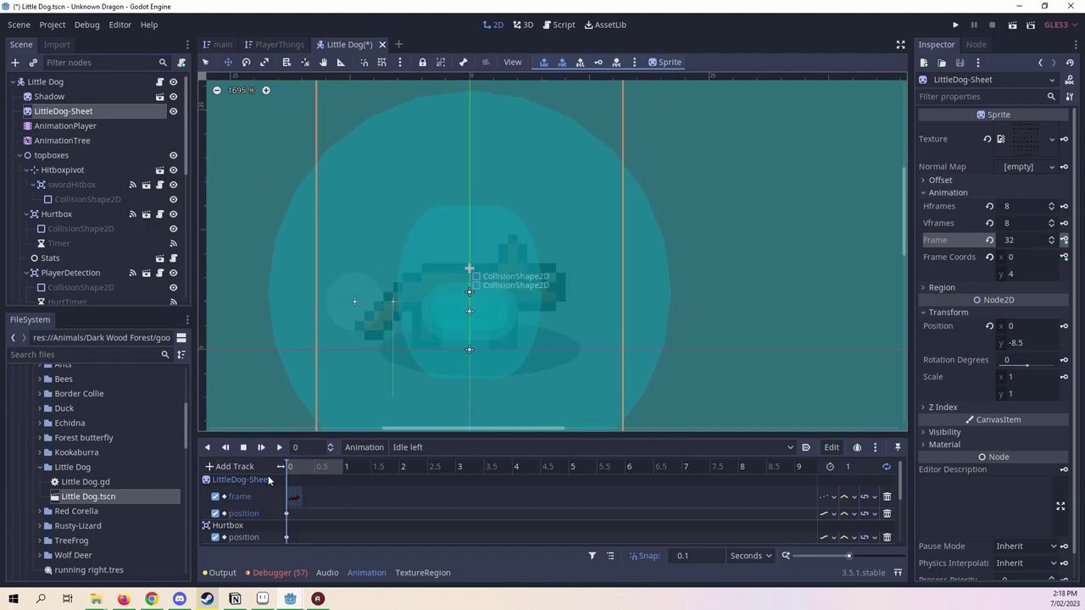
{"action": "scroll", "coordinate": [276, 491], "scroll_direction": "down", "scroll_amount": 2}
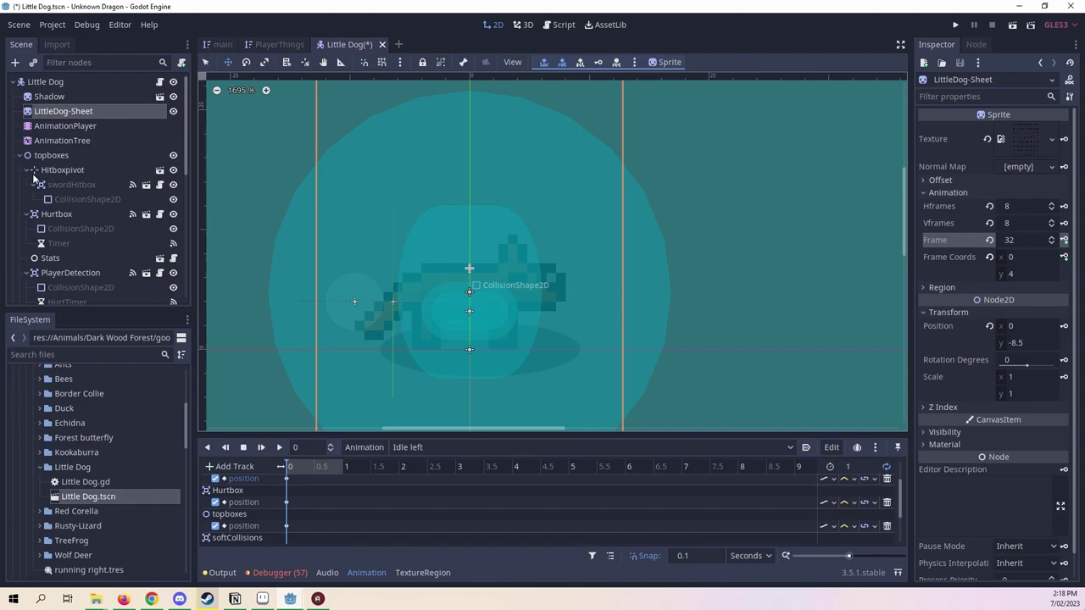
Key the Hurtbox CollisionShape2D scale into Idle left, confirming the new track.
{"action": "left_click", "coordinate": [63, 229]}
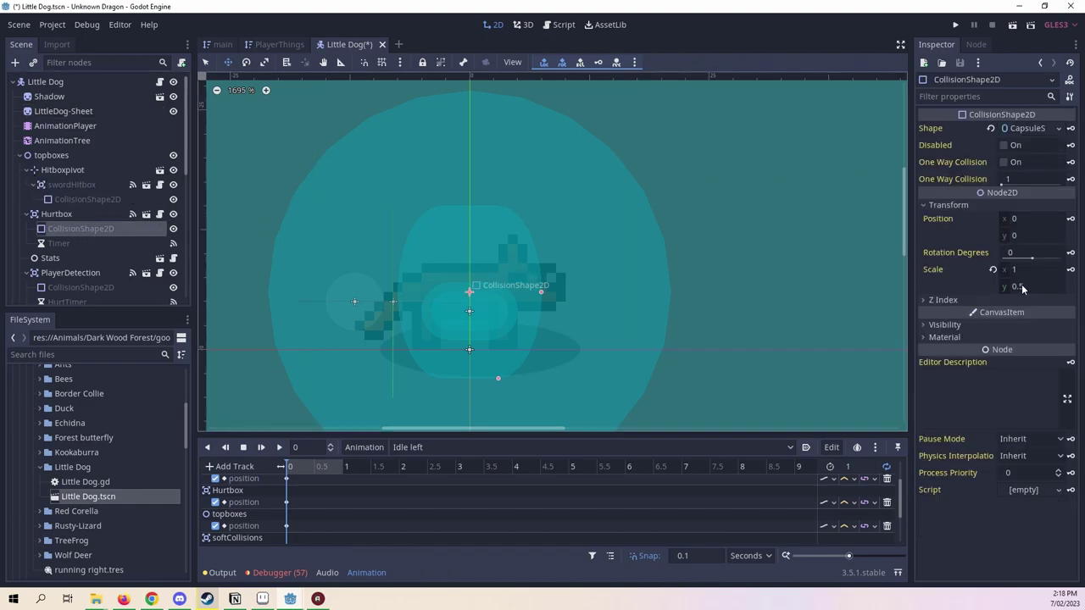
{"action": "left_click", "coordinate": [1070, 270]}
{"action": "left_click", "coordinate": [492, 320]}
Keep Idle left as the edited animation and delete its frame 32 key at time 0.
{"action": "left_click", "coordinate": [432, 448]}
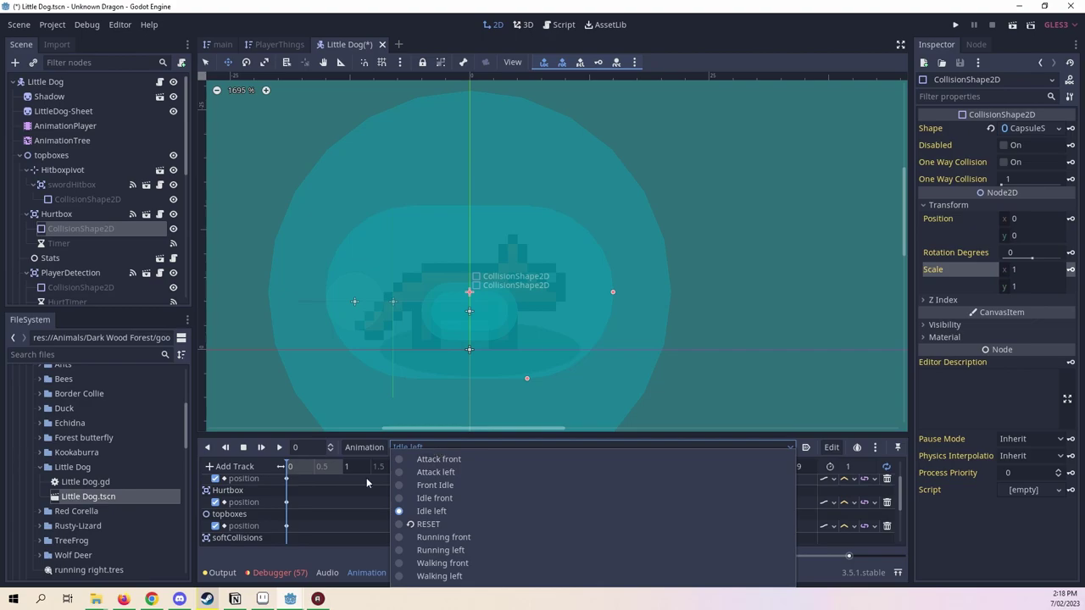
{"action": "left_click", "coordinate": [327, 491]}
{"action": "scroll", "coordinate": [329, 491], "scroll_direction": "up", "scroll_amount": 2}
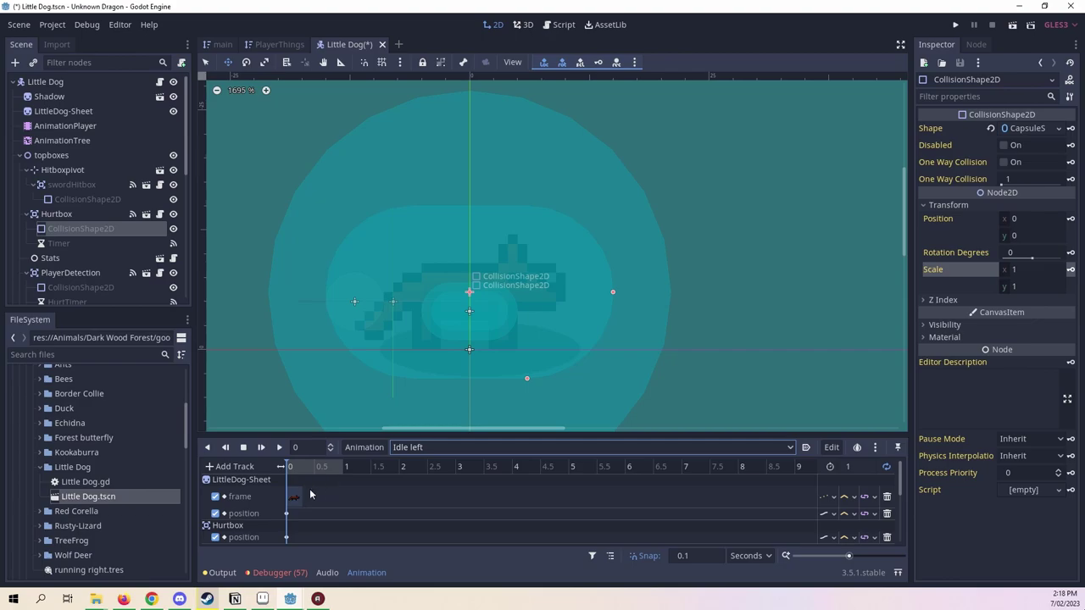
{"action": "left_click", "coordinate": [294, 496]}
{"action": "key", "text": "Delete"}
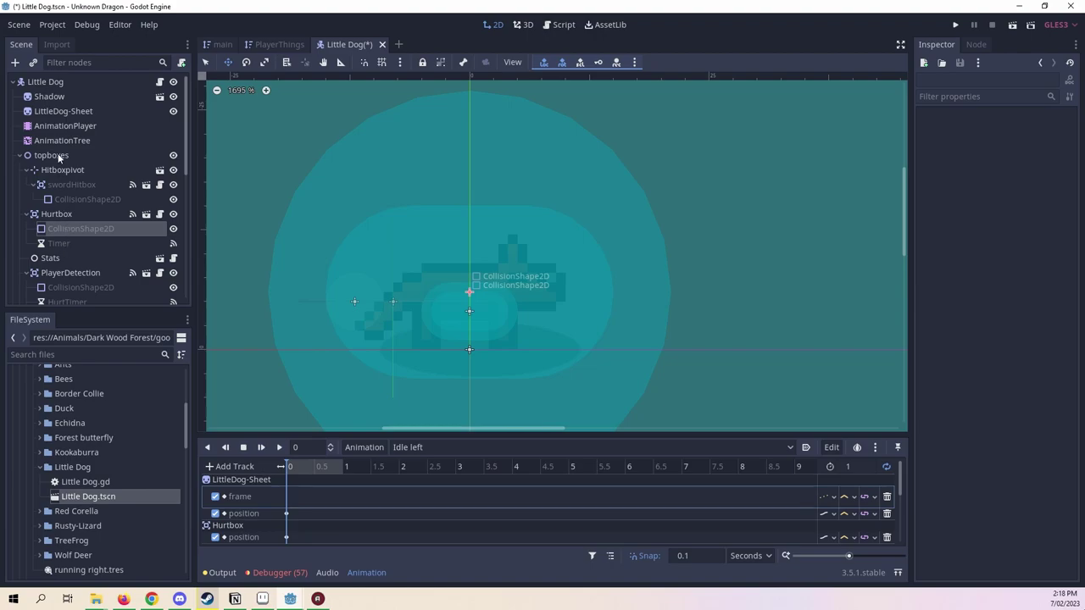
Key sprite frame 0 at 0 seconds and the next frame at 0.5 seconds.
{"action": "left_click", "coordinate": [50, 99]}
{"action": "left_click", "coordinate": [56, 111]}
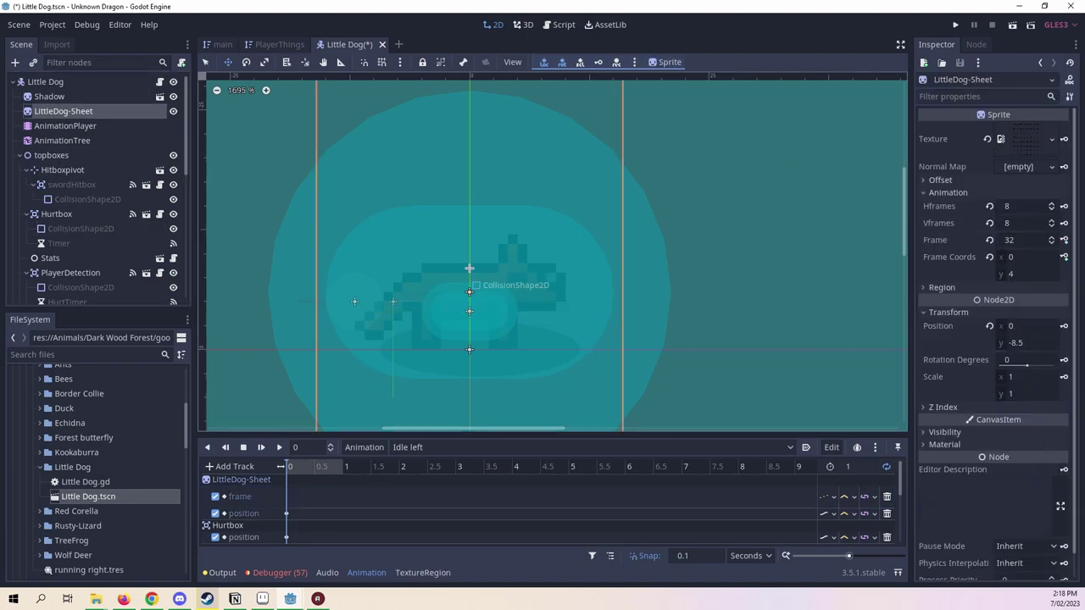
{"action": "left_click", "coordinate": [989, 239]}
{"action": "left_click", "coordinate": [1063, 240]}
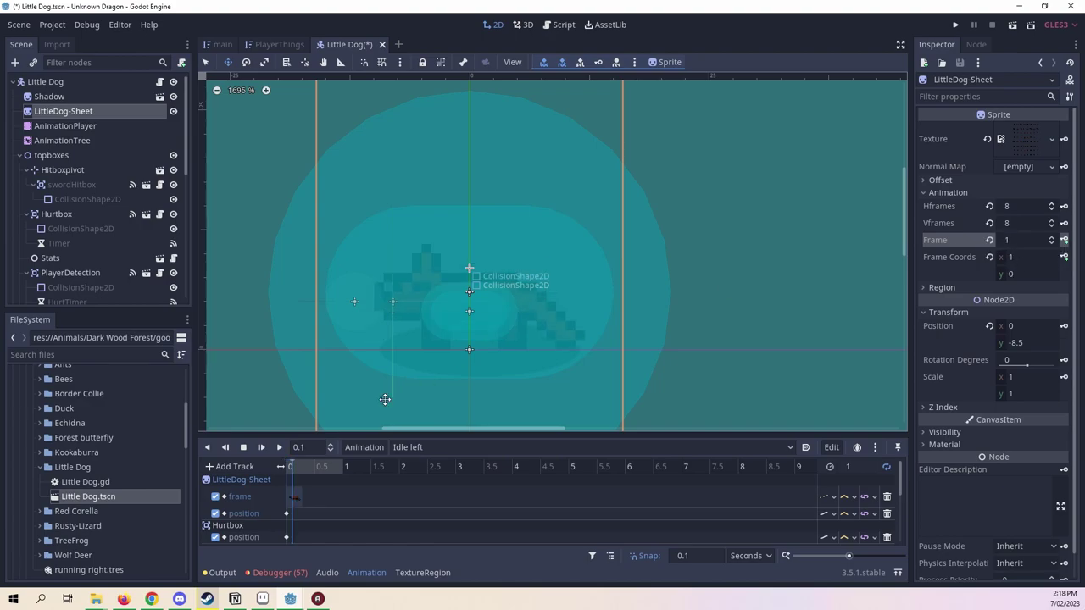
{"action": "left_click_drag", "start_coordinate": [325, 466], "coordinate": [316, 469]}
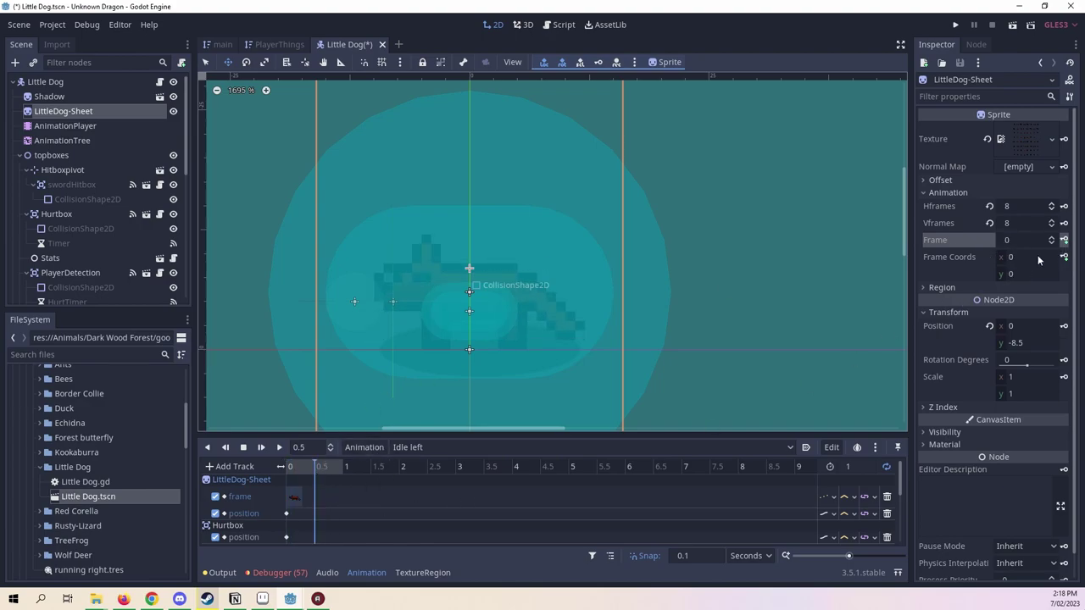
{"action": "left_click", "coordinate": [1050, 236]}
{"action": "left_click", "coordinate": [1064, 240]}
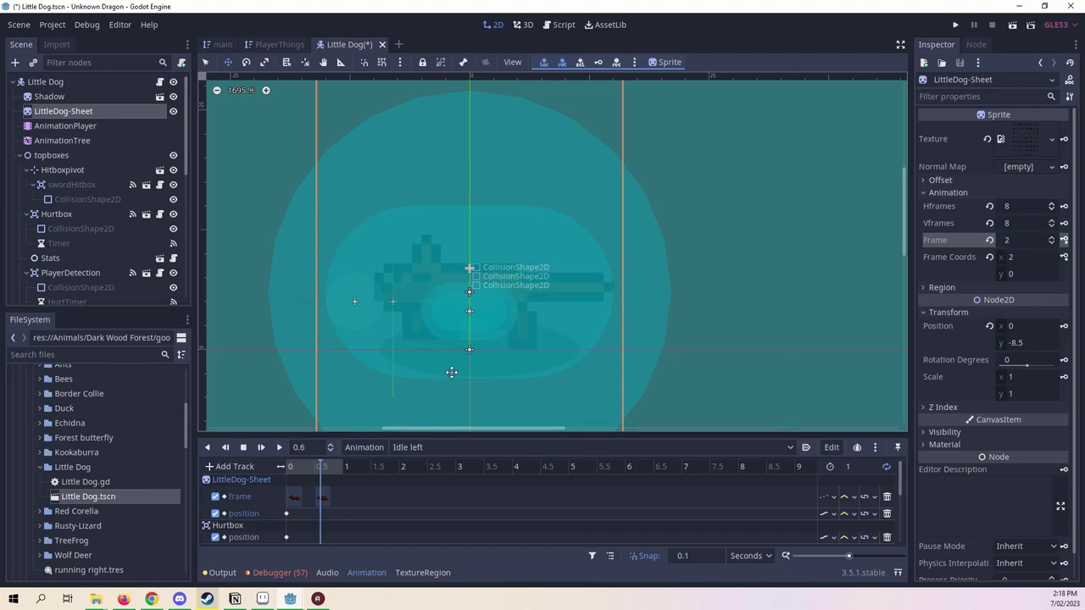
{"action": "left_click", "coordinate": [291, 467]}
{"action": "left_click", "coordinate": [486, 447]}
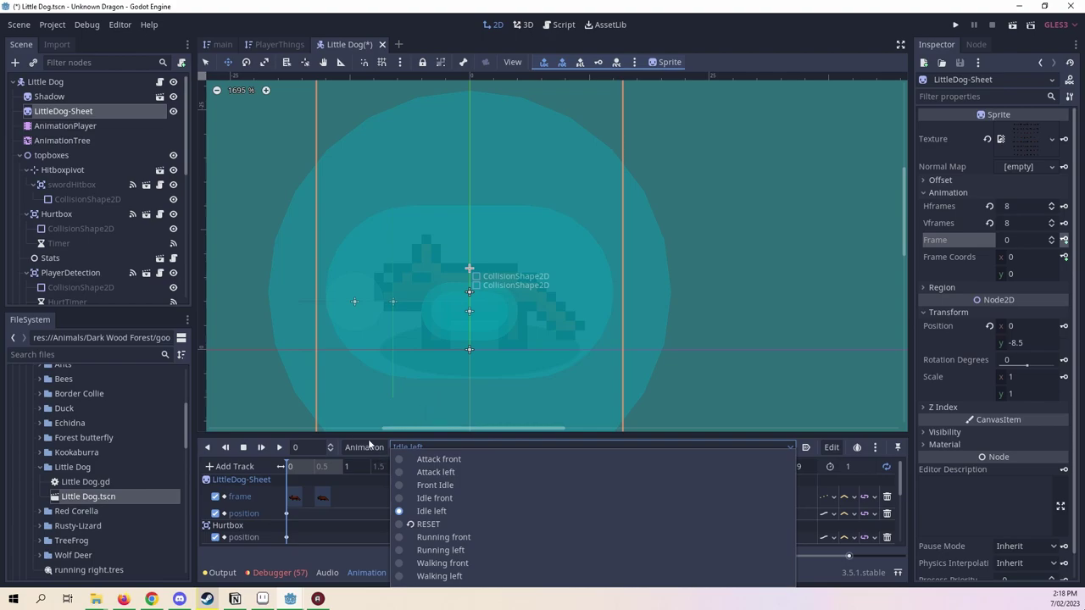
Duplicate Idle left as 'Idle right' and select its copied frame-track keys.
{"action": "left_click", "coordinate": [366, 446]}
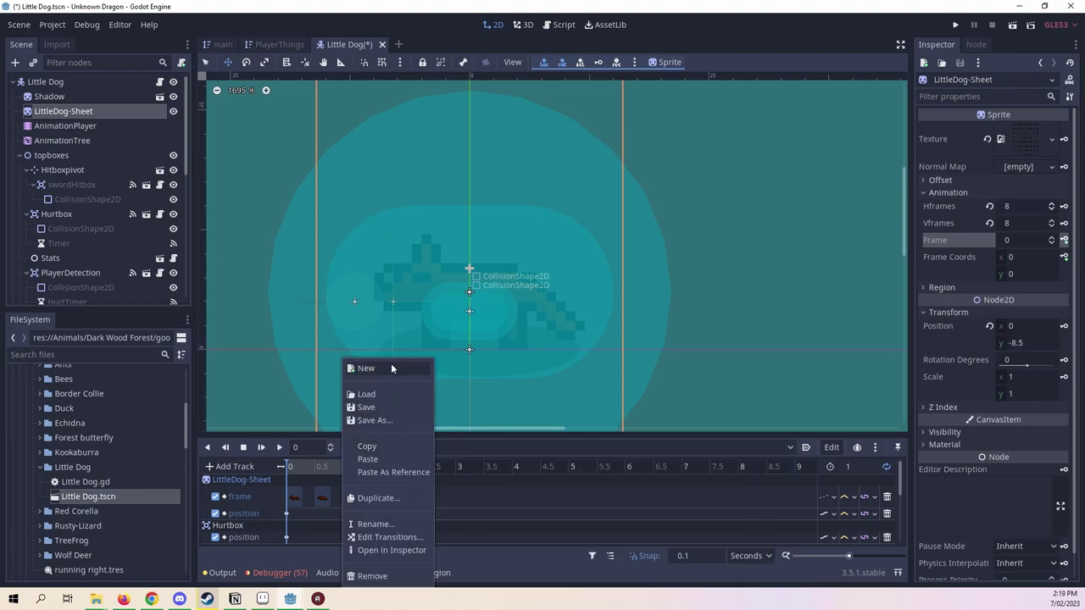
{"action": "left_click", "coordinate": [377, 497]}
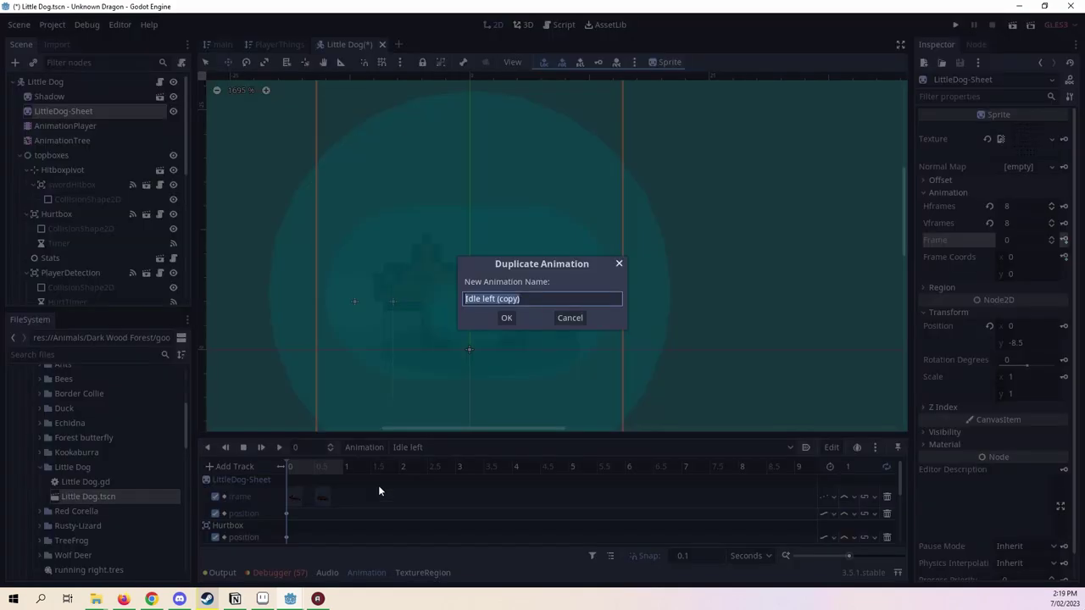
{"action": "left_click", "coordinate": [481, 298]}
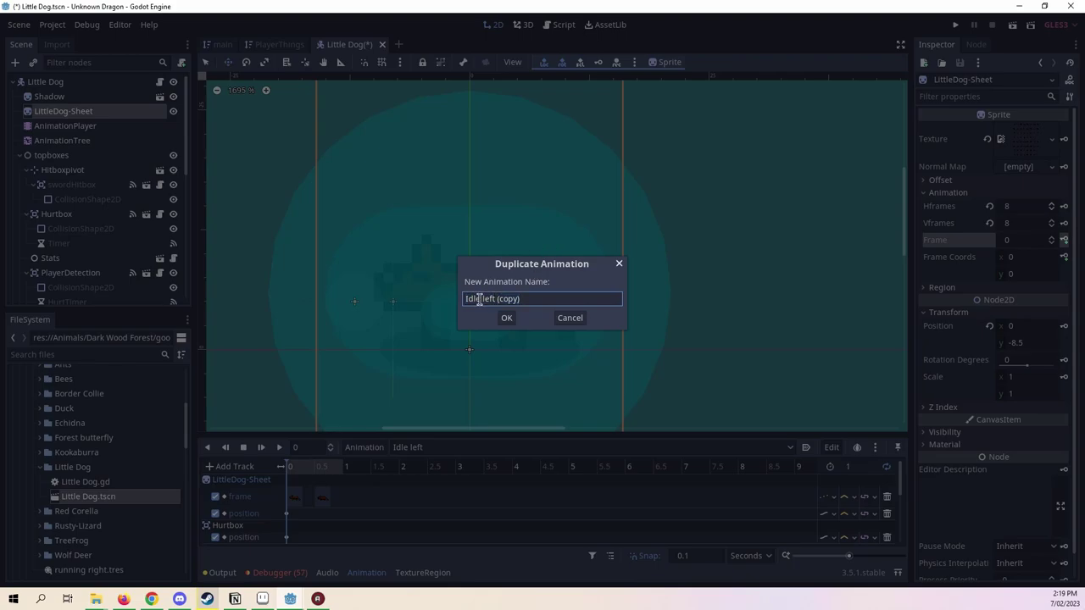
{"action": "left_click_drag", "start_coordinate": [480, 298], "coordinate": [483, 293]}
{"action": "type", "text": "r"}
{"action": "key", "text": "BackSpace"}
{"action": "key", "text": "BackSpace"}
{"action": "type", "text": "ht"}
{"action": "key", "text": "Return"}
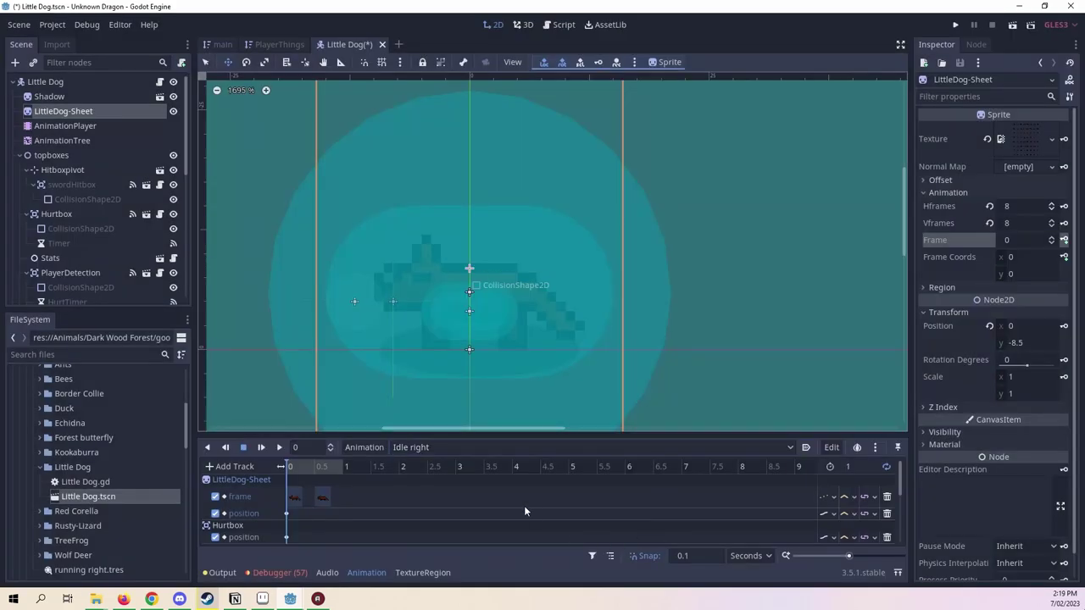
{"action": "left_click_drag", "start_coordinate": [491, 483], "coordinate": [274, 492]}
Delete the copied frame keys, then set the sprite to frame 32 and key it at 0 seconds.
{"action": "key", "text": "Delete"}
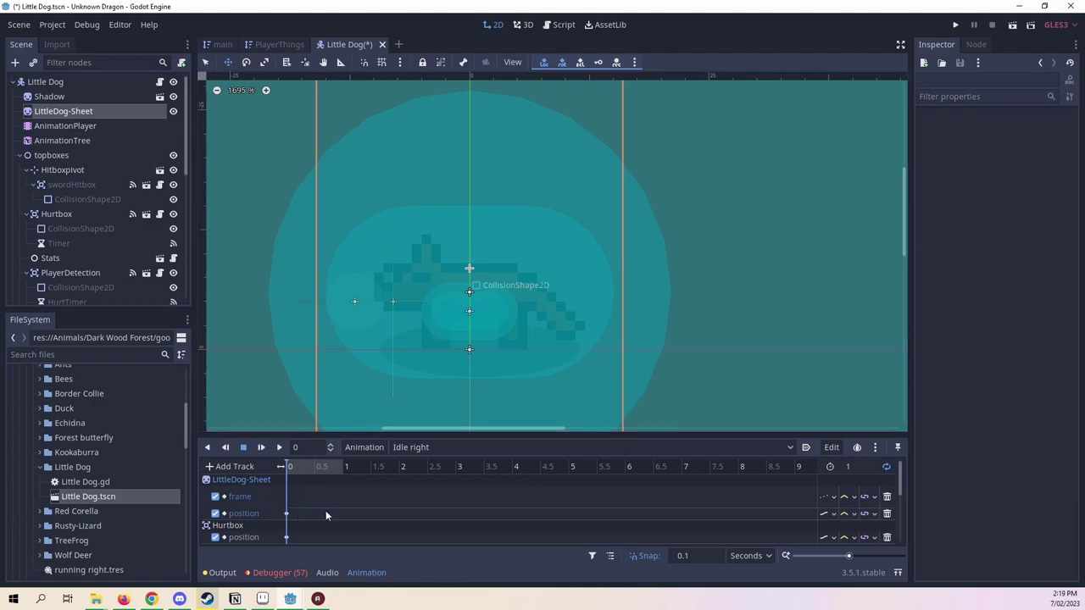
{"action": "left_click", "coordinate": [69, 120]}
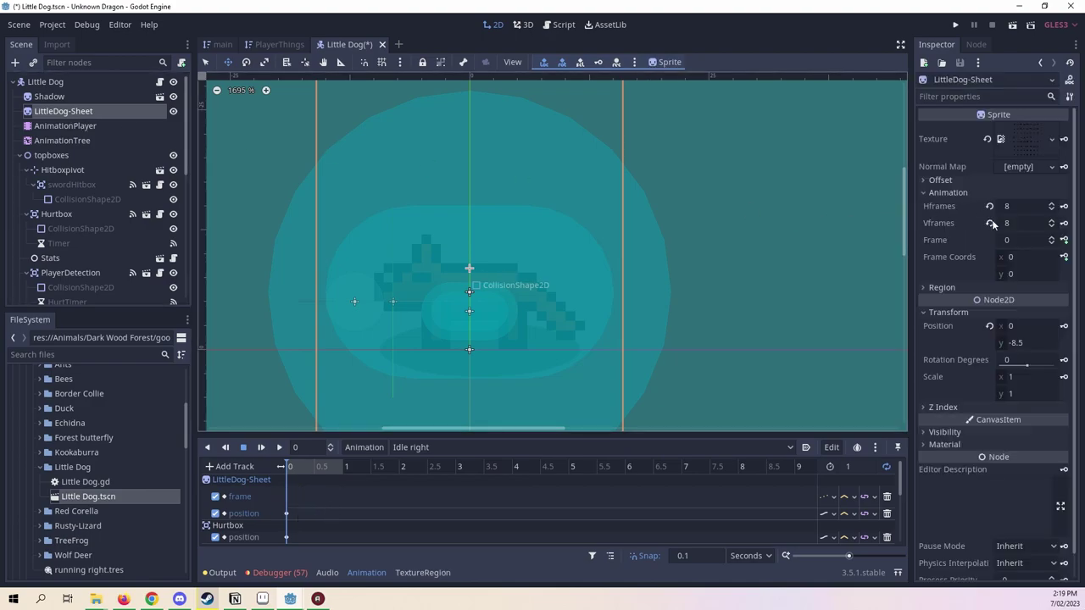
{"action": "left_click", "coordinate": [1028, 240]}
{"action": "type", "text": "31"}
{"action": "key", "text": "Return"}
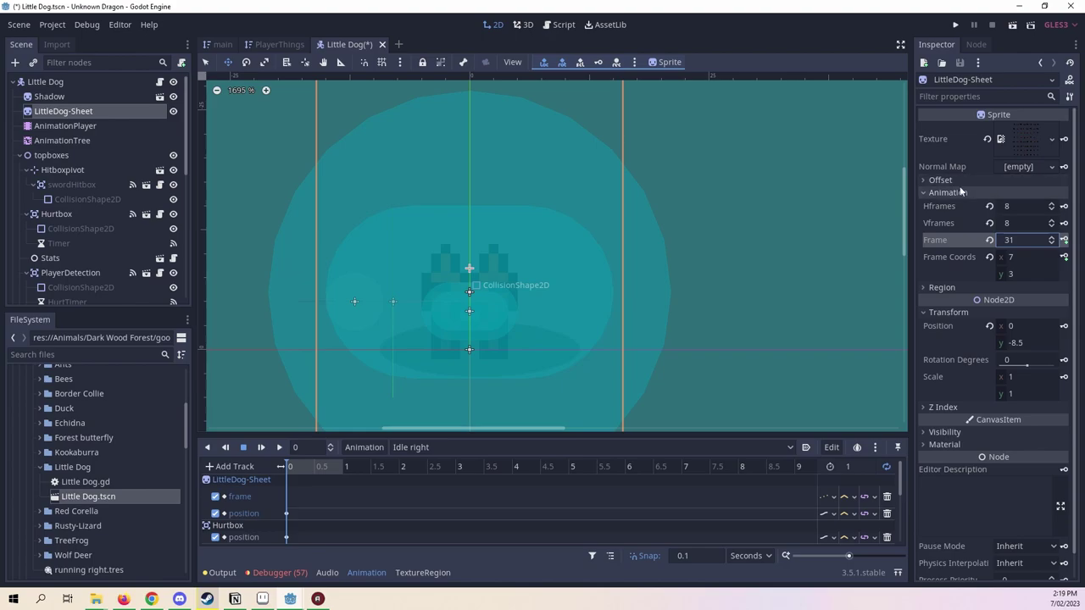
{"action": "left_click", "coordinate": [1052, 237]}
{"action": "left_click", "coordinate": [1052, 237]}
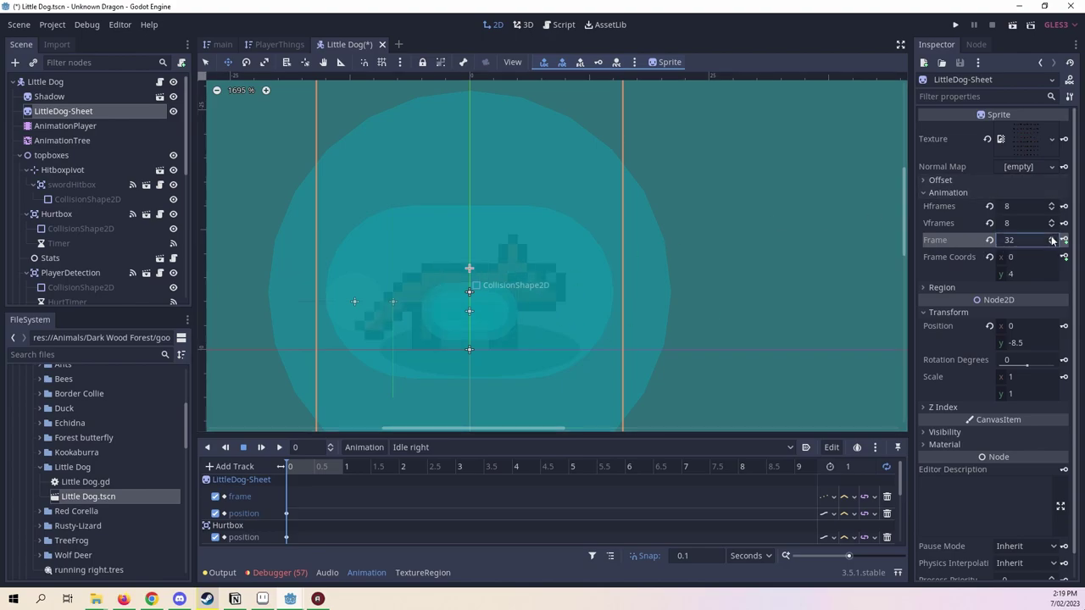
{"action": "left_click", "coordinate": [1064, 240]}
Key sprite frame 33 at 0.5 seconds and return the playhead to the start.
{"action": "left_click", "coordinate": [314, 467]}
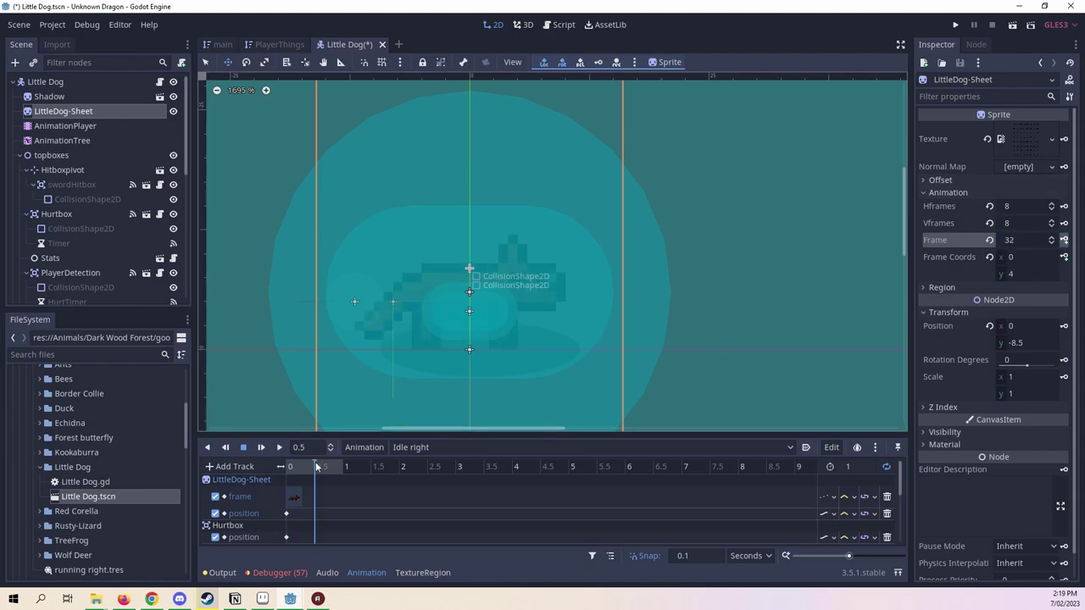
{"action": "left_click", "coordinate": [1051, 243]}
{"action": "left_click", "coordinate": [1051, 238]}
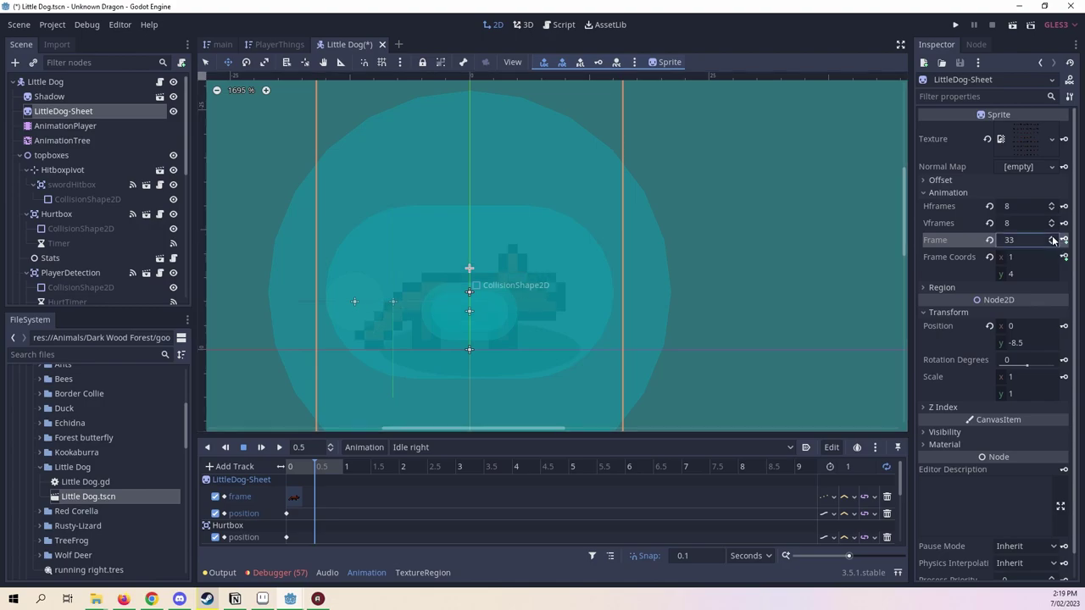
{"action": "left_click", "coordinate": [1064, 240]}
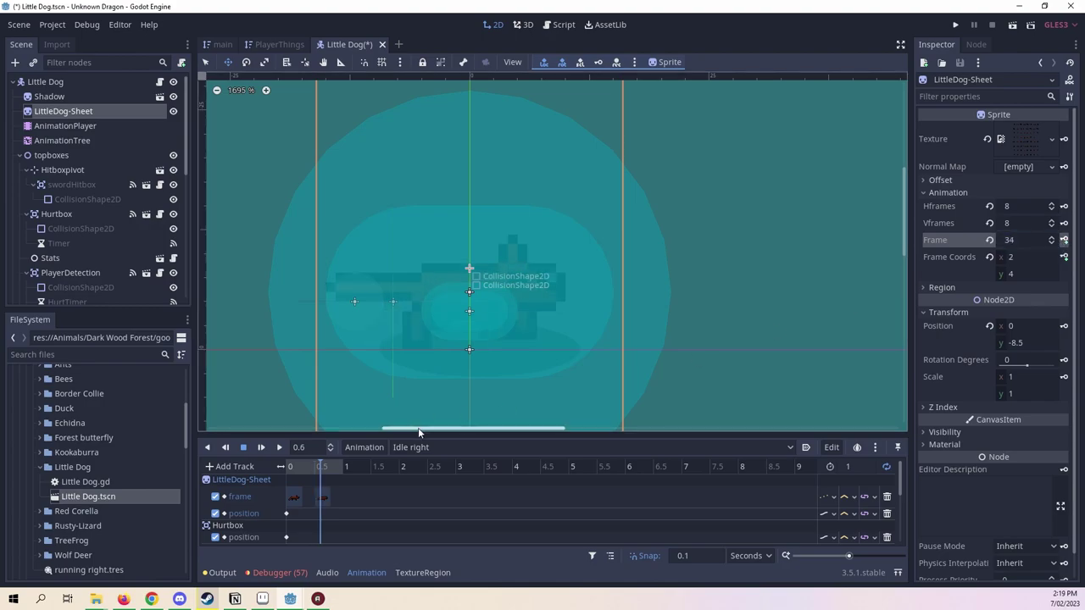
{"action": "scroll", "coordinate": [305, 500], "scroll_direction": "down", "scroll_amount": 3}
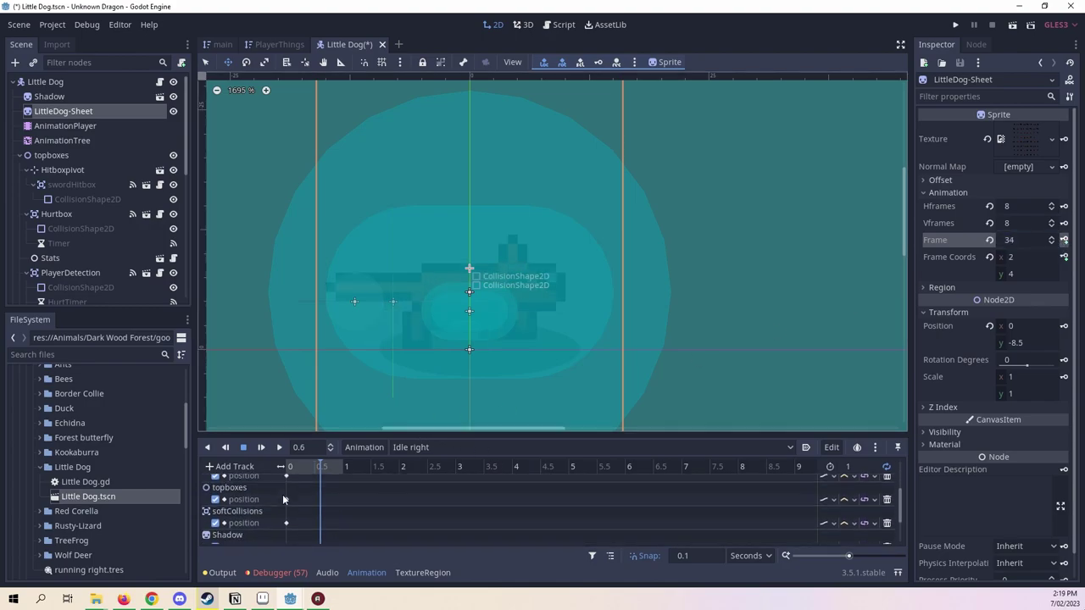
{"action": "scroll", "coordinate": [298, 479], "scroll_direction": "up", "scroll_amount": 3}
{"action": "left_click_drag", "start_coordinate": [298, 469], "coordinate": [184, 451]}
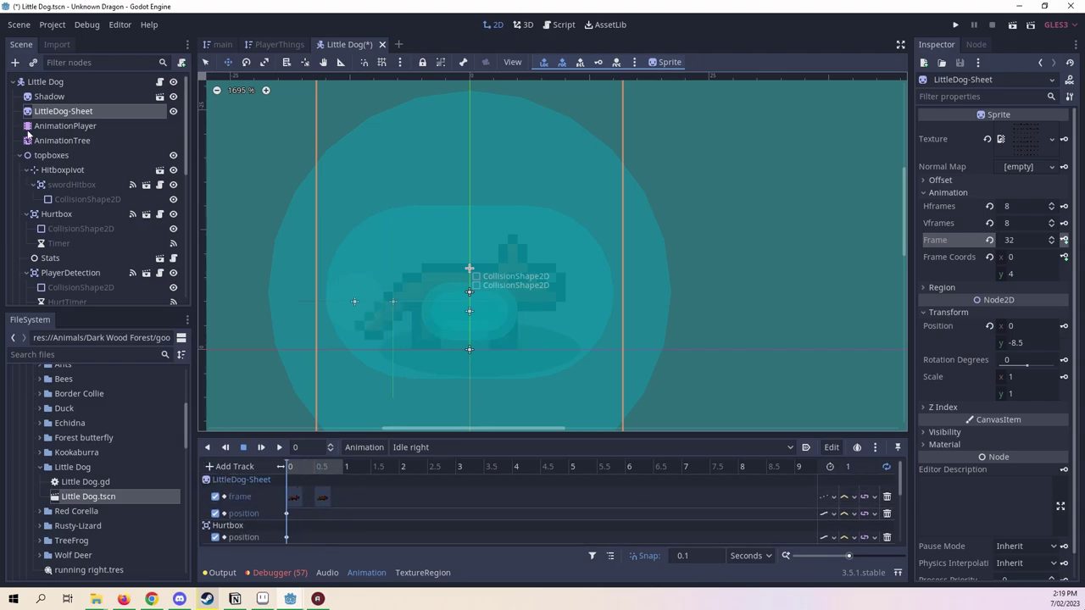
Key the Hurtbox CollisionShape2D scale into the Idle right animation.
{"action": "left_click", "coordinate": [63, 209]}
{"action": "left_click", "coordinate": [66, 231]}
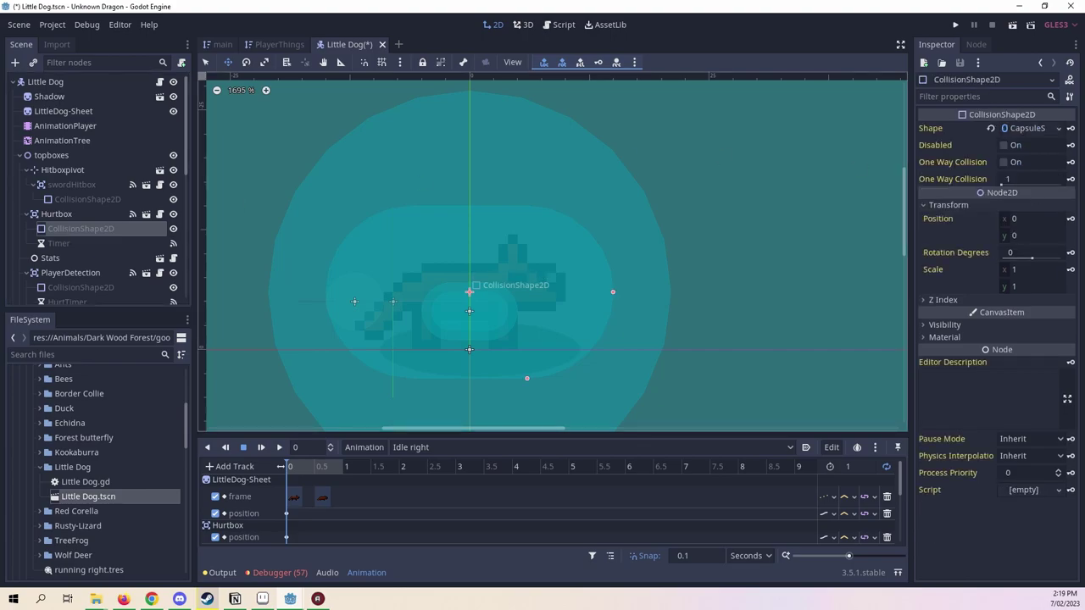
{"action": "left_click", "coordinate": [1070, 269]}
{"action": "scroll", "coordinate": [287, 505], "scroll_direction": "down", "scroll_amount": 2}
{"action": "scroll", "coordinate": [286, 505], "scroll_direction": "down", "scroll_amount": 2}
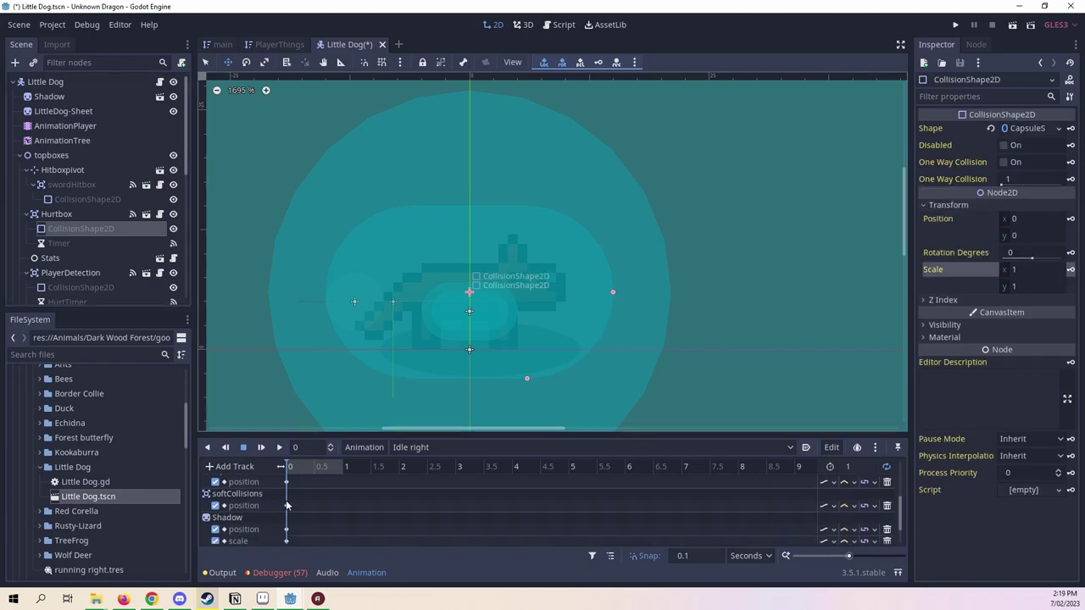
{"action": "scroll", "coordinate": [286, 506], "scroll_direction": "up", "scroll_amount": 2}
{"action": "scroll", "coordinate": [279, 502], "scroll_direction": "up", "scroll_amount": 2}
{"action": "scroll", "coordinate": [271, 502], "scroll_direction": "up", "scroll_amount": 2}
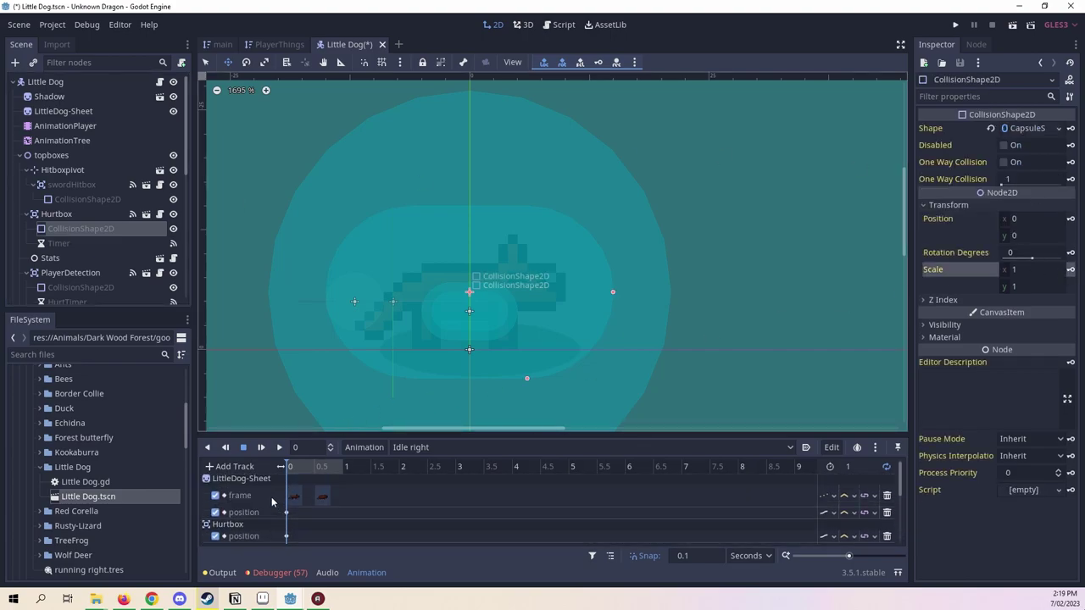
{"action": "scroll", "coordinate": [282, 526], "scroll_direction": "down", "scroll_amount": 2}
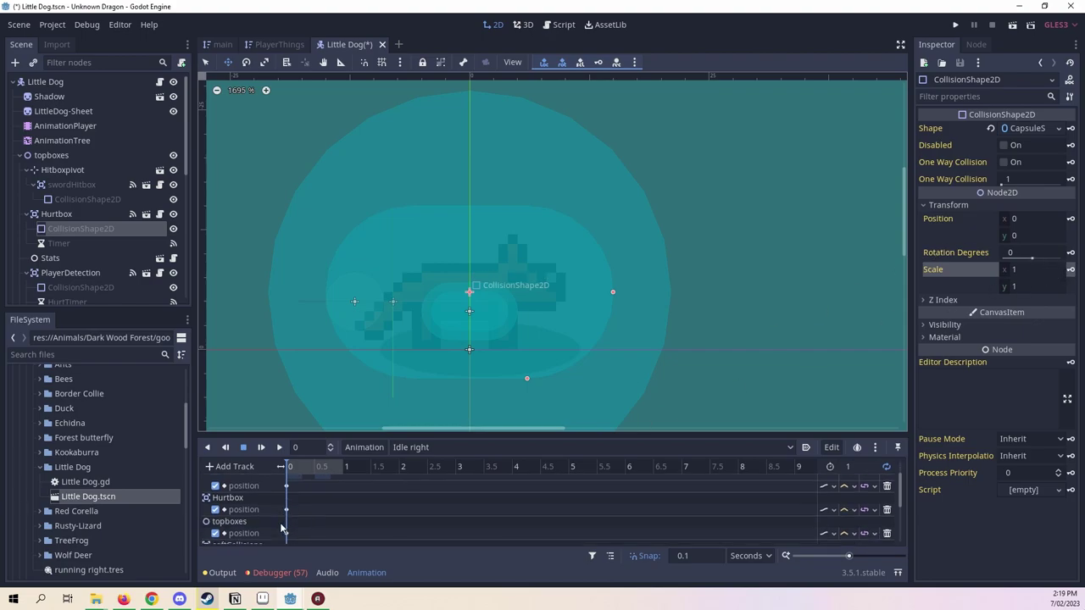
{"action": "scroll", "coordinate": [336, 514], "scroll_direction": "down", "scroll_amount": 2}
{"action": "scroll", "coordinate": [323, 517], "scroll_direction": "down", "scroll_amount": 3}
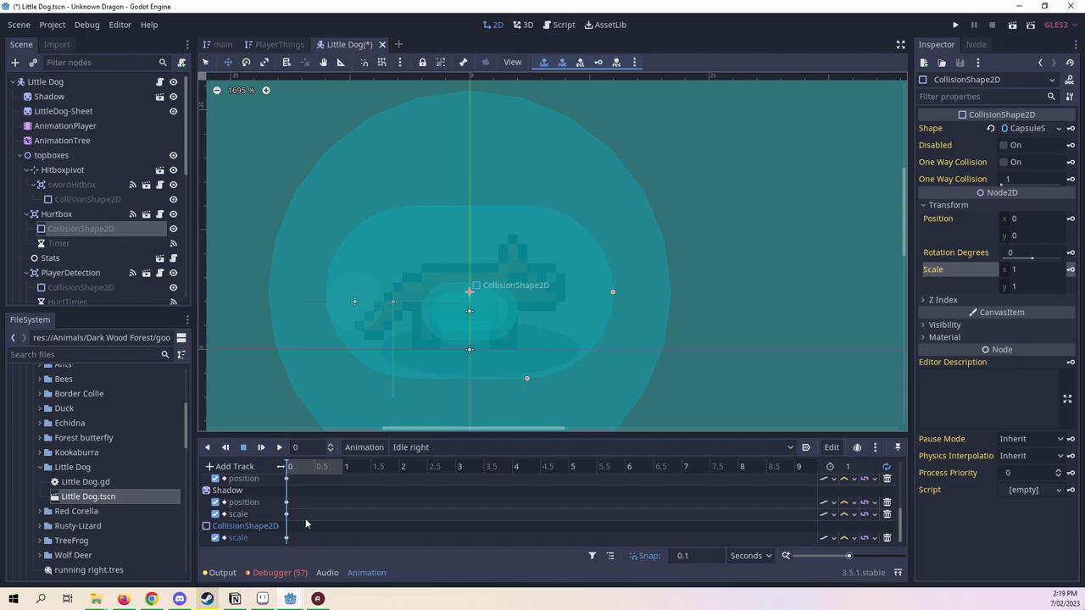
Reselect the Hurtbox collision shape and confirm Idle right stays the edited animation.
{"action": "left_click", "coordinate": [95, 212]}
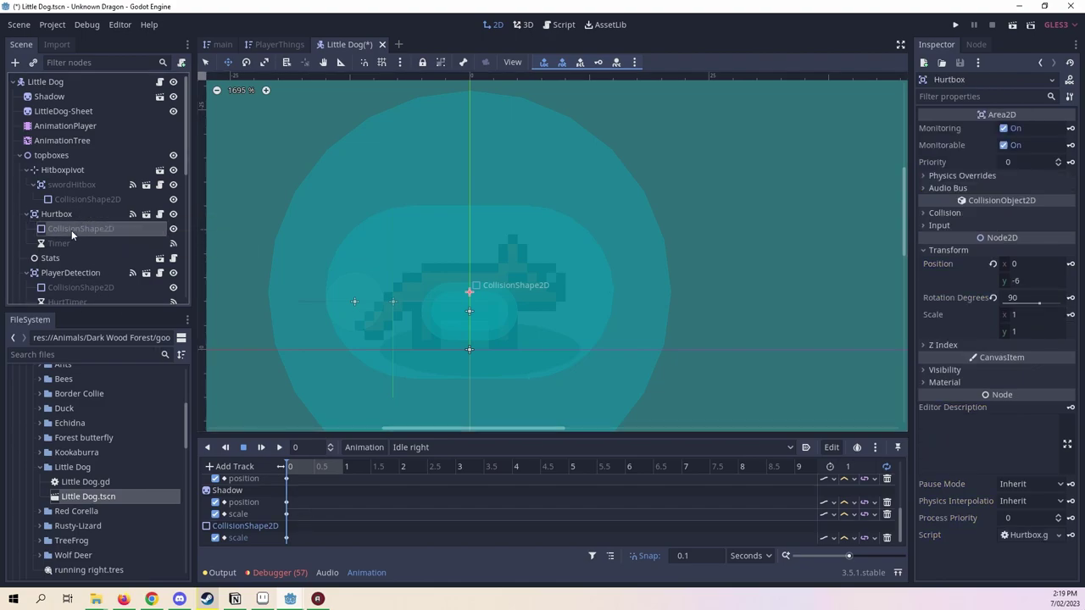
{"action": "left_click", "coordinate": [71, 229]}
{"action": "left_click", "coordinate": [411, 443]}
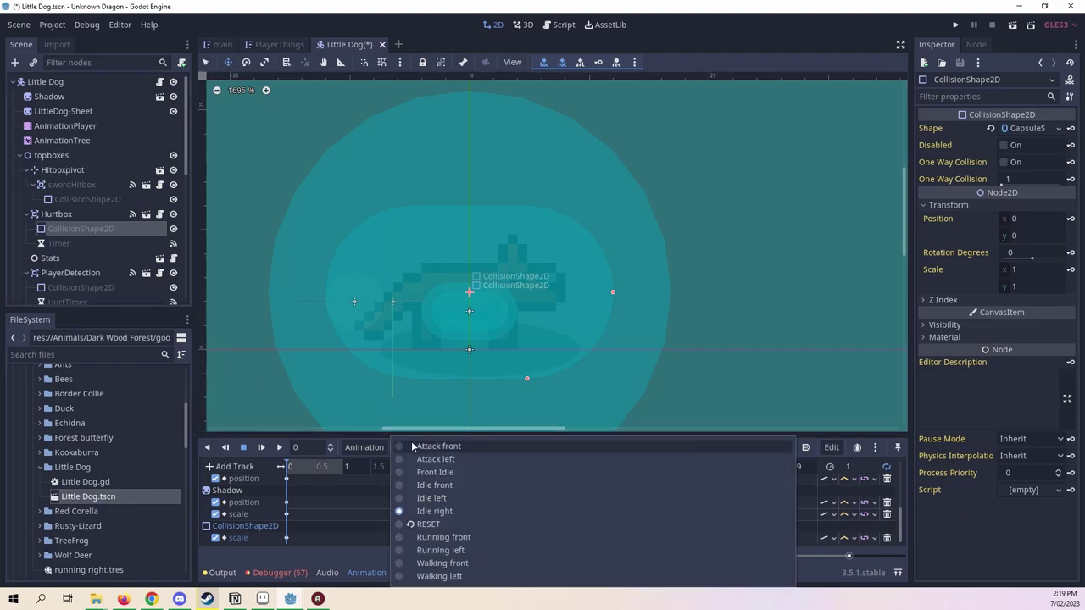
{"action": "left_click", "coordinate": [363, 445]}
{"action": "scroll", "coordinate": [442, 484], "scroll_direction": "up", "scroll_amount": 2}
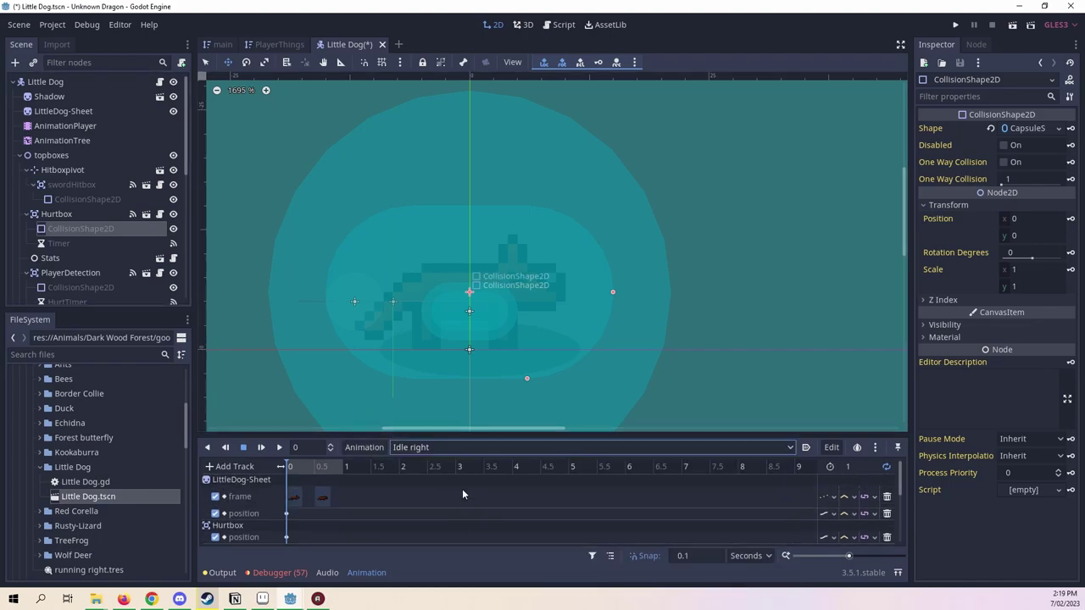
{"action": "left_click", "coordinate": [446, 444]}
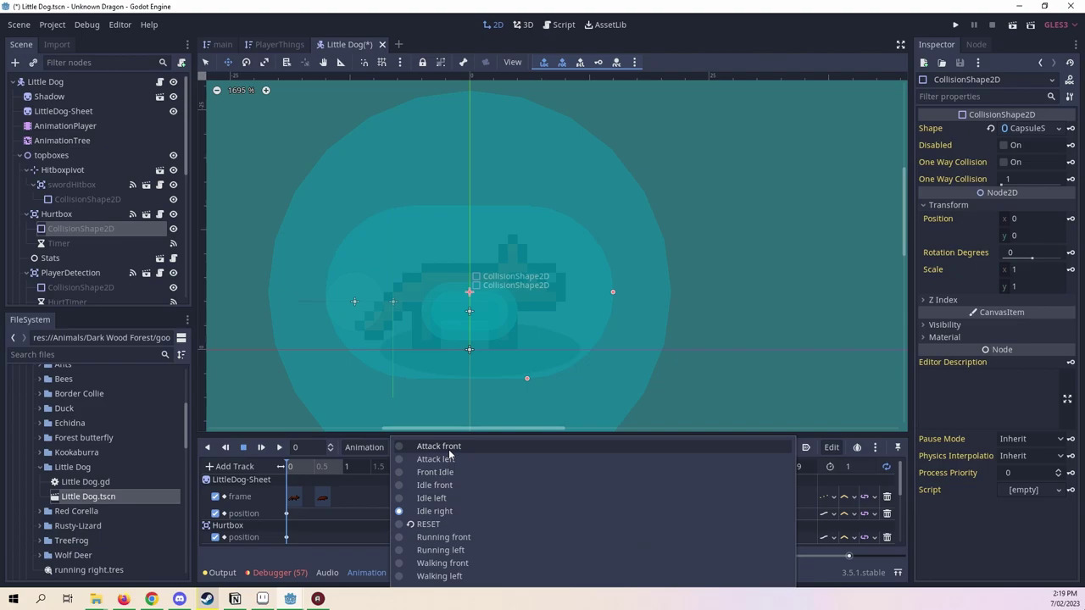
{"action": "left_click", "coordinate": [344, 481]}
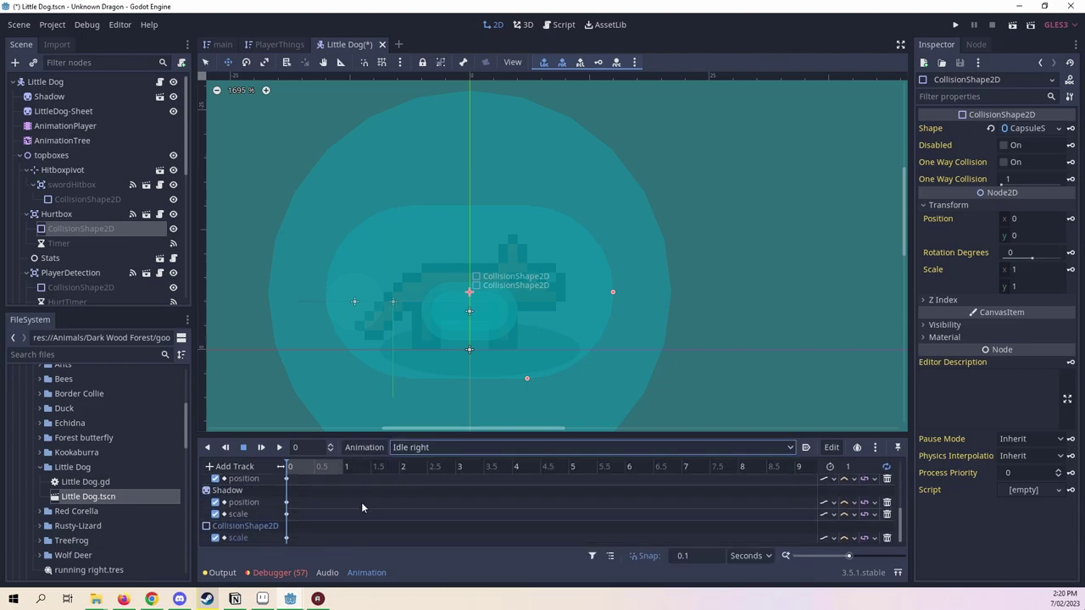
{"action": "left_click", "coordinate": [425, 444]}
{"action": "left_click", "coordinate": [371, 455]}
{"action": "scroll", "coordinate": [410, 494], "scroll_direction": "up", "scroll_amount": 5}
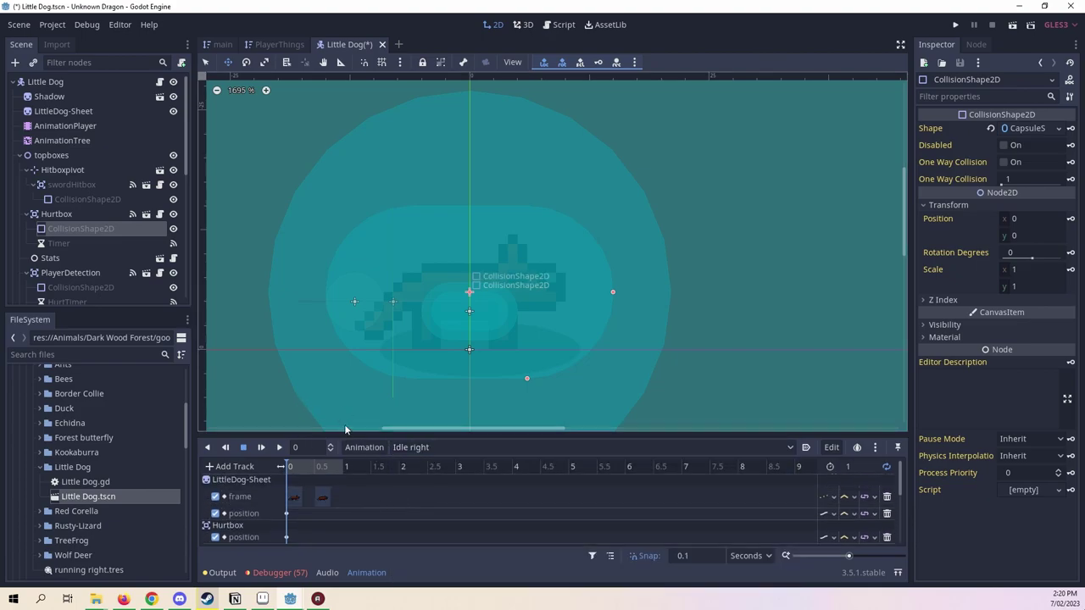
Duplicate Idle right and name the copy 'Walking right'.
{"action": "left_click", "coordinate": [366, 446]}
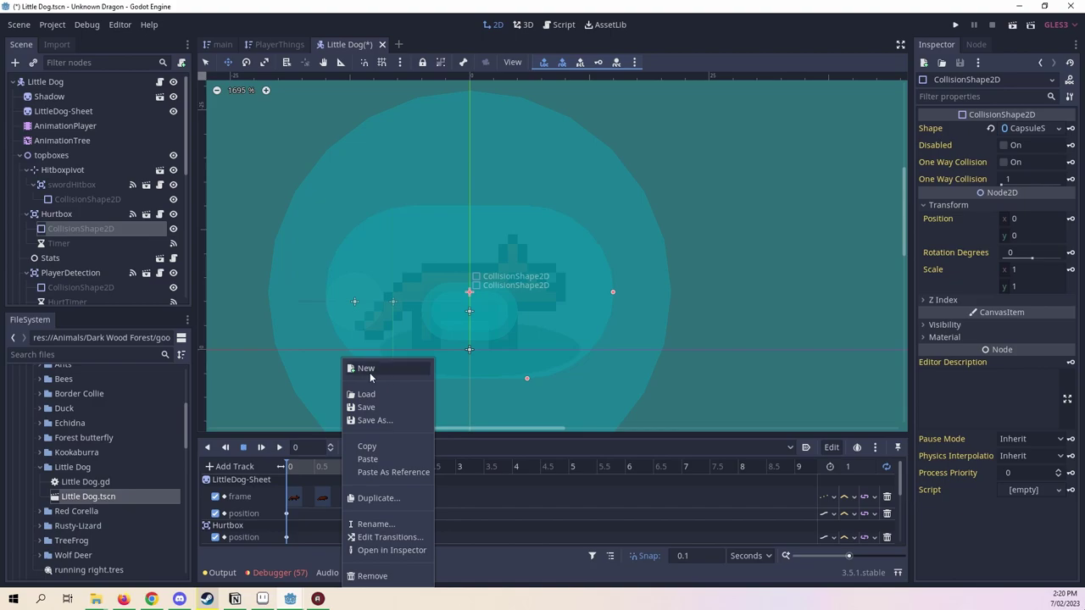
{"action": "left_click", "coordinate": [372, 499]}
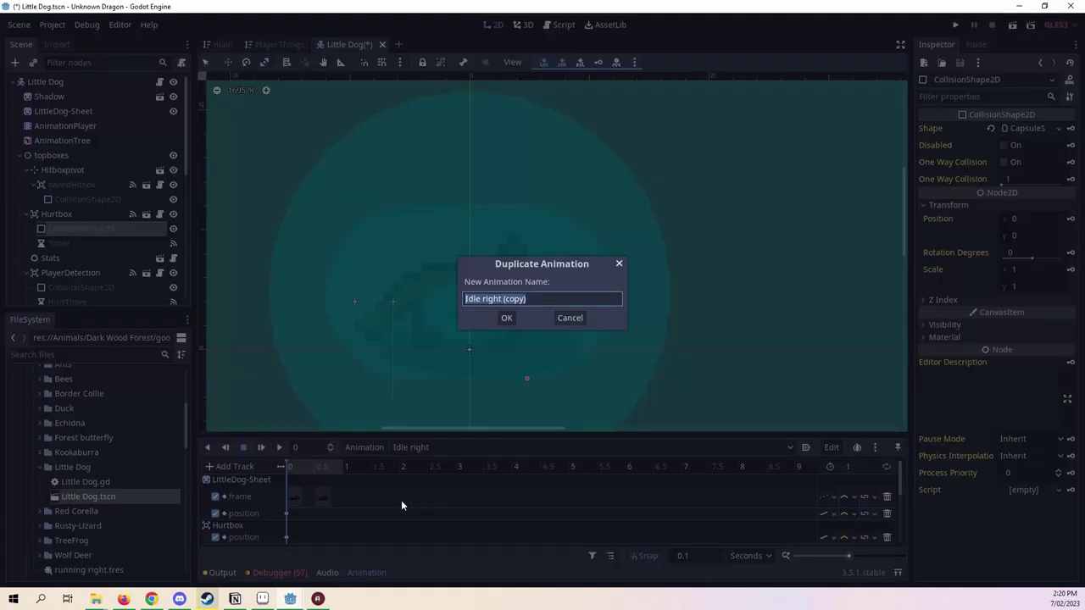
{"action": "left_click", "coordinate": [519, 299]}
{"action": "left_click_drag", "start_coordinate": [536, 298], "coordinate": [440, 298]}
{"action": "left_click", "coordinate": [469, 303]}
{"action": "type", "text": "Walking"}
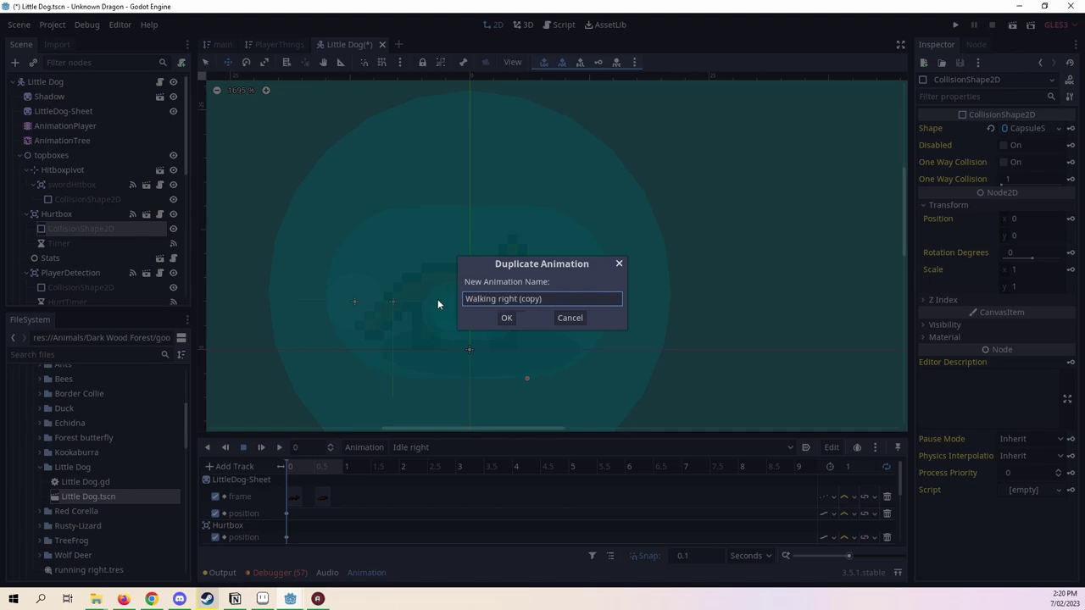
{"action": "left_click_drag", "start_coordinate": [542, 299], "coordinate": [518, 300]}
{"action": "key", "text": "BackSpace"}
{"action": "left_click", "coordinate": [519, 317]}
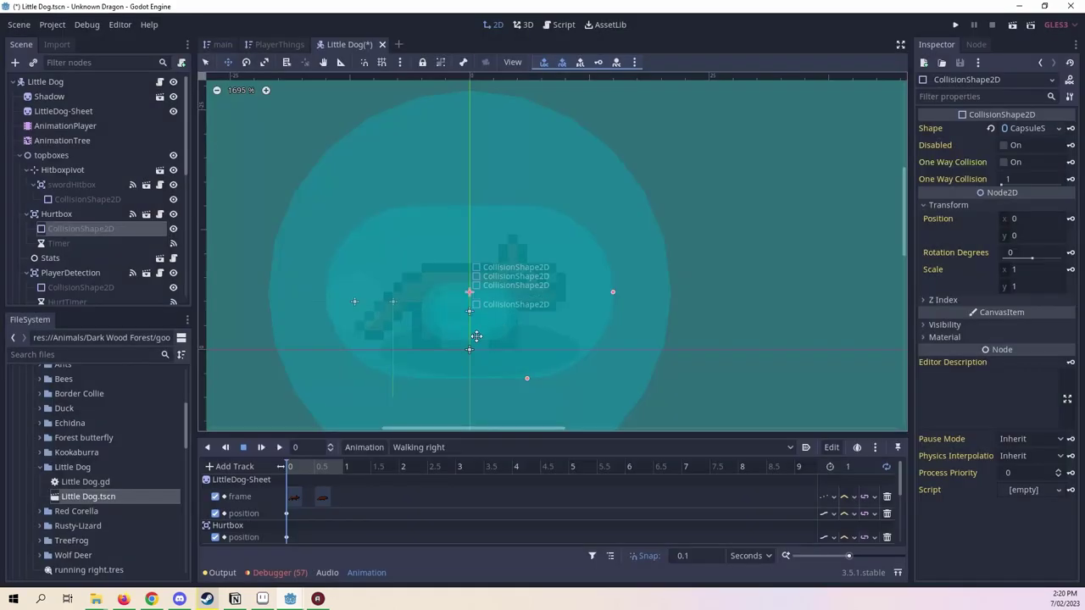
Delete both copied sprite frame keys and return the playhead to the start.
{"action": "left_click", "coordinate": [344, 468]}
{"action": "left_click_drag", "start_coordinate": [374, 495], "coordinate": [283, 507]}
{"action": "key", "text": "Delete"}
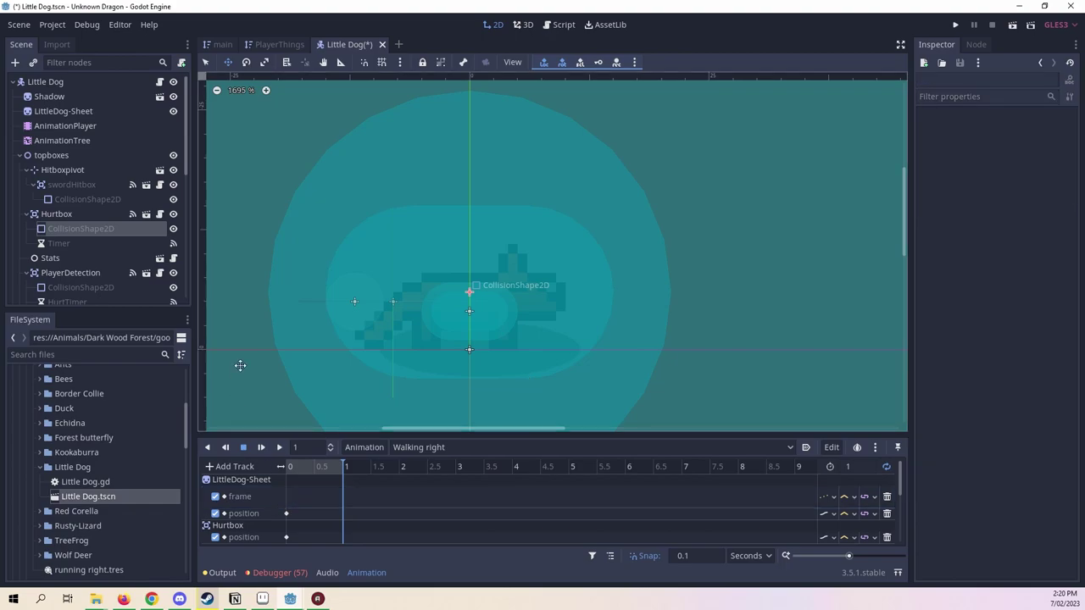
{"action": "left_click", "coordinate": [289, 467]}
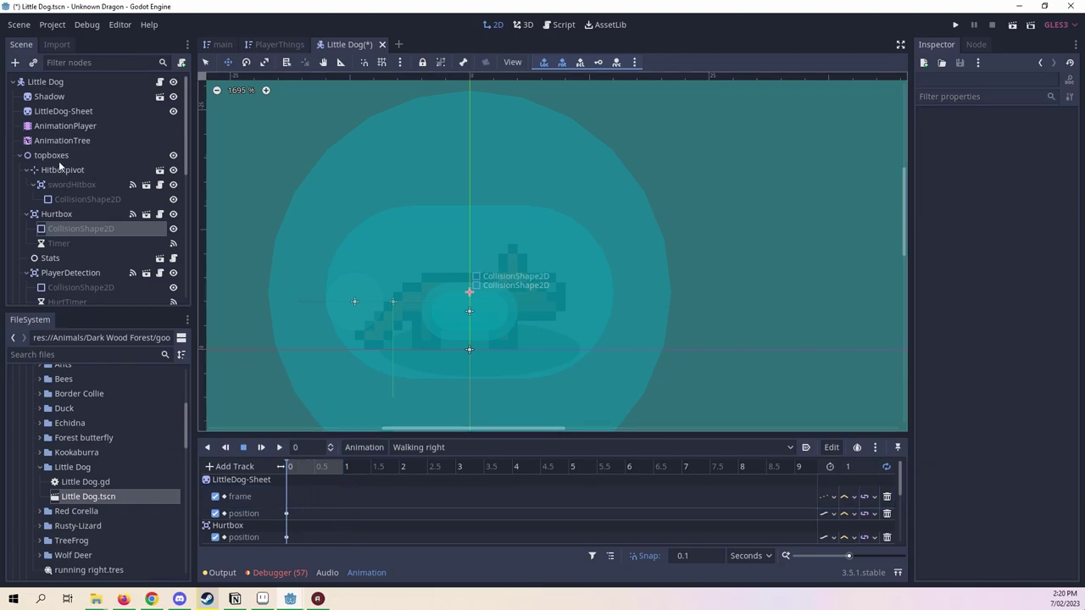
Save the Little Dog scene from its tab menu, then select the LittleDog-Sheet node.
{"action": "left_click", "coordinate": [66, 80]}
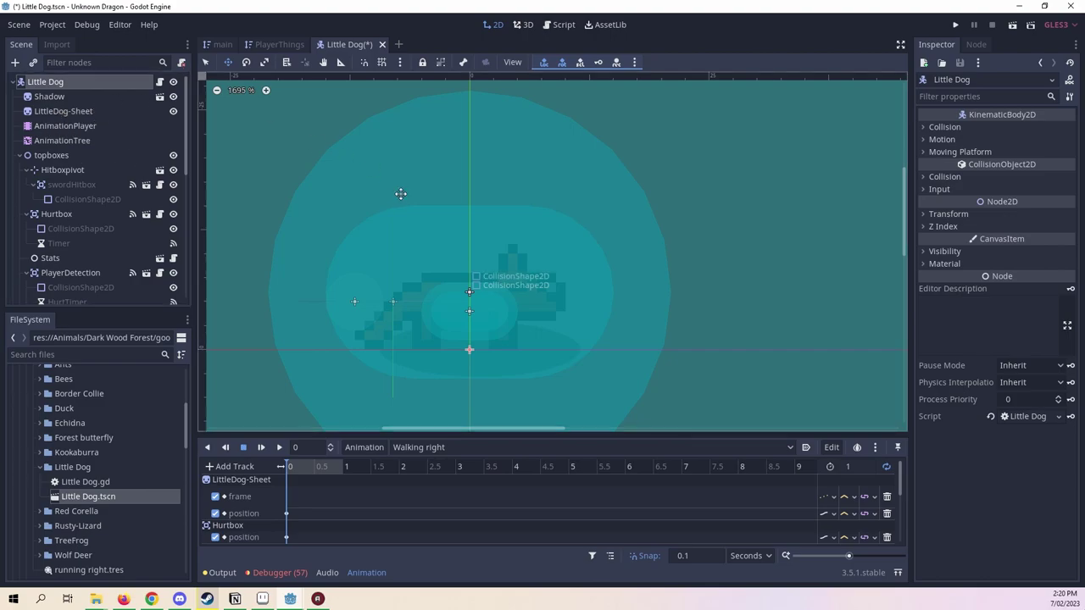
{"action": "right_click", "coordinate": [343, 50]}
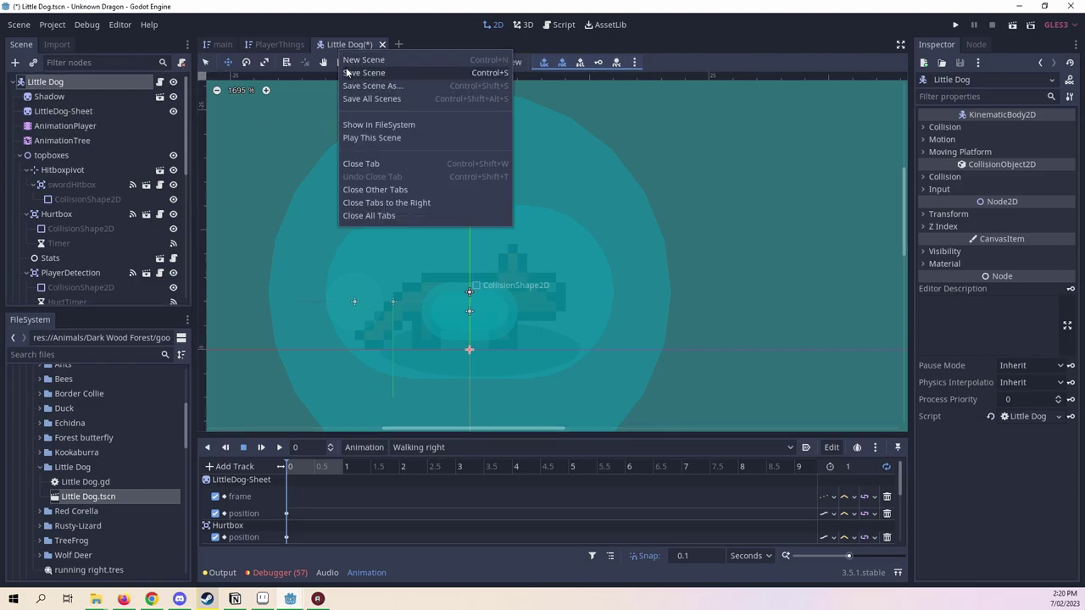
{"action": "left_click", "coordinate": [344, 72]}
{"action": "middle_click_drag", "start_coordinate": [429, 242], "coordinate": [478, 251]}
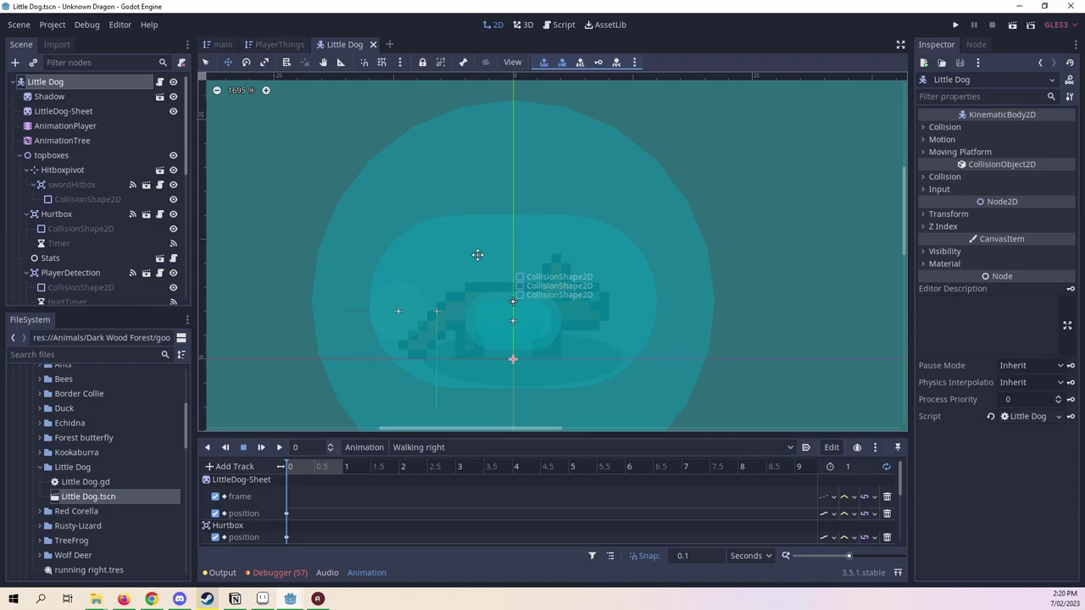
{"action": "left_click", "coordinate": [90, 112]}
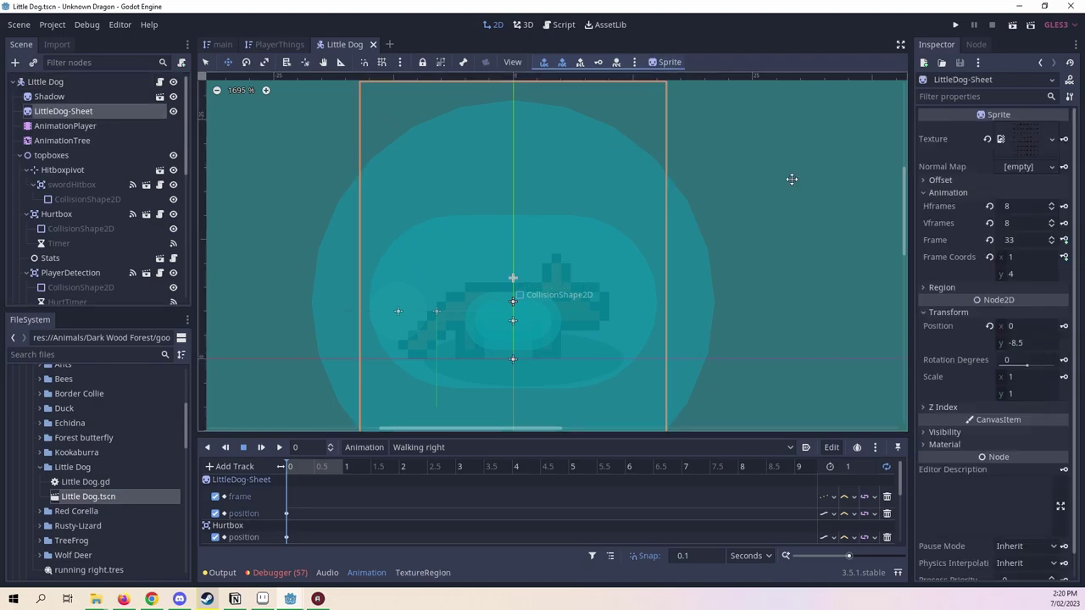
Key sprite frames 34 through 40 in sequence on the Walking right frame track.
{"action": "left_click", "coordinate": [1052, 241]}
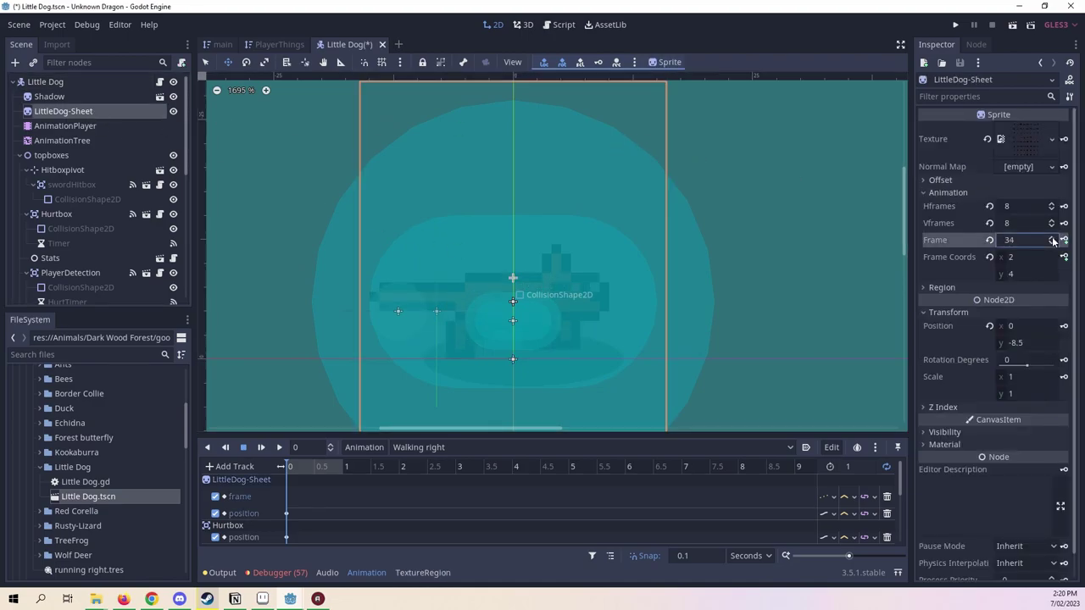
{"action": "left_click", "coordinate": [1064, 240]}
{"action": "left_click", "coordinate": [1064, 240]}
{"action": "left_click", "coordinate": [1063, 240]}
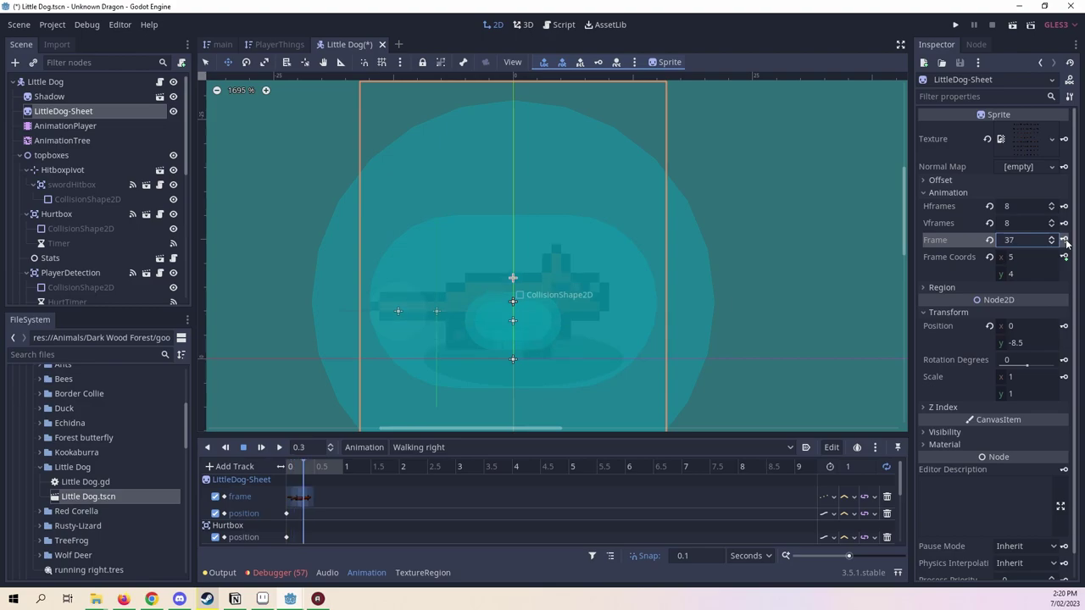
{"action": "left_click", "coordinate": [1063, 240]}
{"action": "left_click", "coordinate": [1063, 240]}
{"action": "left_click", "coordinate": [1063, 239]}
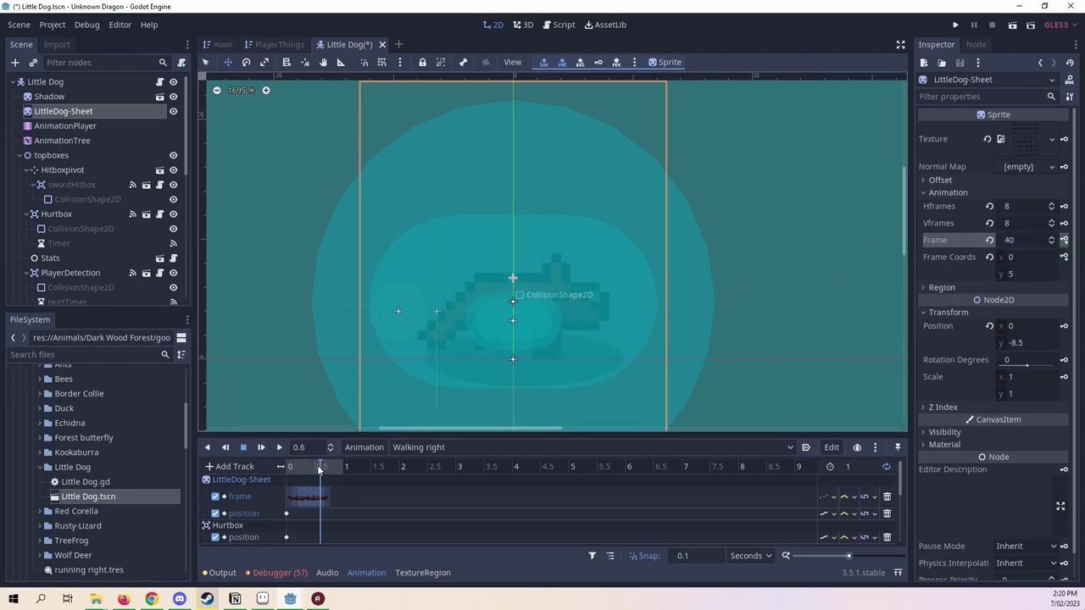
Set the Walking right length to 0.6 seconds and preview the animation.
{"action": "left_click", "coordinate": [280, 447]}
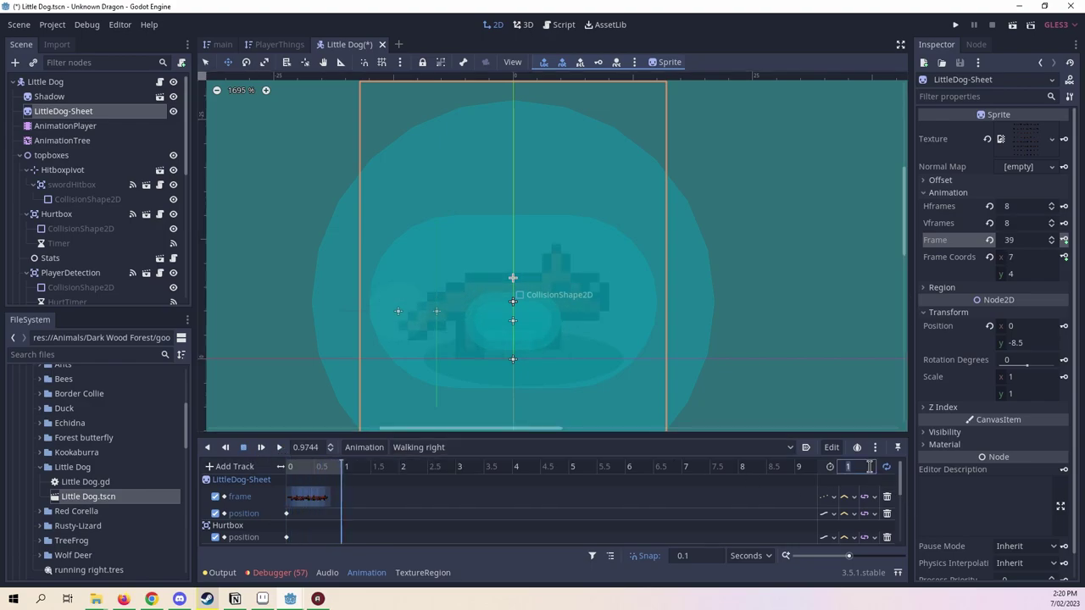
{"action": "type", "text": "0.6"}
{"action": "key", "text": "Return"}
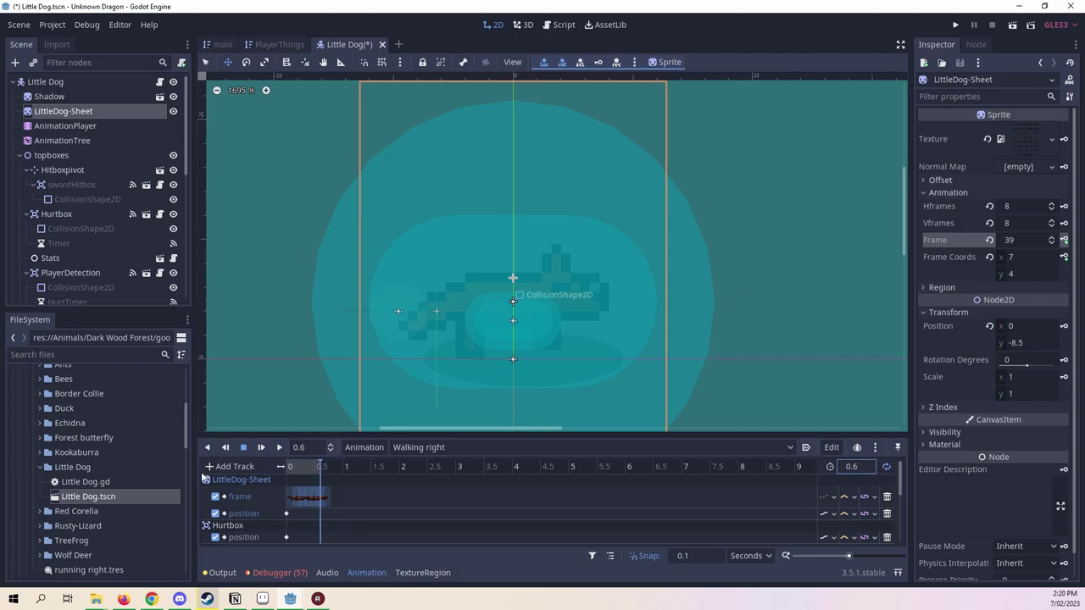
{"action": "left_click", "coordinate": [263, 448]}
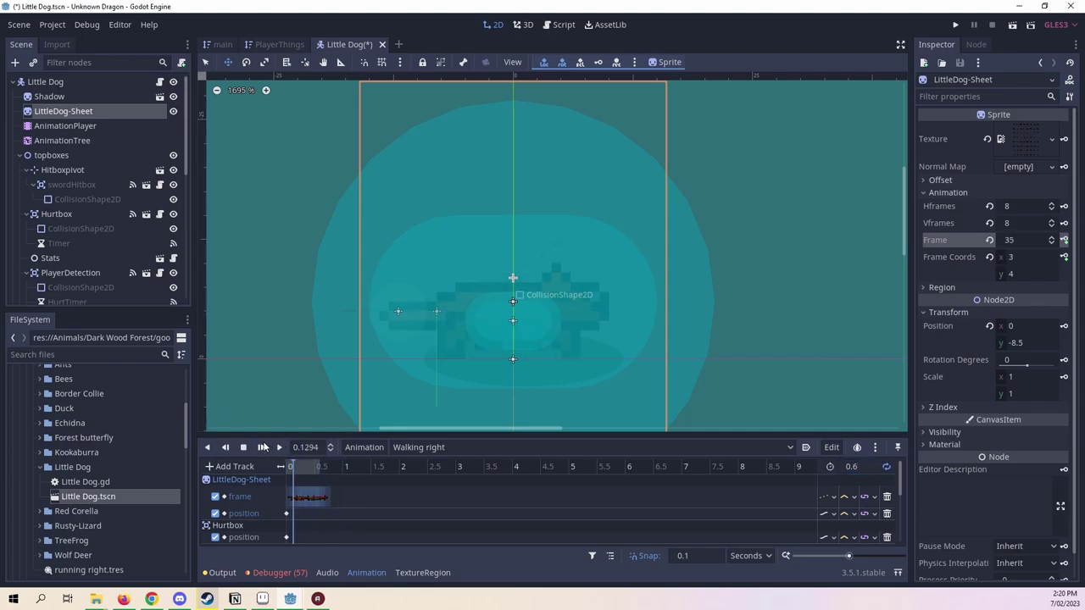
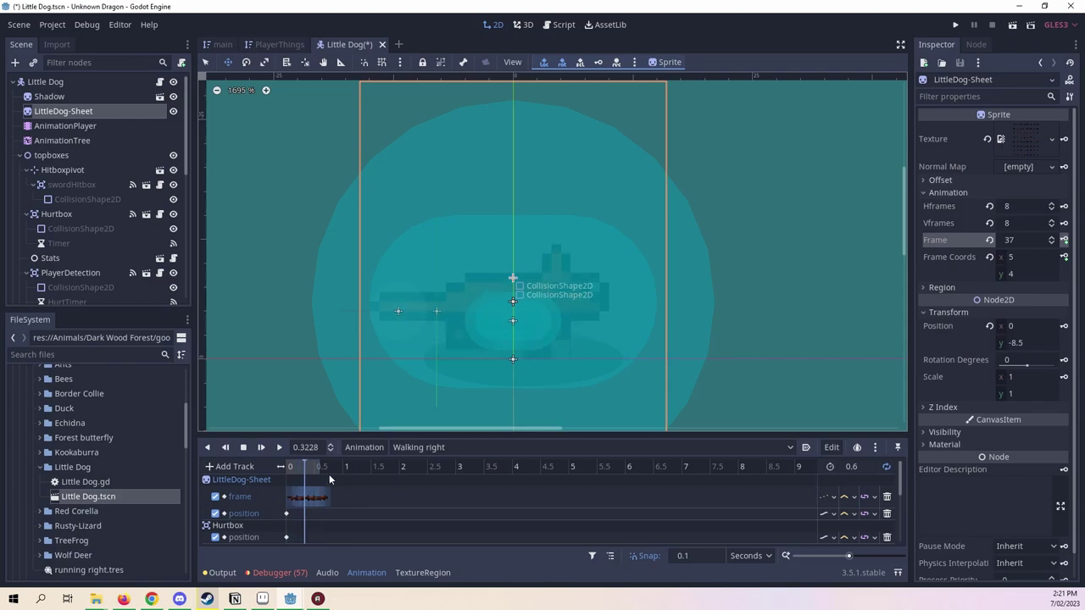
At the start of Walking right, select the Shadow sprite and nudge it to x -1.
{"action": "left_click", "coordinate": [292, 467]}
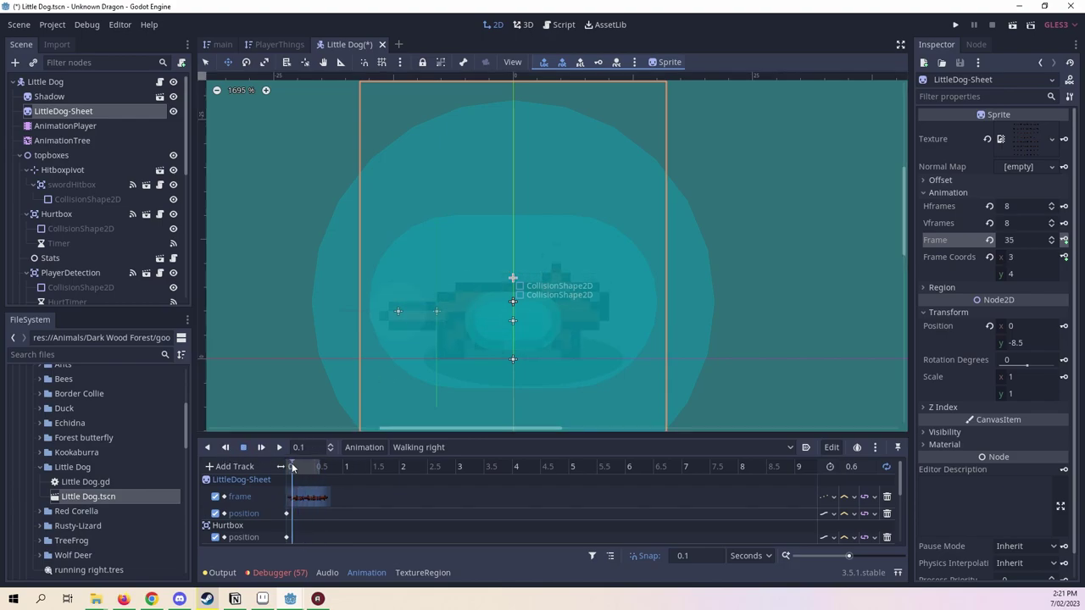
{"action": "left_click_drag", "start_coordinate": [292, 467], "coordinate": [322, 472]}
{"action": "left_click", "coordinate": [288, 467]}
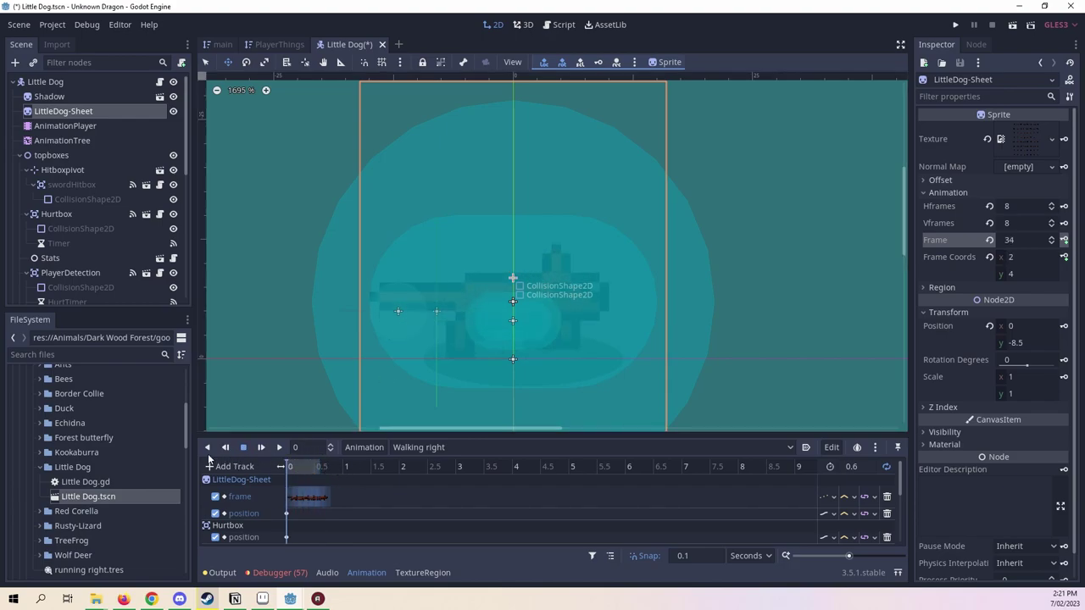
{"action": "left_click", "coordinate": [53, 97]}
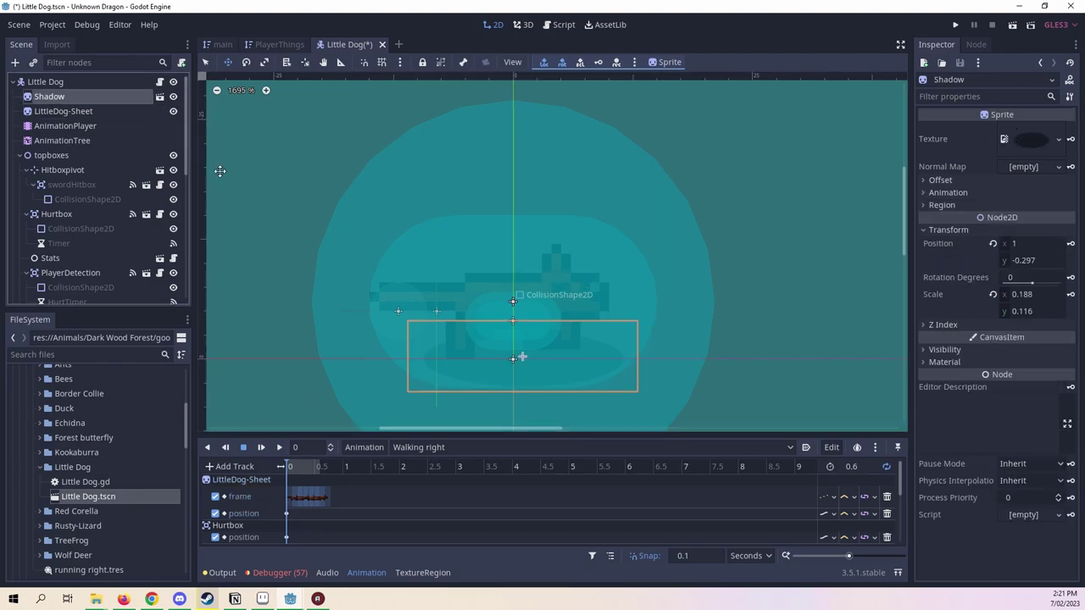
{"action": "left_click_drag", "start_coordinate": [394, 317], "coordinate": [385, 318]}
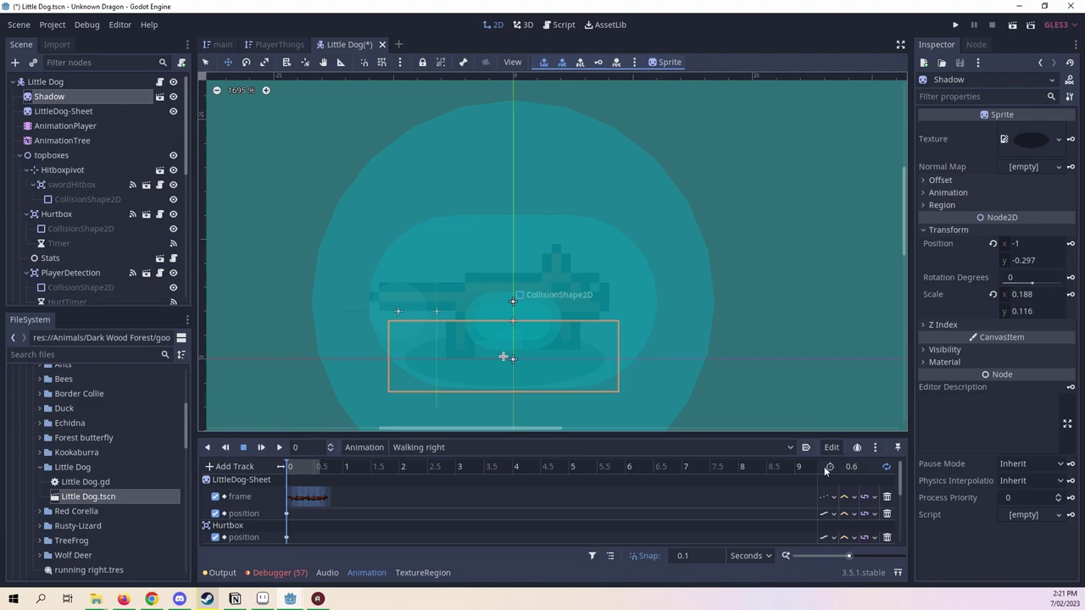
Key the Shadow's scale and position at the start and preview Walking right playback.
{"action": "left_click", "coordinate": [1069, 295]}
{"action": "left_click", "coordinate": [278, 447]}
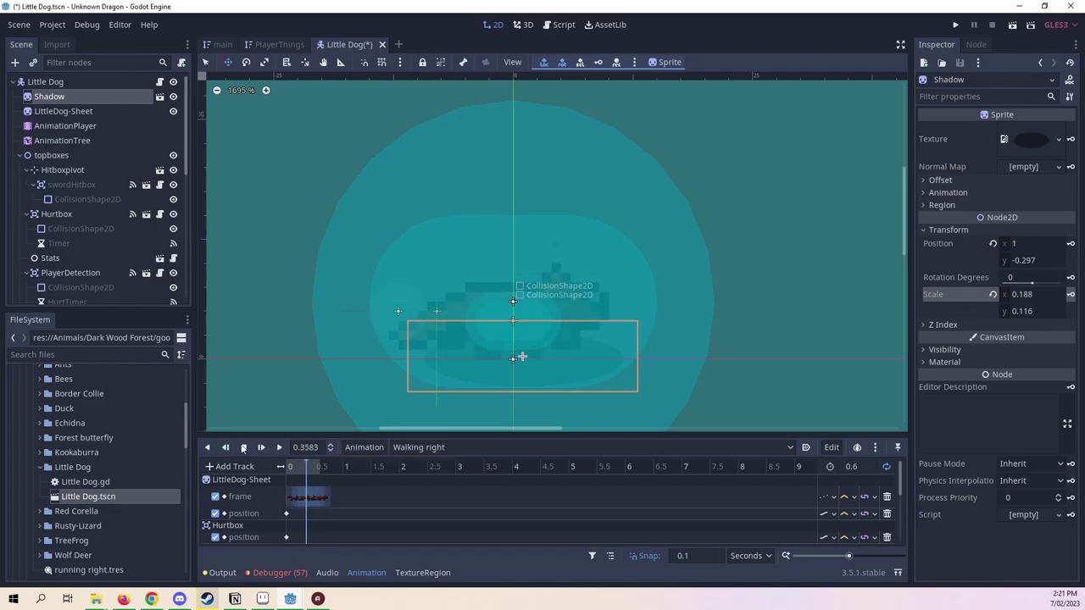
{"action": "left_click", "coordinate": [243, 447]}
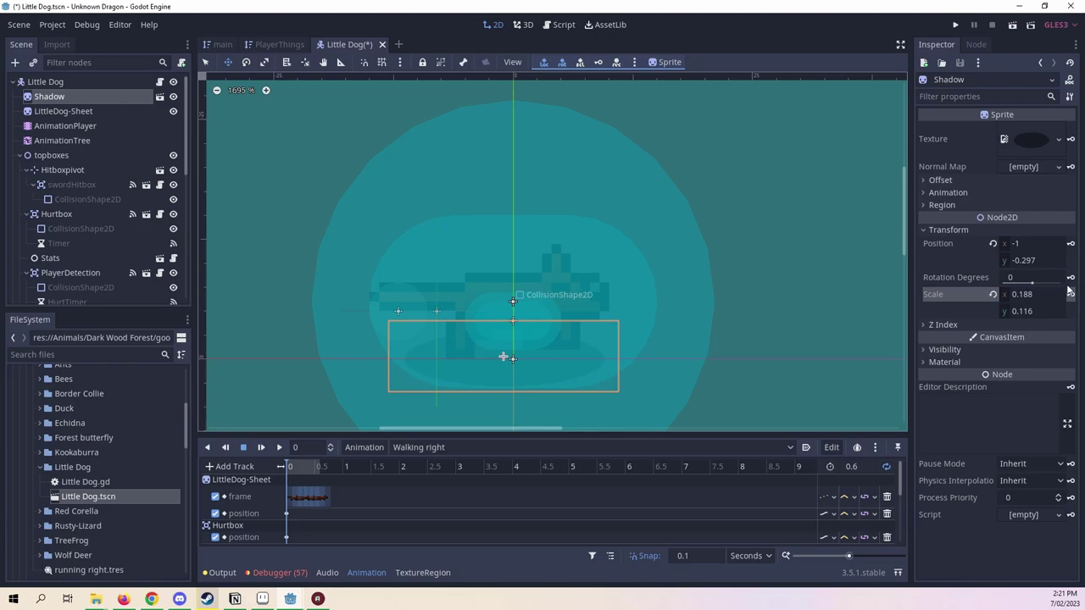
{"action": "left_click", "coordinate": [1071, 244]}
{"action": "left_click", "coordinate": [282, 450]}
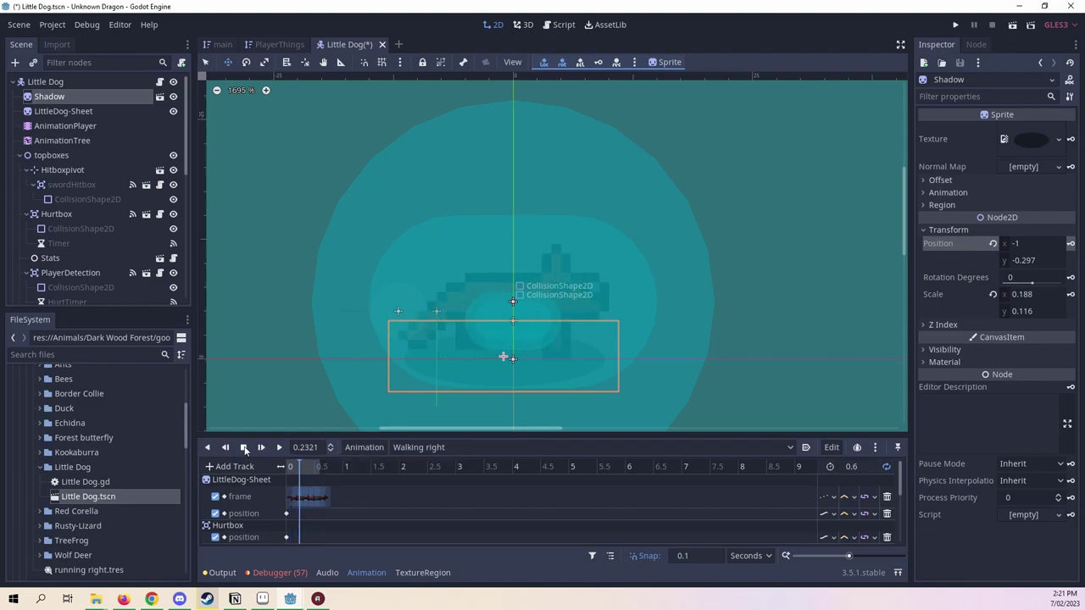
{"action": "left_click", "coordinate": [431, 455]}
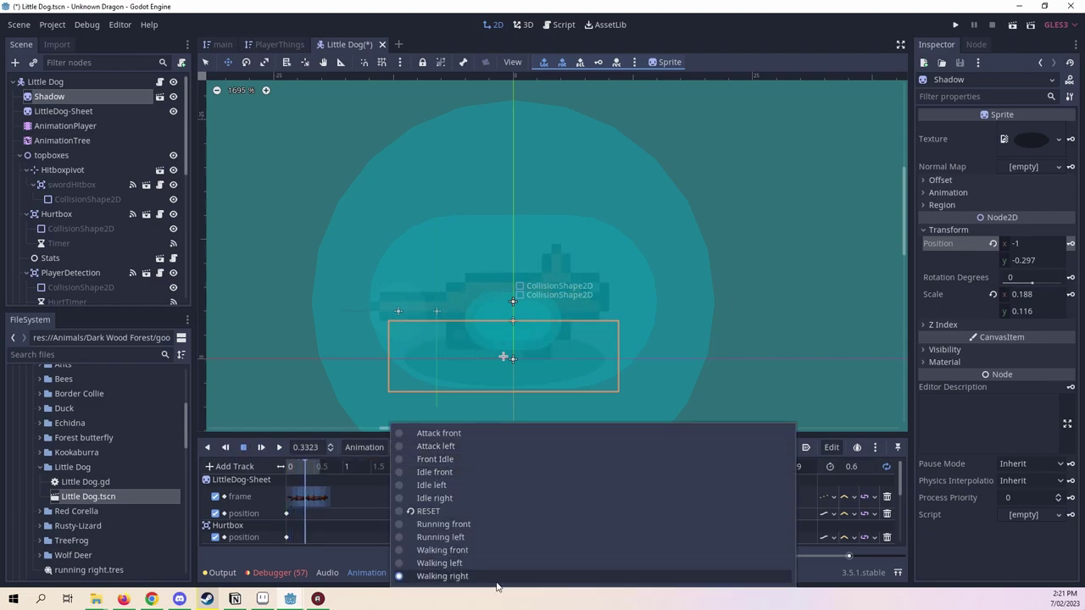
Duplicate the Walking right animation.
{"action": "left_click", "coordinate": [350, 448]}
{"action": "left_click", "coordinate": [351, 447]}
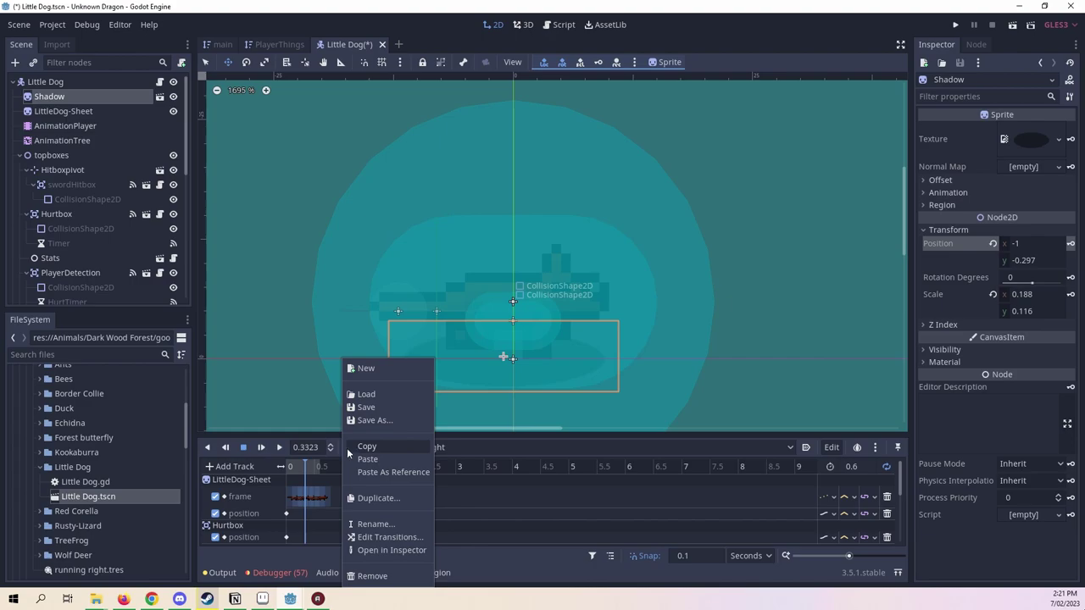
{"action": "left_click", "coordinate": [326, 466]}
{"action": "left_click", "coordinate": [319, 467]}
{"action": "left_click", "coordinate": [364, 447]}
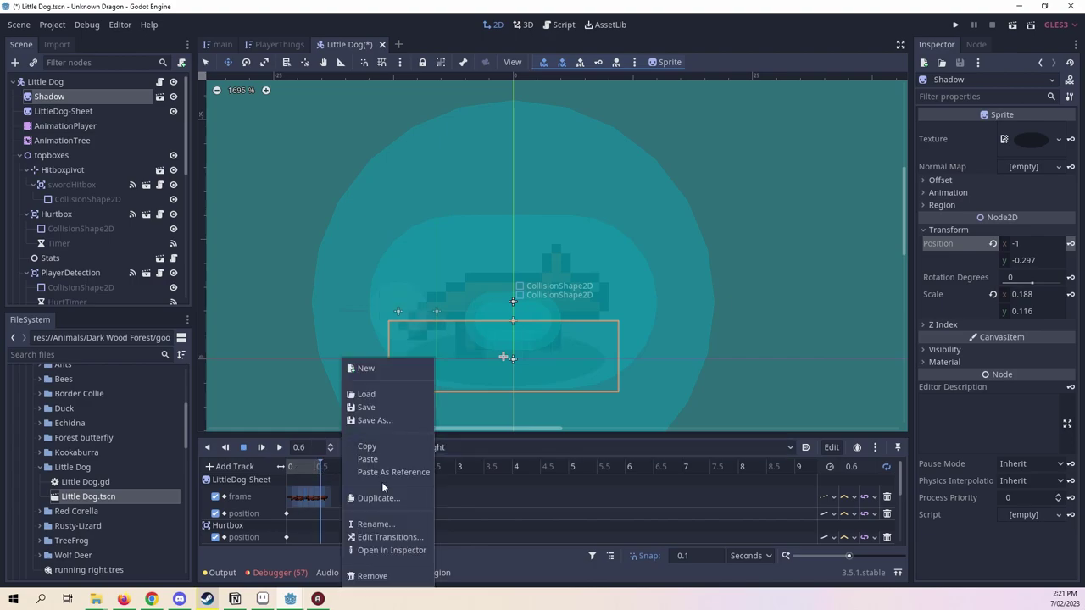
{"action": "left_click", "coordinate": [378, 498]}
Name the duplicate 'Running right' and confirm it.
{"action": "left_click", "coordinate": [498, 297]}
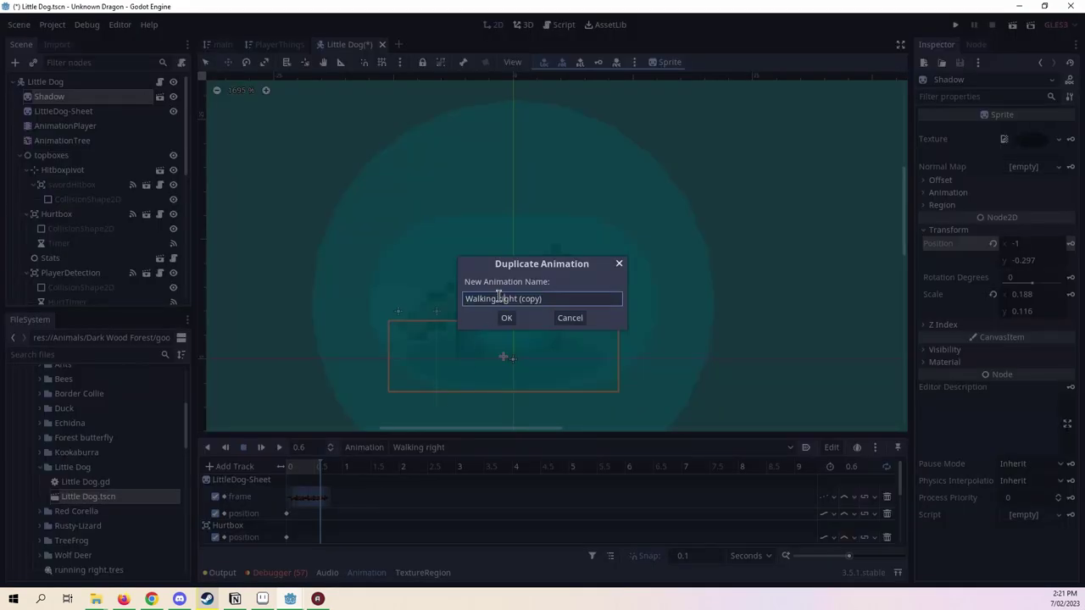
{"action": "left_click_drag", "start_coordinate": [498, 298], "coordinate": [387, 306]}
{"action": "type", "text": "Runnion"}
{"action": "key", "text": "BackSpace"}
{"action": "key", "text": "BackSpace"}
{"action": "type", "text": "n"}
{"action": "type", "text": "g"}
{"action": "left_click_drag", "start_coordinate": [555, 298], "coordinate": [520, 300]}
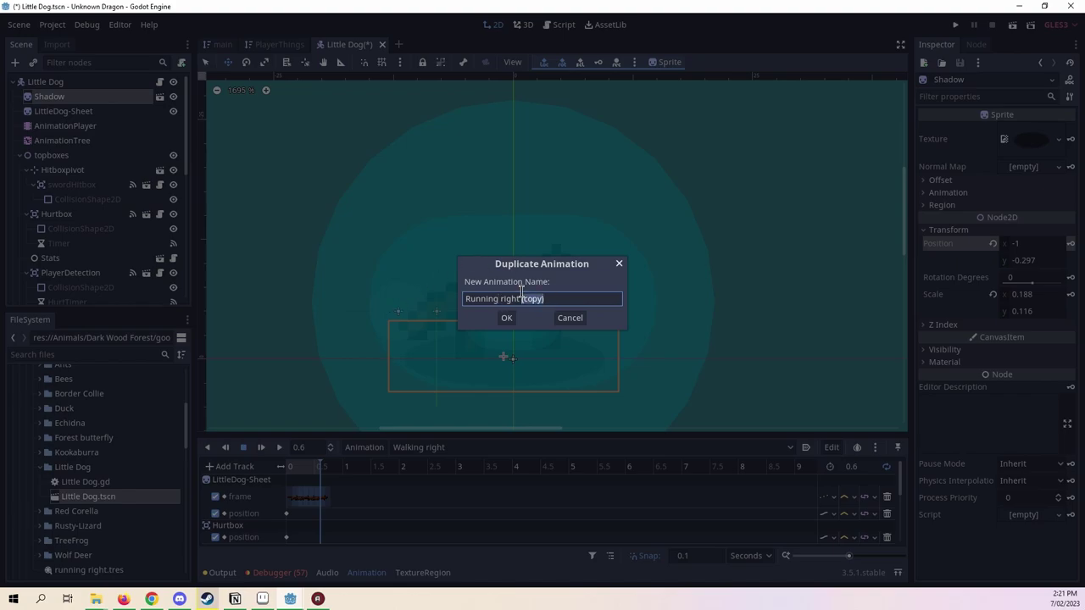
{"action": "key", "text": "BackSpace"}
{"action": "left_click", "coordinate": [507, 318]}
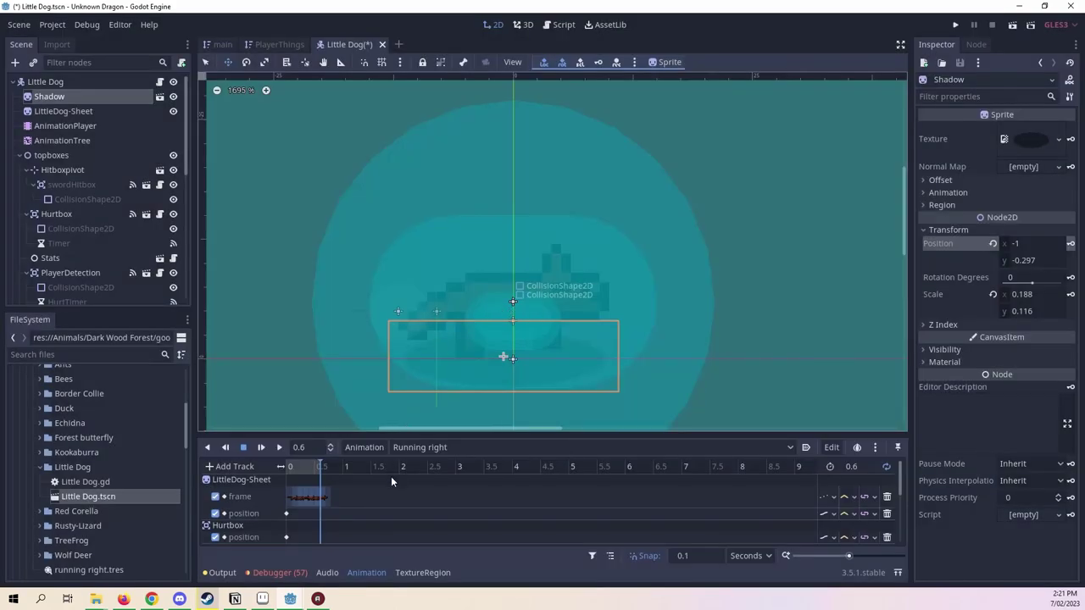
Delete all copied keyframes on Running right's frame track.
{"action": "left_click_drag", "start_coordinate": [390, 495], "coordinate": [274, 496]}
{"action": "key", "text": "Delete"}
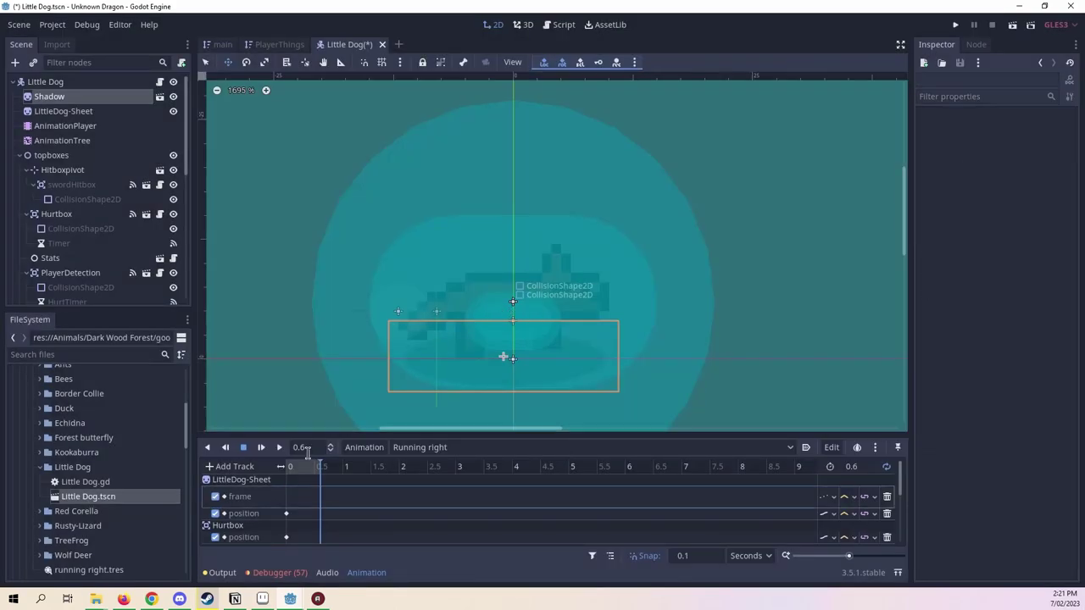
{"action": "left_click", "coordinate": [293, 468]}
{"action": "left_click", "coordinate": [289, 467]}
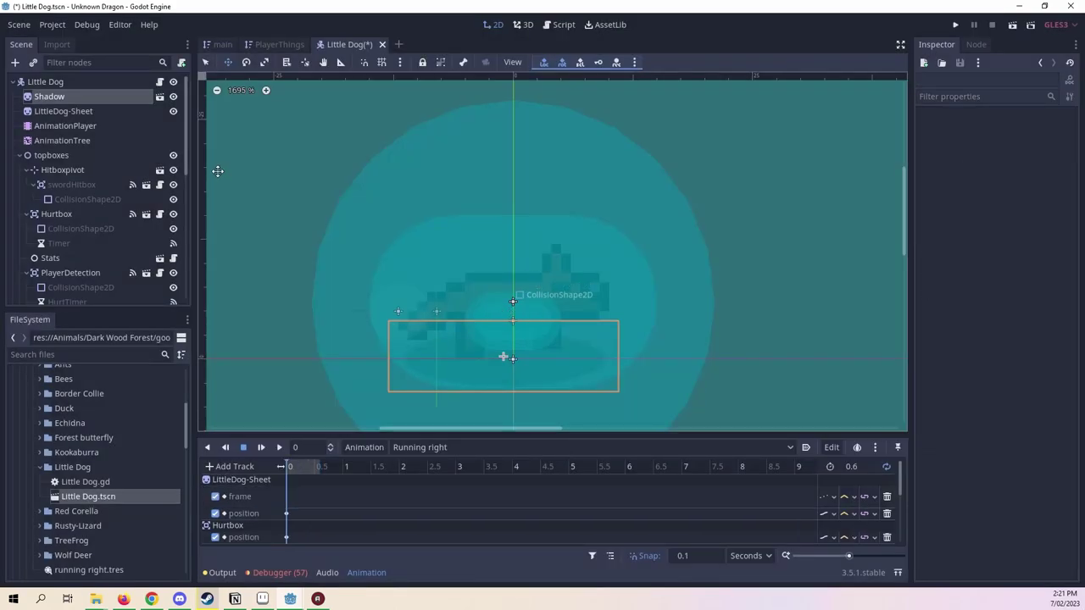
Key the LittleDog-Sheet sprite frames from frame 40 onward on the Running right track.
{"action": "left_click", "coordinate": [100, 114]}
{"action": "left_click", "coordinate": [1051, 238]}
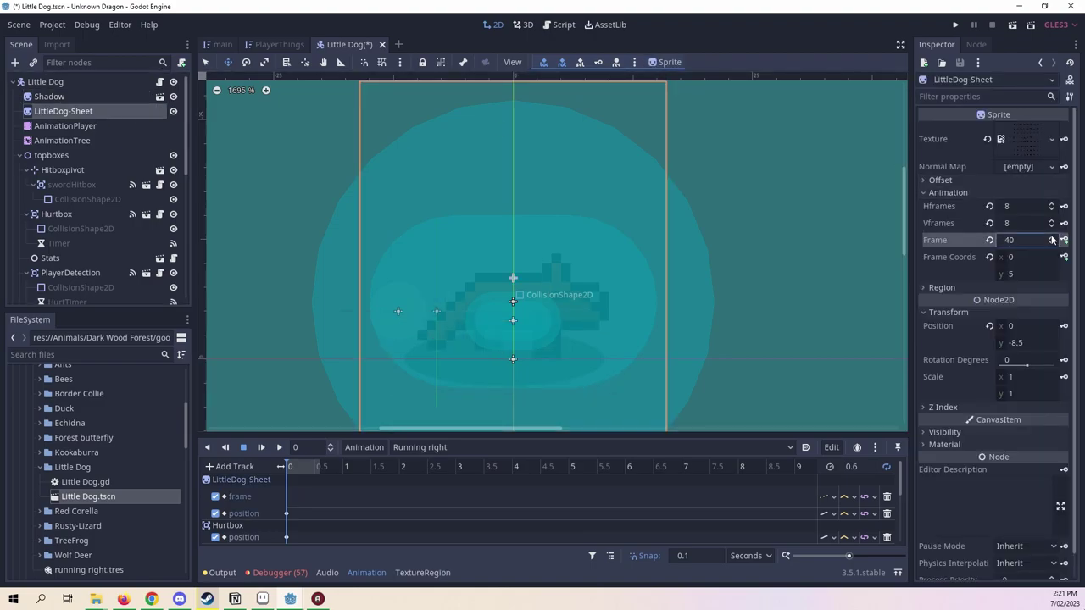
{"action": "left_click", "coordinate": [1065, 240]}
{"action": "left_click", "coordinate": [1065, 240]}
{"action": "left_click", "coordinate": [1064, 243]}
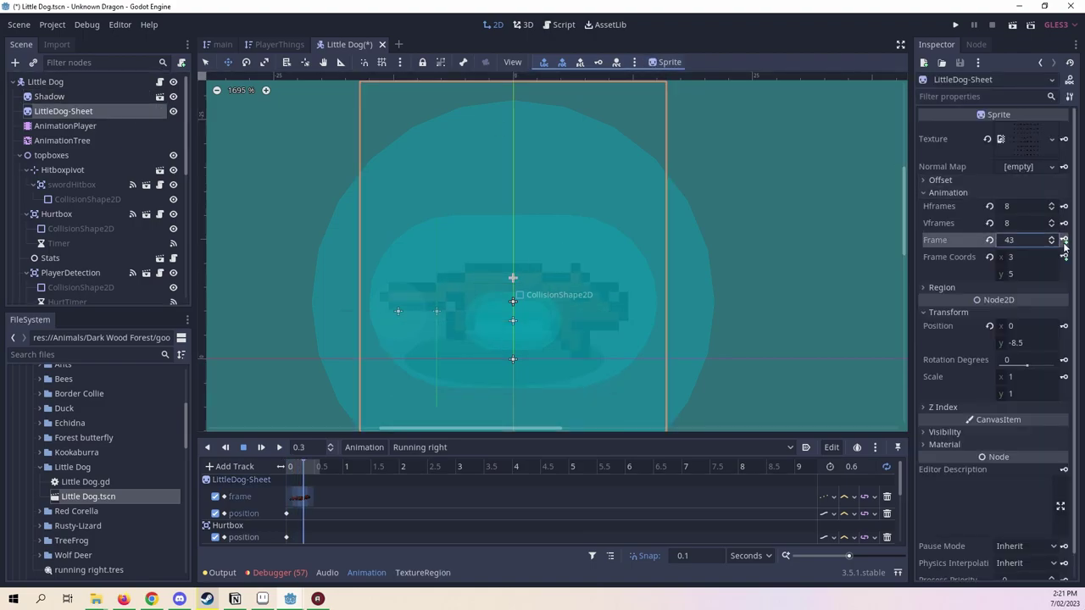
{"action": "left_click", "coordinate": [1064, 243]}
{"action": "left_click", "coordinate": [1064, 243]}
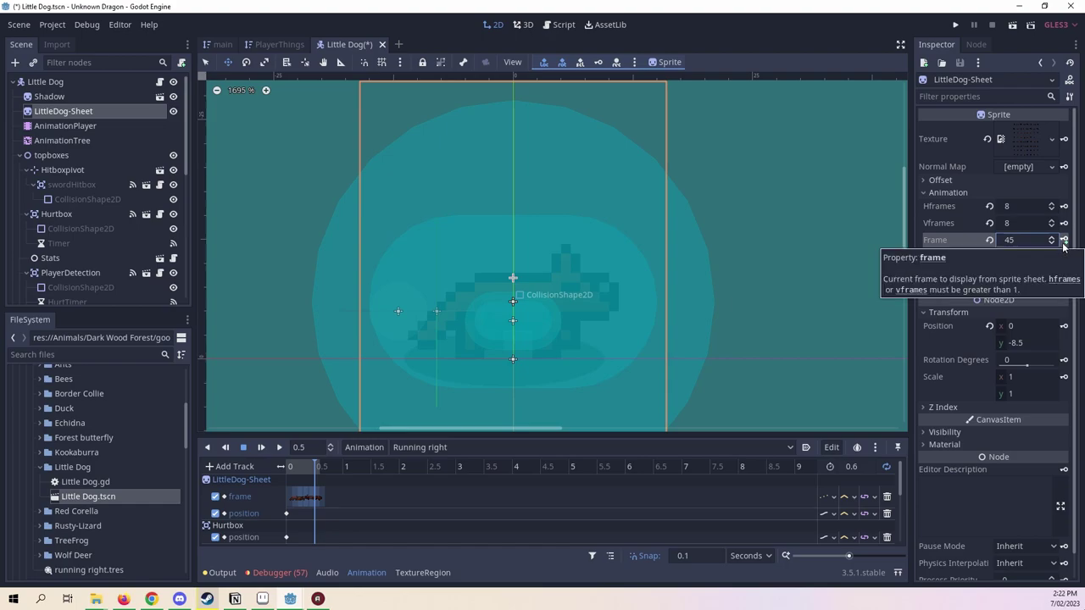
{"action": "left_click", "coordinate": [1064, 242]}
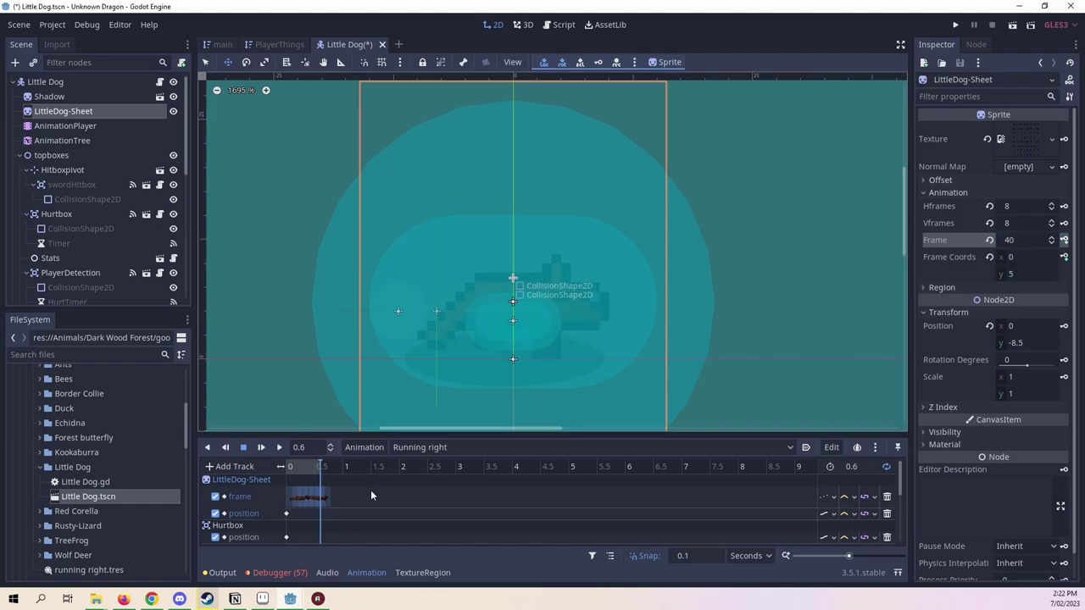
Scrub through the new running frames to check them.
{"action": "left_click", "coordinate": [286, 480]}
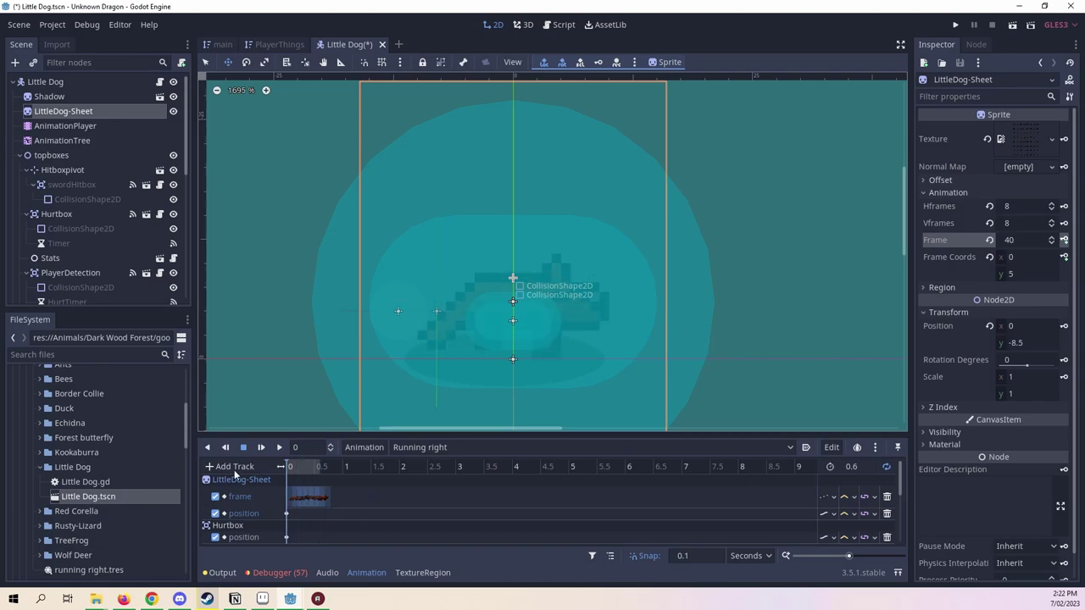
{"action": "left_click_drag", "start_coordinate": [292, 469], "coordinate": [313, 475]}
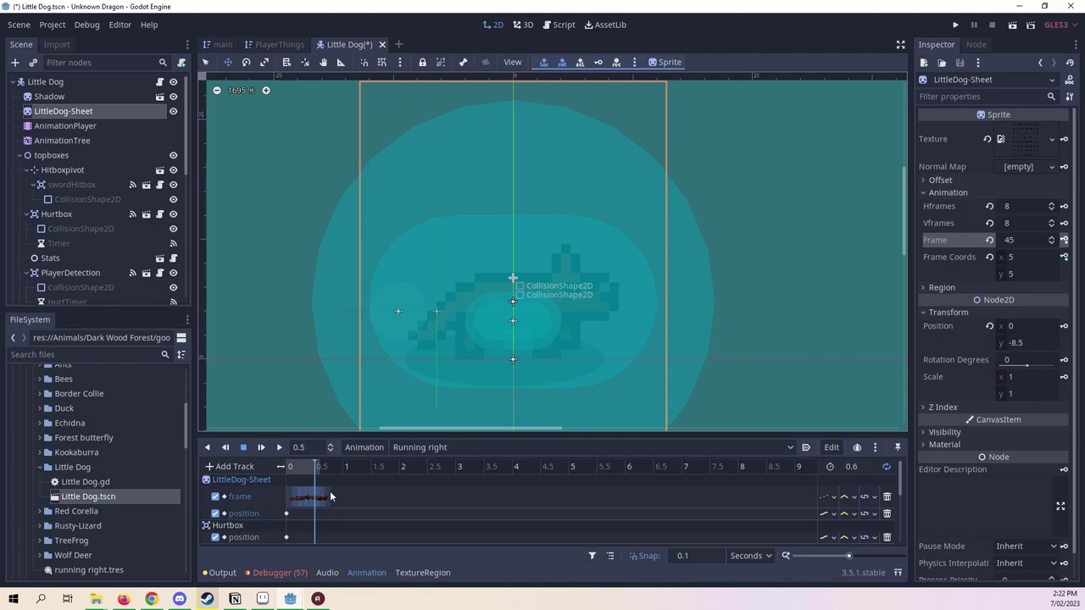
{"action": "left_click", "coordinate": [331, 497]}
{"action": "left_click", "coordinate": [322, 511]}
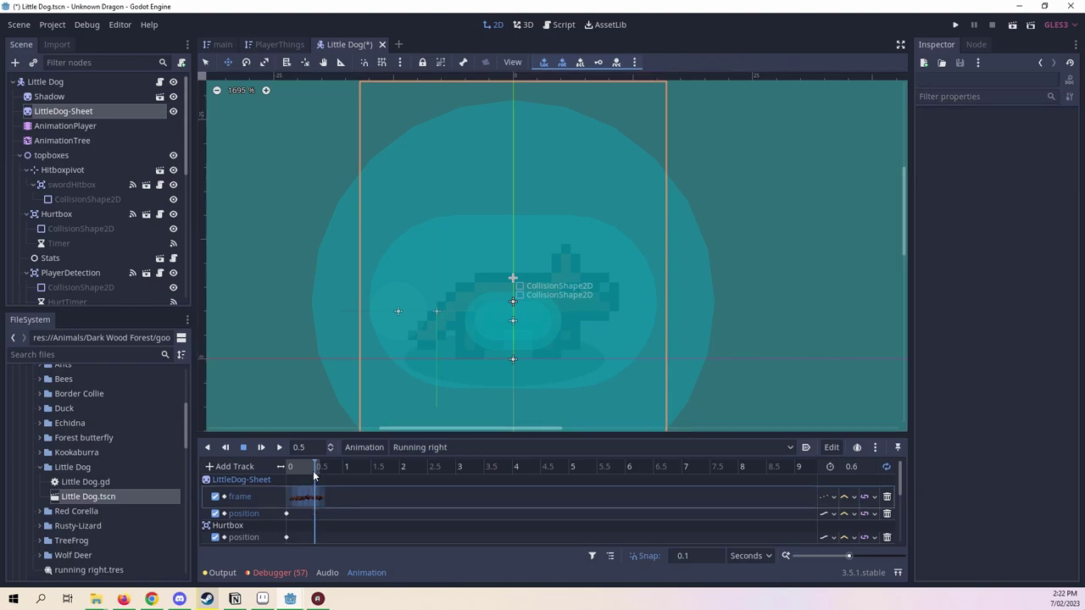
{"action": "left_click_drag", "start_coordinate": [313, 475], "coordinate": [290, 470]}
Set the Running right animation length to 0.4 seconds and play it.
{"action": "left_click", "coordinate": [872, 467]}
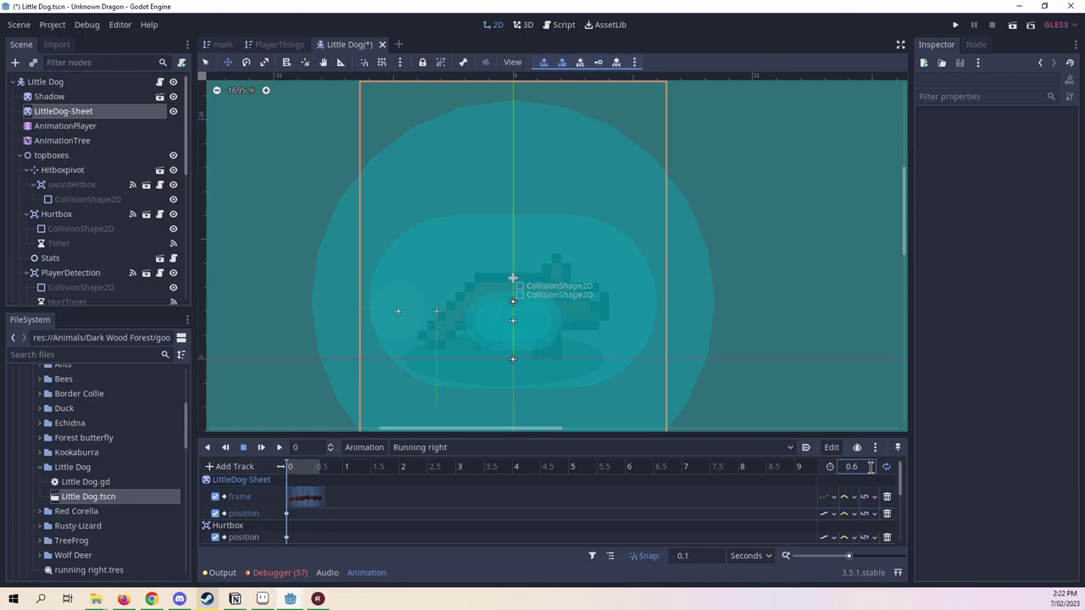
{"action": "type", "text": "4"}
{"action": "key", "text": "Return"}
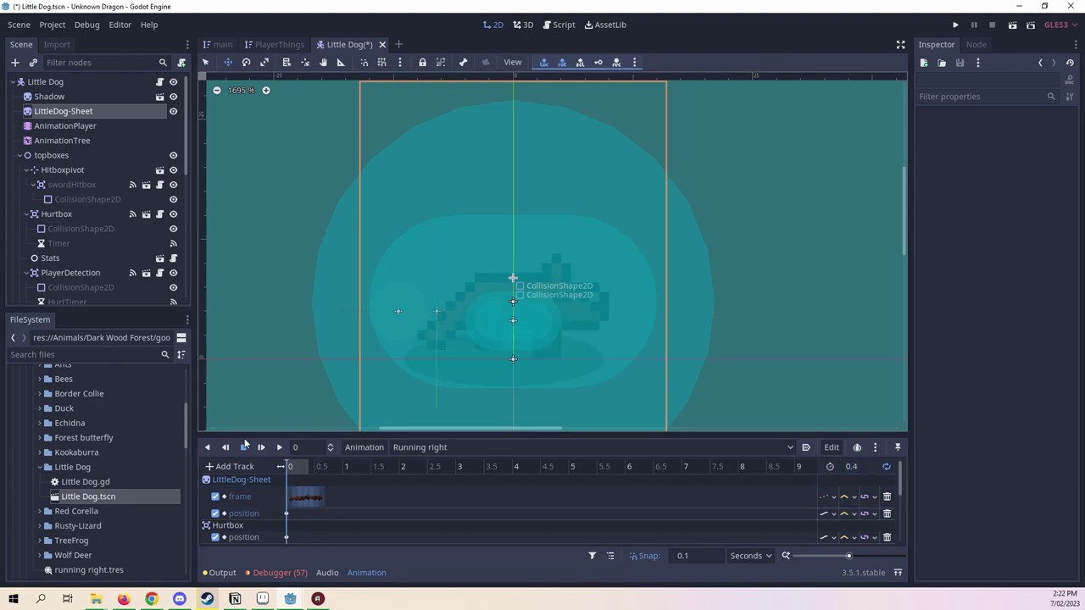
{"action": "left_click", "coordinate": [279, 448]}
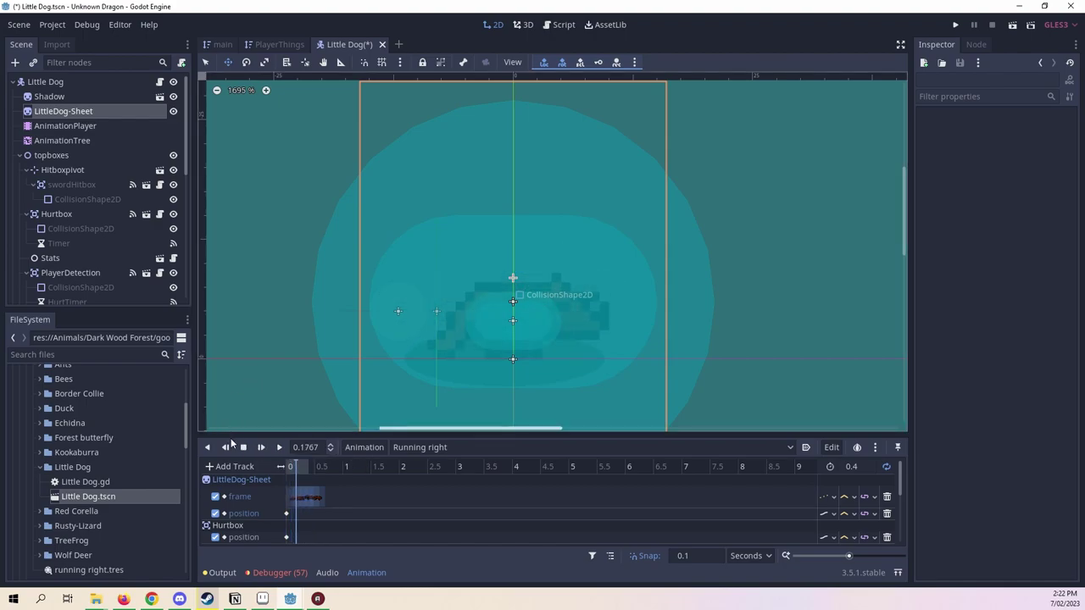
Duplicate the Running right animation.
{"action": "right_click", "coordinate": [333, 451]}
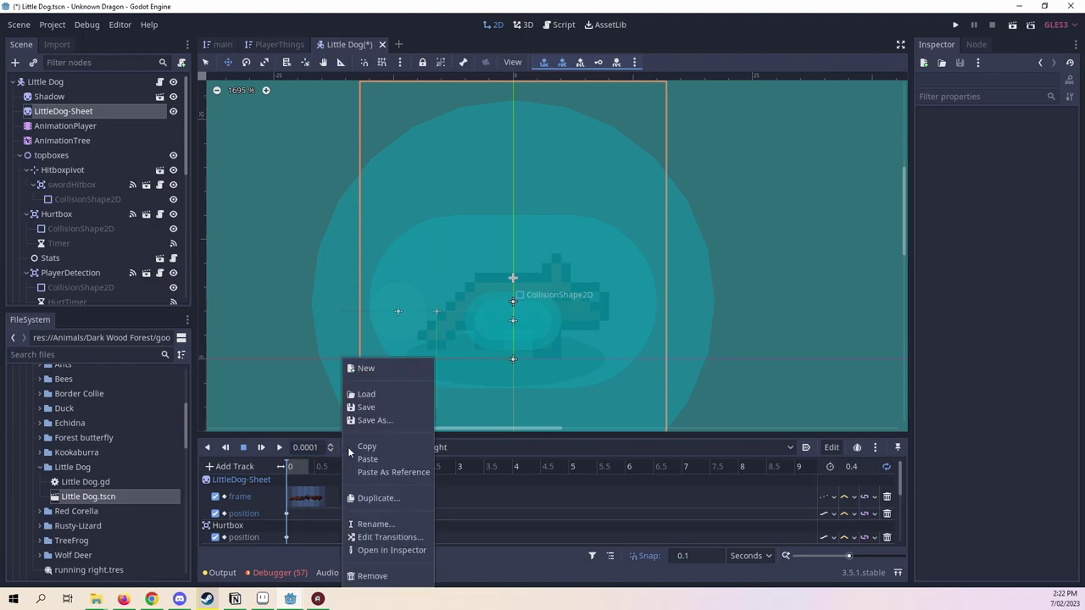
{"action": "left_click", "coordinate": [332, 452]}
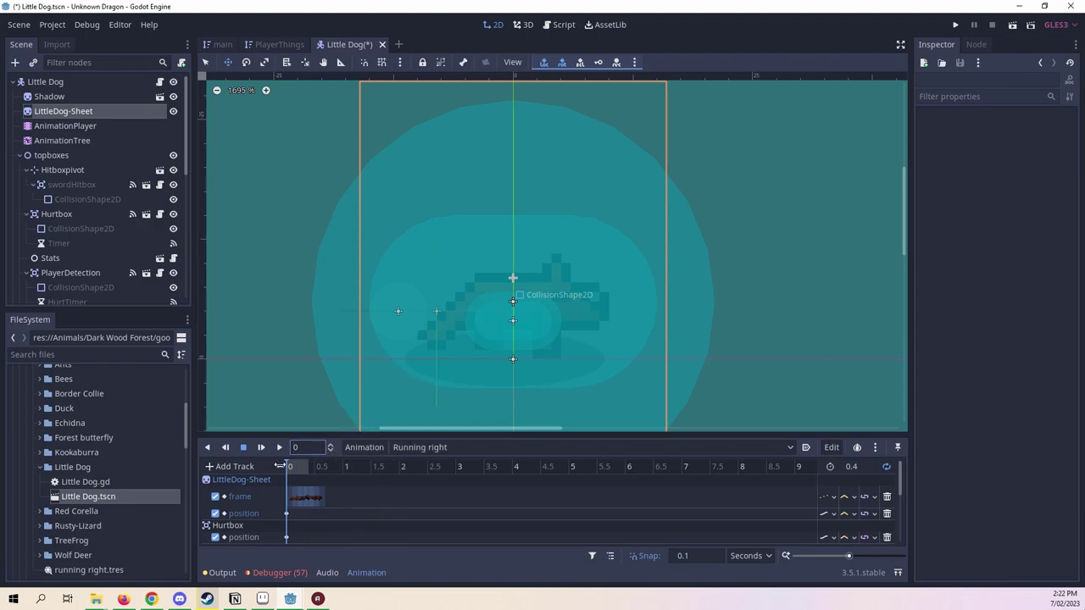
{"action": "left_click", "coordinate": [398, 450]}
{"action": "left_click", "coordinate": [353, 446]}
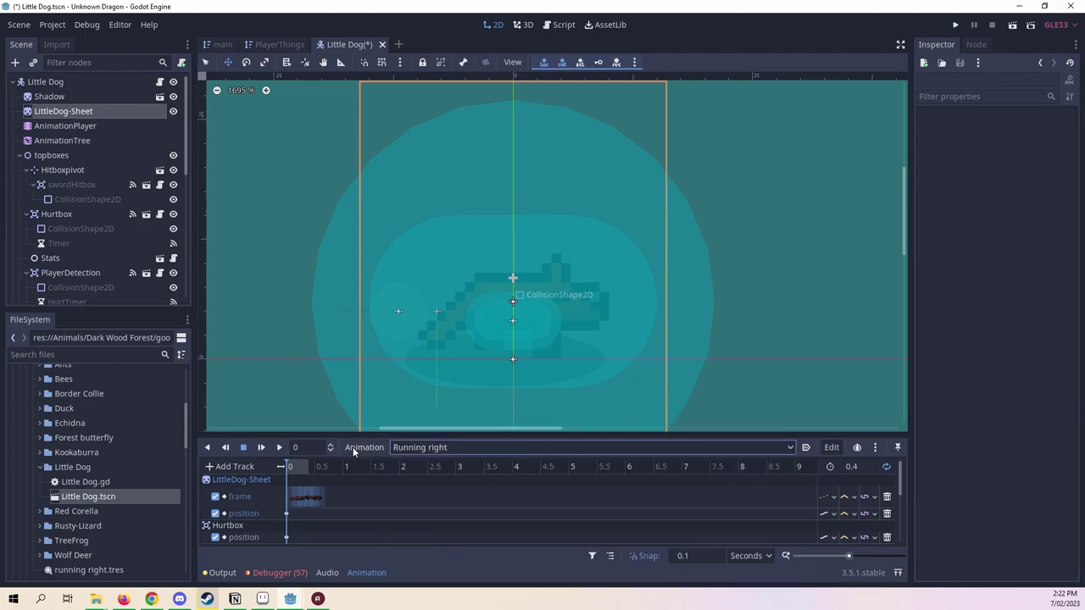
{"action": "left_click", "coordinate": [353, 446]}
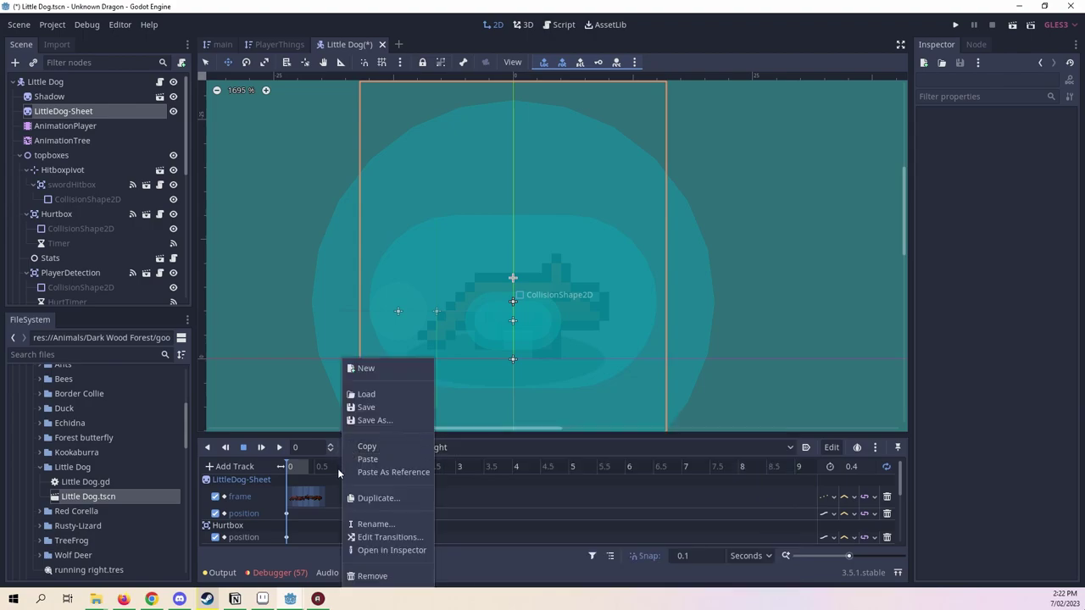
{"action": "left_click", "coordinate": [298, 466]}
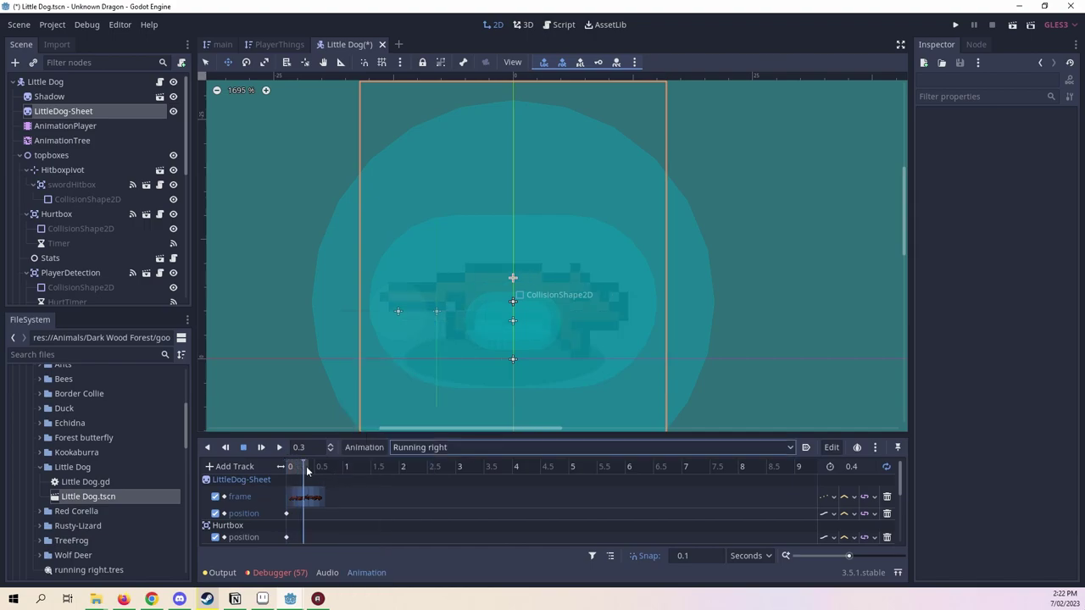
{"action": "left_click", "coordinate": [365, 447]}
{"action": "left_click", "coordinate": [393, 501]}
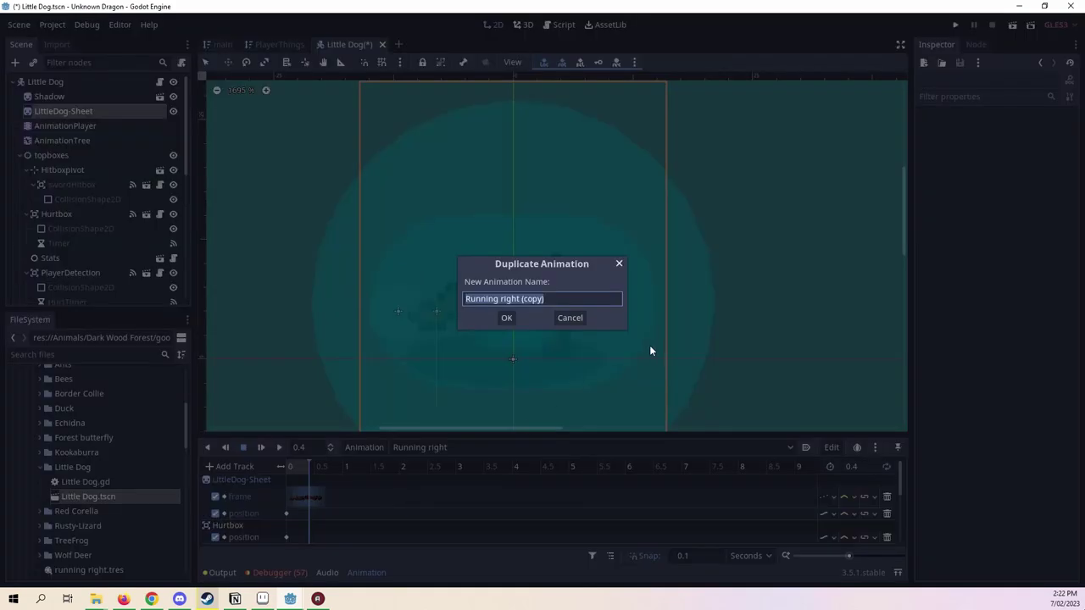
Name the copy 'Attack right' and confirm it.
{"action": "left_click", "coordinate": [551, 298]}
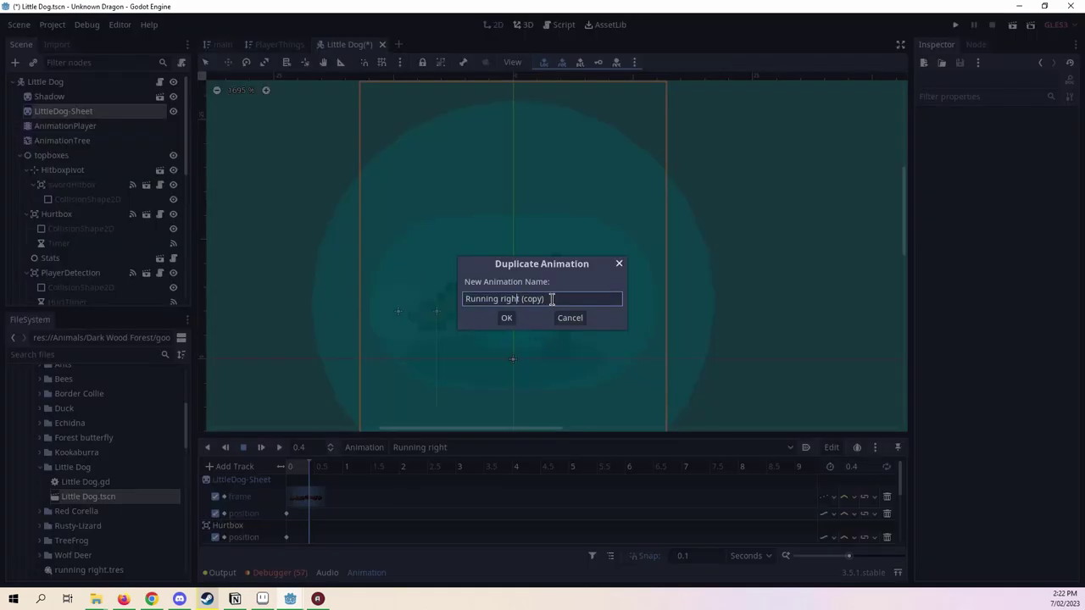
{"action": "double_click", "coordinate": [497, 299]}
{"action": "type", "text": "Atta"}
{"action": "type", "text": "ck righ"}
{"action": "type", "text": "t"}
{"action": "left_click_drag", "start_coordinate": [535, 299], "coordinate": [512, 301]}
{"action": "left_click", "coordinate": [508, 321]}
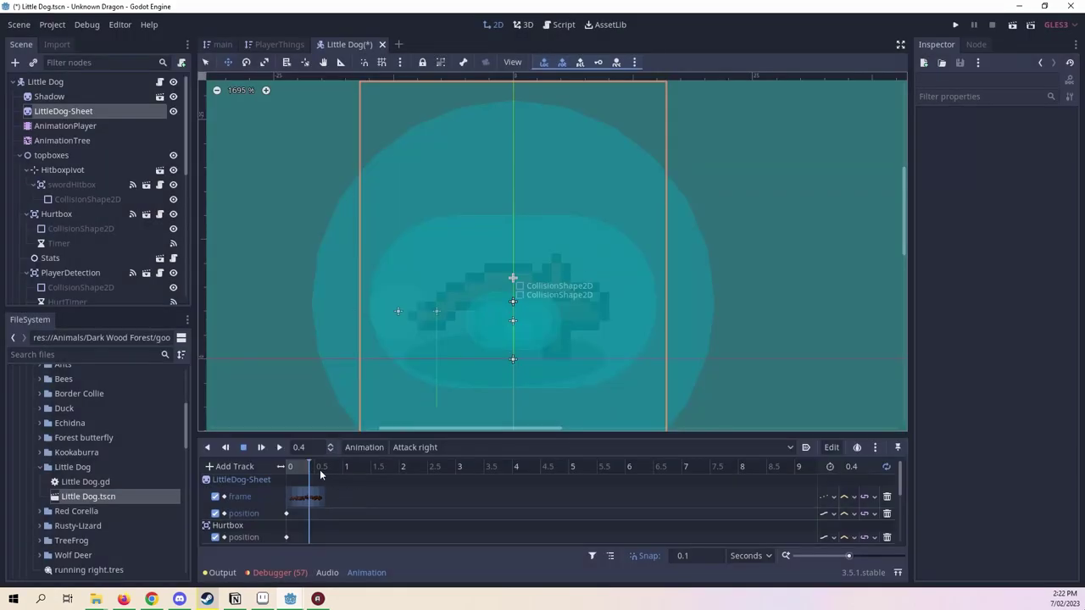
Replace the copied frame keys with attack sprite frames from 44, then play Attack right.
{"action": "left_click", "coordinate": [305, 498]}
{"action": "key", "text": "Delete"}
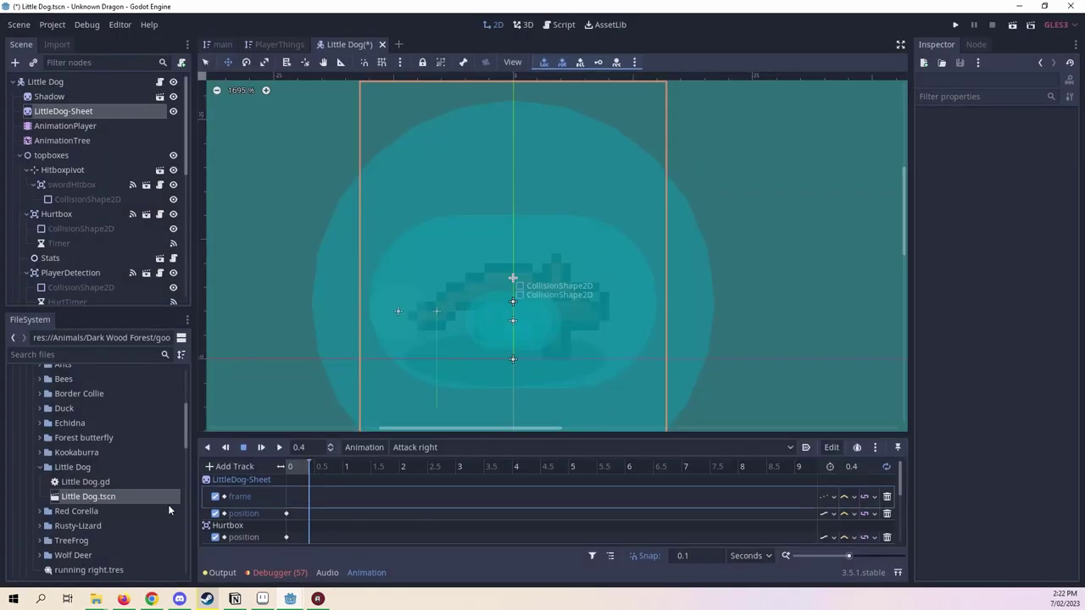
{"action": "left_click", "coordinate": [63, 111]}
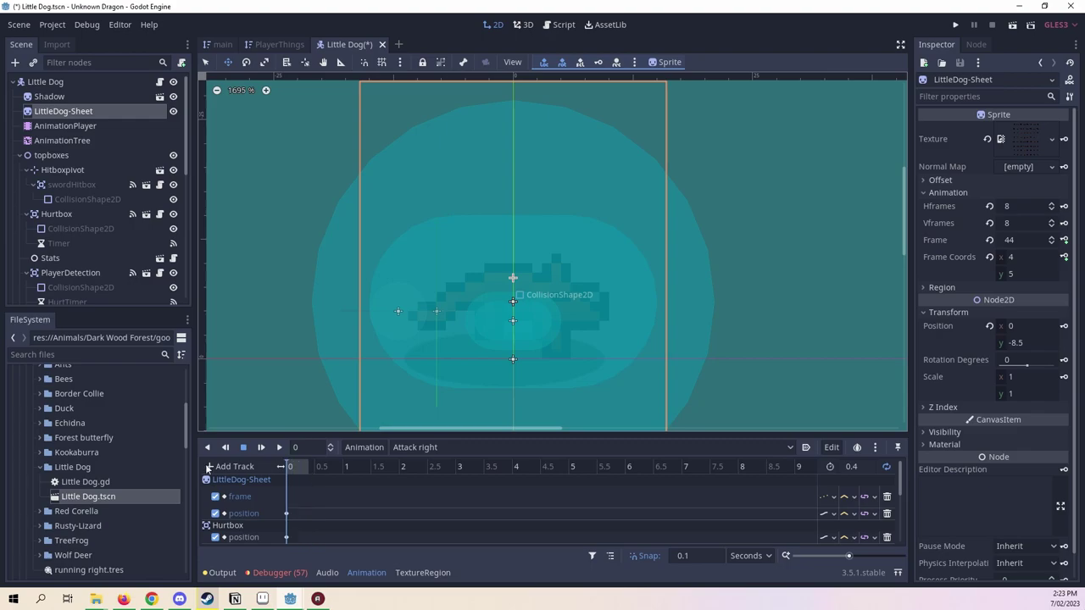
{"action": "left_click", "coordinate": [1051, 237]}
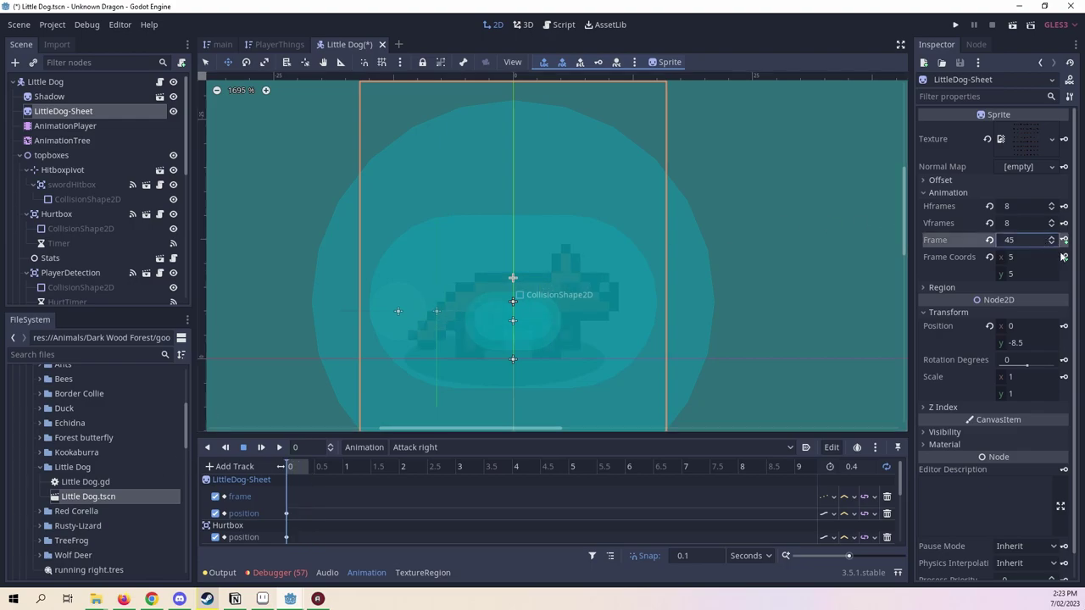
{"action": "left_click", "coordinate": [1063, 240]}
{"action": "left_click", "coordinate": [1063, 239]}
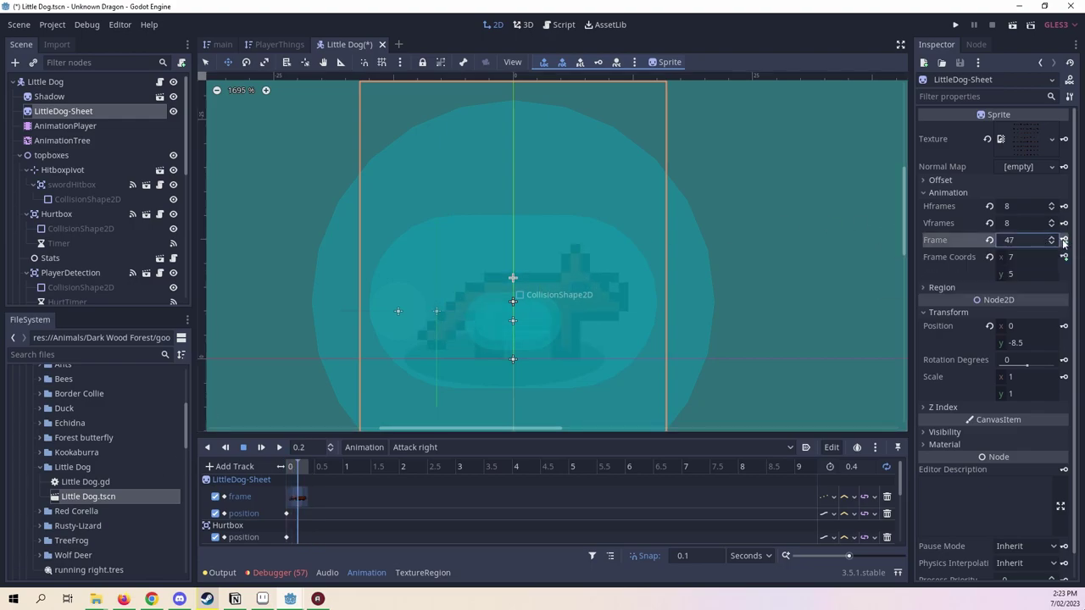
{"action": "left_click", "coordinate": [289, 467]}
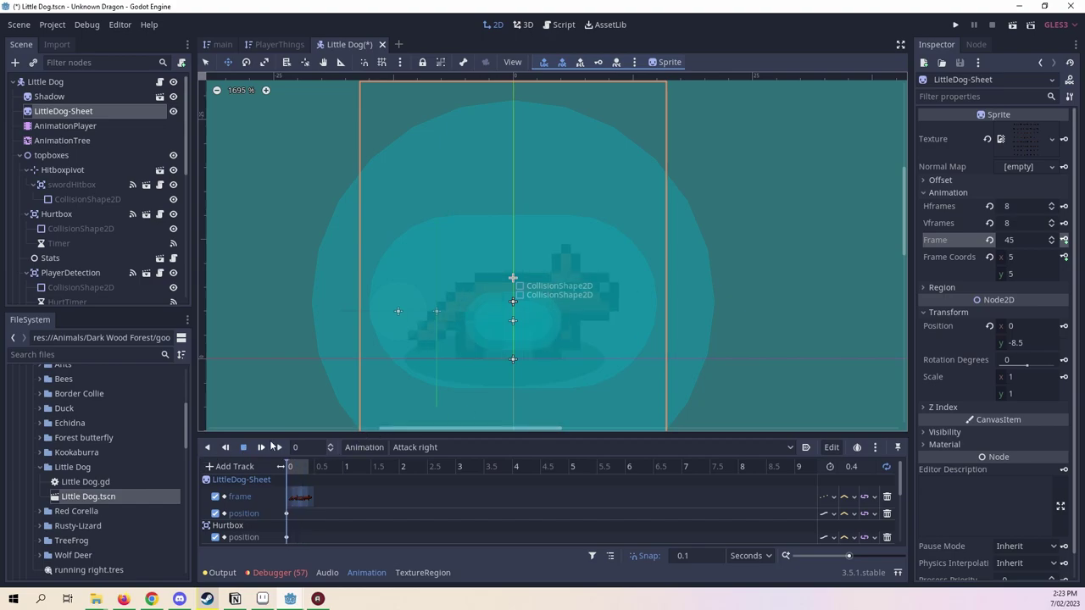
{"action": "left_click", "coordinate": [275, 446]}
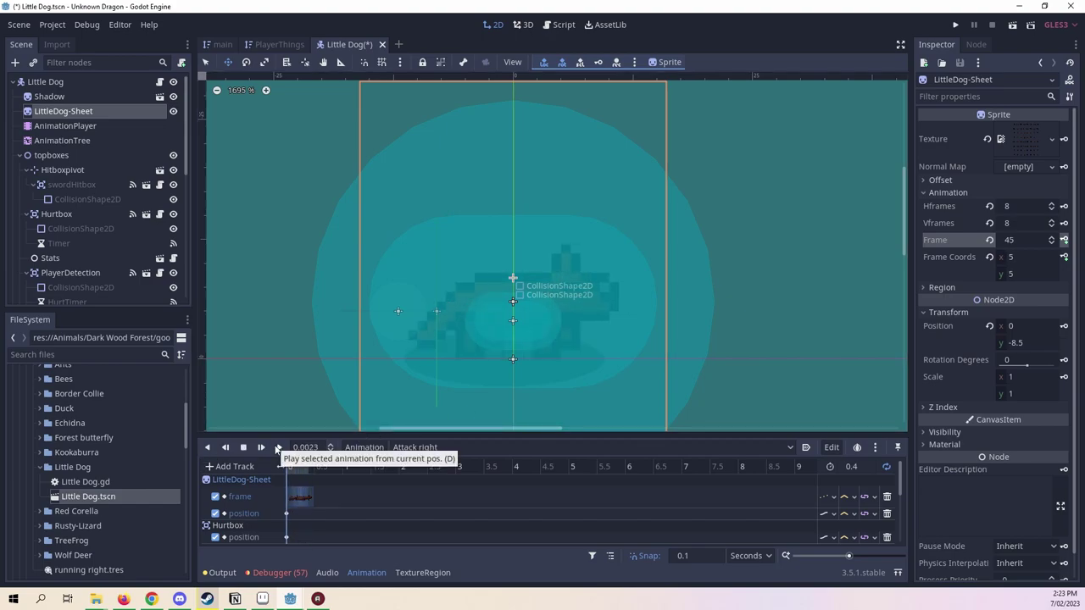
Switch to the Idle front animation and duplicate it.
{"action": "left_click", "coordinate": [409, 447]}
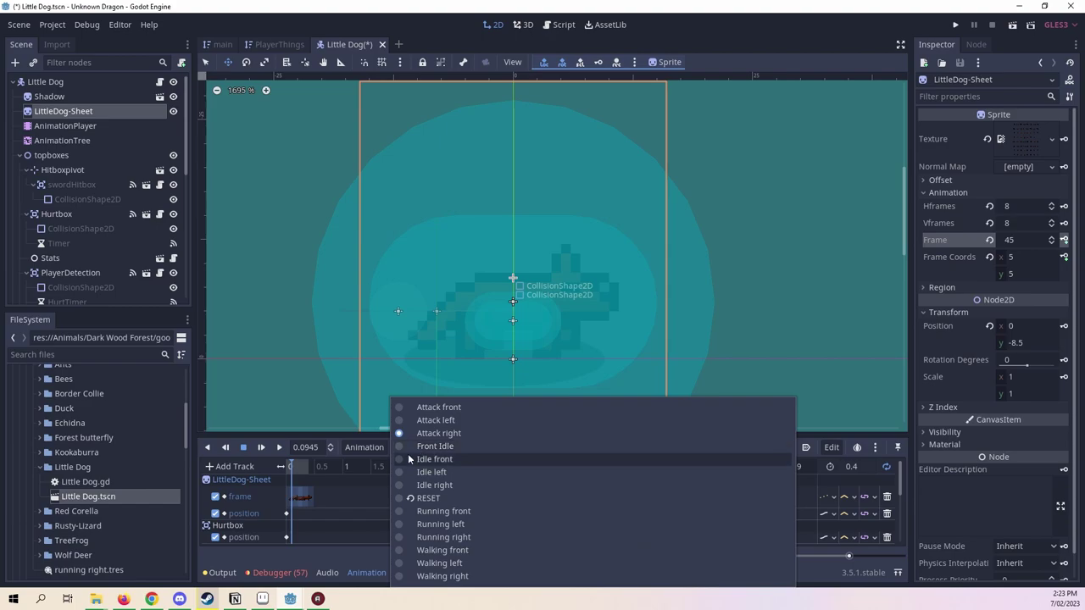
{"action": "left_click", "coordinate": [486, 459]}
{"action": "left_click", "coordinate": [364, 446]}
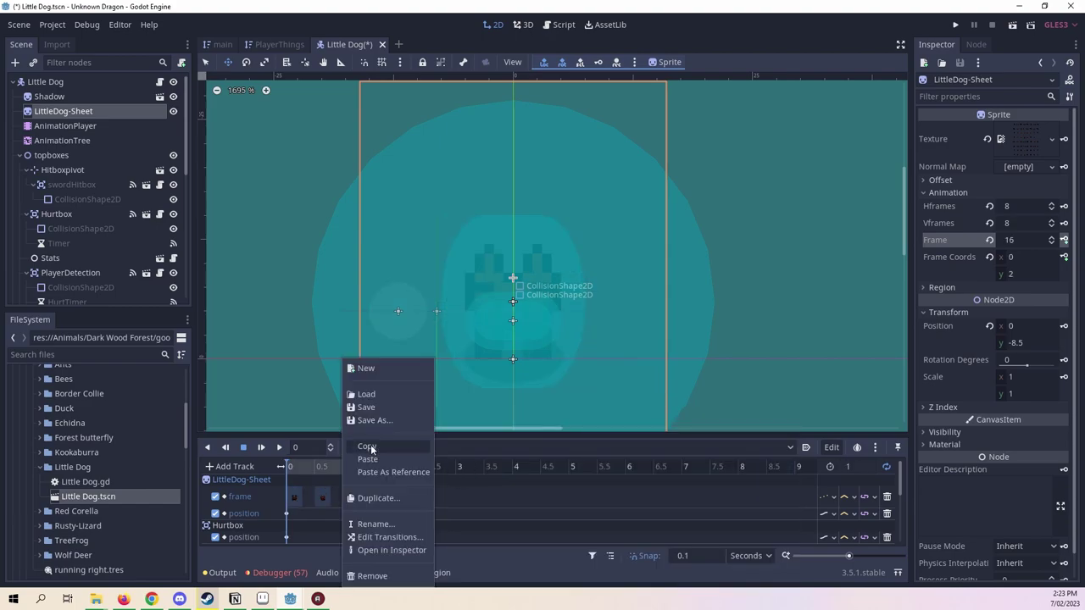
{"action": "left_click", "coordinate": [378, 498]}
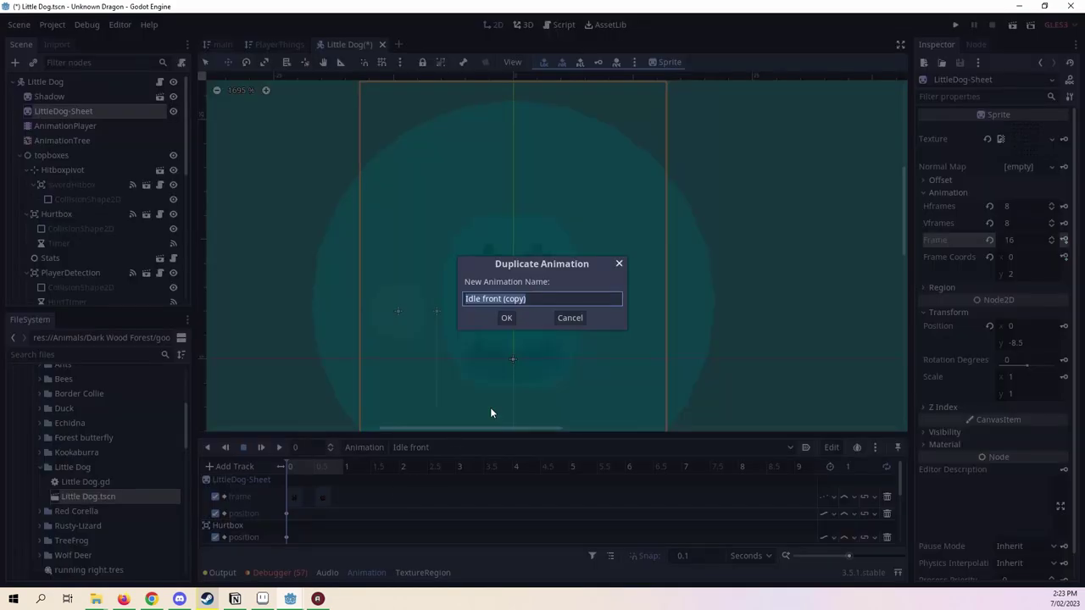
Name the copy 'Idle back' and delete its copied frame keys.
{"action": "left_click", "coordinate": [485, 299]}
{"action": "left_click_drag", "start_coordinate": [532, 297], "coordinate": [484, 298]}
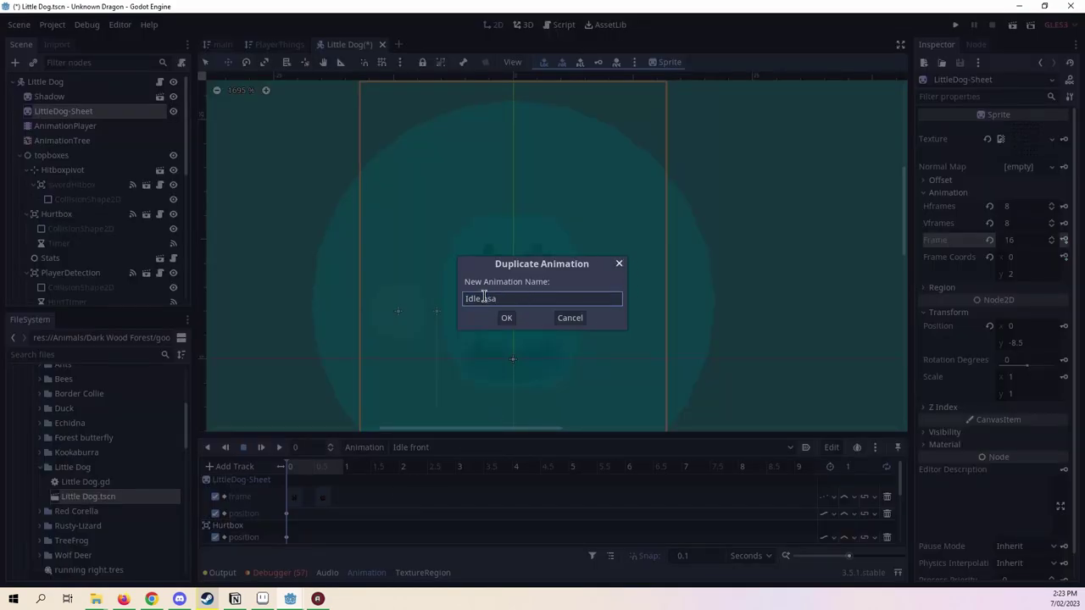
{"action": "key", "text": "BackSpace"}
{"action": "key", "text": "BackSpace"}
{"action": "type", "text": "a"}
{"action": "type", "text": "ck"}
{"action": "left_click", "coordinate": [511, 318]}
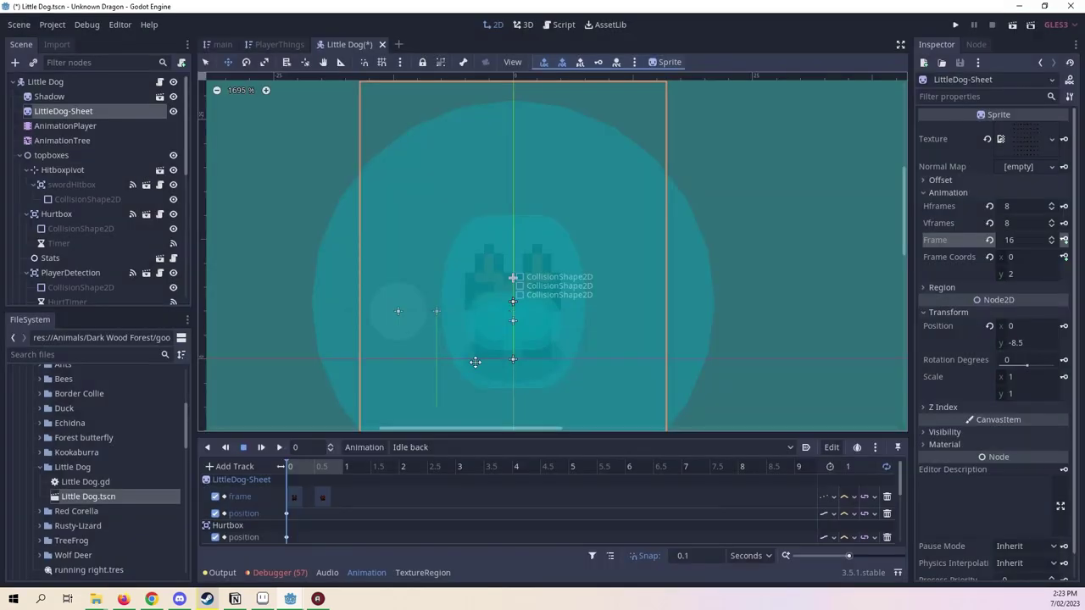
{"action": "left_click_drag", "start_coordinate": [386, 499], "coordinate": [291, 506]}
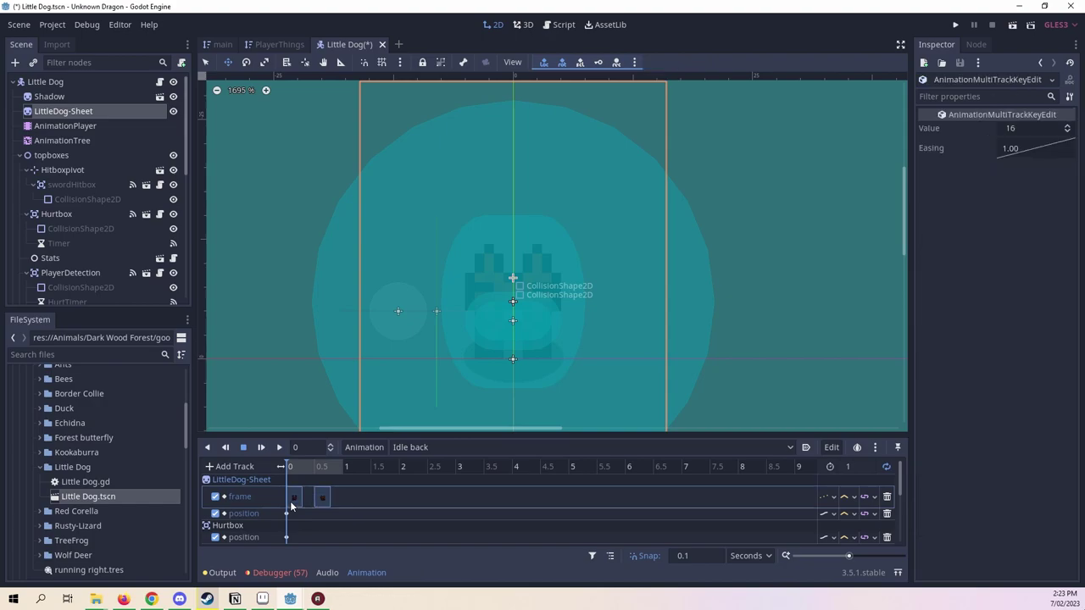
{"action": "key", "text": "Delete"}
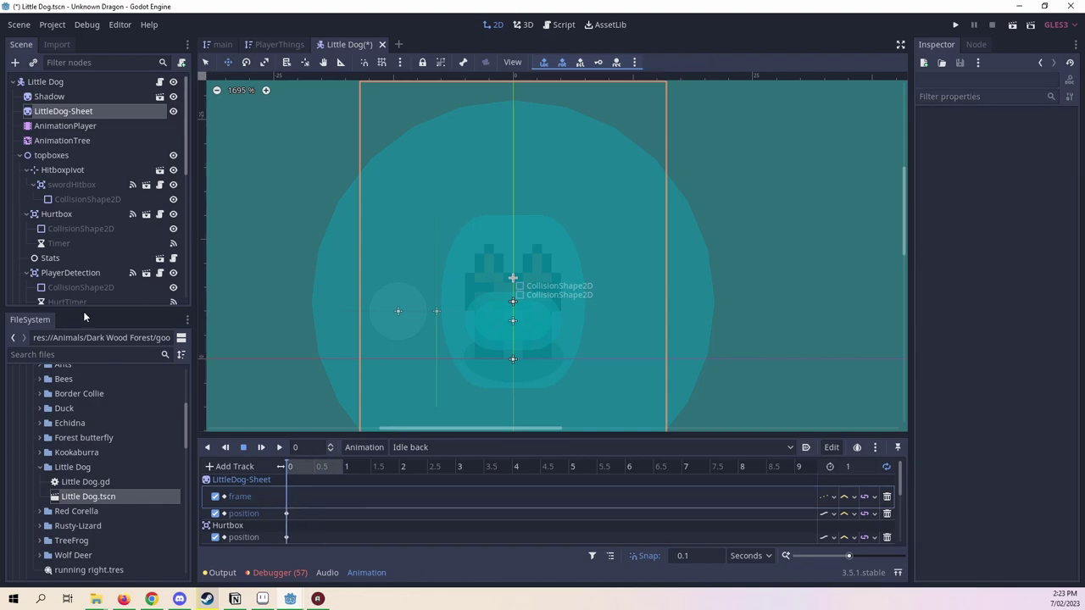
Set the LittleDog-Sheet sprite's Frame to 48, the back idle pose.
{"action": "left_click", "coordinate": [59, 111]}
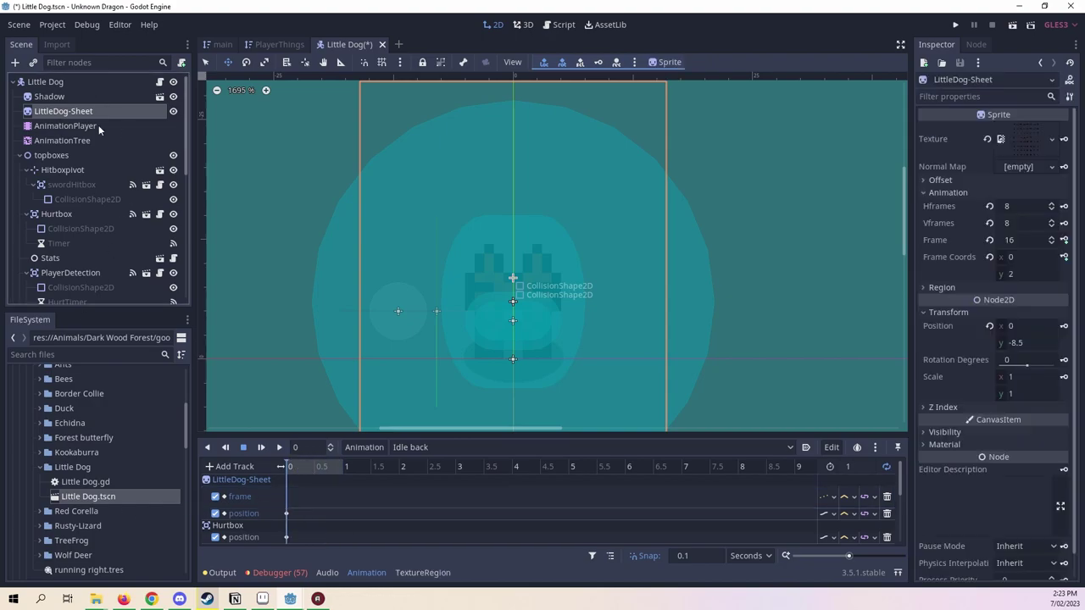
{"action": "left_click", "coordinate": [1030, 242]}
{"action": "type", "text": "50"}
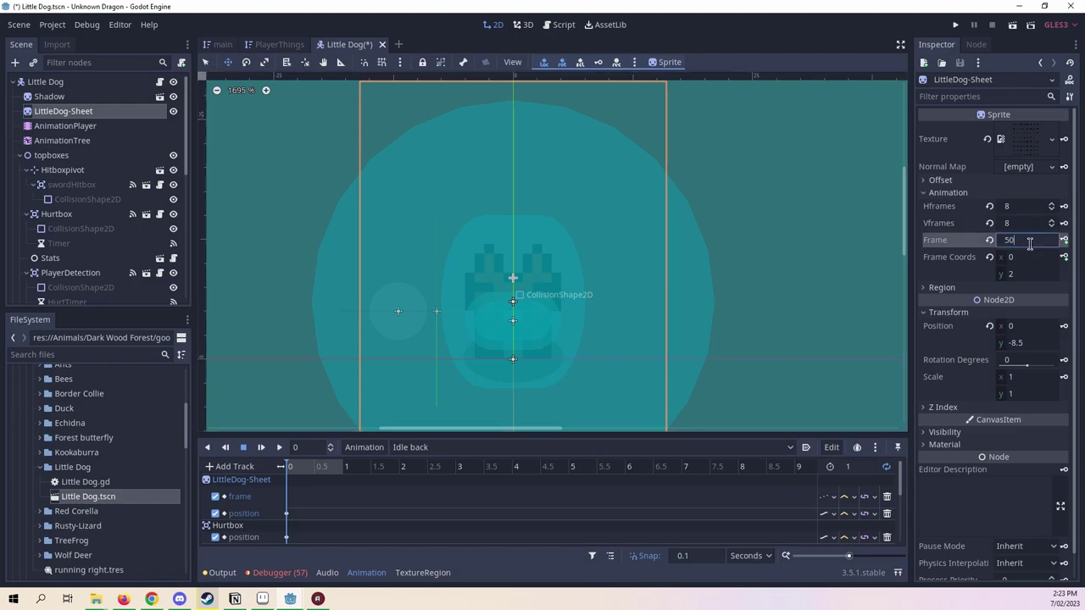
{"action": "key", "text": "Return"}
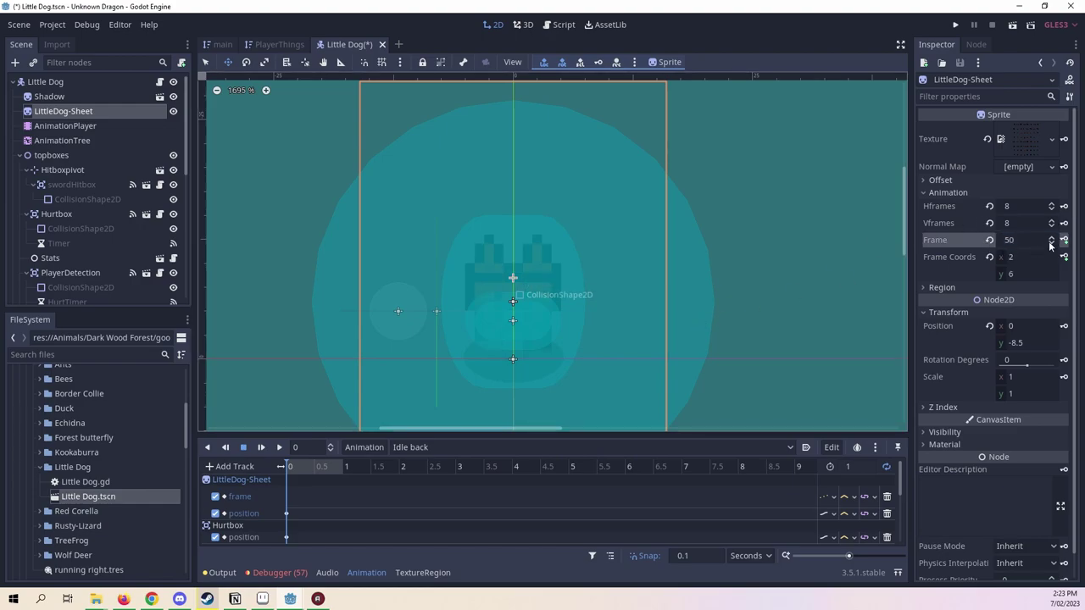
{"action": "left_click", "coordinate": [1053, 243]}
{"action": "left_click", "coordinate": [1053, 243]}
{"action": "left_click", "coordinate": [1052, 243]}
{"action": "left_click", "coordinate": [1052, 243]}
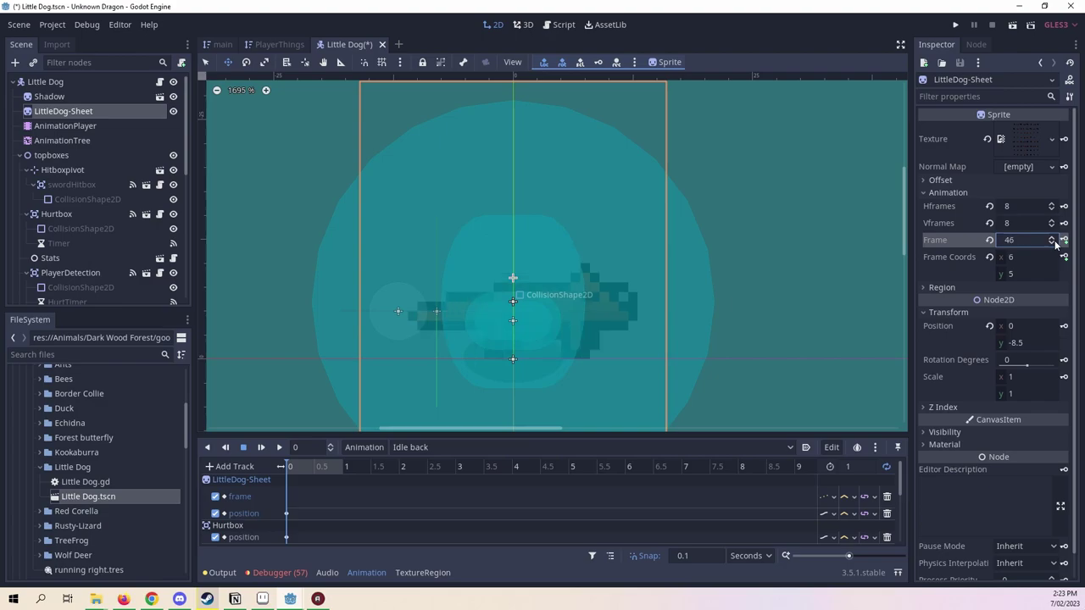
{"action": "left_click", "coordinate": [1052, 238]}
{"action": "left_click", "coordinate": [1052, 238]}
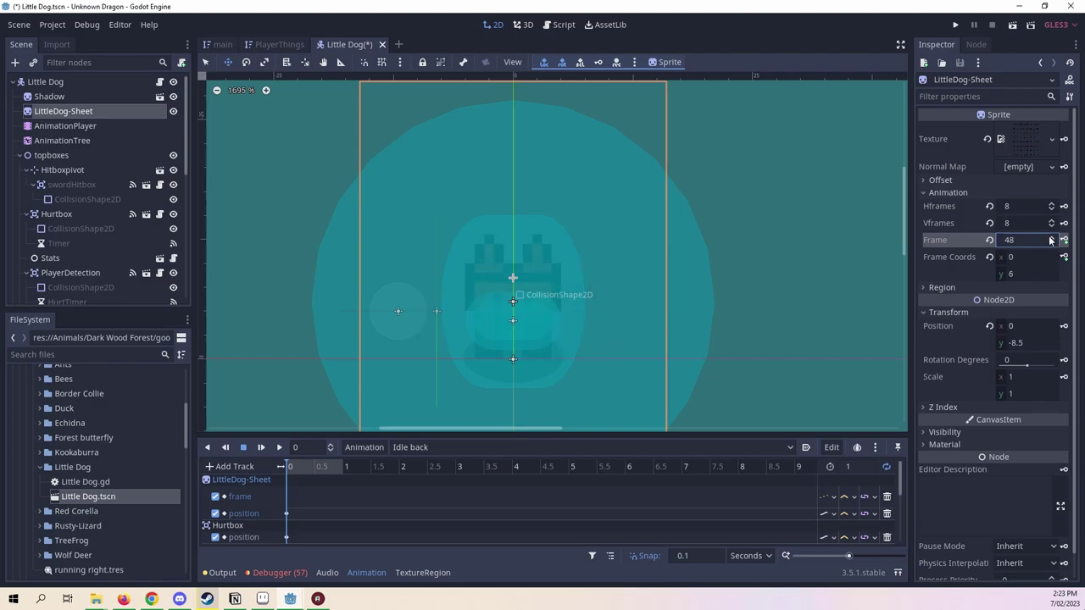
Key frame 48 at the start and frame 49 at 0.5 seconds, then play Idle back.
{"action": "left_click", "coordinate": [1050, 238]}
{"action": "left_click", "coordinate": [1064, 239]}
{"action": "left_click_drag", "start_coordinate": [297, 468], "coordinate": [316, 472]}
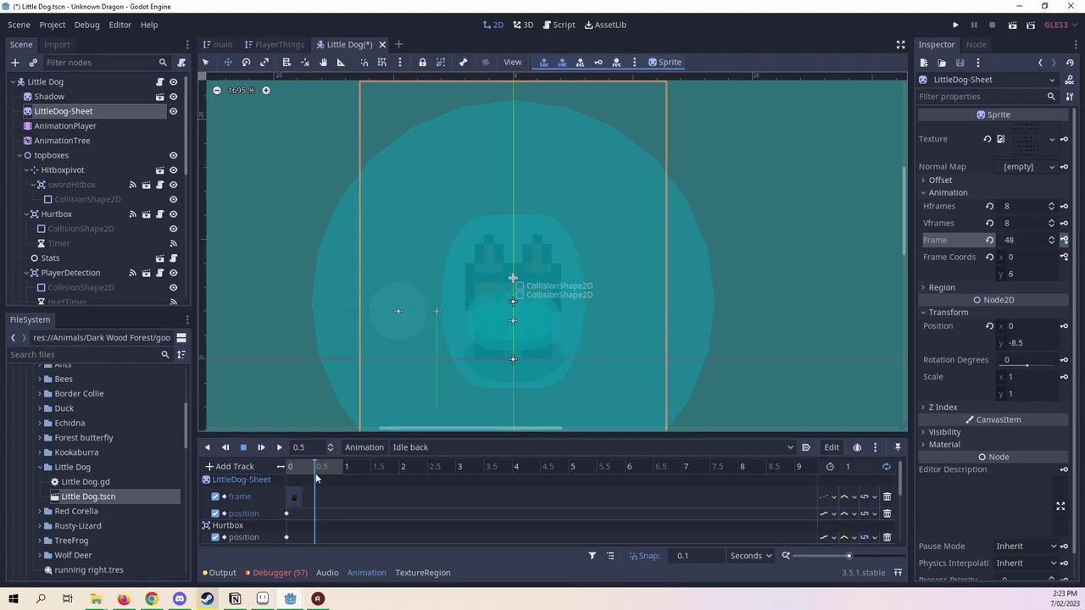
{"action": "left_click", "coordinate": [1065, 242]}
{"action": "left_click_drag", "start_coordinate": [302, 466], "coordinate": [289, 466]}
{"action": "left_click", "coordinate": [285, 448]}
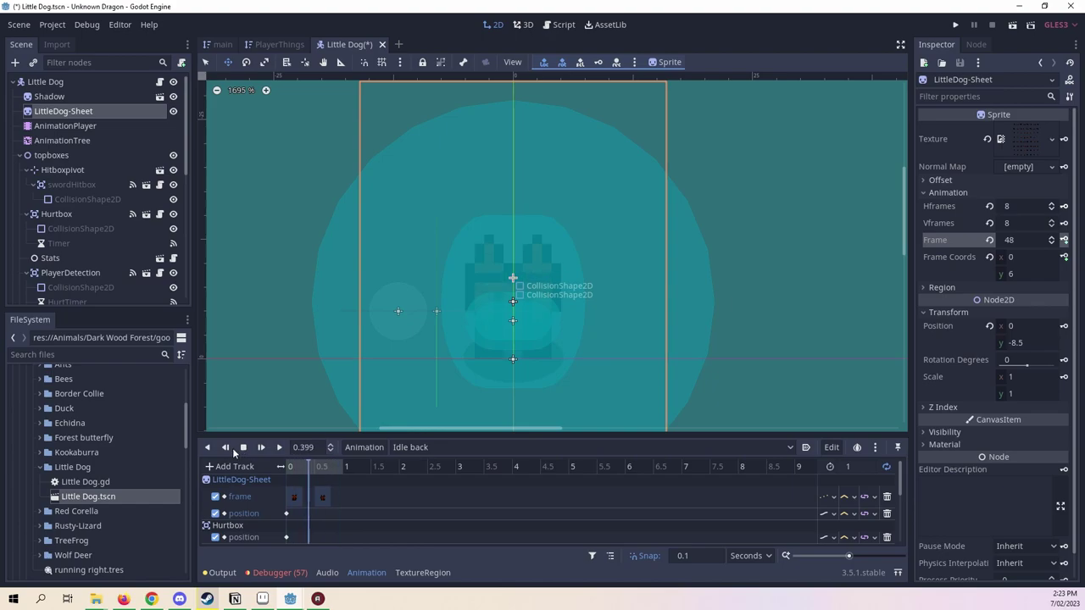
{"action": "left_click", "coordinate": [428, 447]}
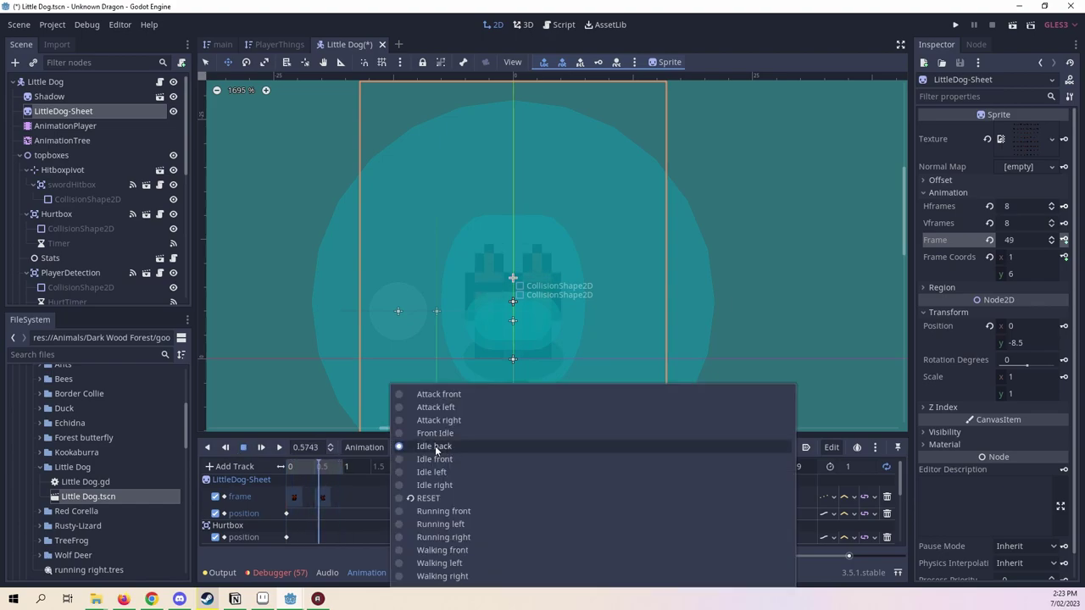
{"action": "left_click", "coordinate": [436, 406]}
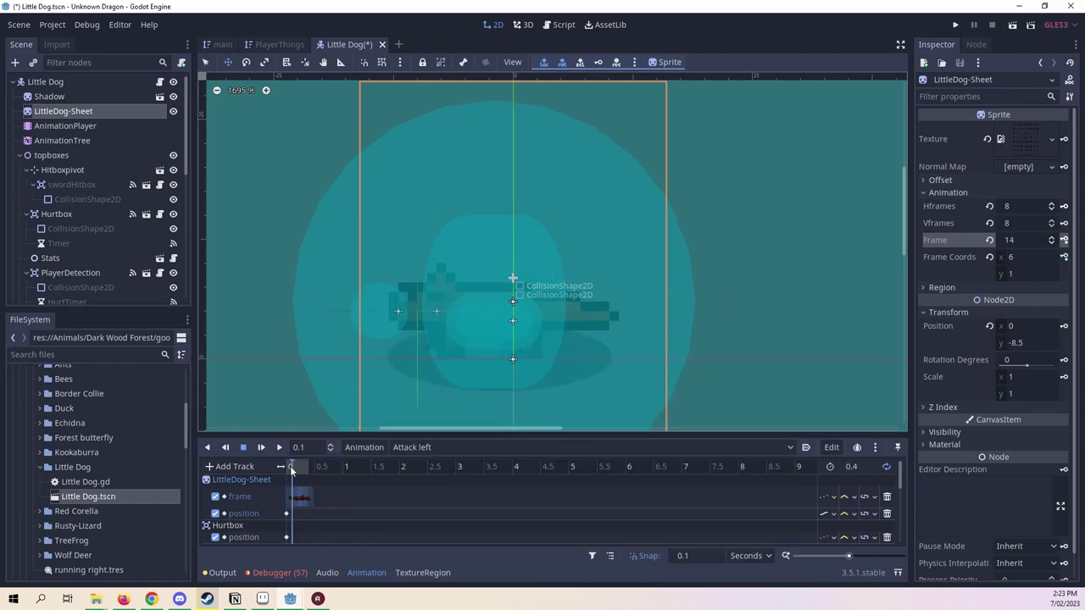
{"action": "left_click", "coordinate": [427, 447]}
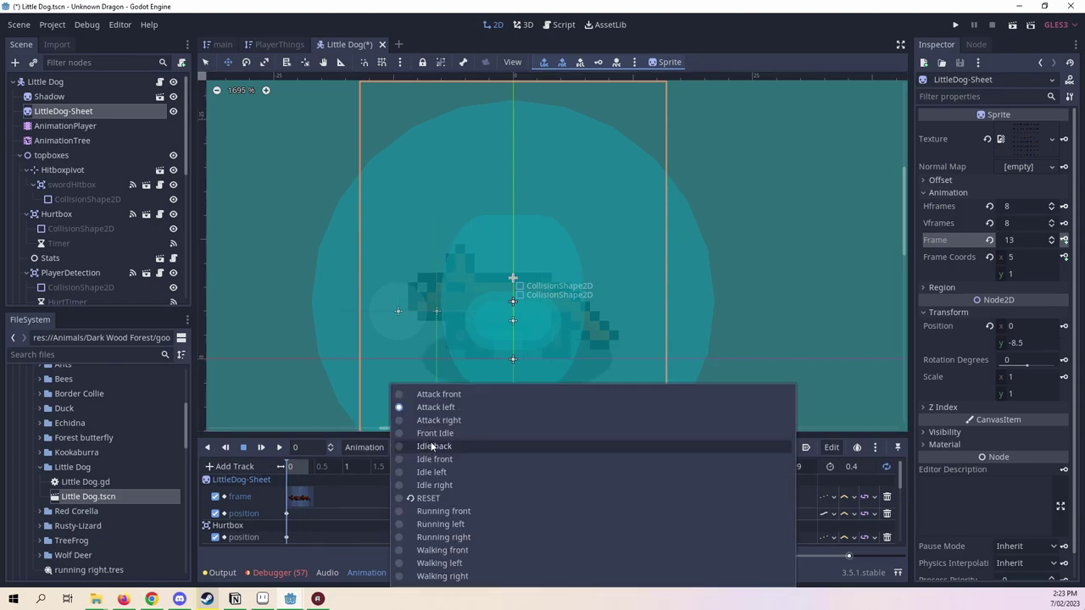
{"action": "left_click", "coordinate": [431, 392]}
{"action": "left_click_drag", "start_coordinate": [291, 467], "coordinate": [292, 465]}
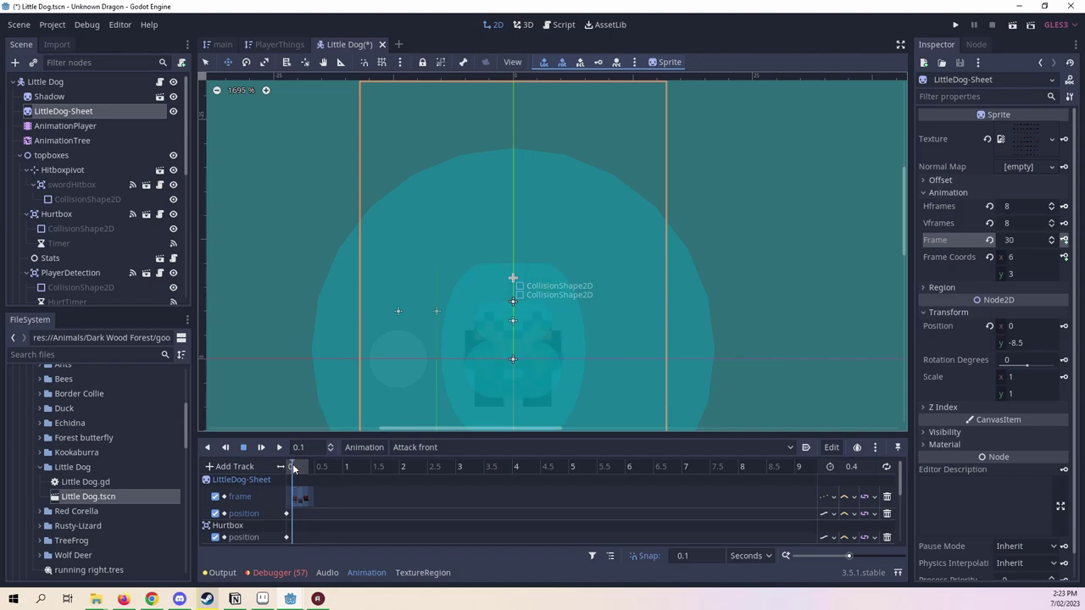
{"action": "scroll", "coordinate": [461, 314], "scroll_direction": "up", "scroll_amount": 1}
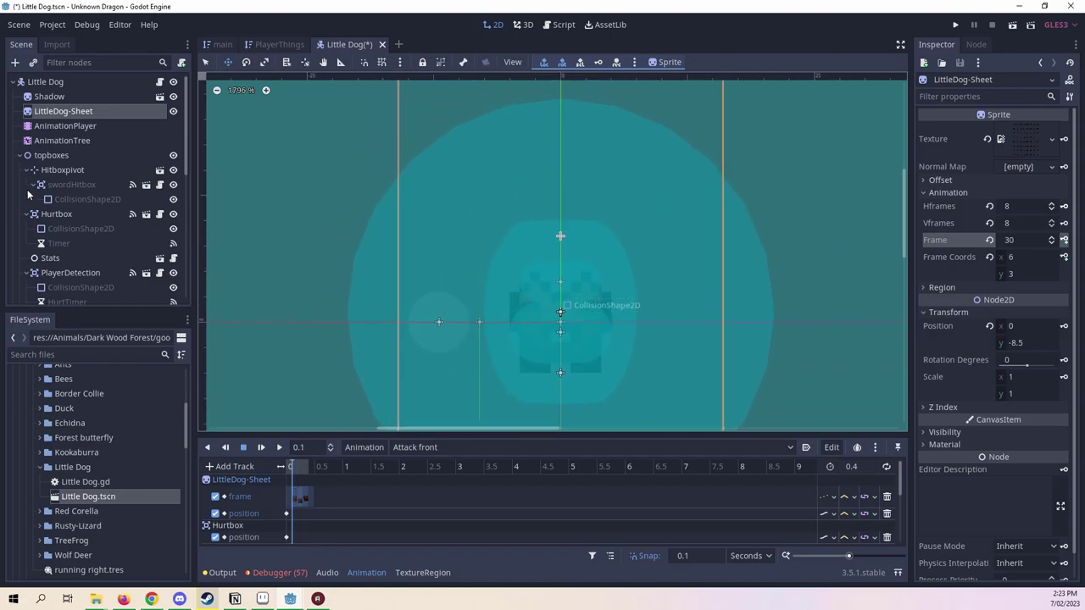
{"action": "scroll", "coordinate": [41, 203], "scroll_direction": "down", "scroll_amount": 2}
{"action": "scroll", "coordinate": [44, 220], "scroll_direction": "down", "scroll_amount": 2}
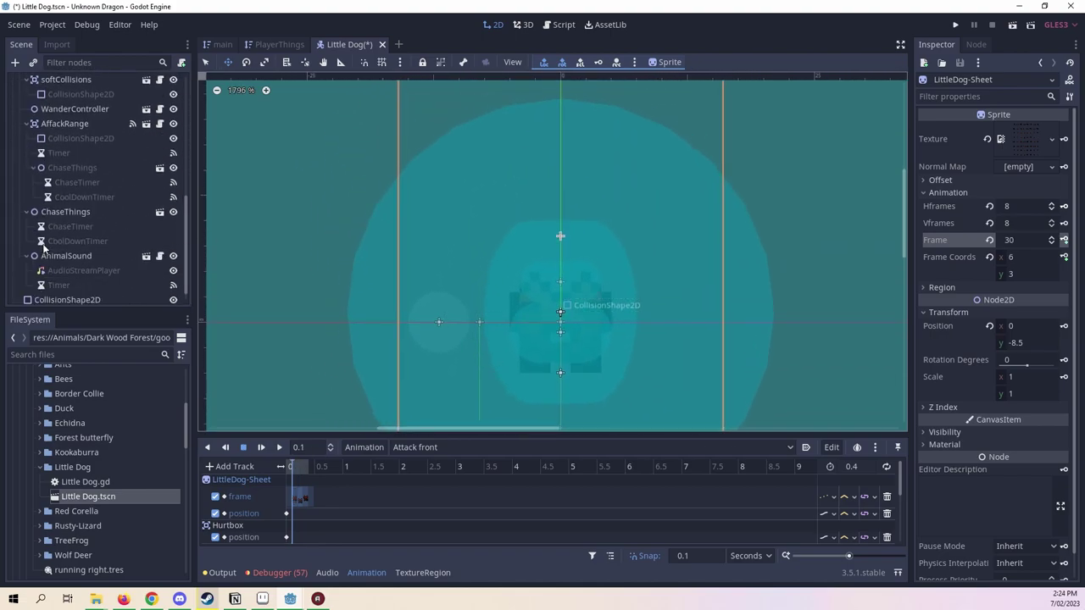
{"action": "scroll", "coordinate": [46, 241], "scroll_direction": "down", "scroll_amount": 2}
{"action": "scroll", "coordinate": [49, 261], "scroll_direction": "down", "scroll_amount": 1}
{"action": "scroll", "coordinate": [61, 182], "scroll_direction": "up", "scroll_amount": 2}
{"action": "scroll", "coordinate": [61, 182], "scroll_direction": "up", "scroll_amount": 2}
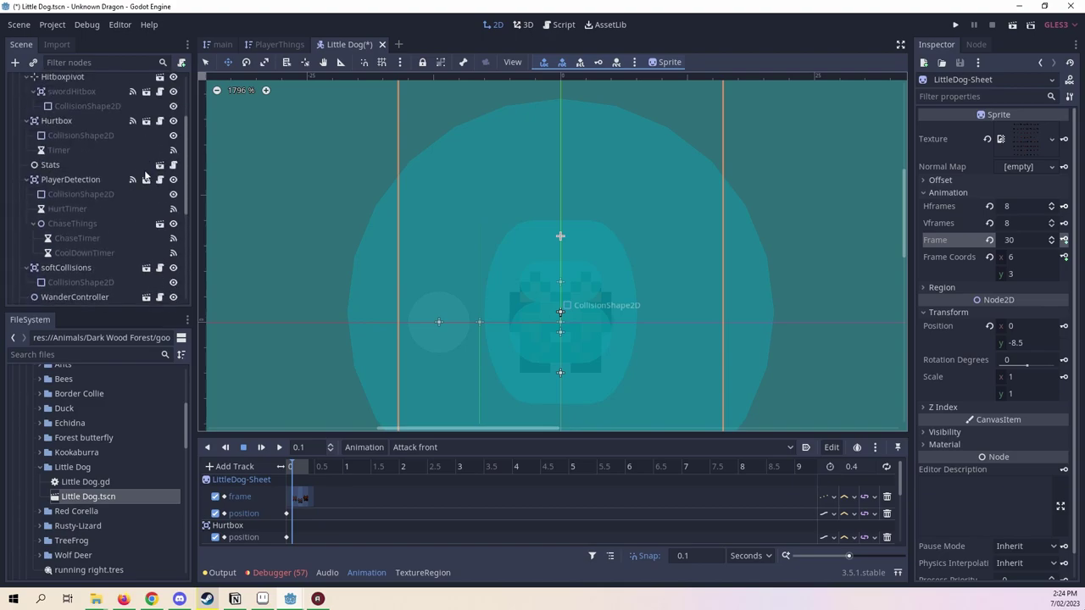
{"action": "scroll", "coordinate": [146, 174], "scroll_direction": "up", "scroll_amount": 2}
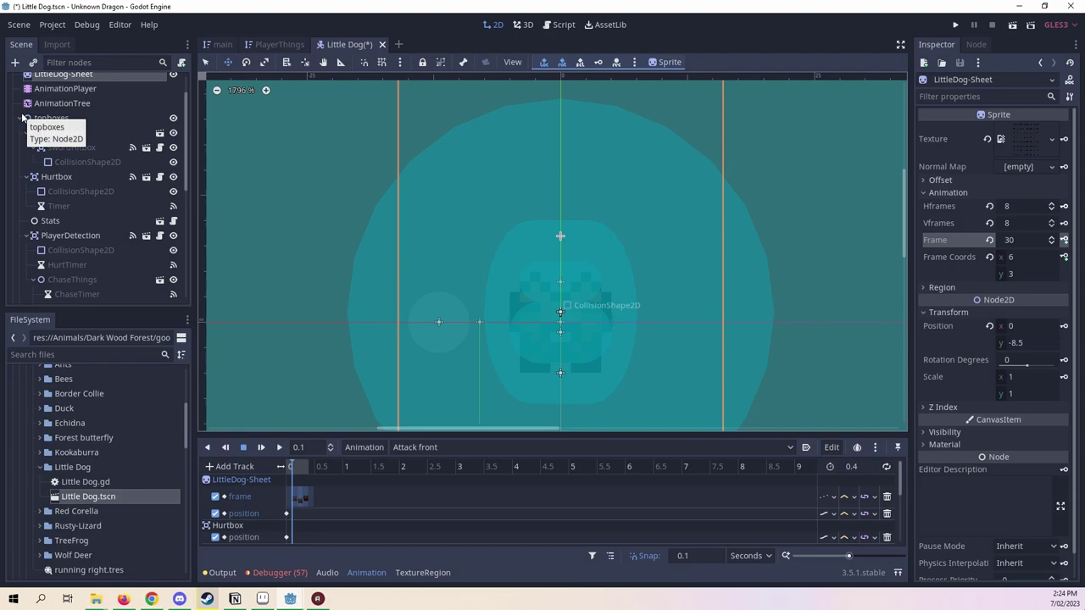
{"action": "scroll", "coordinate": [445, 307], "scroll_direction": "down", "scroll_amount": 1}
{"action": "scroll", "coordinate": [627, 339], "scroll_direction": "up", "scroll_amount": 1}
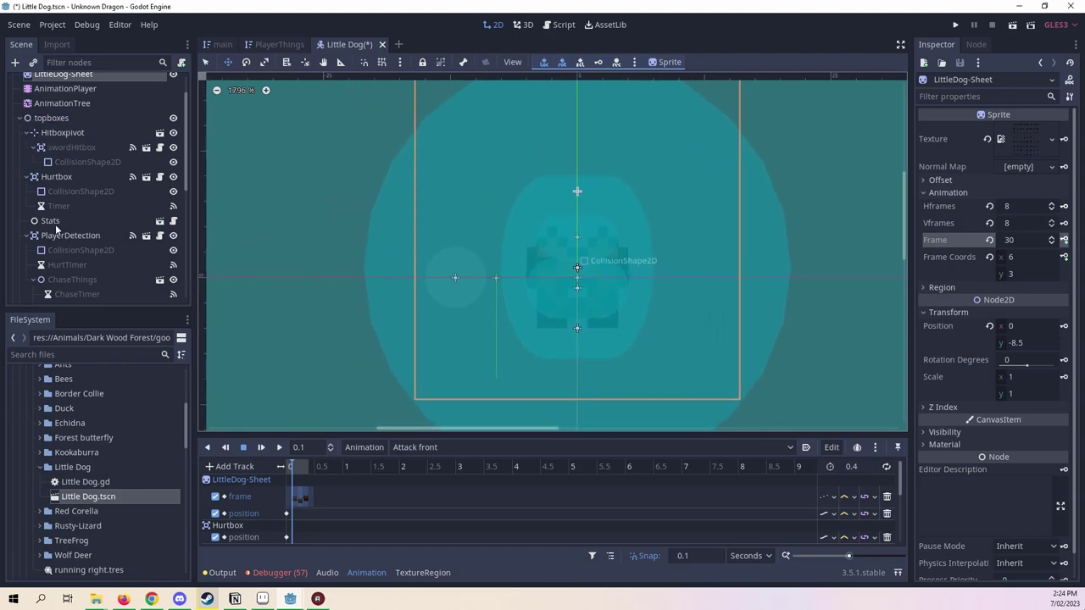
{"action": "scroll", "coordinate": [56, 227], "scroll_direction": "down", "scroll_amount": 2}
{"action": "scroll", "coordinate": [52, 227], "scroll_direction": "down", "scroll_amount": 3}
{"action": "scroll", "coordinate": [52, 227], "scroll_direction": "down", "scroll_amount": 2}
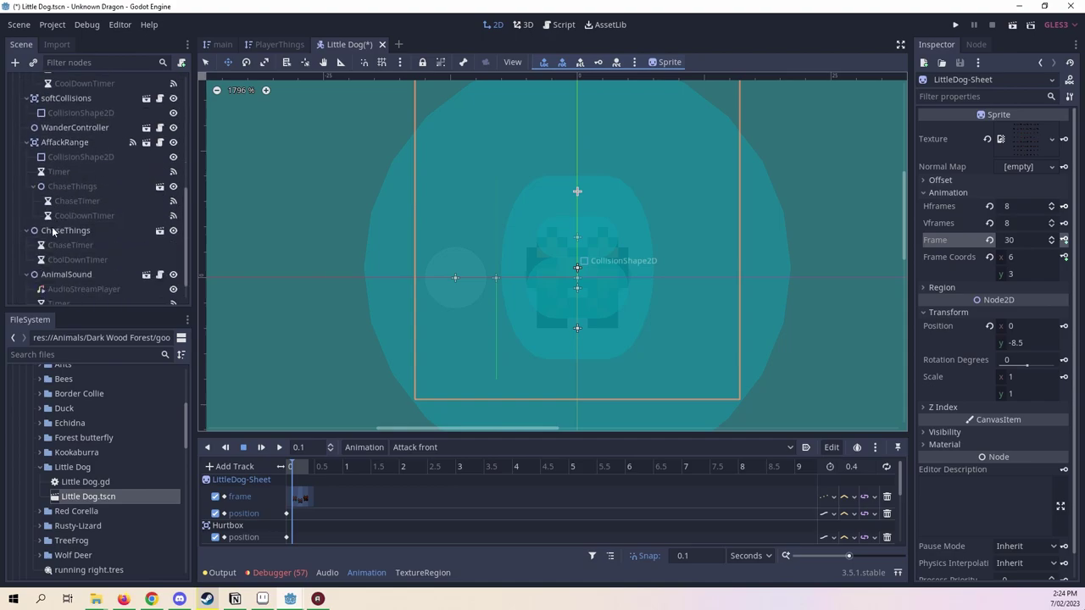
{"action": "scroll", "coordinate": [52, 227], "scroll_direction": "down", "scroll_amount": 1}
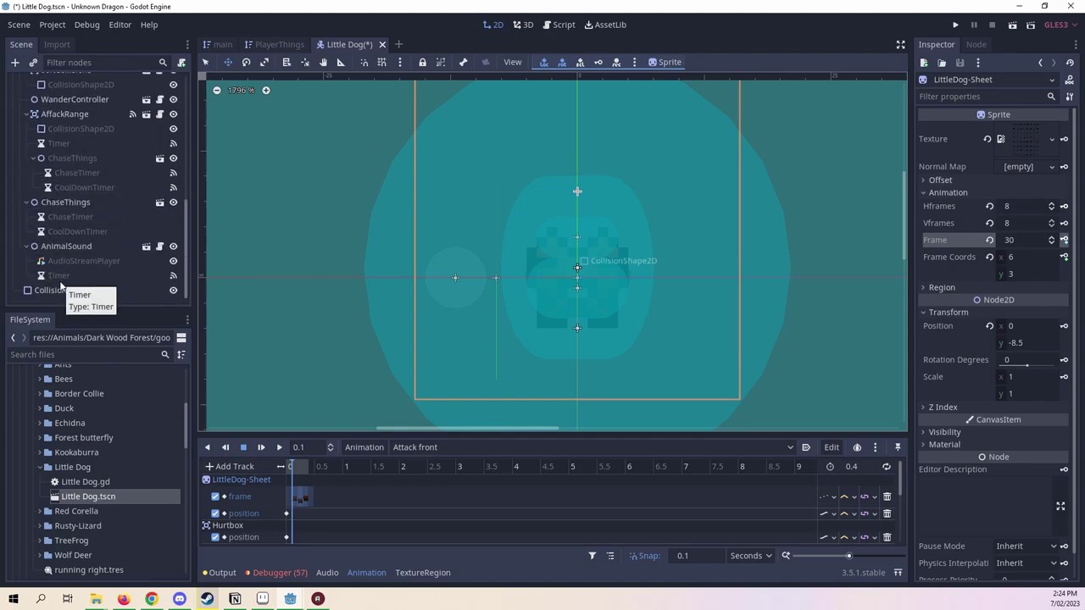
{"action": "scroll", "coordinate": [515, 302], "scroll_direction": "right", "scroll_amount": 1}
{"action": "scroll", "coordinate": [76, 186], "scroll_direction": "up", "scroll_amount": 4}
{"action": "scroll", "coordinate": [77, 187], "scroll_direction": "up", "scroll_amount": 3}
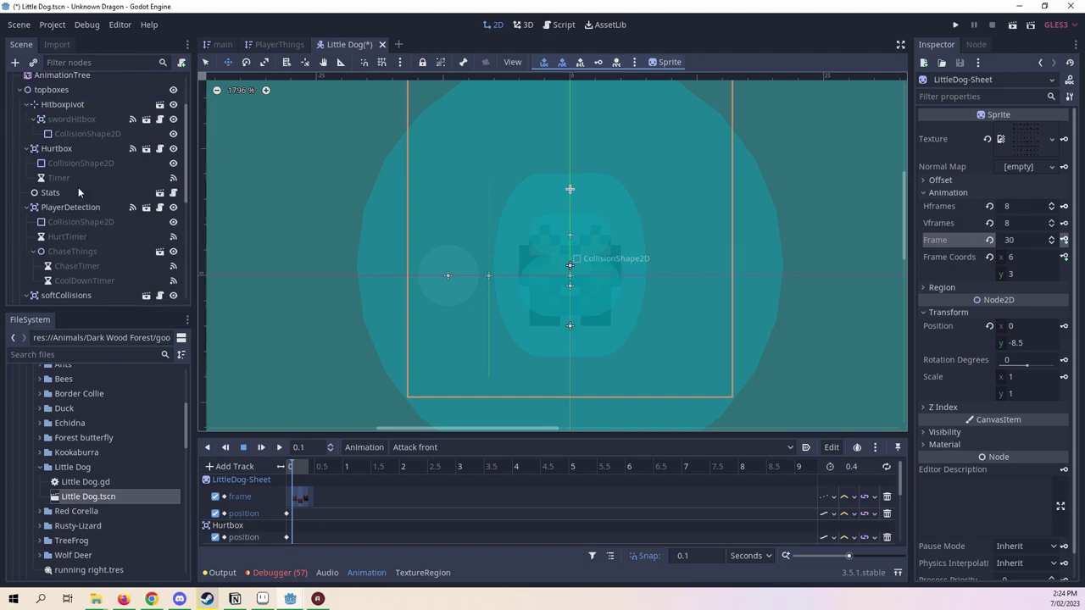
{"action": "scroll", "coordinate": [76, 187], "scroll_direction": "up", "scroll_amount": 3}
Select the Hitboxpivot and move it to about (0, -2).
{"action": "left_click", "coordinate": [66, 162]}
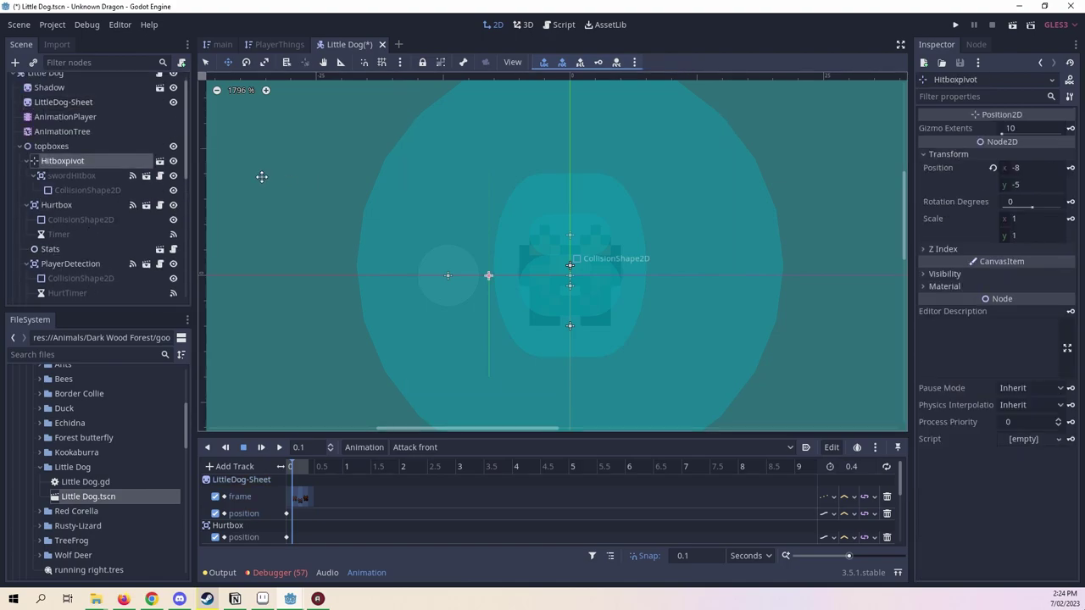
{"action": "scroll", "coordinate": [201, 166], "scroll_direction": "up", "scroll_amount": 1}
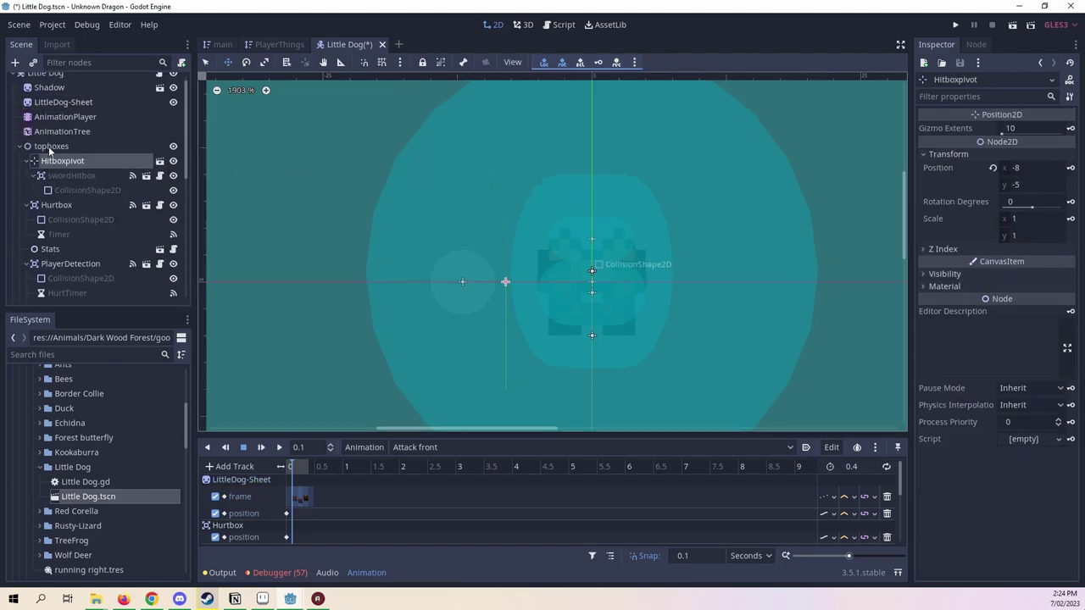
{"action": "left_click", "coordinate": [229, 65]}
{"action": "mouse_move", "coordinate": [522, 333]}
{"action": "left_mouse_down"}
{"action": "mouse_move", "coordinate": [620, 355]}
{"action": "mouse_move", "coordinate": [609, 371]}
{"action": "left_mouse_up"}
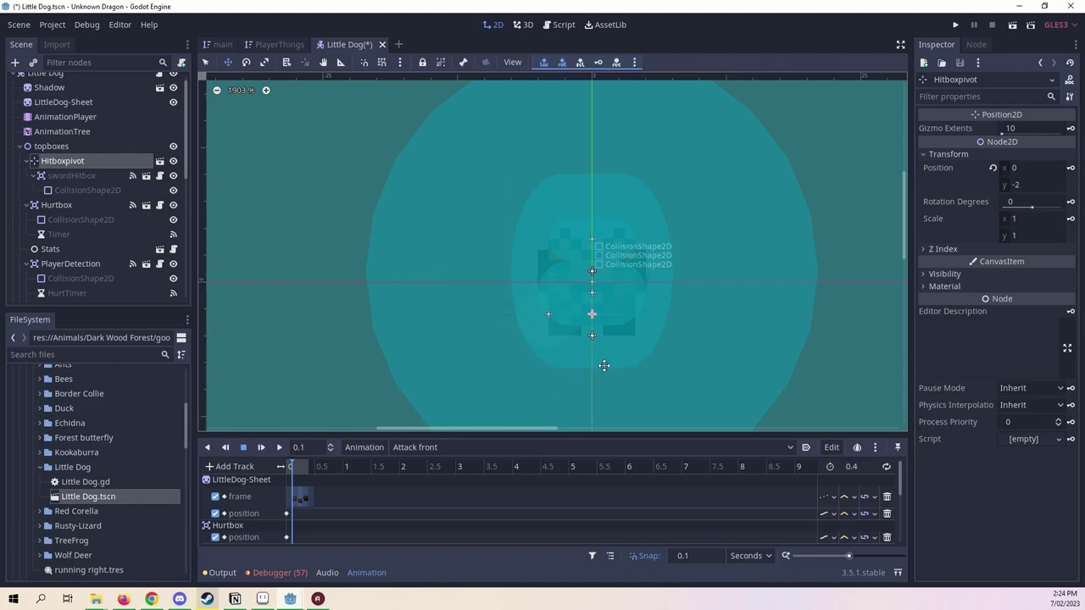
Set the Hitboxpivot's rotation degrees to 270.
{"action": "left_click", "coordinate": [1032, 204]}
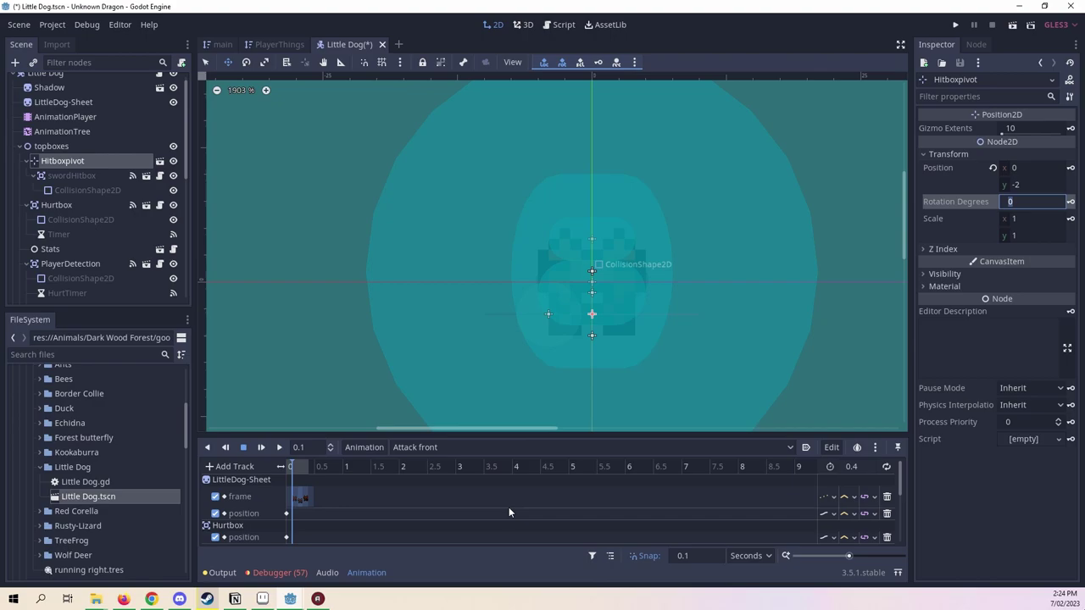
{"action": "scroll", "coordinate": [598, 519], "scroll_direction": "down", "scroll_amount": 3}
{"action": "scroll", "coordinate": [593, 510], "scroll_direction": "down", "scroll_amount": 2}
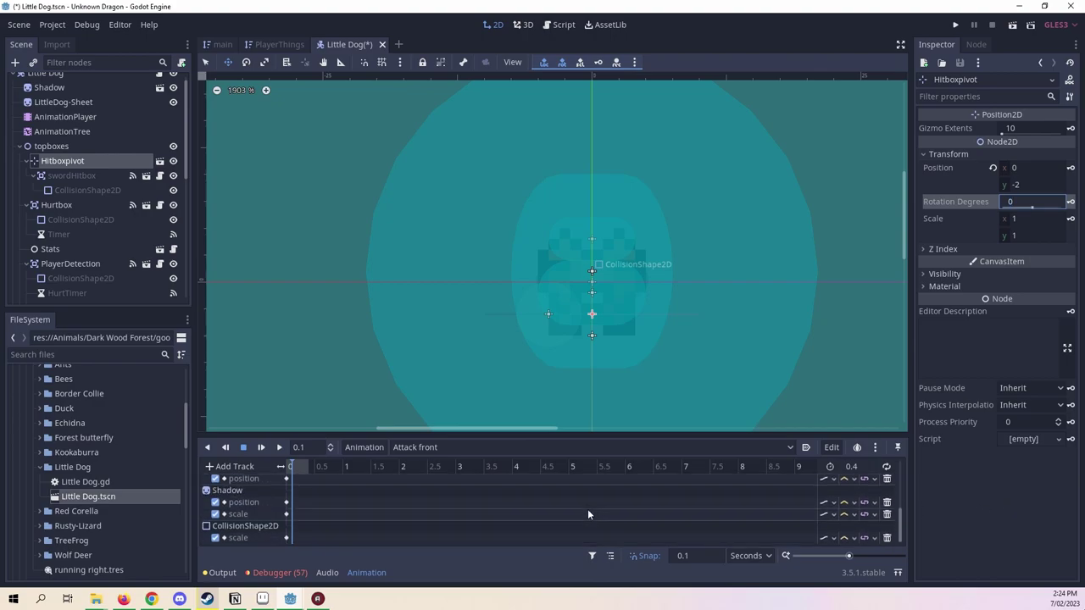
{"action": "scroll", "coordinate": [588, 511], "scroll_direction": "up", "scroll_amount": 1}
{"action": "scroll", "coordinate": [588, 512], "scroll_direction": "up", "scroll_amount": 1}
{"action": "scroll", "coordinate": [586, 511], "scroll_direction": "up", "scroll_amount": 1}
{"action": "scroll", "coordinate": [585, 512], "scroll_direction": "up", "scroll_amount": 1}
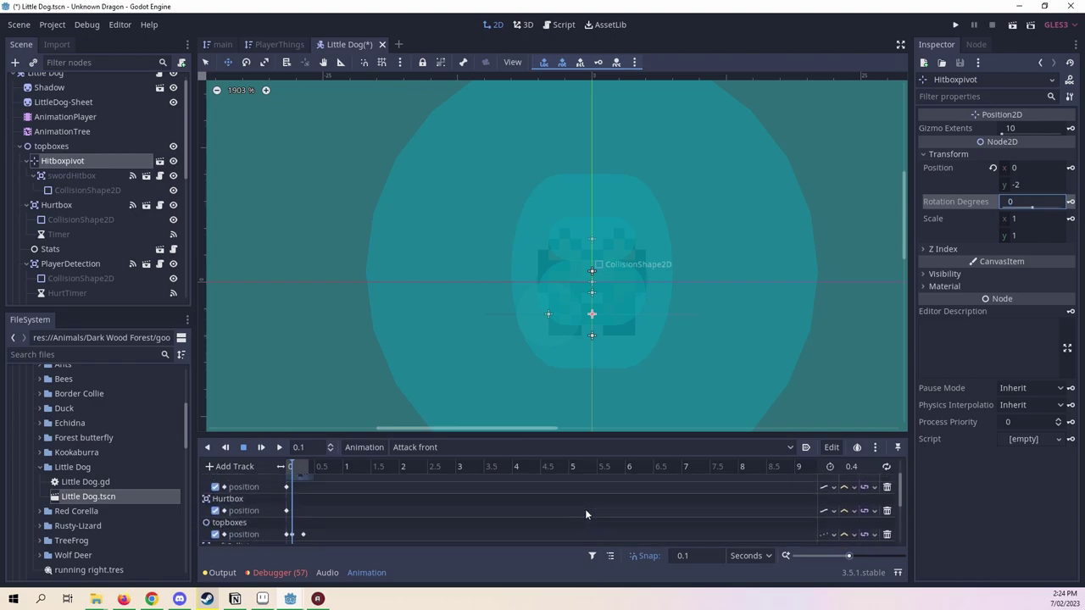
{"action": "scroll", "coordinate": [585, 513], "scroll_direction": "up", "scroll_amount": 1}
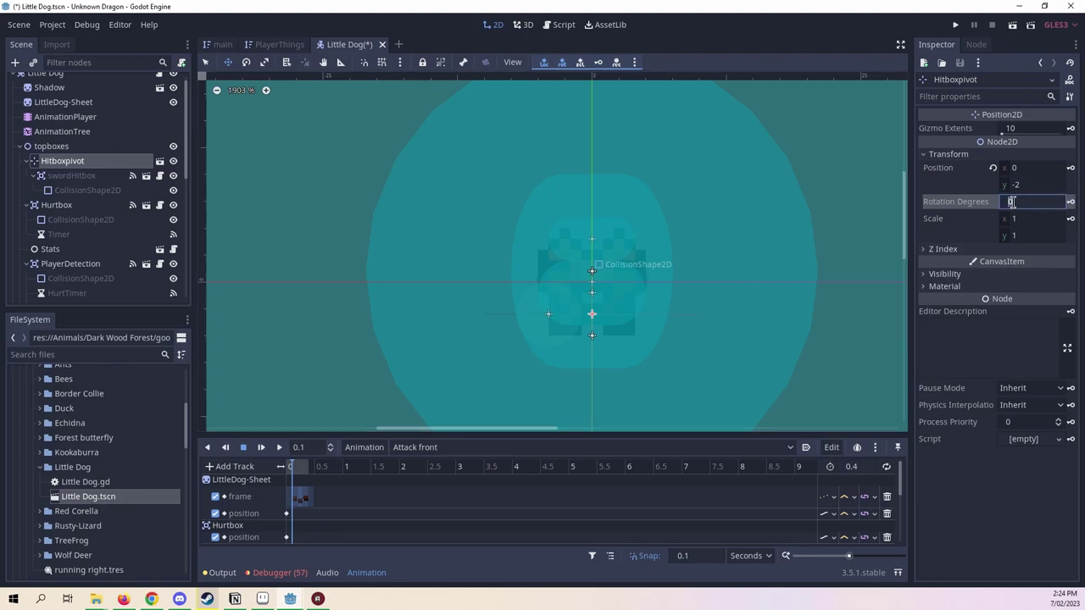
{"action": "type", "text": "90"}
{"action": "key", "text": "Return"}
{"action": "left_click", "coordinate": [1032, 202]}
{"action": "type", "text": "27"}
{"action": "key", "text": "Return"}
{"action": "scroll", "coordinate": [702, 395], "scroll_direction": "up", "scroll_amount": 1}
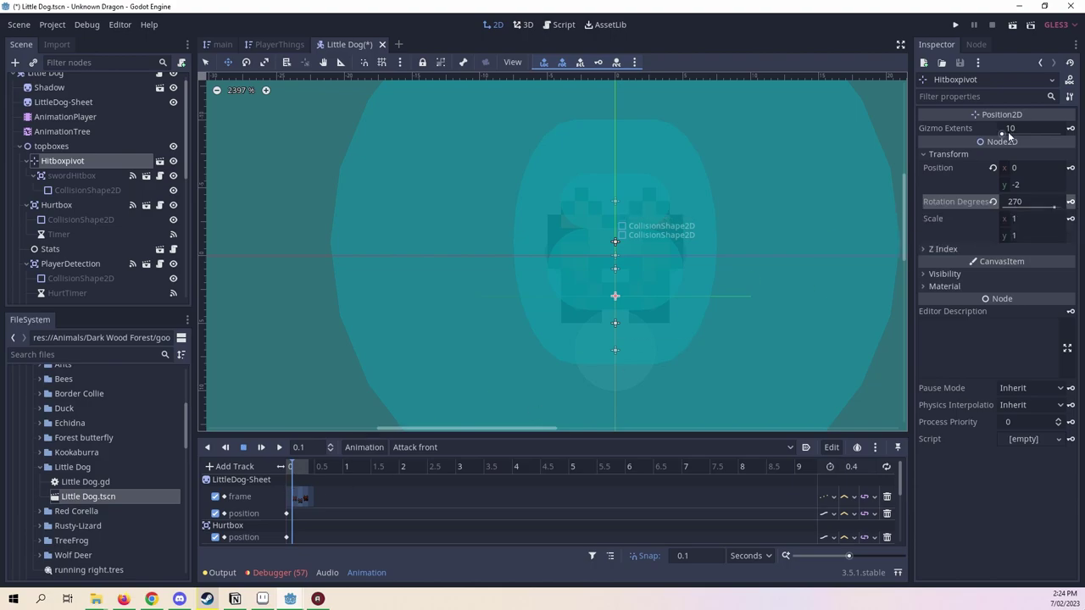
Key the Hitboxpivot rotation, creating its rotation_degrees track in Attack front.
{"action": "left_click", "coordinate": [1070, 204]}
{"action": "left_click", "coordinate": [503, 315]}
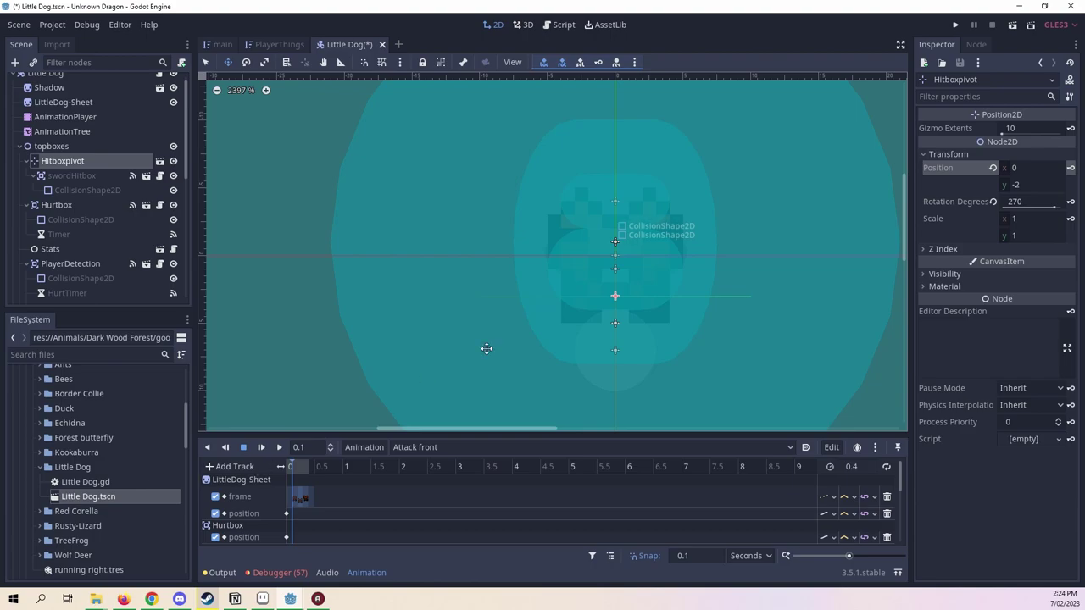
{"action": "scroll", "coordinate": [356, 390], "scroll_direction": "down", "scroll_amount": 1}
{"action": "scroll", "coordinate": [385, 501], "scroll_direction": "down", "scroll_amount": 4}
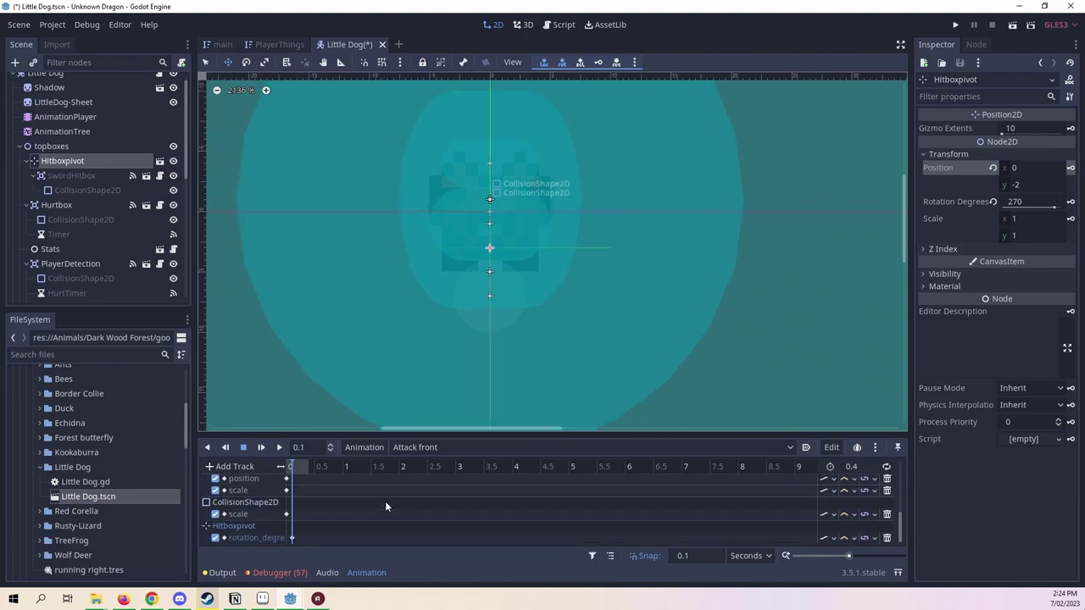
Key the Hitboxpivot position, creating its position track.
{"action": "left_click", "coordinate": [1070, 168]}
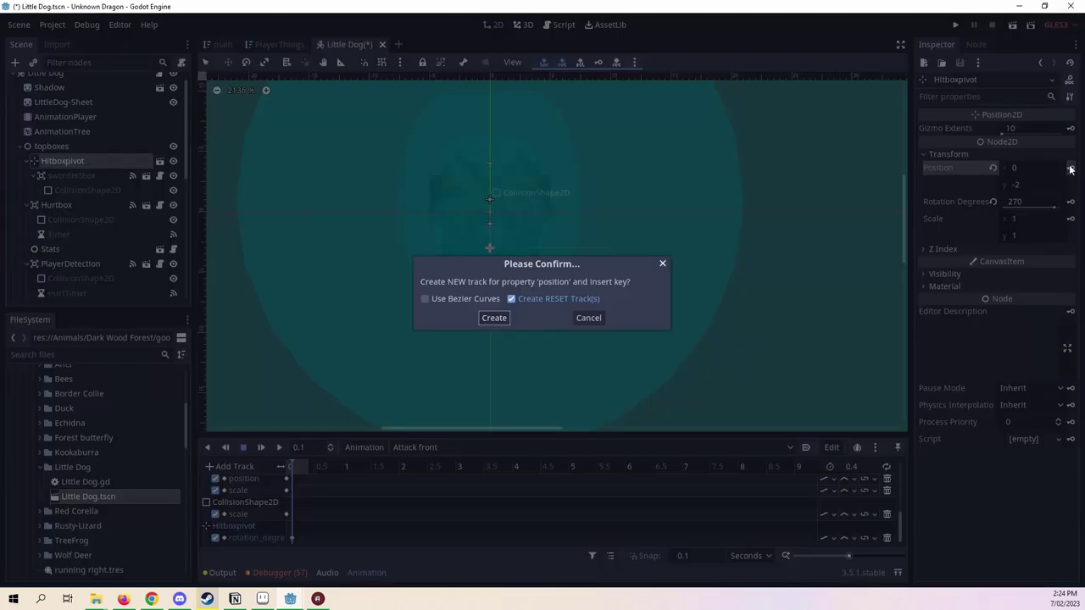
{"action": "left_click", "coordinate": [494, 318]}
{"action": "middle_click_drag", "start_coordinate": [431, 350], "coordinate": [562, 394]}
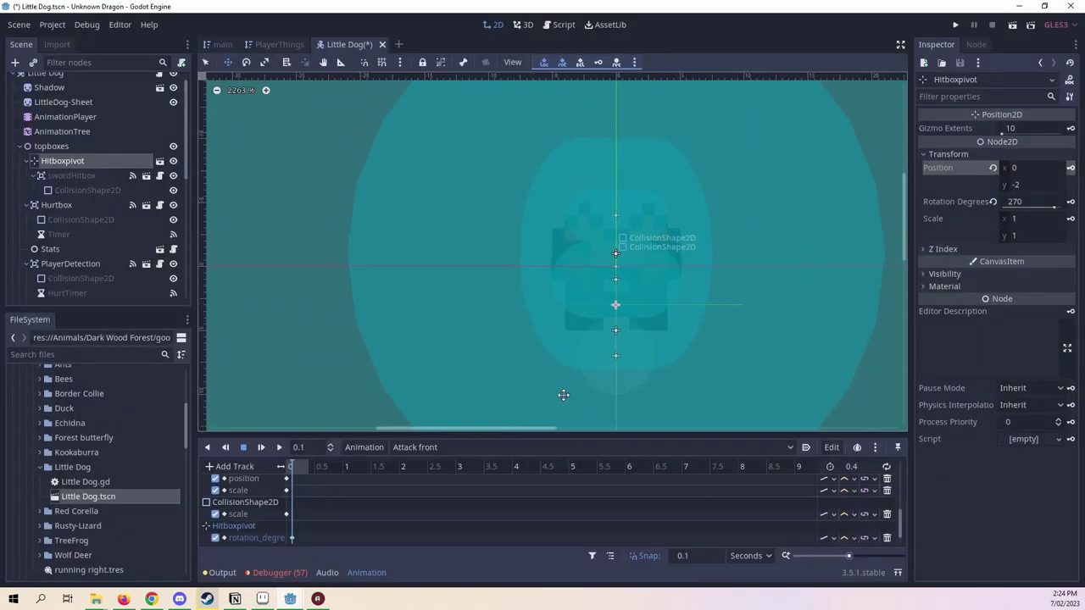
{"action": "scroll", "coordinate": [562, 395], "scroll_direction": "up", "scroll_amount": 1}
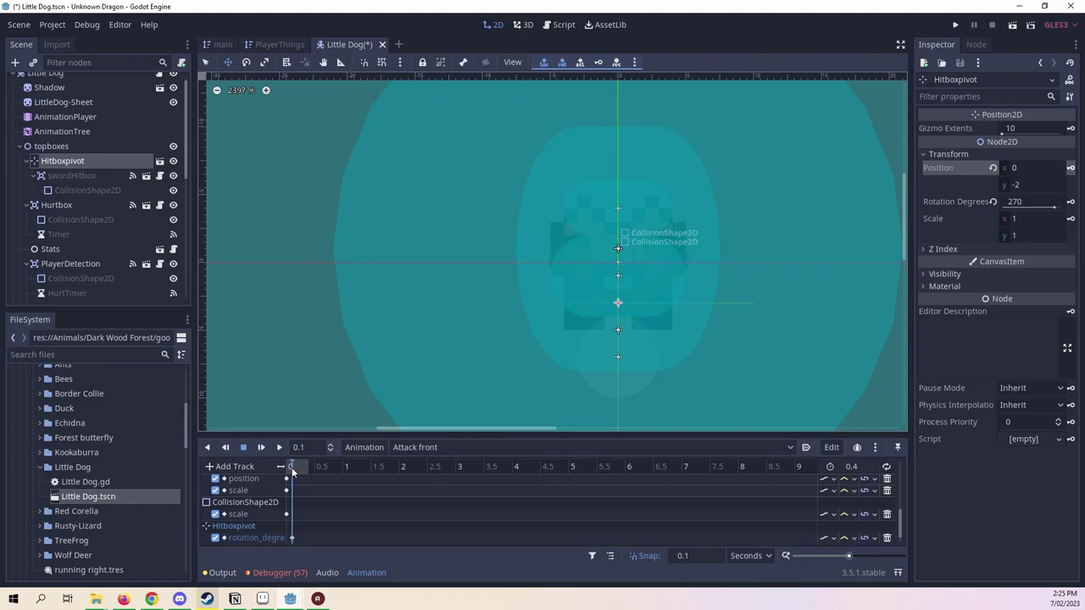
Scrub the Attack front timeline to check poses, undoing an accidental pivot nudge.
{"action": "mouse_move", "coordinate": [292, 466]}
{"action": "left_mouse_down"}
{"action": "mouse_move", "coordinate": [272, 466]}
{"action": "mouse_move", "coordinate": [293, 467]}
{"action": "left_mouse_up"}
{"action": "left_click_drag", "start_coordinate": [290, 467], "coordinate": [292, 464]}
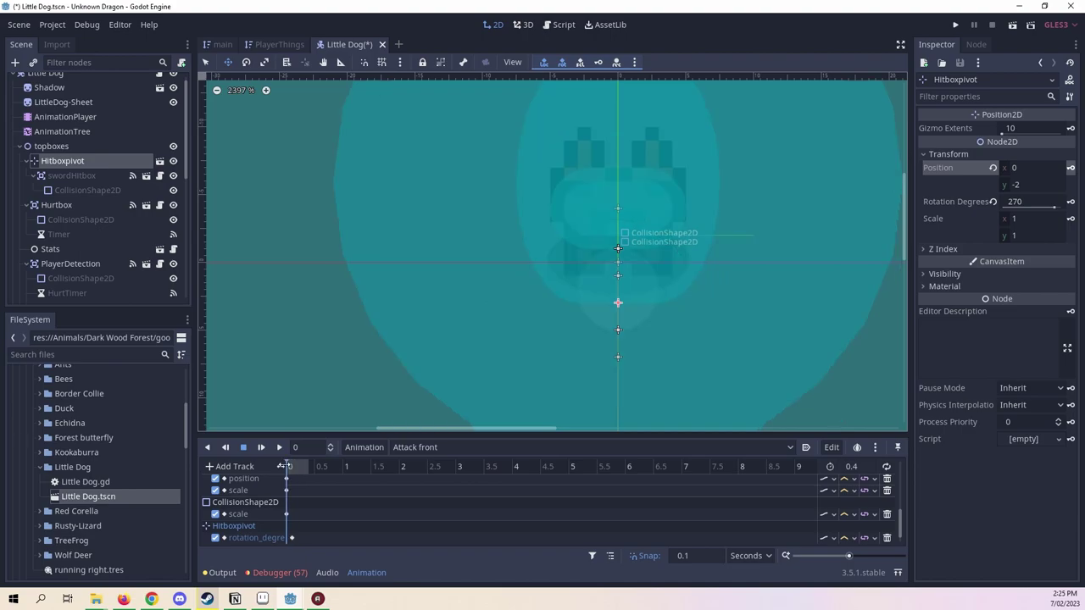
{"action": "middle_click_drag", "start_coordinate": [647, 327], "coordinate": [575, 303]}
{"action": "left_click_drag", "start_coordinate": [598, 281], "coordinate": [610, 259]}
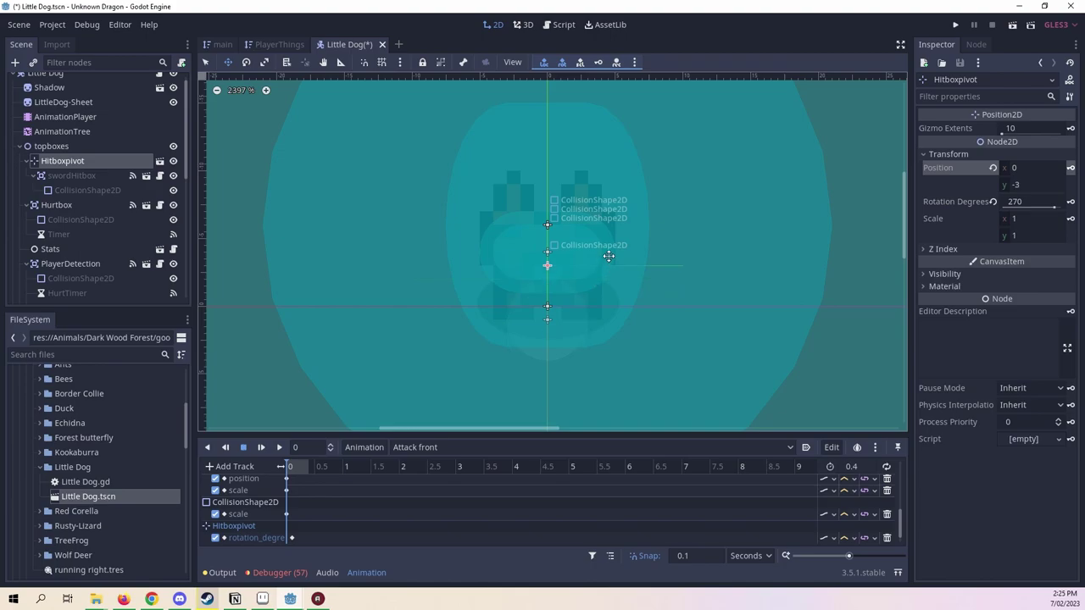
{"action": "scroll", "coordinate": [791, 280], "scroll_direction": "down", "scroll_amount": 1}
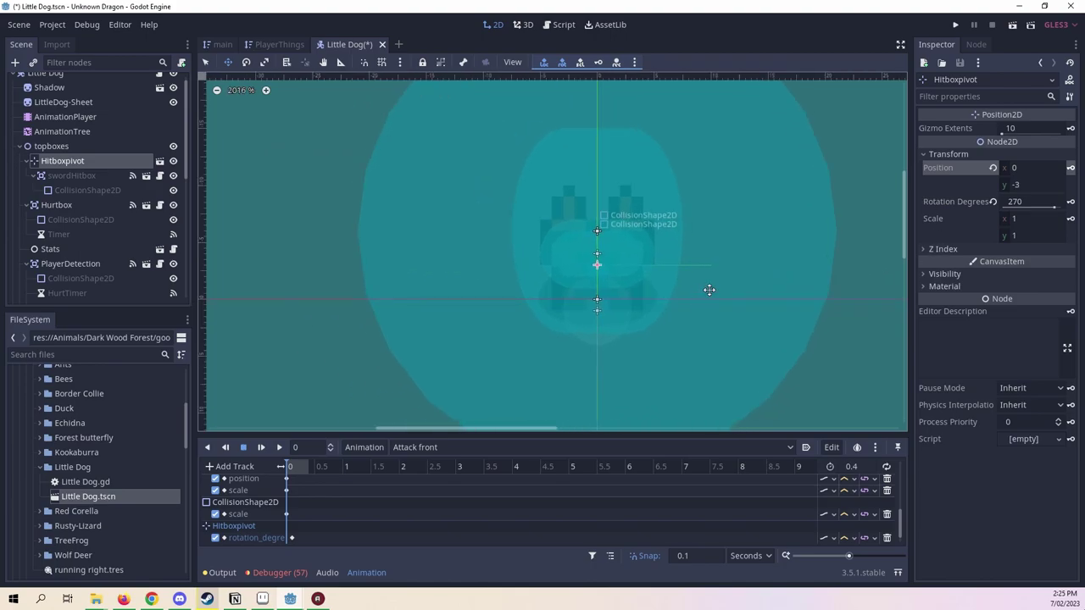
{"action": "key", "text": "ctrl+z"}
{"action": "left_click", "coordinate": [295, 466]}
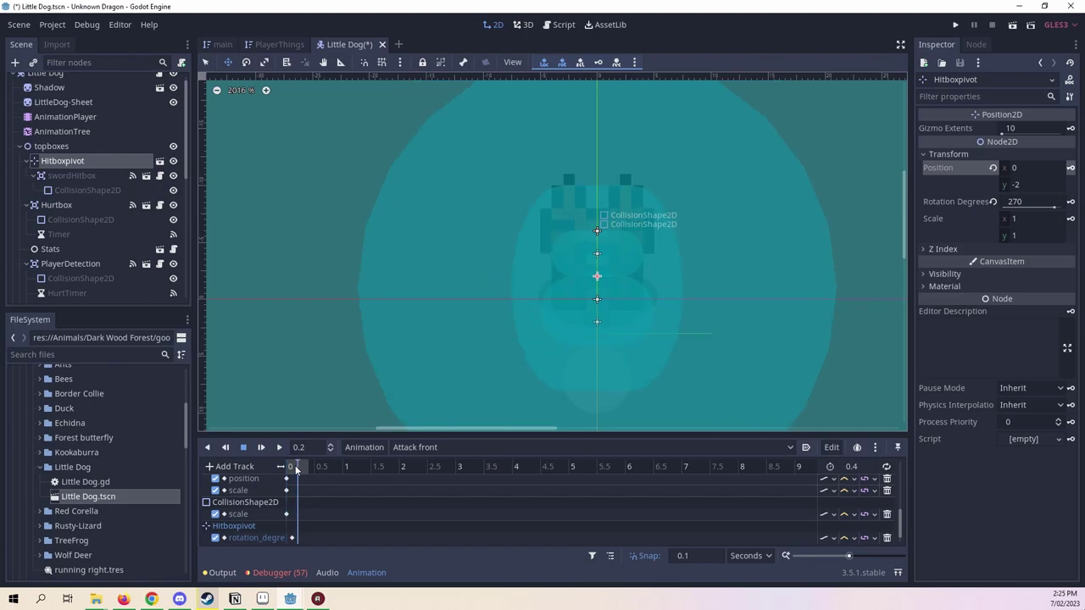
{"action": "left_click_drag", "start_coordinate": [295, 465], "coordinate": [296, 468]}
Recentre the view on the dog and select the swordHitbox's CollisionShape2D.
{"action": "scroll", "coordinate": [748, 264], "scroll_direction": "up", "scroll_amount": 1}
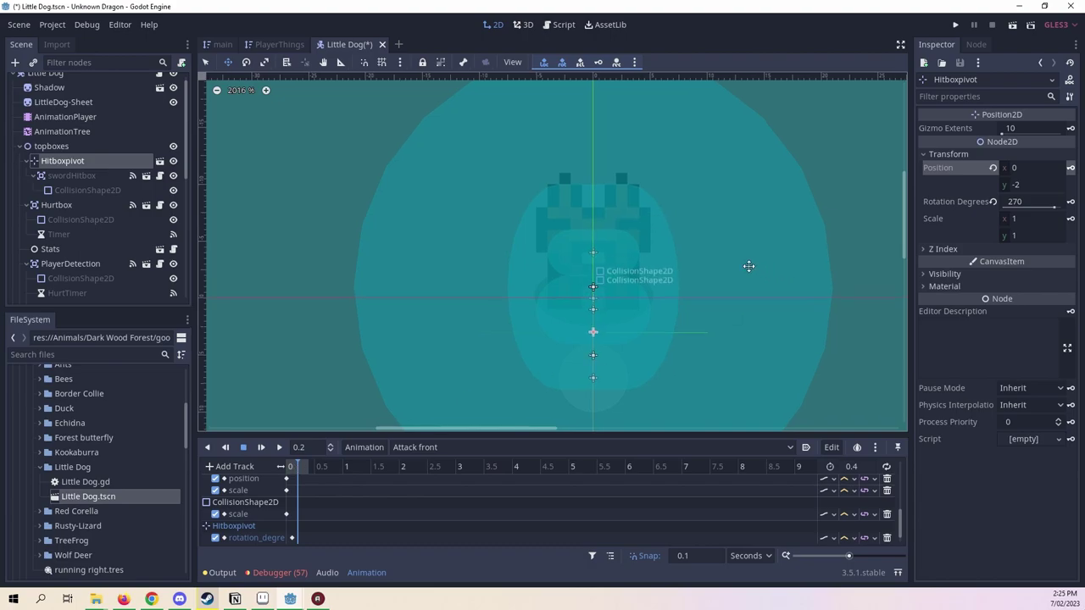
{"action": "middle_click_drag", "start_coordinate": [748, 263], "coordinate": [712, 242]}
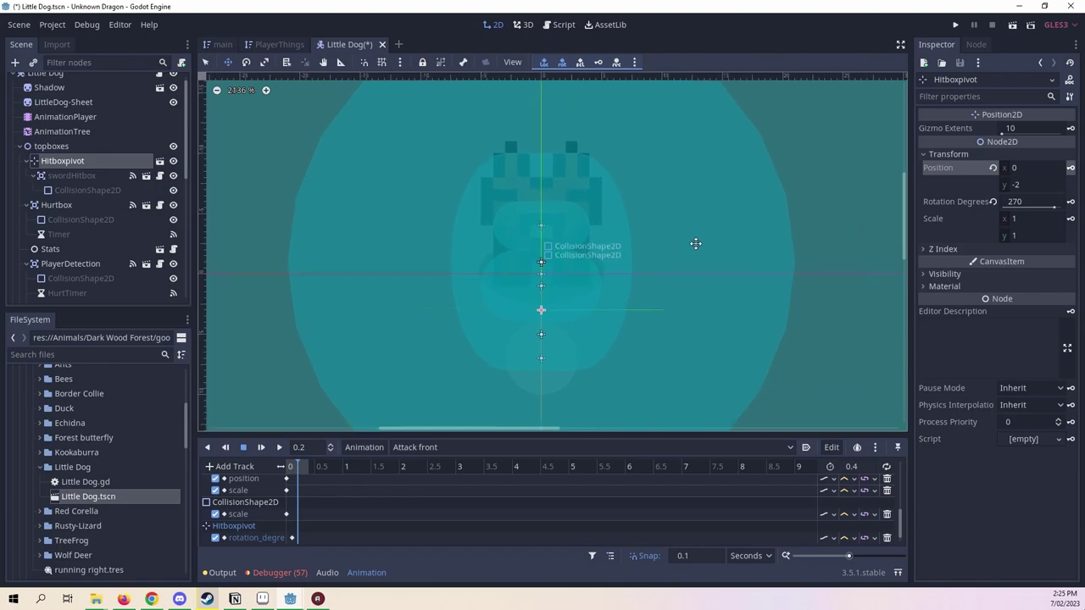
{"action": "left_click", "coordinate": [291, 466]}
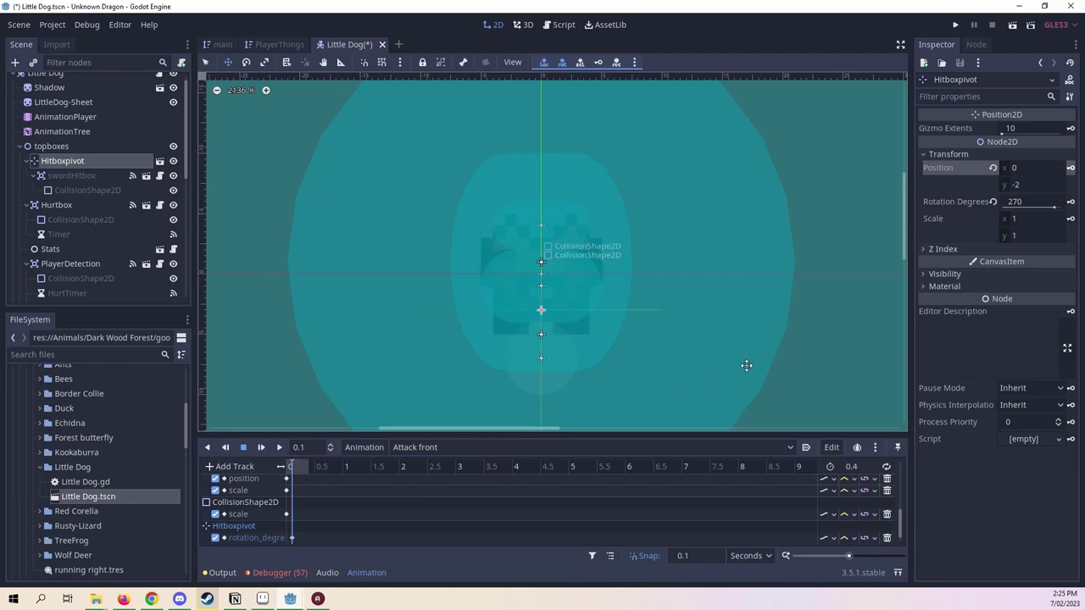
{"action": "middle_click_drag", "start_coordinate": [746, 368], "coordinate": [826, 357]}
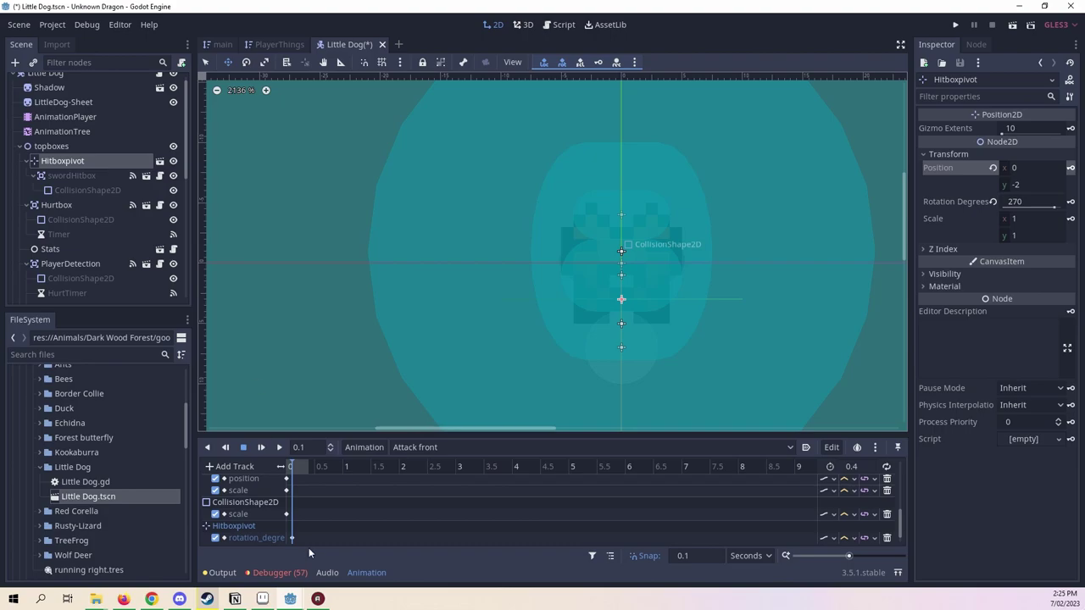
{"action": "left_click", "coordinate": [83, 190]}
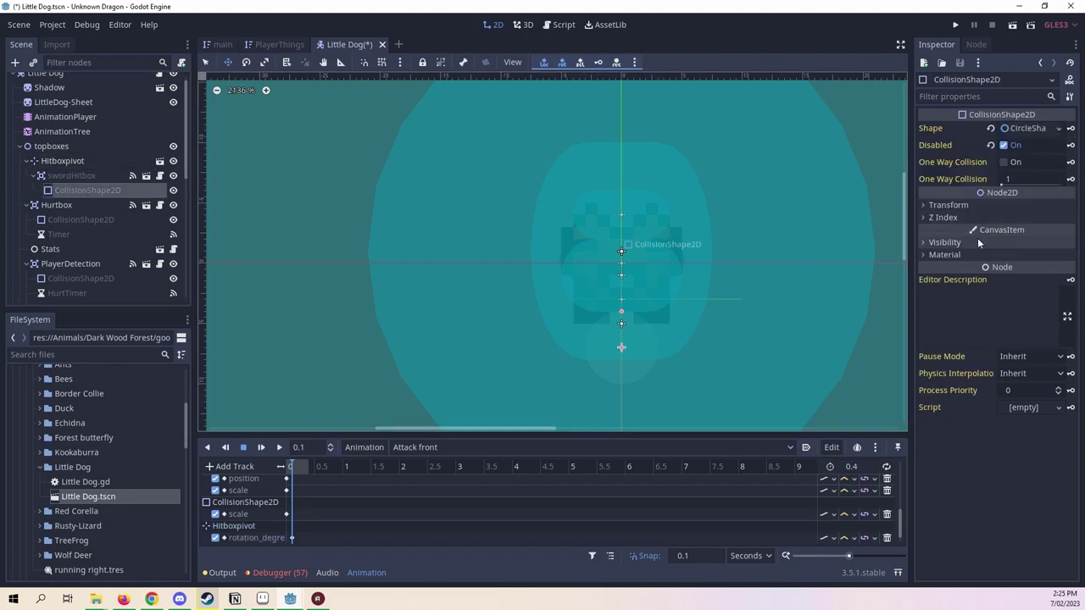
Add a Disabled track for the sword hitbox CollisionShape2D, enabled at 0.1 and disabled again at 0.3 s.
{"action": "left_click", "coordinate": [294, 467]}
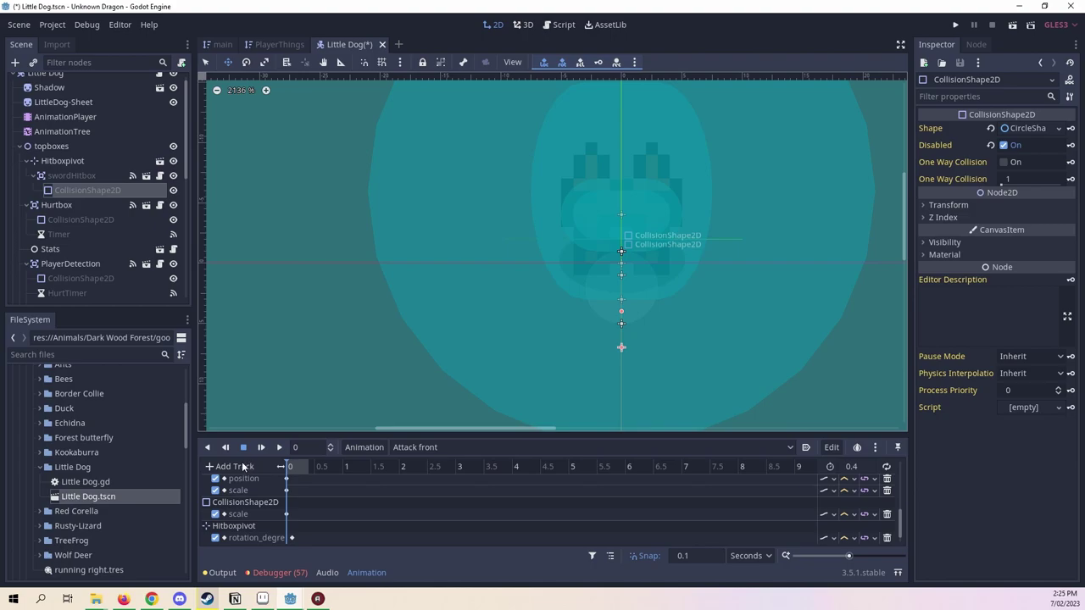
{"action": "left_click", "coordinate": [1071, 145]}
{"action": "left_click", "coordinate": [496, 319]}
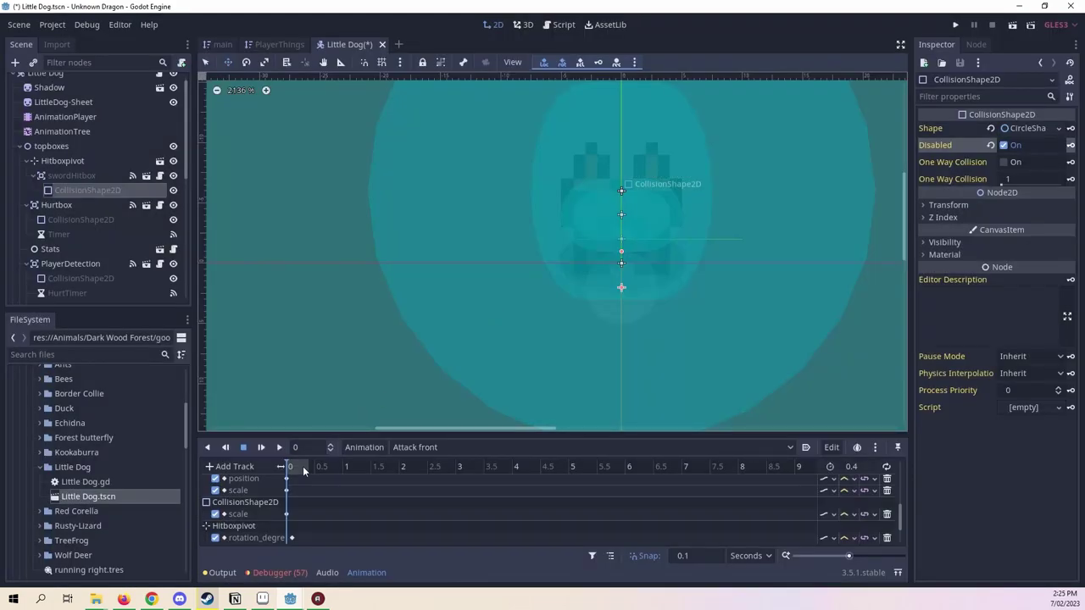
{"action": "left_click", "coordinate": [308, 466]}
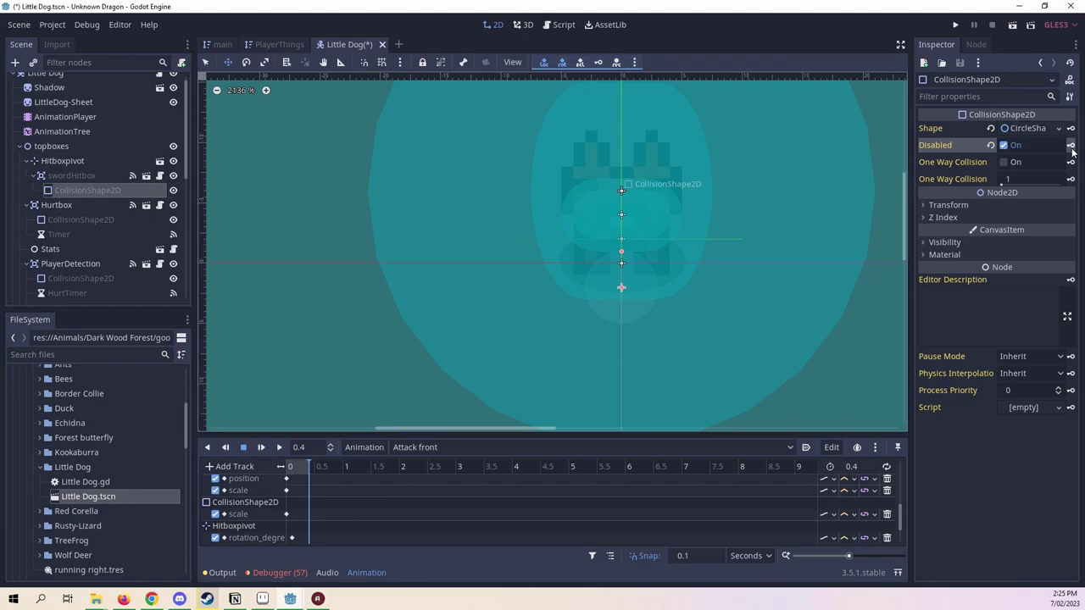
{"action": "left_click", "coordinate": [289, 467]}
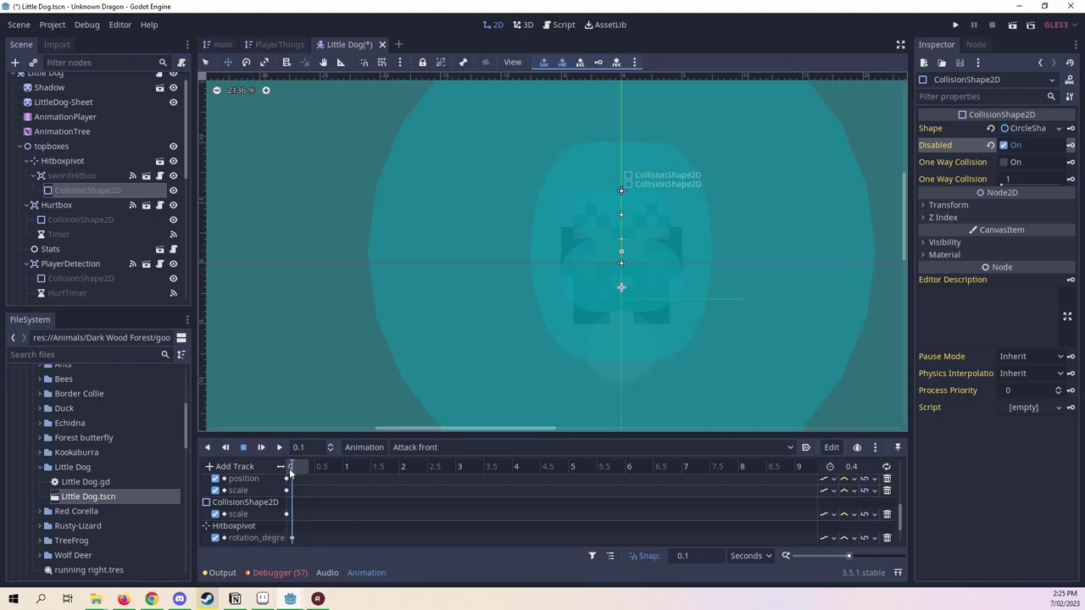
{"action": "left_click", "coordinate": [1004, 145]}
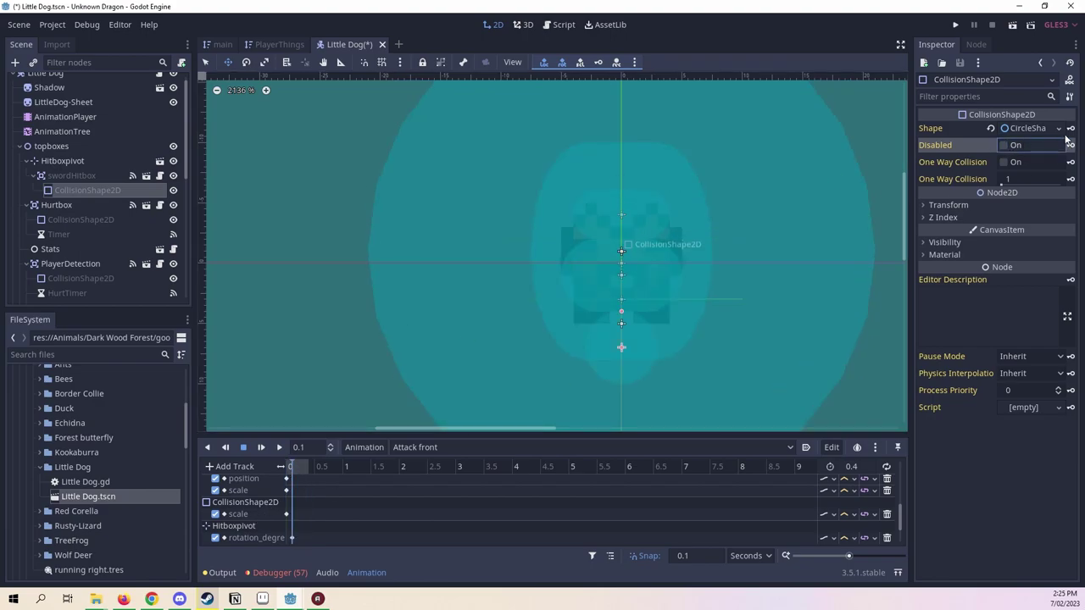
{"action": "left_click_drag", "start_coordinate": [292, 466], "coordinate": [304, 467]}
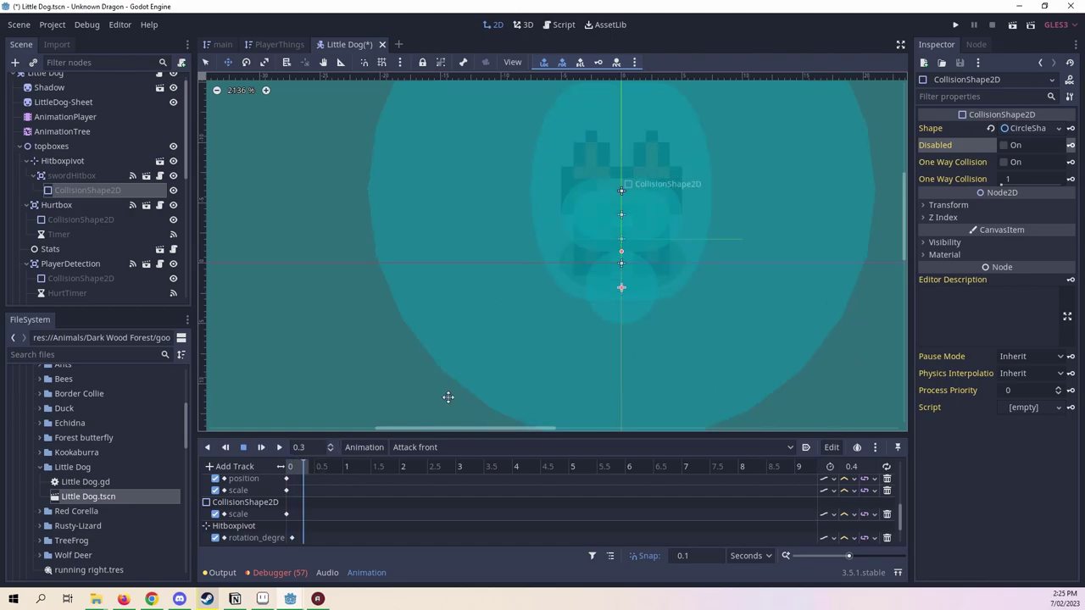
{"action": "left_click", "coordinate": [1011, 145]}
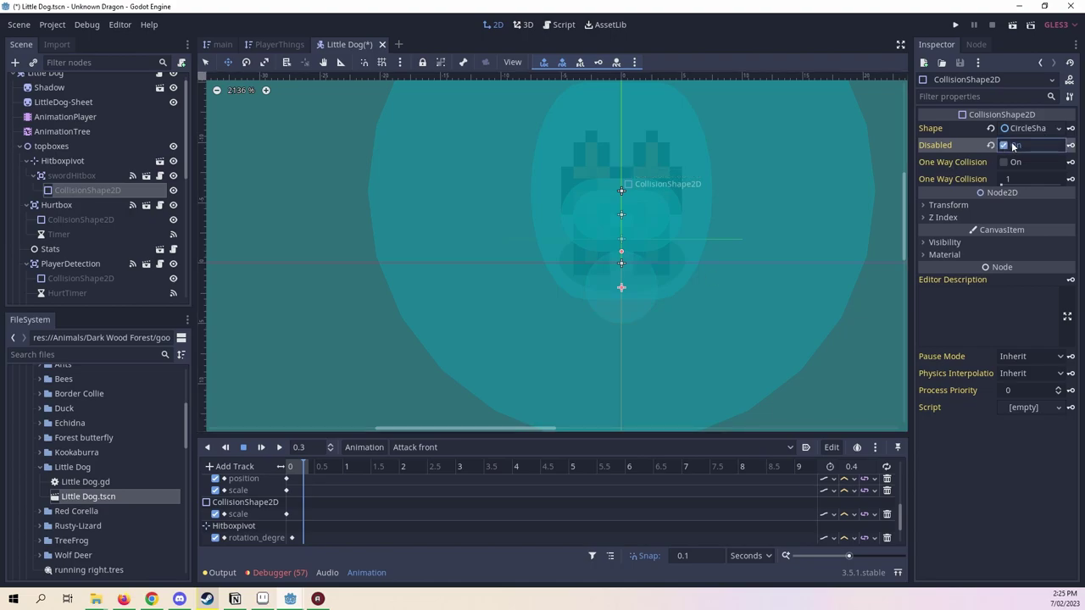
{"action": "left_click", "coordinate": [1070, 145]}
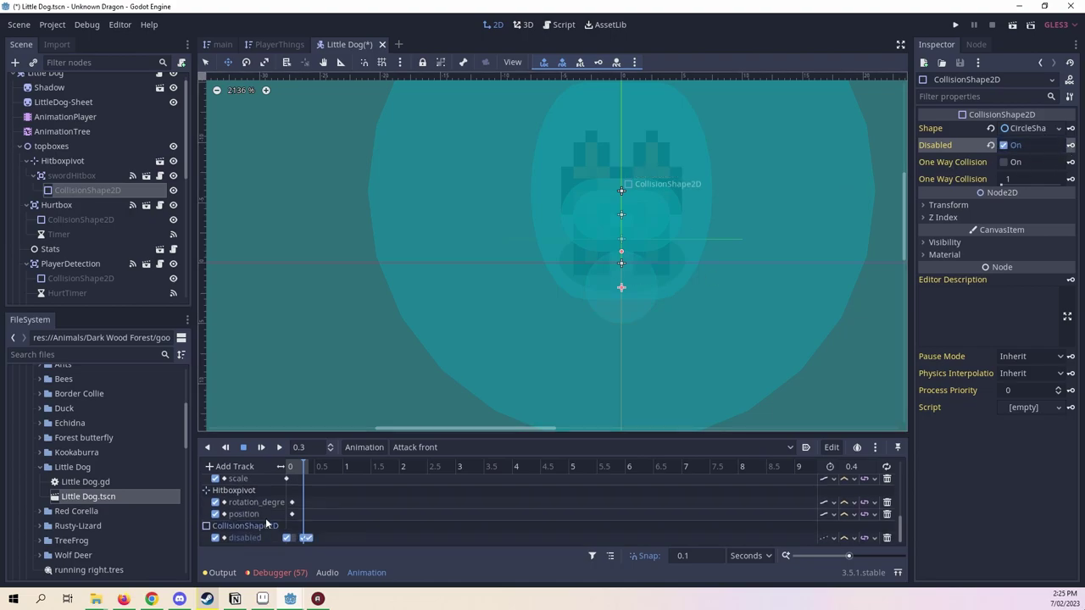
Review the Attack right animation, previewing its 0.4 frame and its start.
{"action": "left_click", "coordinate": [476, 446]}
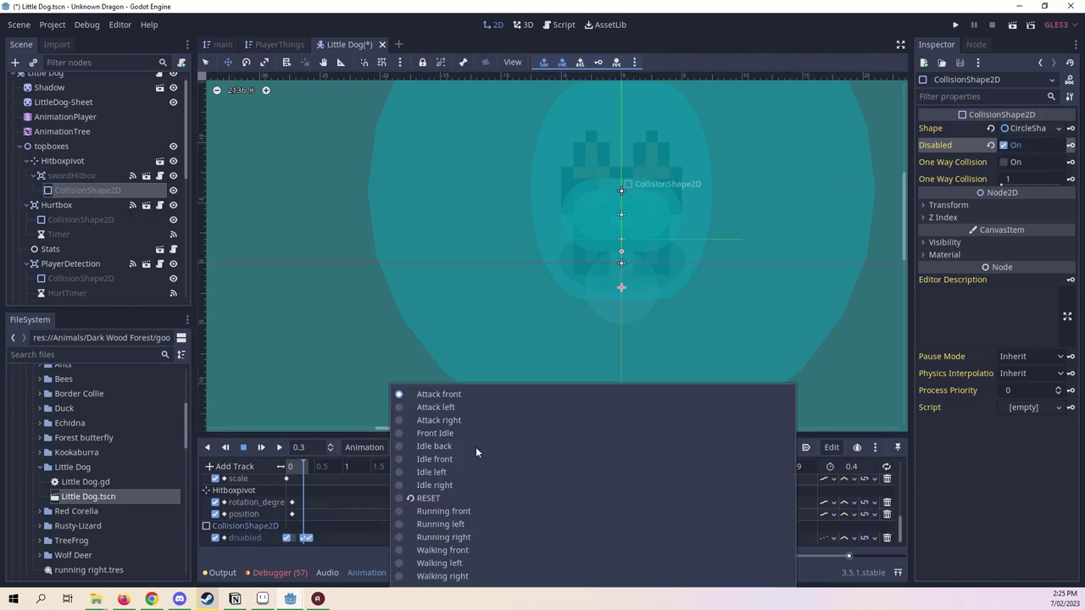
{"action": "left_click", "coordinate": [456, 407]}
{"action": "left_click", "coordinate": [415, 446]}
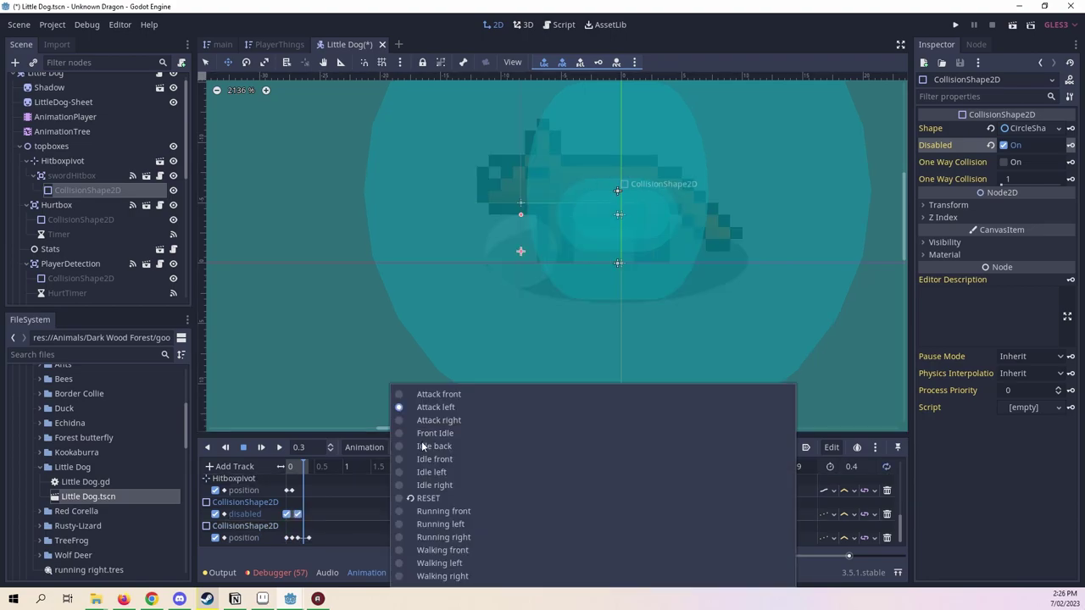
{"action": "left_click", "coordinate": [428, 421]}
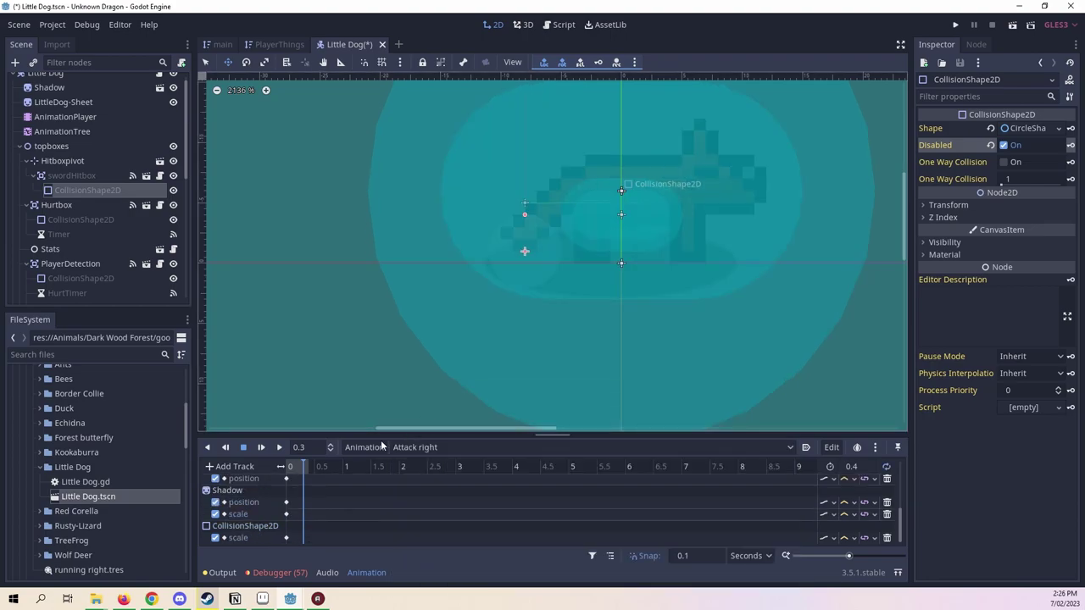
{"action": "left_click", "coordinate": [320, 466]}
{"action": "left_click_drag", "start_coordinate": [320, 466], "coordinate": [257, 467]}
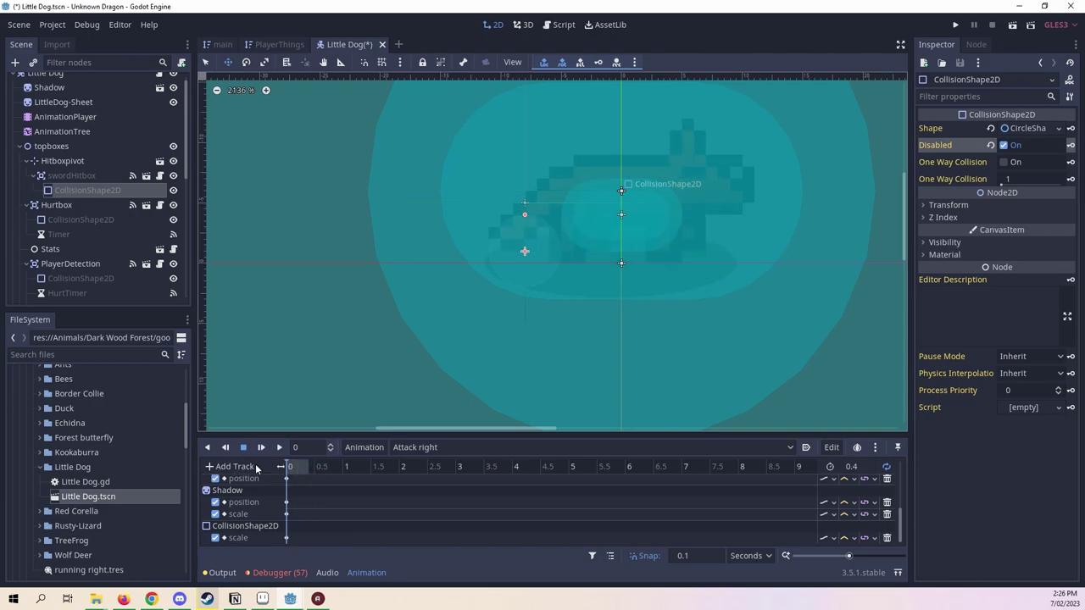
{"action": "left_click", "coordinate": [424, 446]}
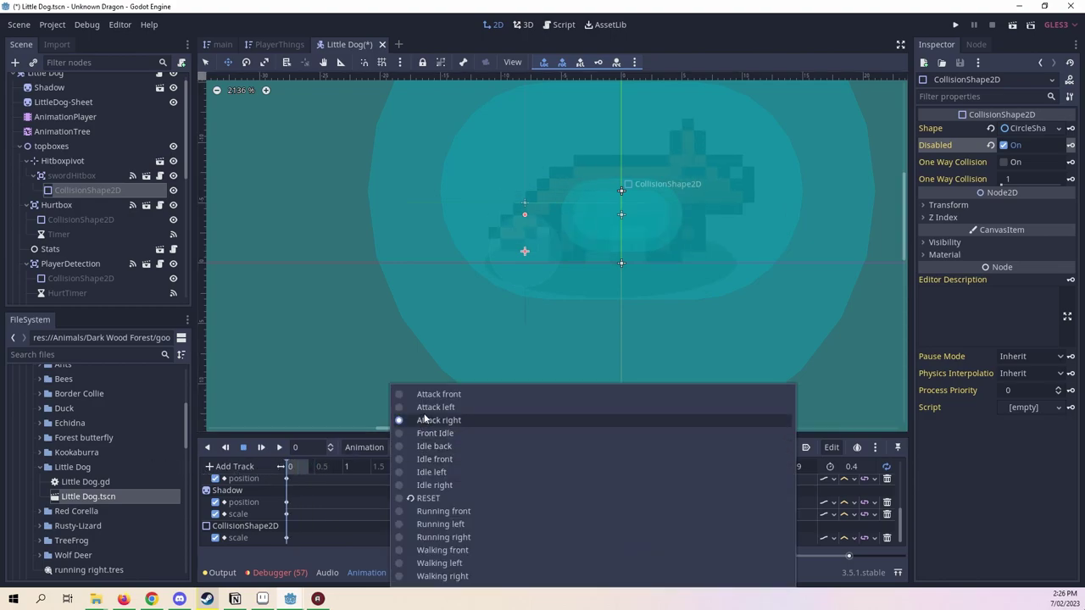
{"action": "left_click", "coordinate": [426, 420]}
{"action": "left_click", "coordinate": [315, 466]}
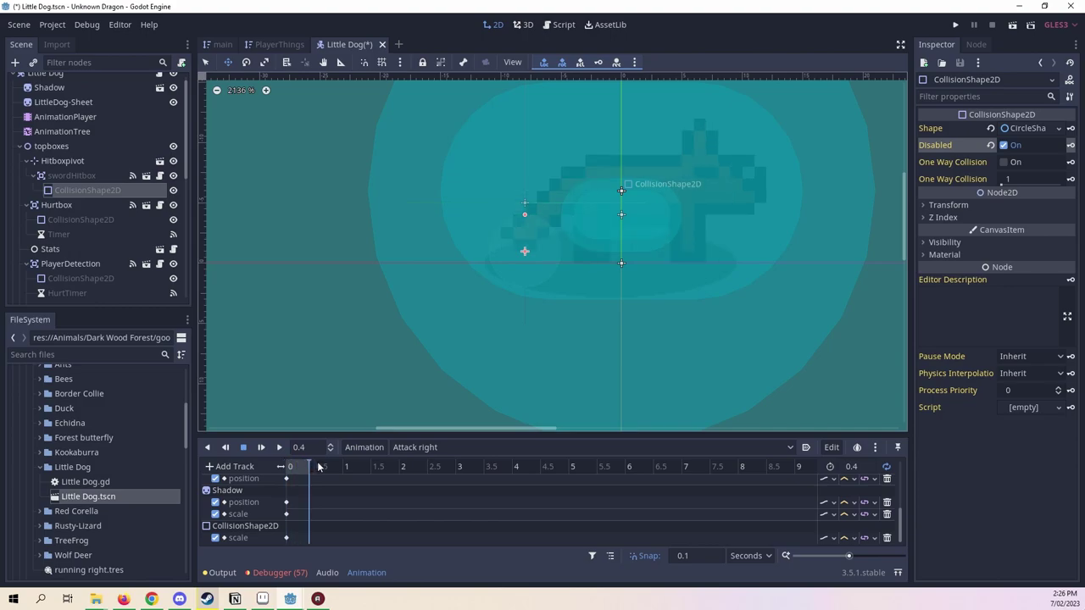
Switch to the Attack left animation and scrub to its 0.1 frame.
{"action": "left_click", "coordinate": [423, 447]}
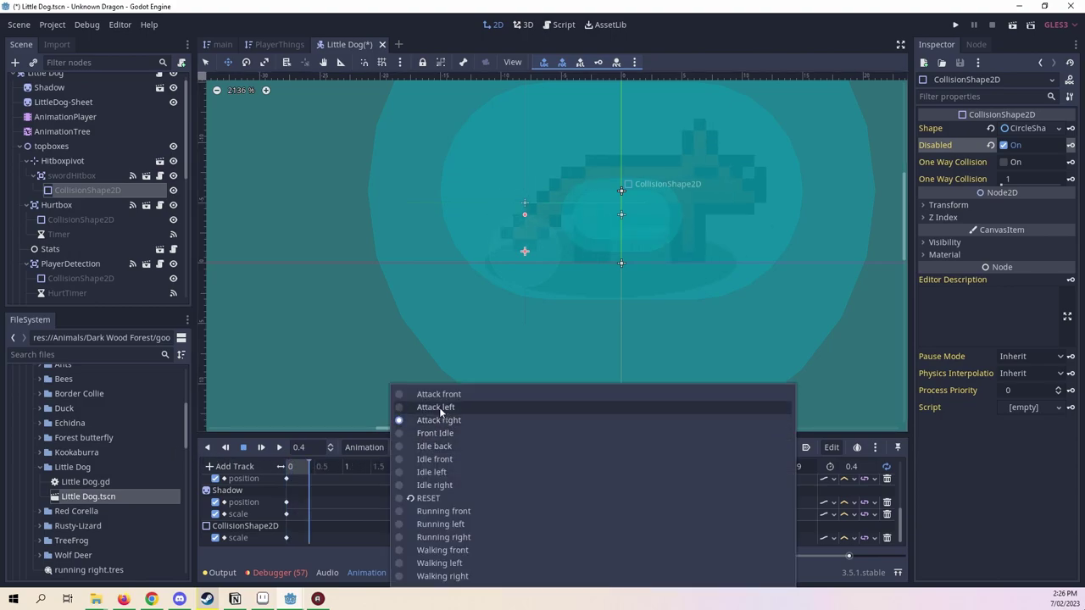
{"action": "left_click", "coordinate": [440, 409]}
{"action": "left_click", "coordinate": [309, 467]}
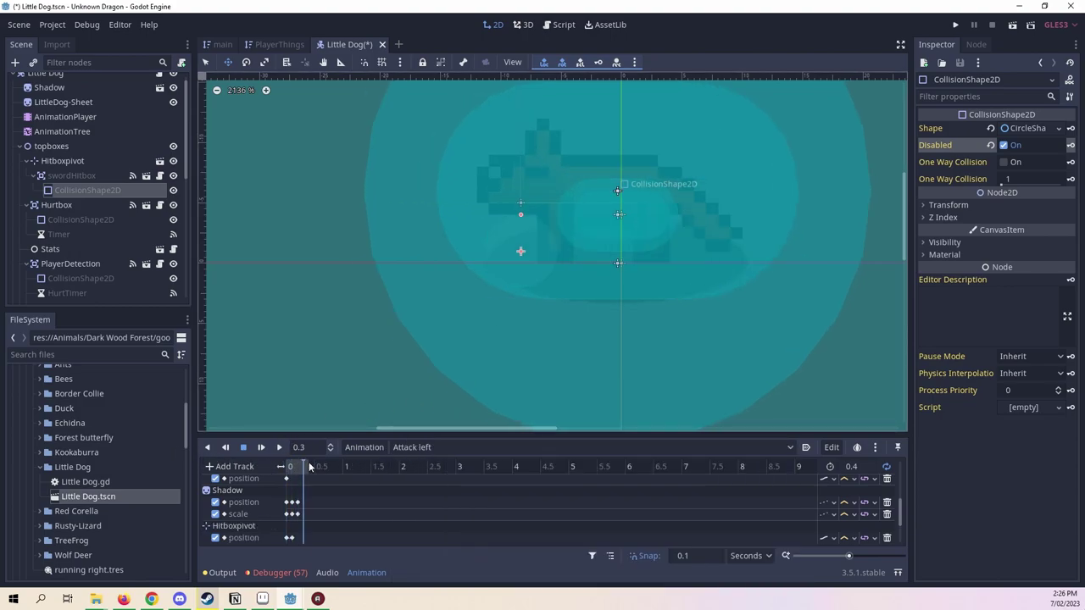
{"action": "left_click_drag", "start_coordinate": [310, 466], "coordinate": [294, 466]}
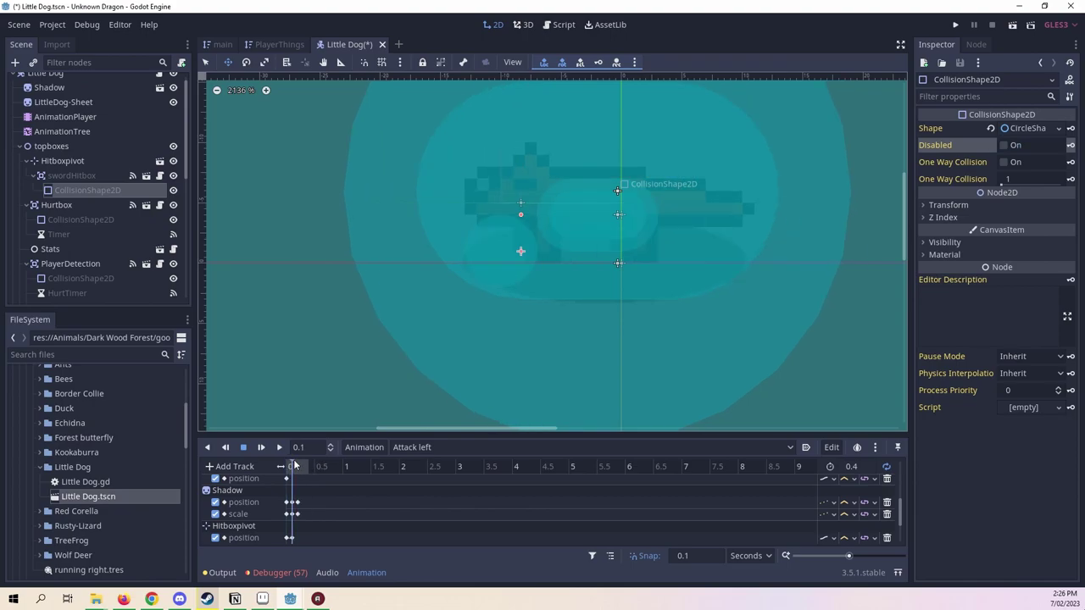
{"action": "scroll", "coordinate": [330, 523], "scroll_direction": "down", "scroll_amount": 1}
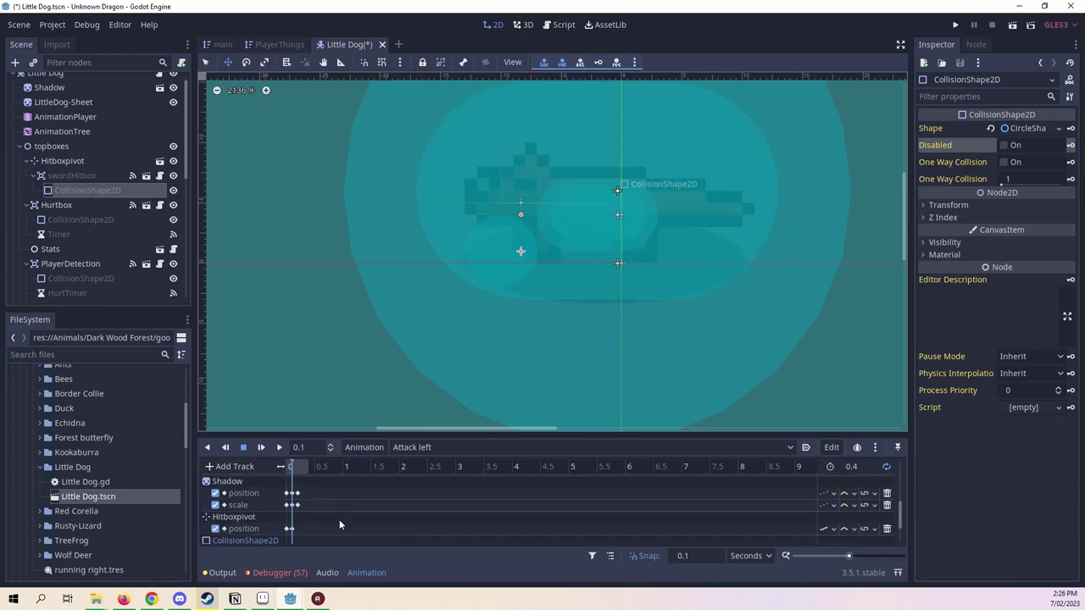
Reset the Hitboxpivot rotation to 0 and key it in a new rotation track.
{"action": "left_click", "coordinate": [79, 162]}
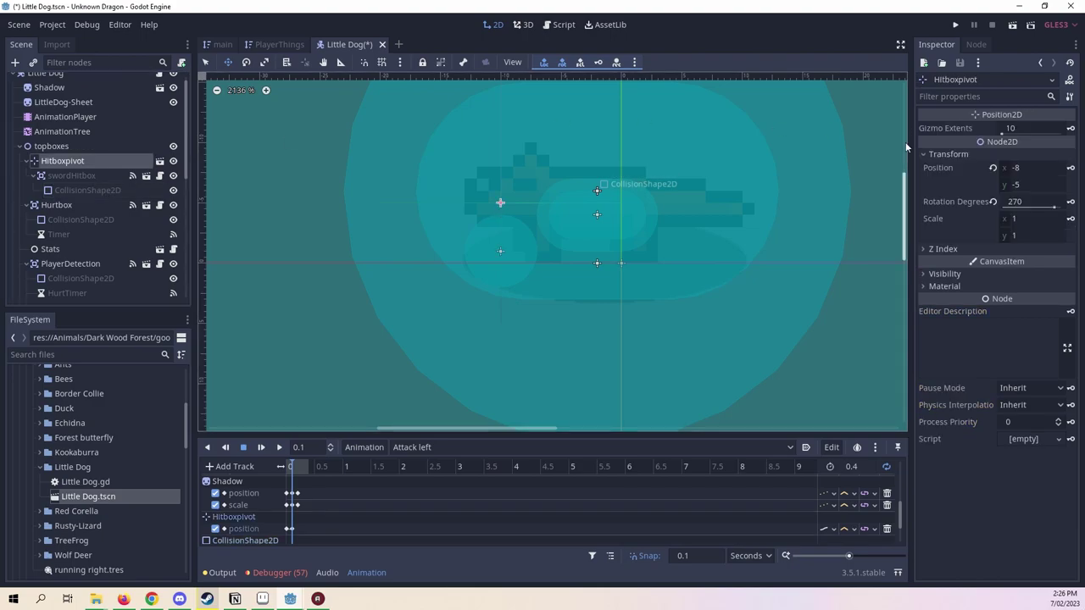
{"action": "left_click", "coordinate": [992, 202]}
{"action": "left_click", "coordinate": [1070, 204]}
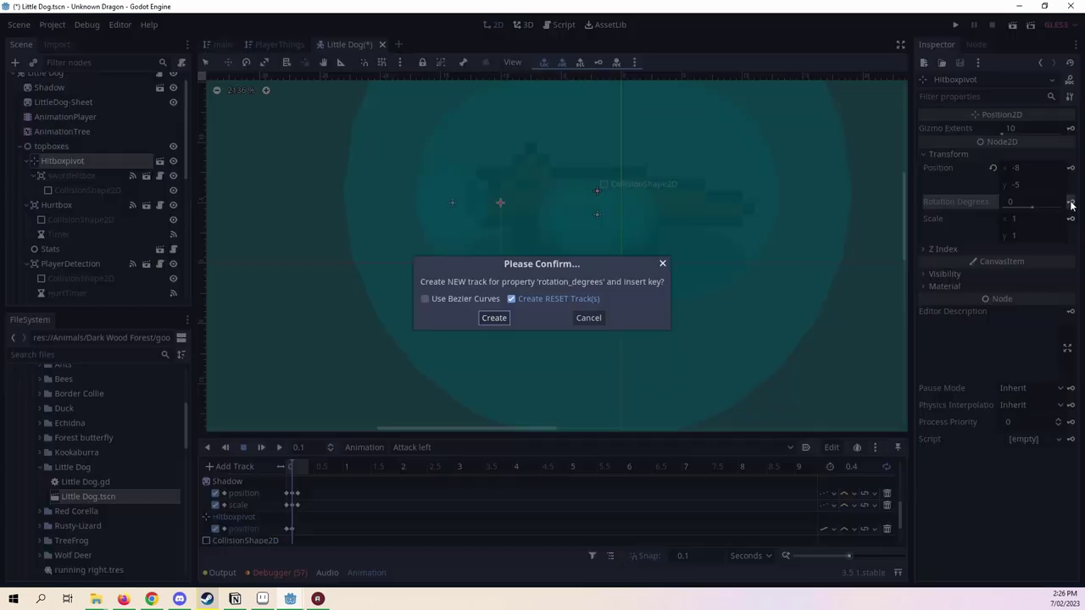
{"action": "left_click", "coordinate": [478, 320]}
In Attack right, set the Hitboxpivot rotation to 180 degrees and key it.
{"action": "left_click", "coordinate": [425, 447]}
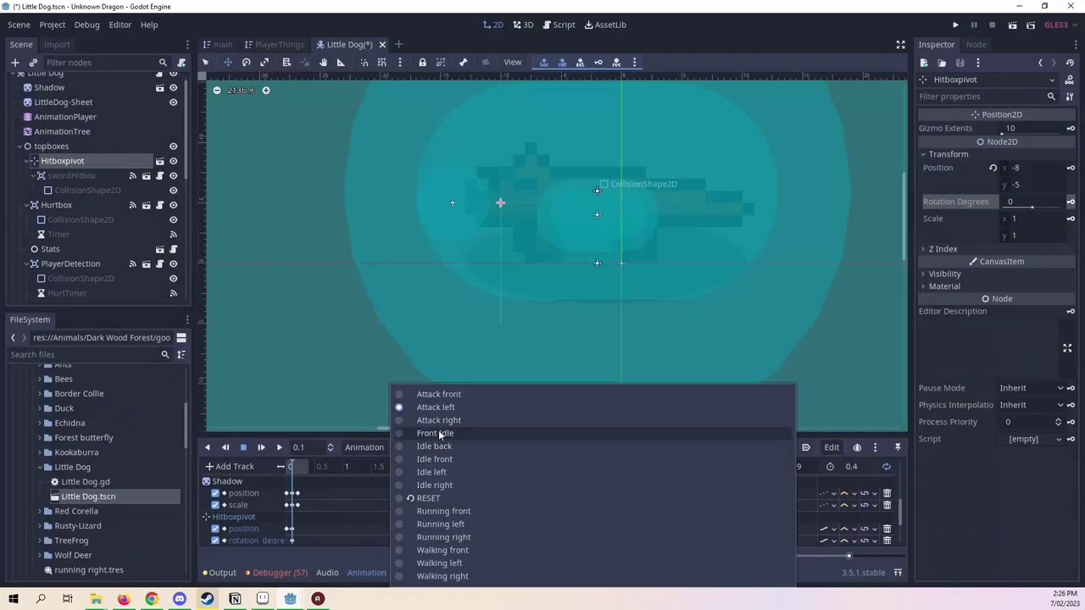
{"action": "left_click", "coordinate": [471, 418]}
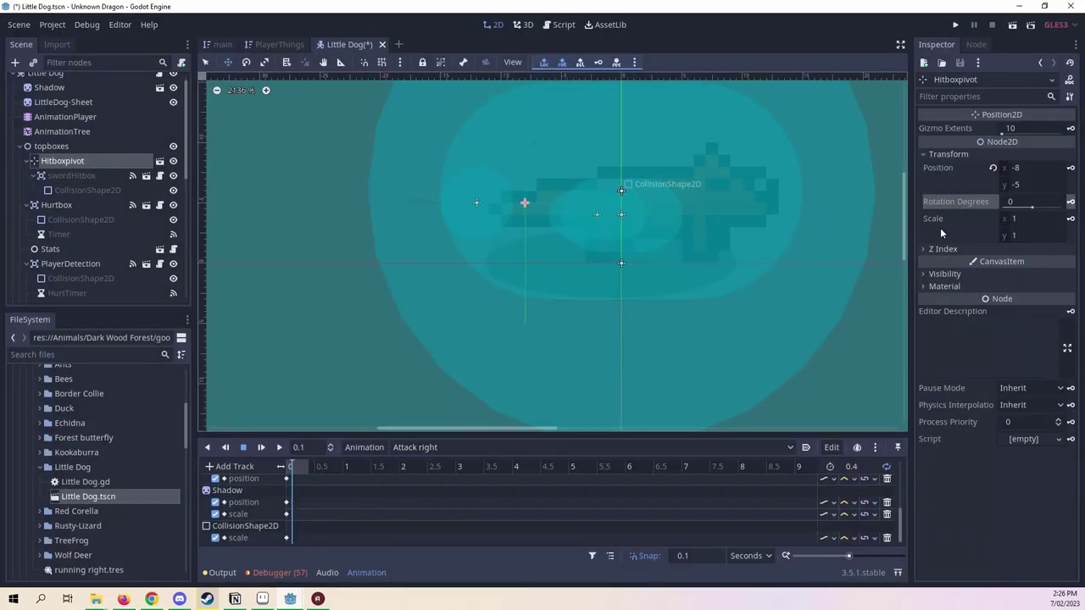
{"action": "left_click", "coordinate": [1024, 201]}
{"action": "type", "text": "0"}
{"action": "key", "text": "Return"}
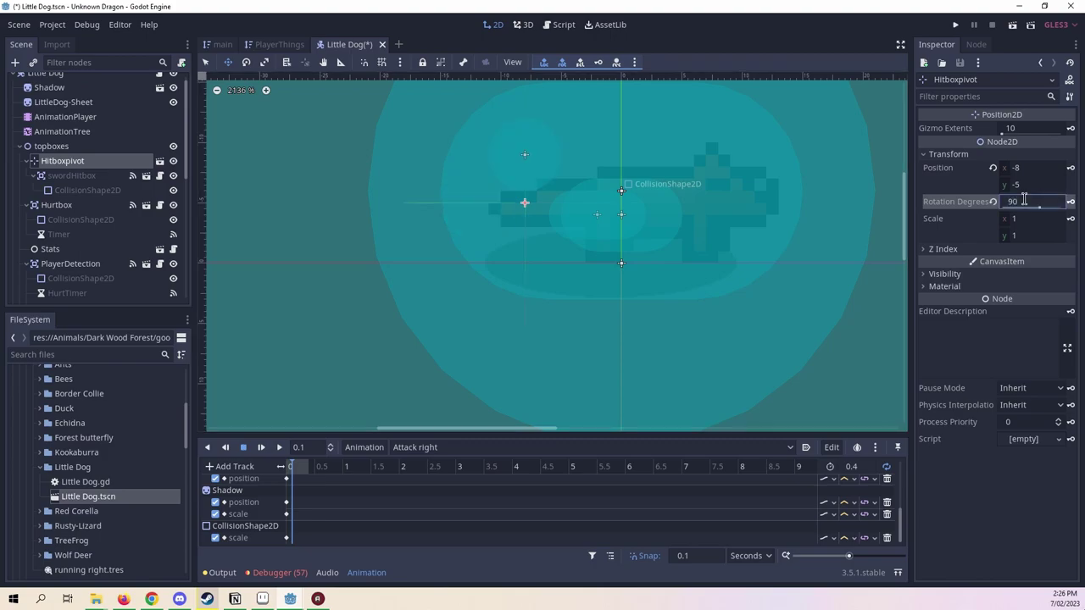
{"action": "left_click", "coordinate": [1023, 201]}
{"action": "type", "text": "180"}
{"action": "key", "text": "Return"}
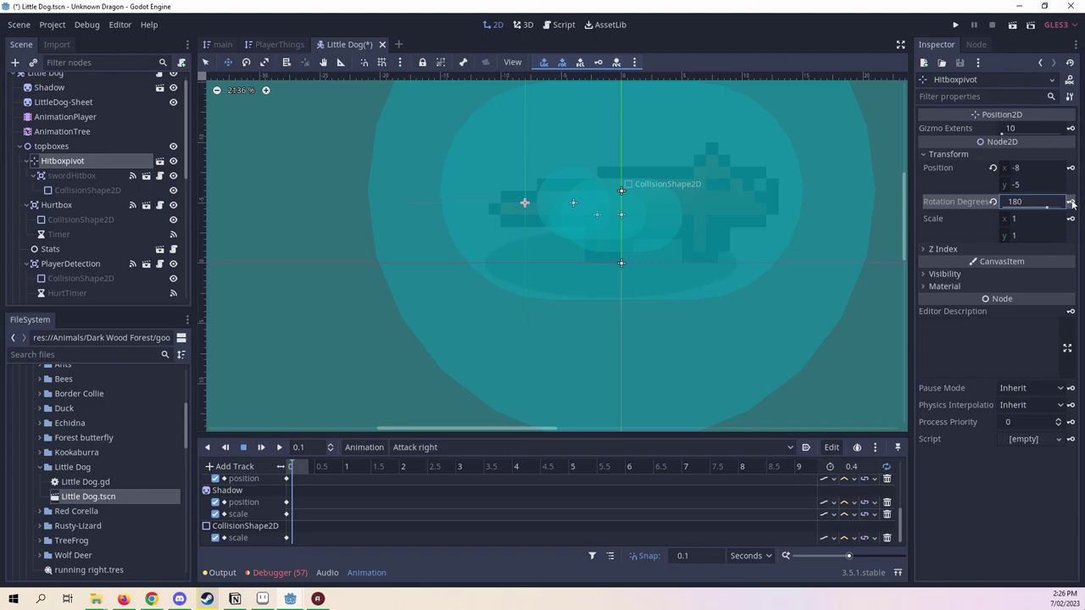
{"action": "left_click", "coordinate": [1070, 202]}
{"action": "left_click", "coordinate": [493, 317]}
Move the Hitboxpivot to (9, -5) on the dog's right, key its position, and rewind.
{"action": "middle_click_drag", "start_coordinate": [872, 150], "coordinate": [527, 254]}
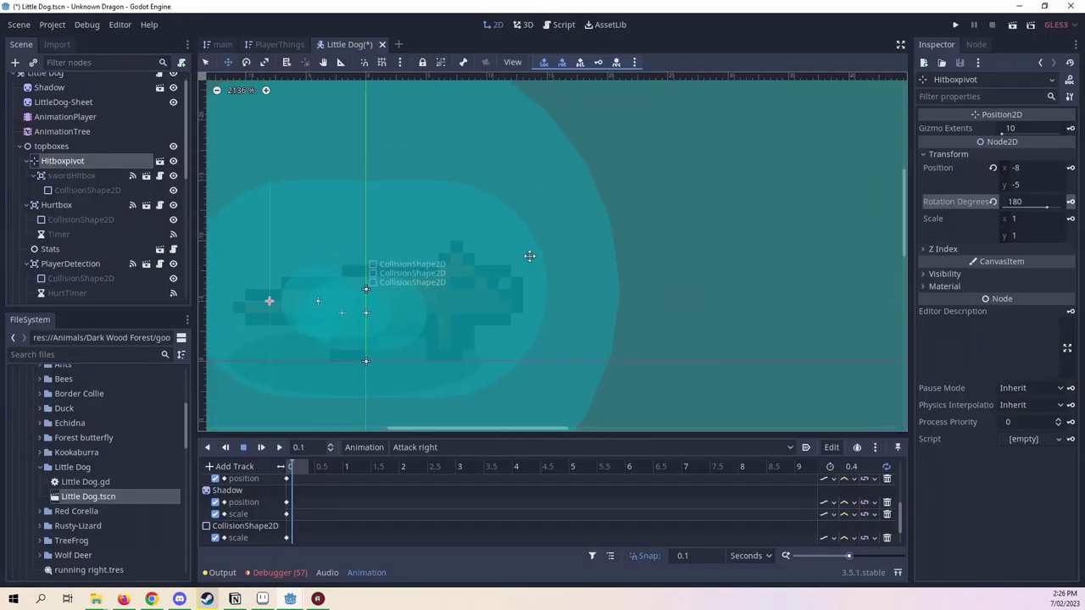
{"action": "scroll", "coordinate": [571, 248], "scroll_direction": "up", "scroll_amount": 1}
{"action": "left_click_drag", "start_coordinate": [571, 247], "coordinate": [727, 266]}
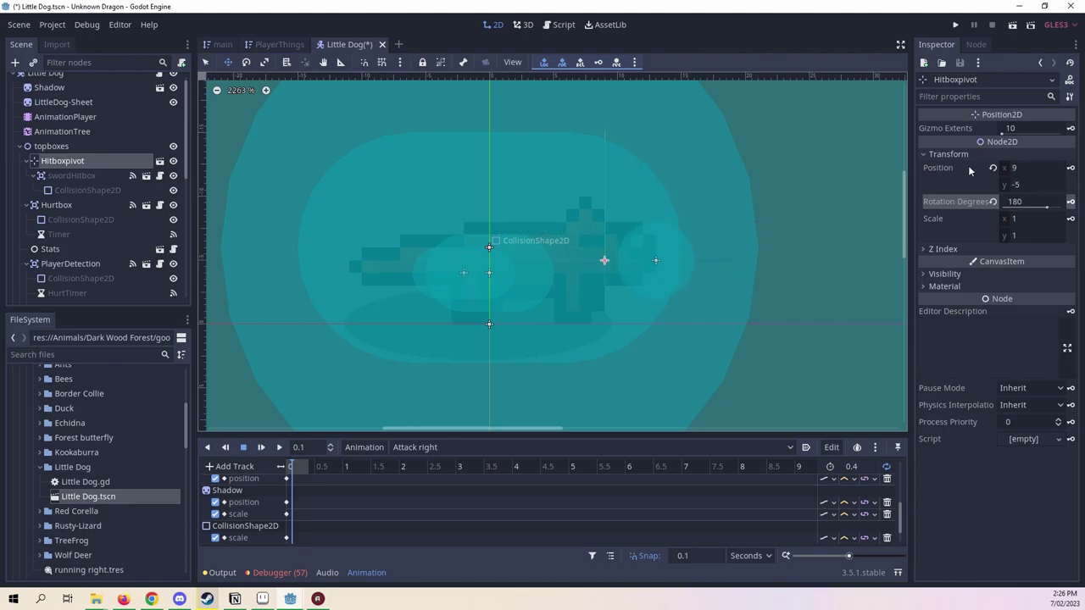
{"action": "left_click", "coordinate": [1070, 167]}
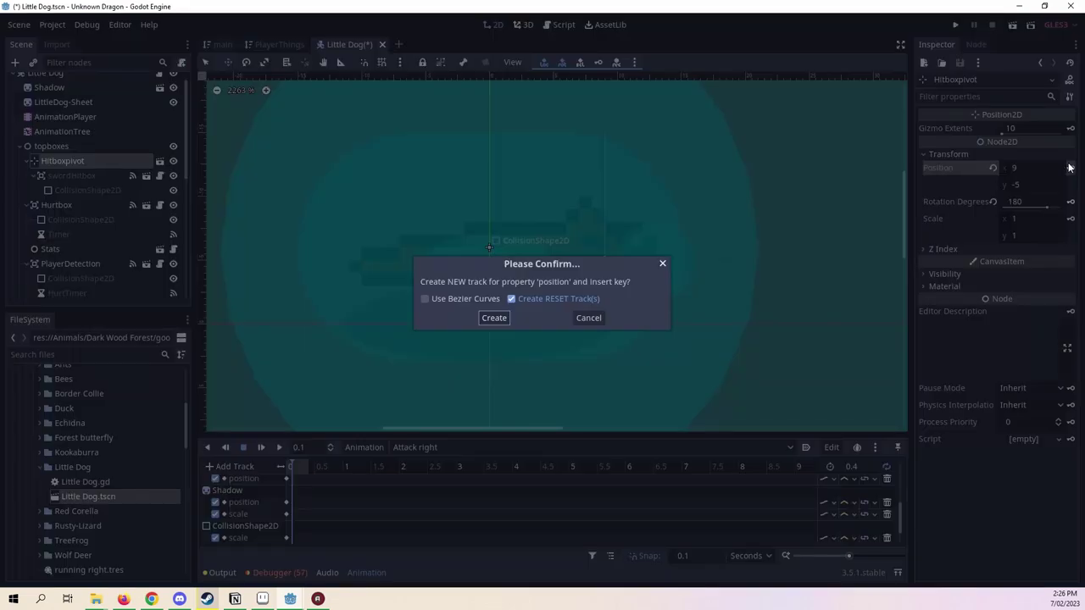
{"action": "left_click", "coordinate": [493, 318]}
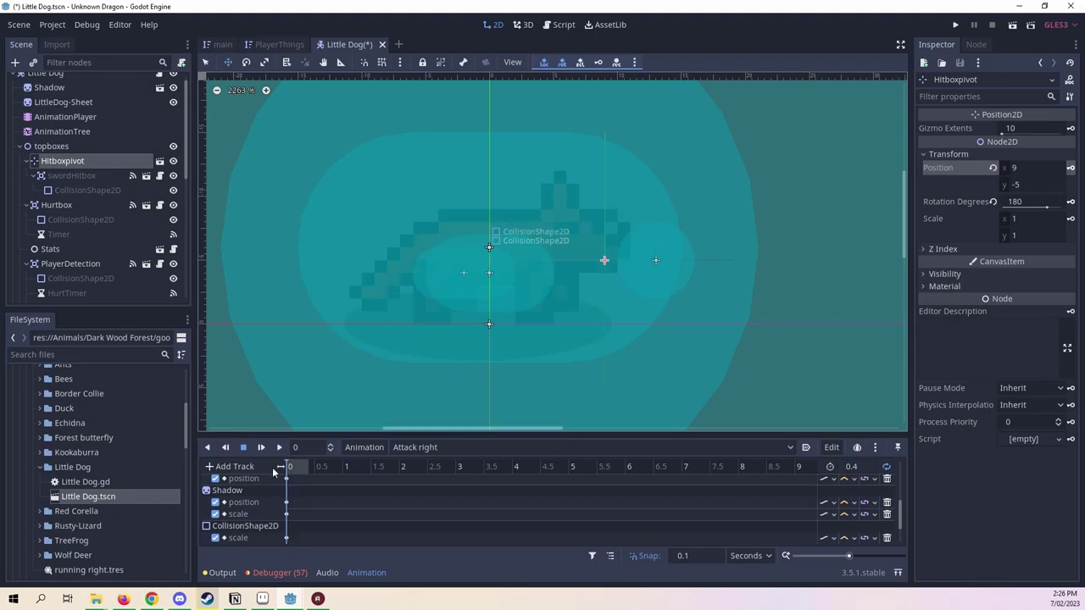
{"action": "left_click", "coordinate": [293, 468]}
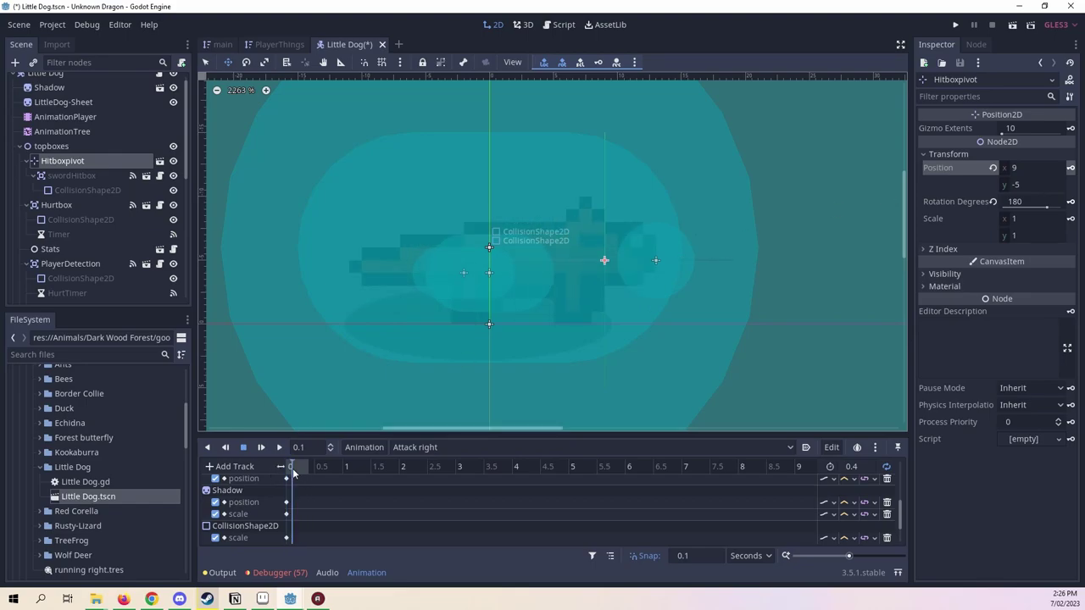
{"action": "left_click_drag", "start_coordinate": [293, 467], "coordinate": [237, 468]}
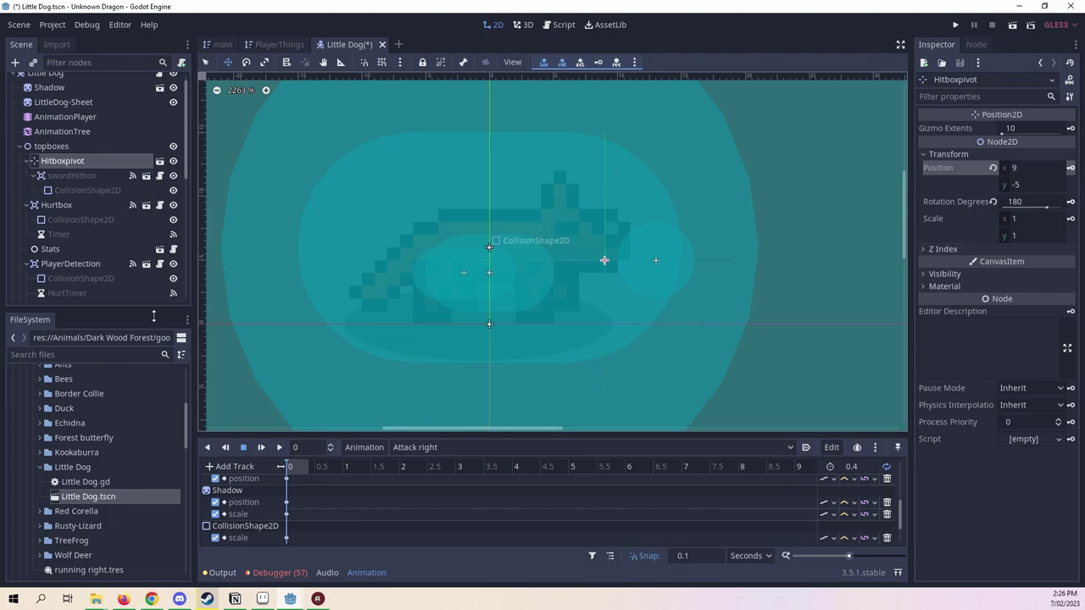
{"action": "scroll", "coordinate": [437, 490], "scroll_direction": "down", "scroll_amount": 2}
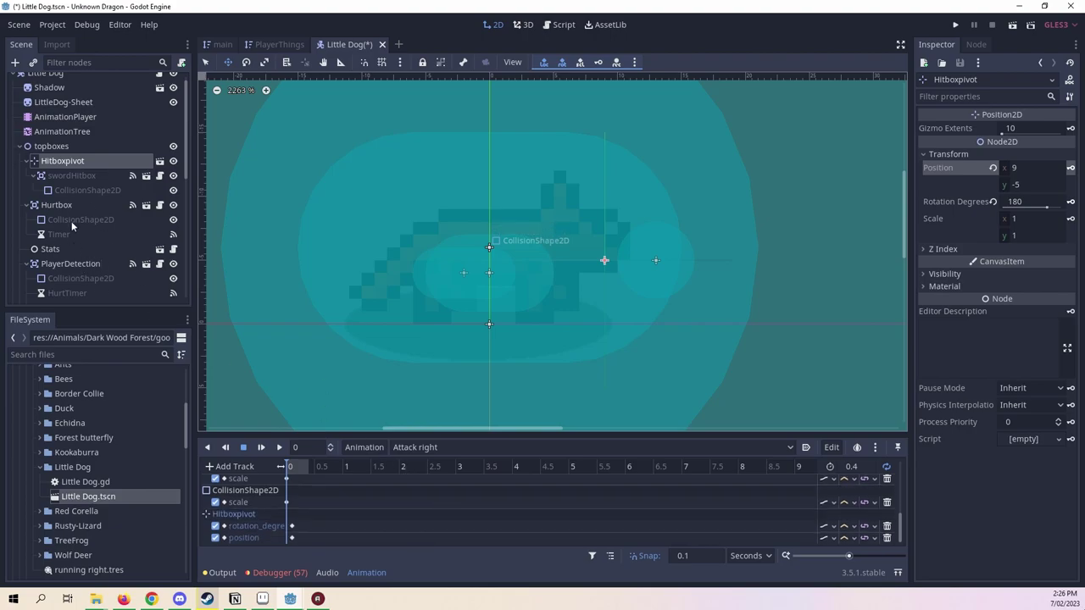
Key the sword hitbox collision Disabled on at 0, off at 0.1, and on at 0.2.
{"action": "left_click", "coordinate": [81, 192]}
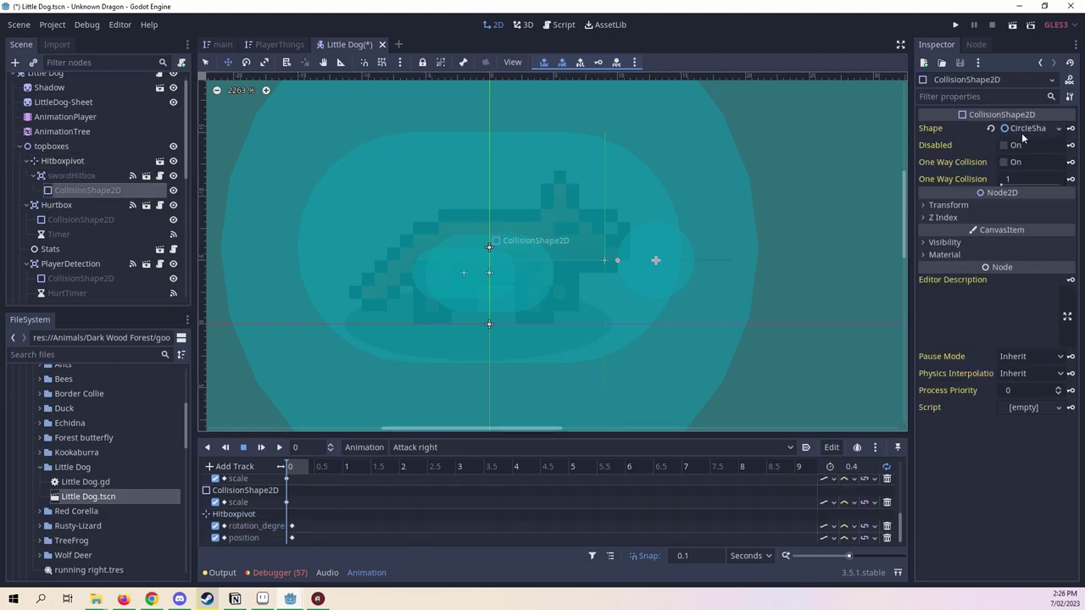
{"action": "left_click", "coordinate": [1004, 145]}
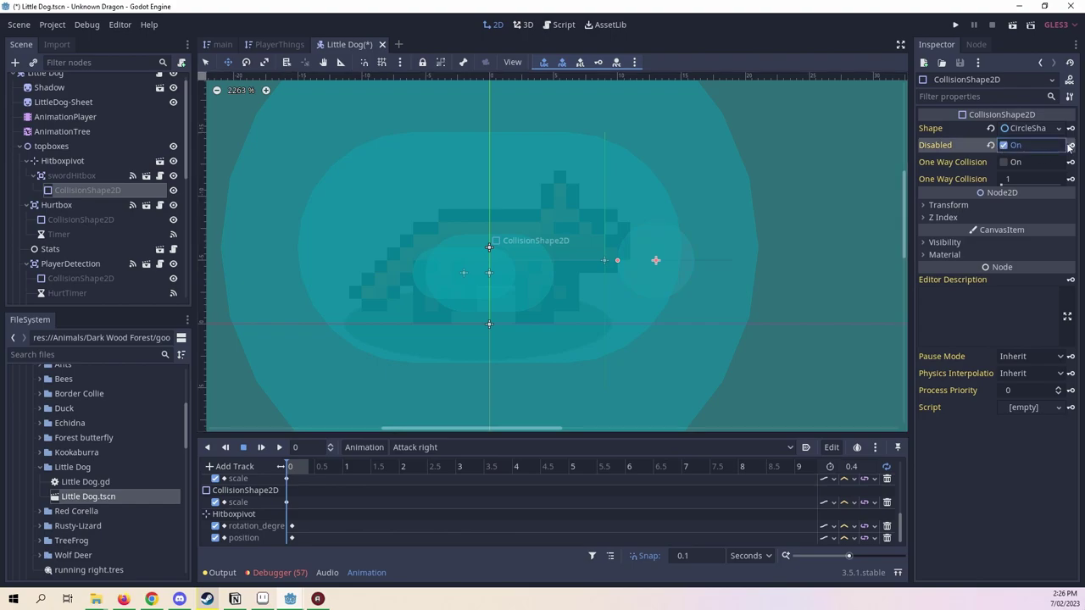
{"action": "left_click", "coordinate": [1070, 145]}
{"action": "left_click", "coordinate": [496, 317]}
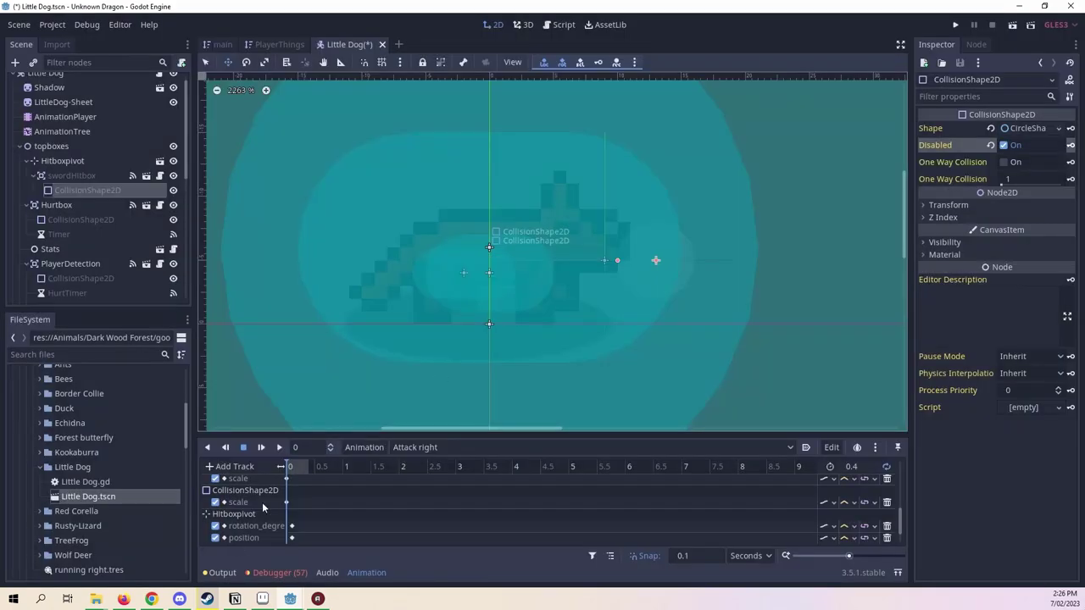
{"action": "left_click", "coordinate": [292, 464]}
{"action": "left_click", "coordinate": [1008, 146]}
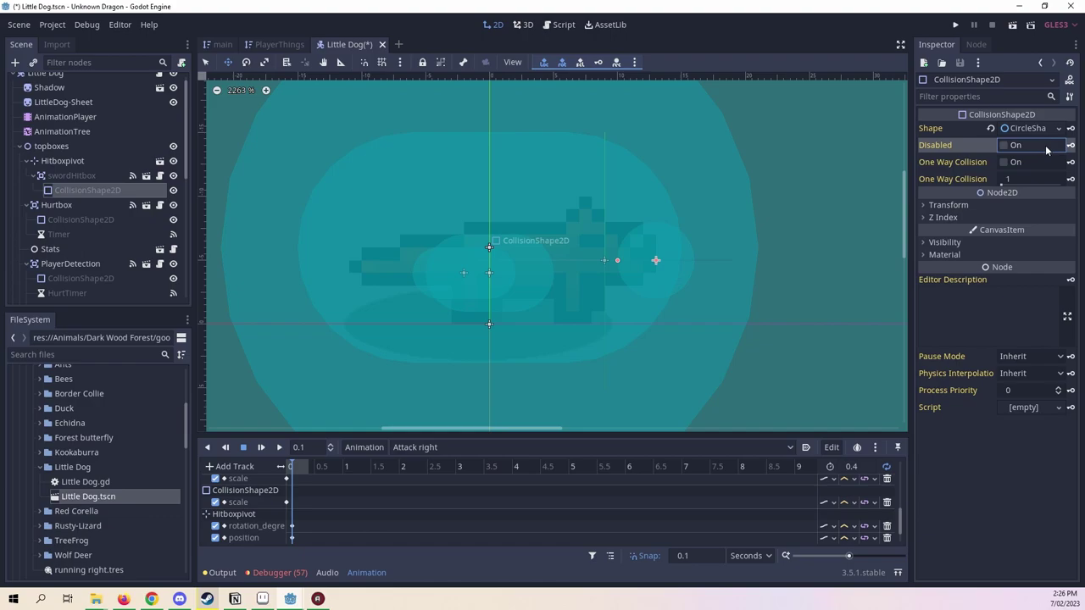
{"action": "left_click", "coordinate": [303, 465]}
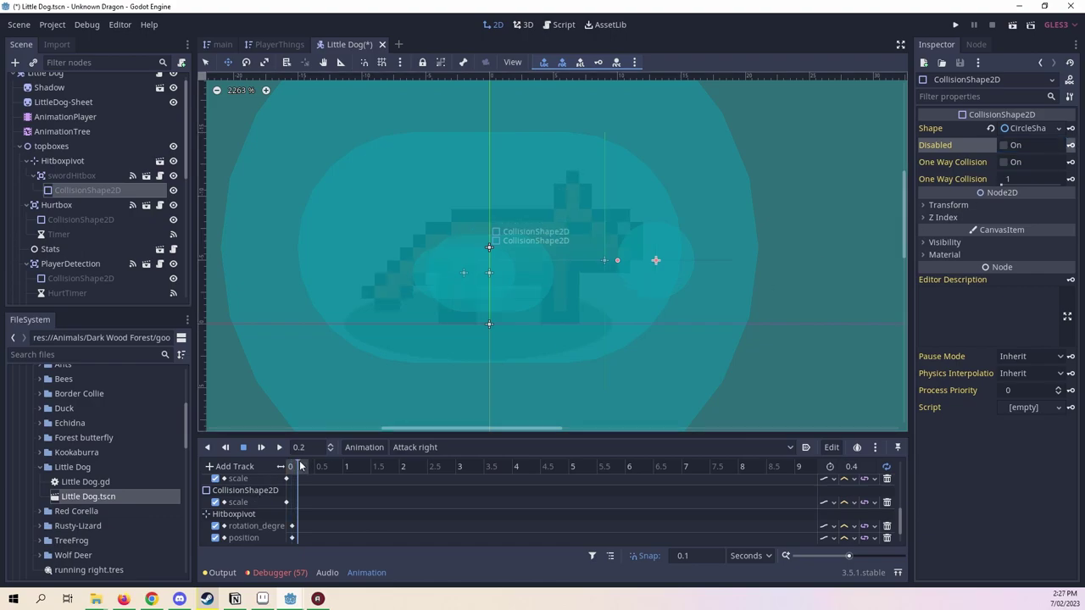
{"action": "left_click", "coordinate": [1003, 145]}
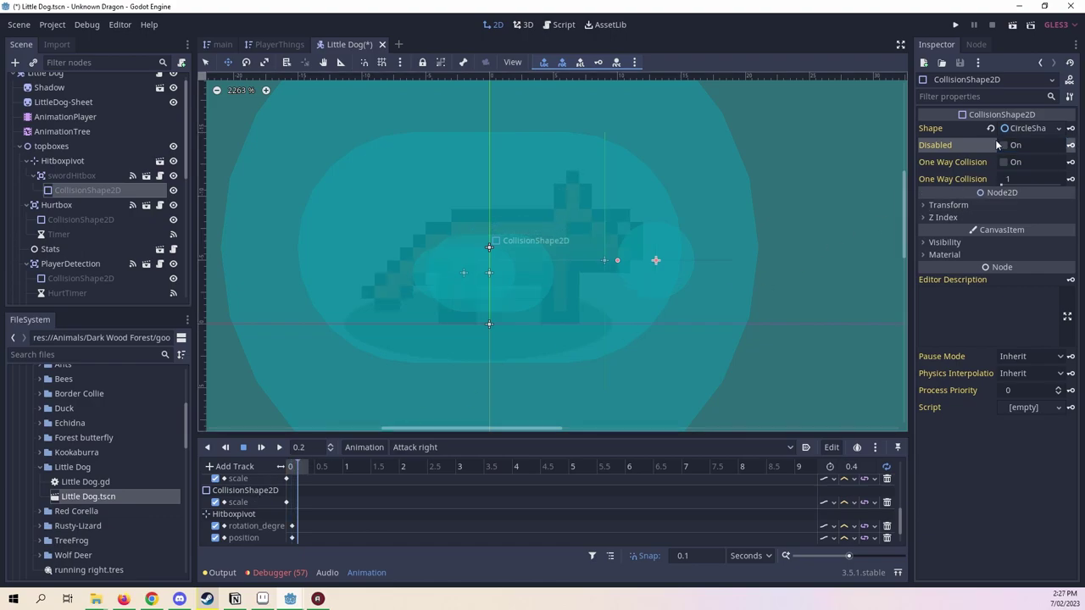
{"action": "left_click", "coordinate": [1069, 144]}
Preview Attack left at 0.1 seconds, then switch to the Idle back animation.
{"action": "left_click", "coordinate": [404, 448]}
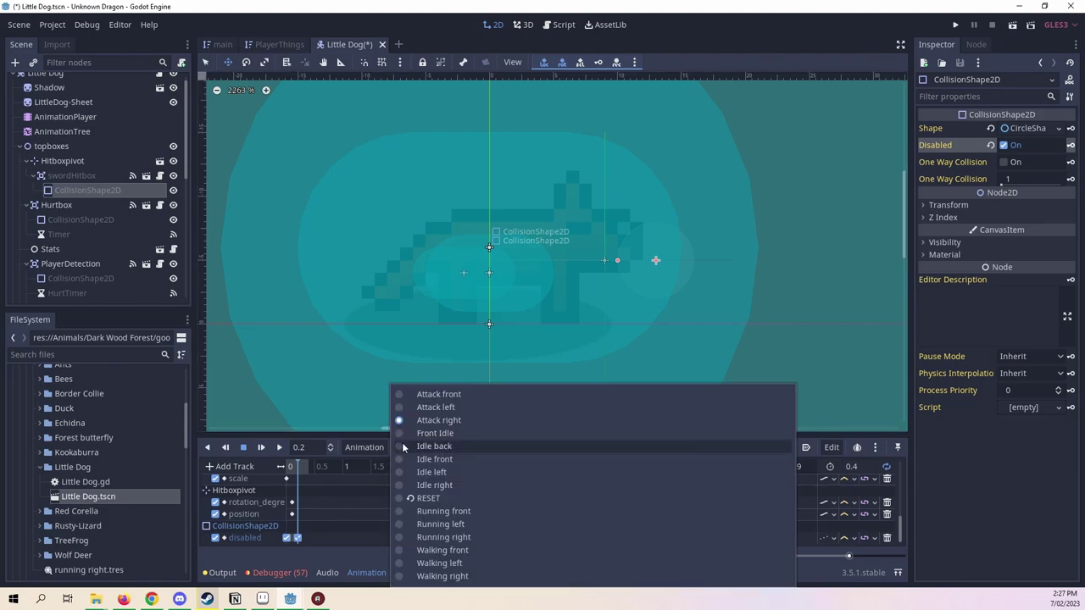
{"action": "left_click", "coordinate": [418, 408]}
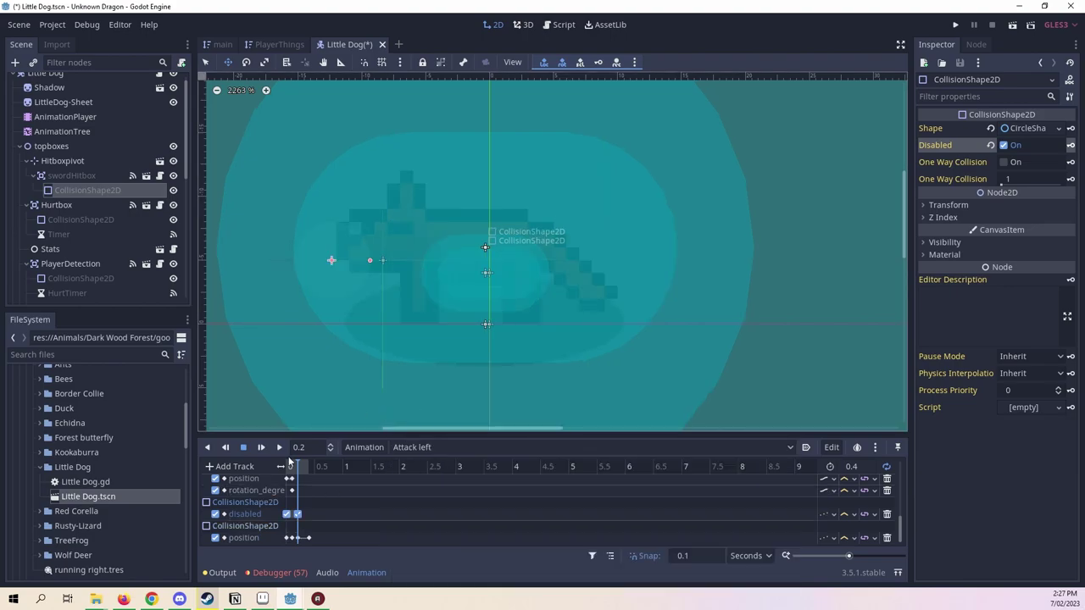
{"action": "left_click_drag", "start_coordinate": [289, 465], "coordinate": [289, 470]}
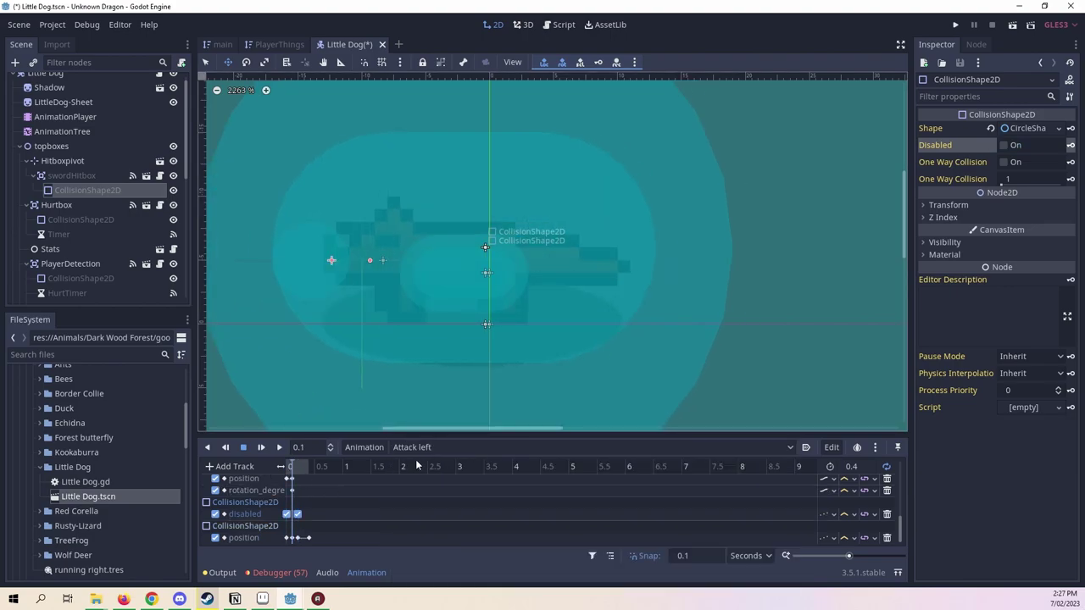
{"action": "left_click", "coordinate": [439, 446]}
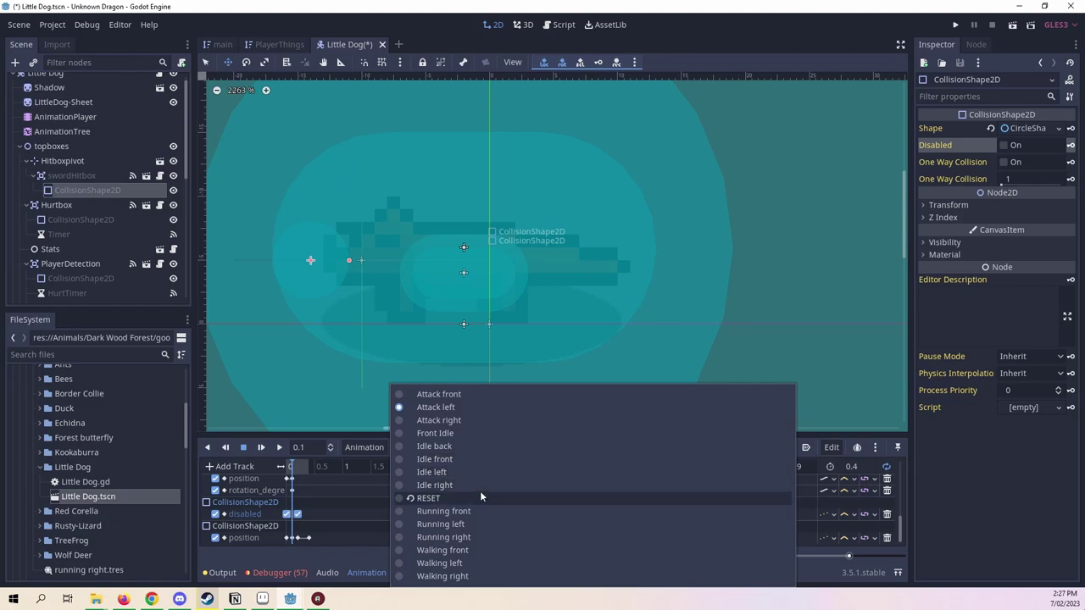
{"action": "left_click", "coordinate": [470, 445]}
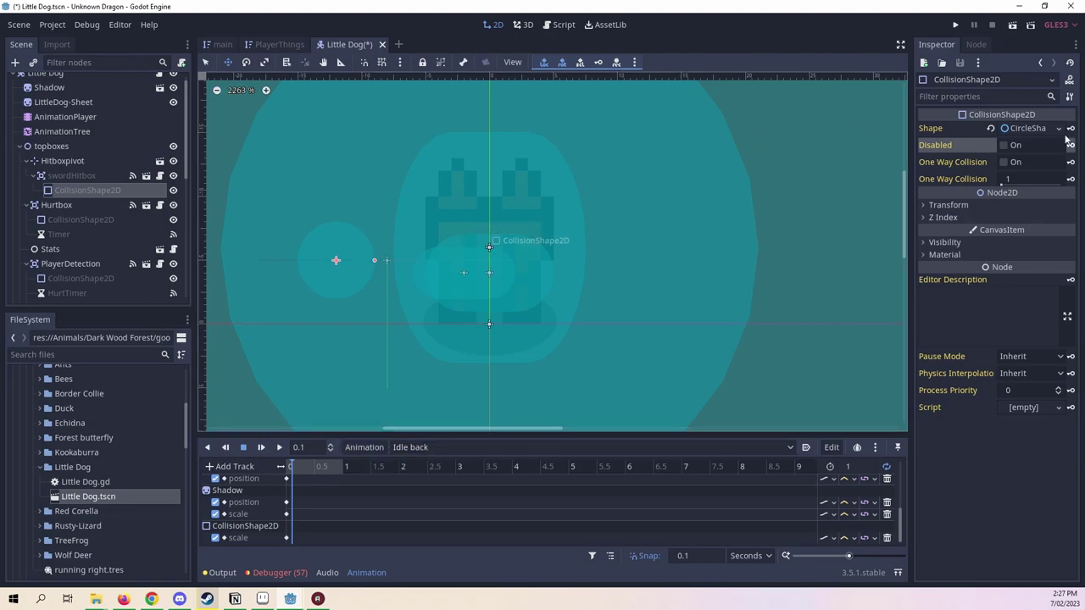
Disable the sword hitbox collision, save, and review Attack right, left and front.
{"action": "left_click", "coordinate": [1015, 145]}
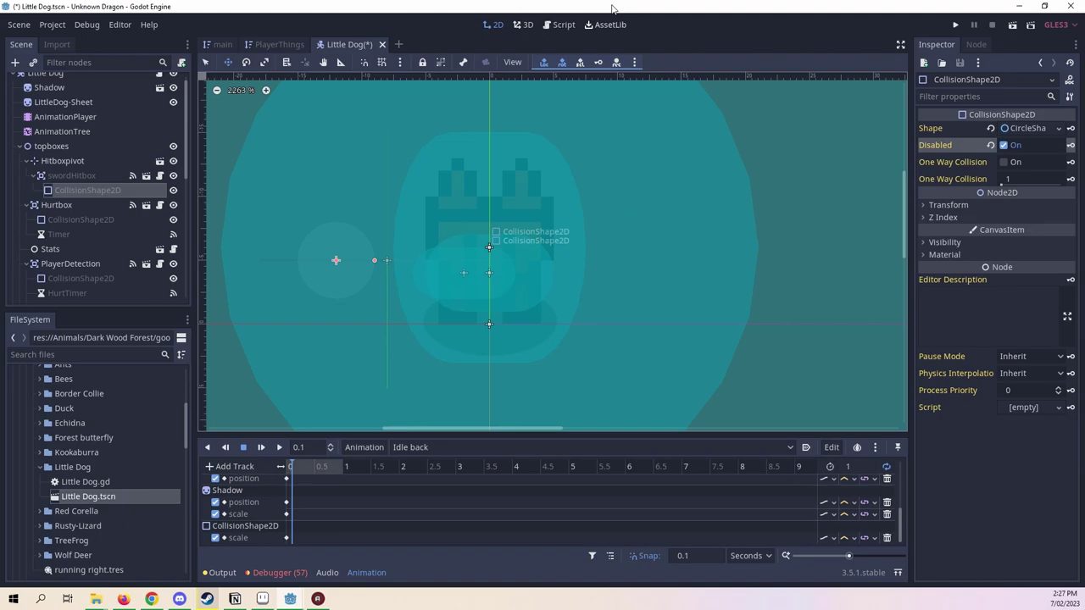
{"action": "key", "text": "ctrl+s"}
{"action": "left_click", "coordinate": [473, 444]}
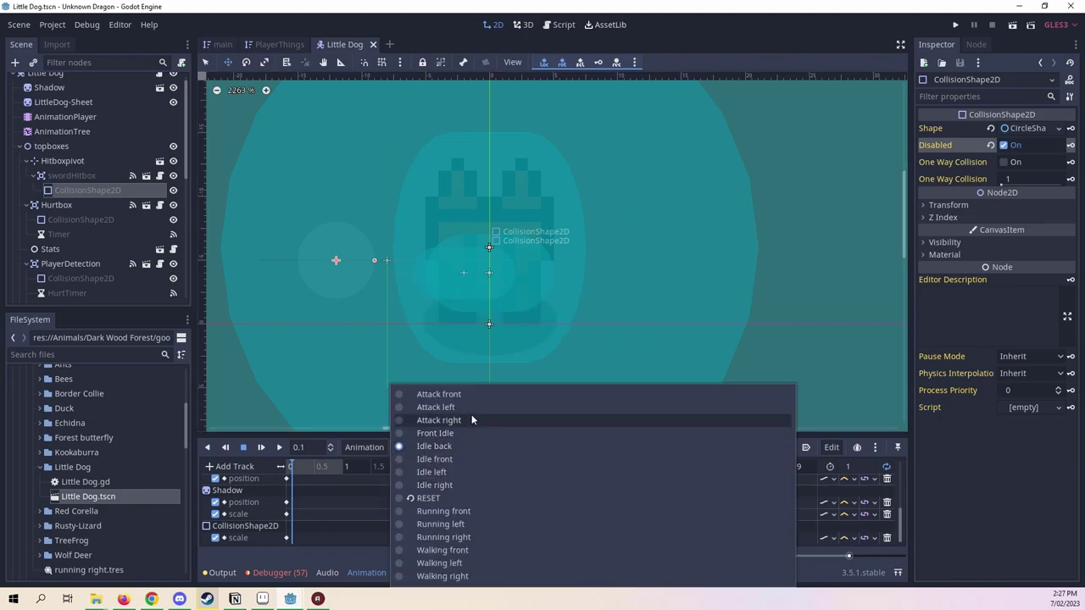
{"action": "left_click", "coordinate": [464, 420]}
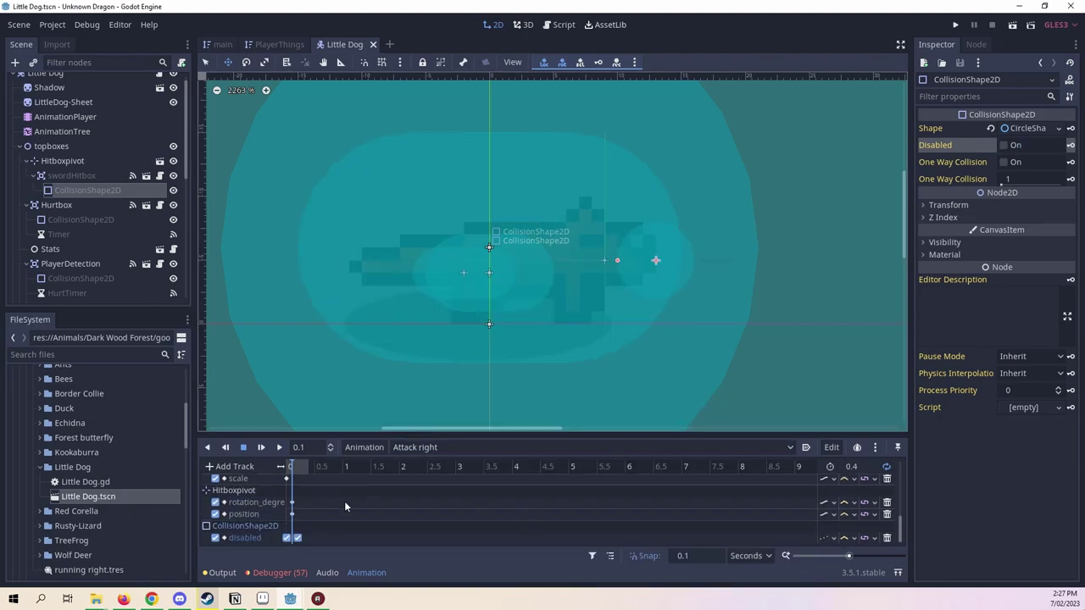
{"action": "left_click", "coordinate": [408, 449]}
{"action": "left_click", "coordinate": [406, 408]}
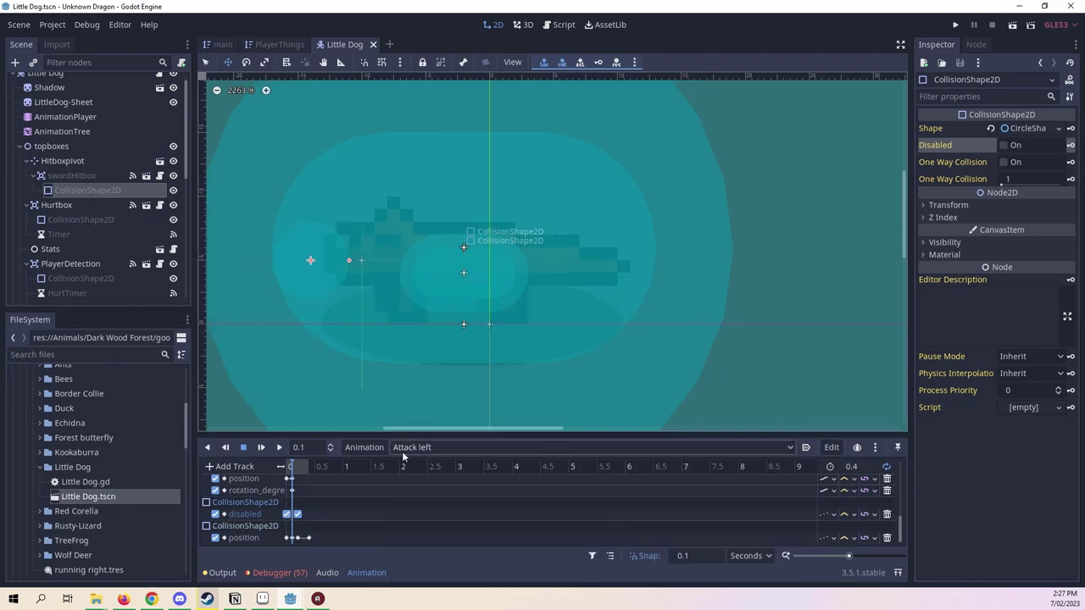
{"action": "left_click", "coordinate": [420, 448]}
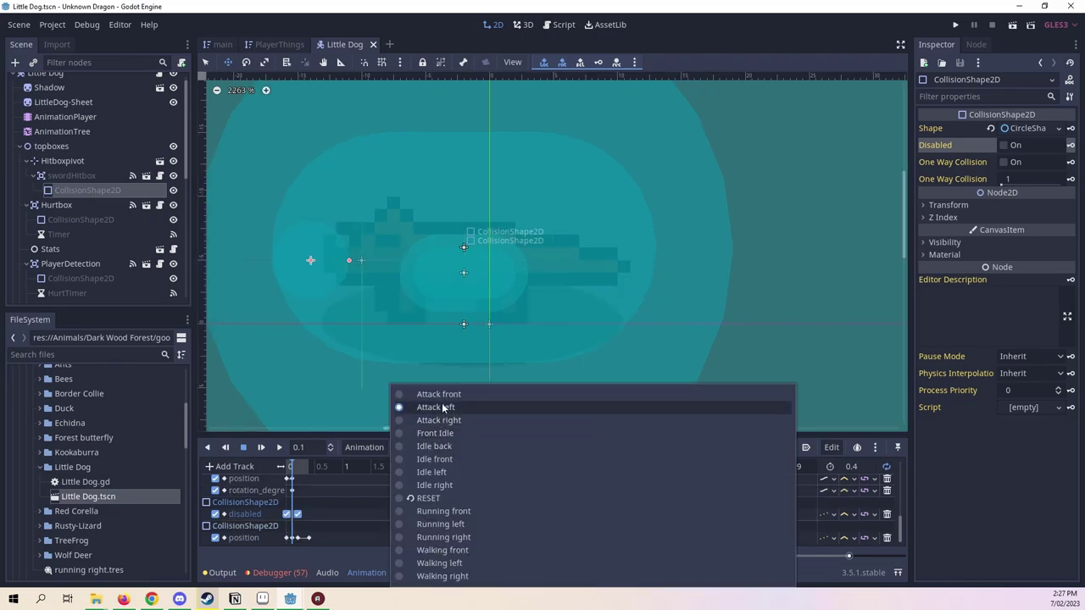
{"action": "left_click", "coordinate": [440, 395]}
Under Idle back, set the sword hitbox CollisionShape2D to Disabled again.
{"action": "left_click", "coordinate": [399, 447]}
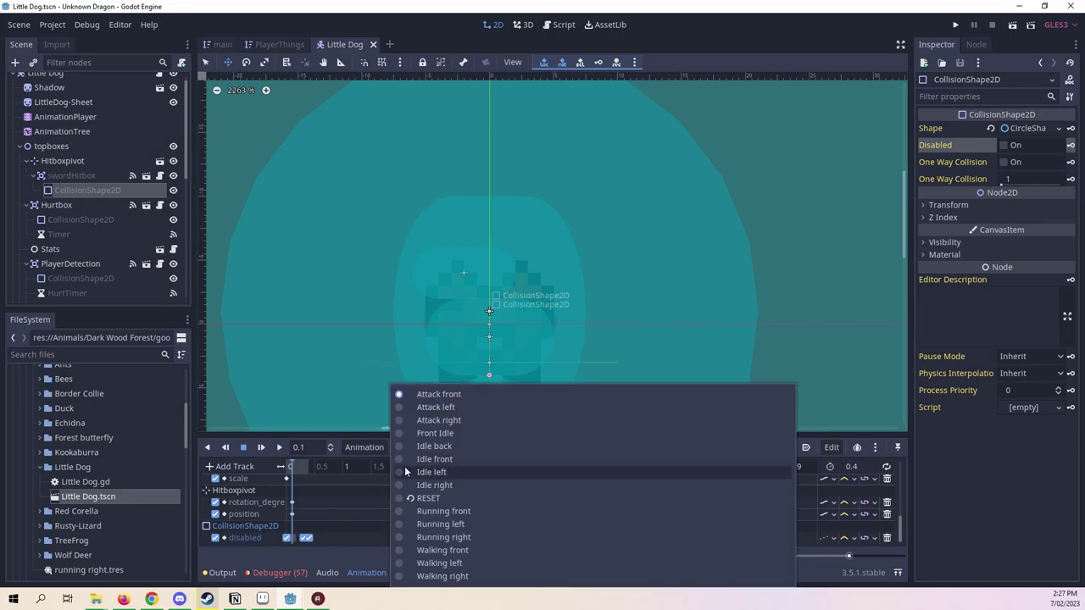
{"action": "left_click", "coordinate": [455, 446]}
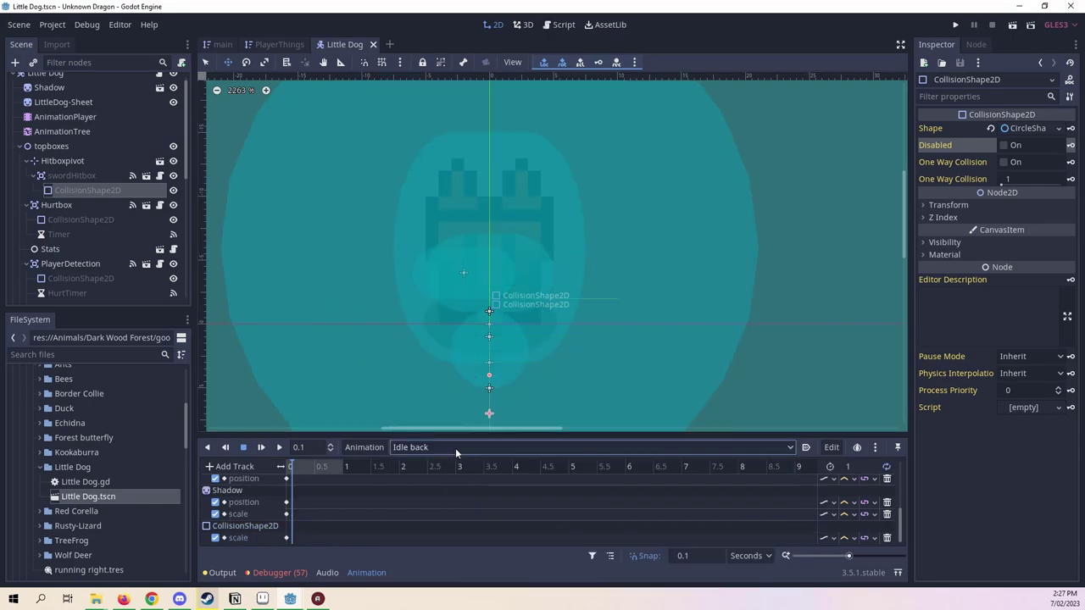
{"action": "left_click", "coordinate": [1004, 146]}
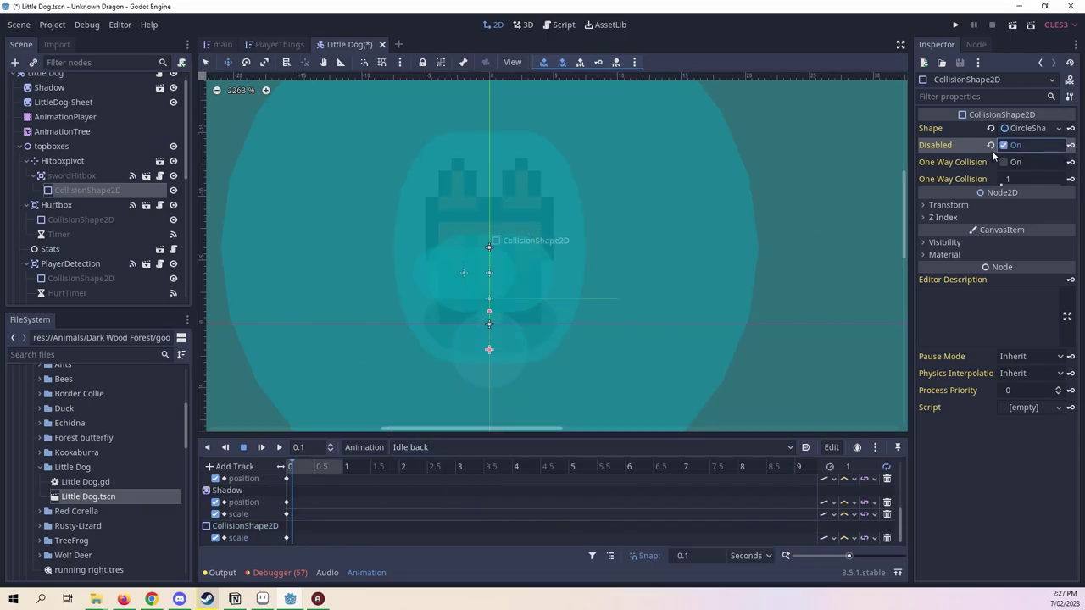
{"action": "scroll", "coordinate": [666, 305], "scroll_direction": "up", "scroll_amount": 2}
{"action": "scroll", "coordinate": [567, 339], "scroll_direction": "up", "scroll_amount": 1}
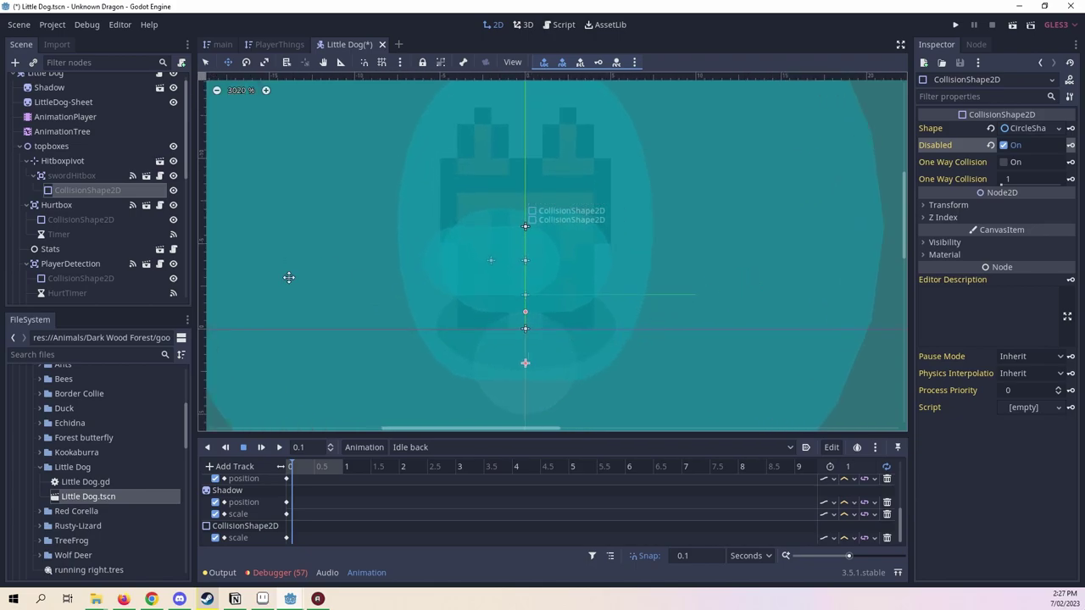
{"action": "scroll", "coordinate": [72, 281], "scroll_direction": "down", "scroll_amount": 4}
{"action": "scroll", "coordinate": [72, 280], "scroll_direction": "down", "scroll_amount": 3}
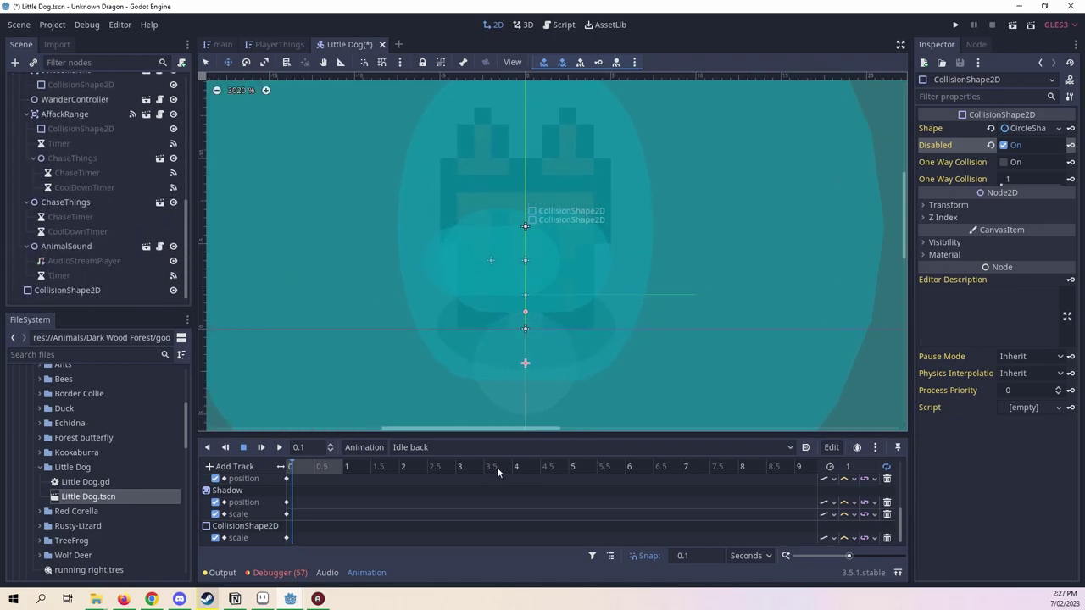
Select the root Little Dog node and save the scene from its tab menu.
{"action": "middle_click_drag", "start_coordinate": [276, 322], "coordinate": [369, 348]}
{"action": "left_click", "coordinate": [113, 291]}
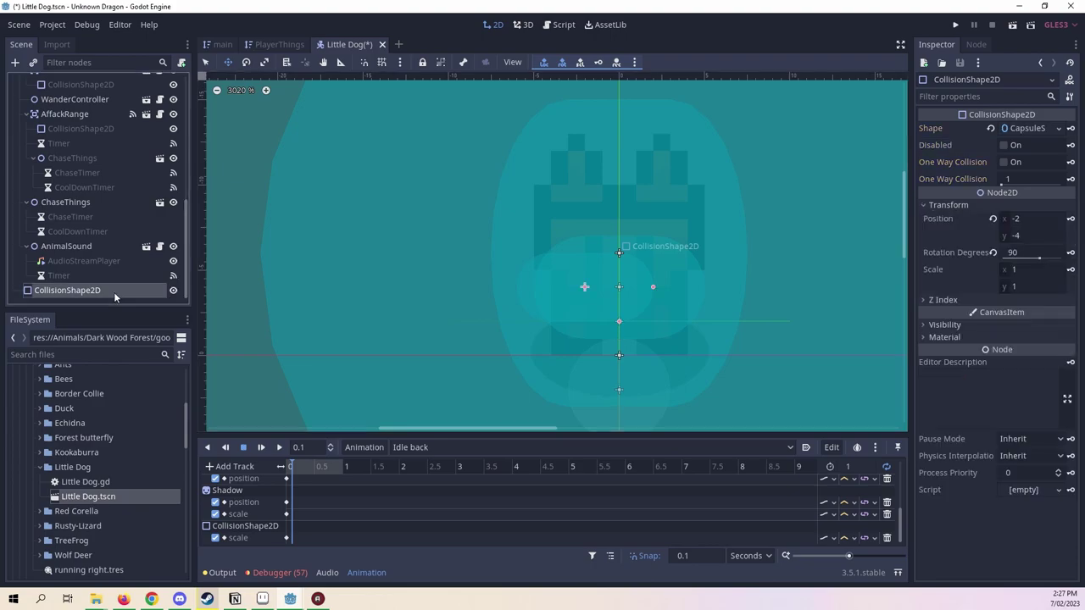
{"action": "scroll", "coordinate": [571, 292], "scroll_direction": "down", "scroll_amount": 1}
{"action": "scroll", "coordinate": [555, 314], "scroll_direction": "down", "scroll_amount": 5}
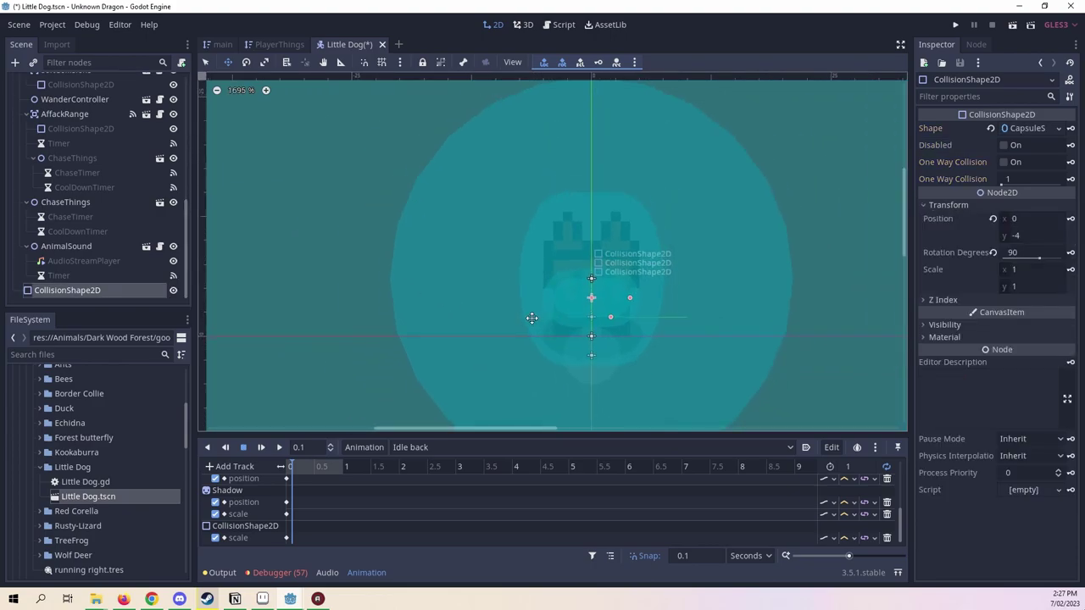
{"action": "scroll", "coordinate": [122, 245], "scroll_direction": "up", "scroll_amount": 5}
{"action": "scroll", "coordinate": [122, 246], "scroll_direction": "up", "scroll_amount": 5}
{"action": "left_click", "coordinate": [118, 80]}
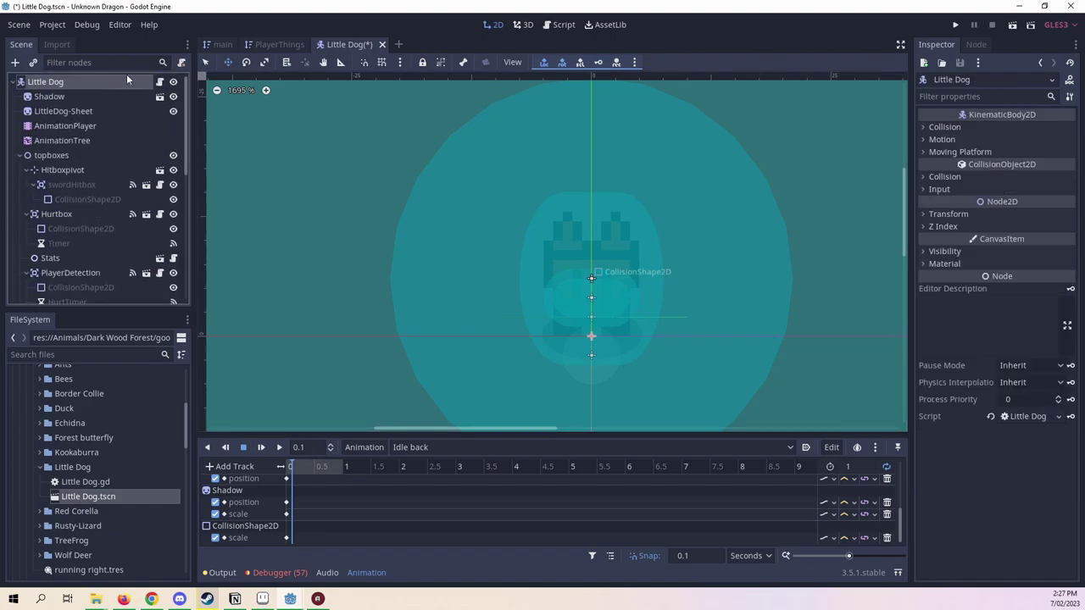
{"action": "right_click", "coordinate": [335, 47]}
{"action": "left_click", "coordinate": [358, 65]}
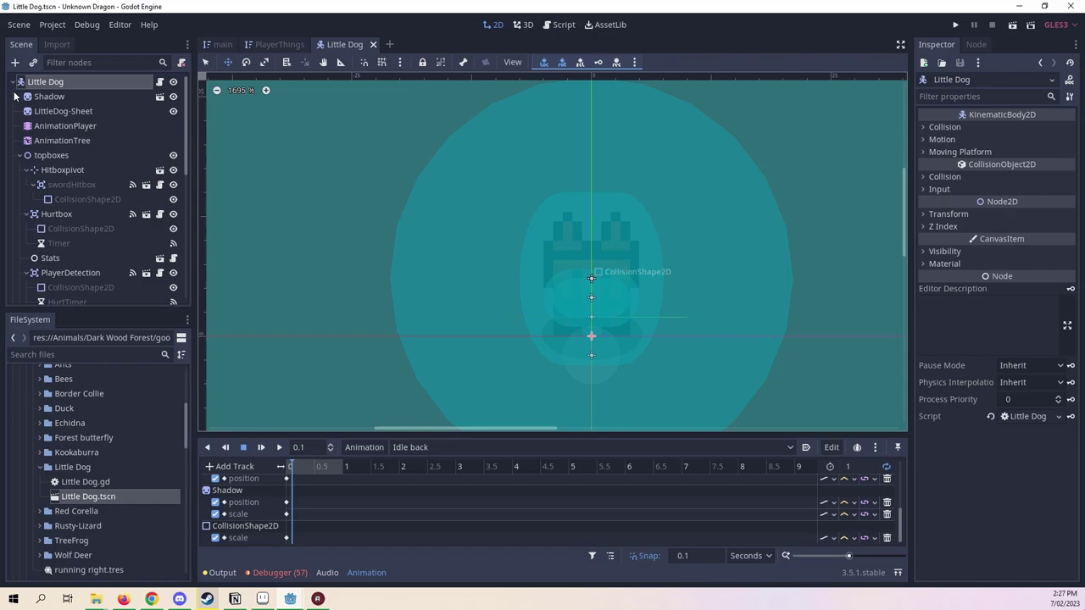
Move the Idle back playhead to 1 second and bring up the Animation menu.
{"action": "scroll", "coordinate": [387, 514], "scroll_direction": "up", "scroll_amount": 5}
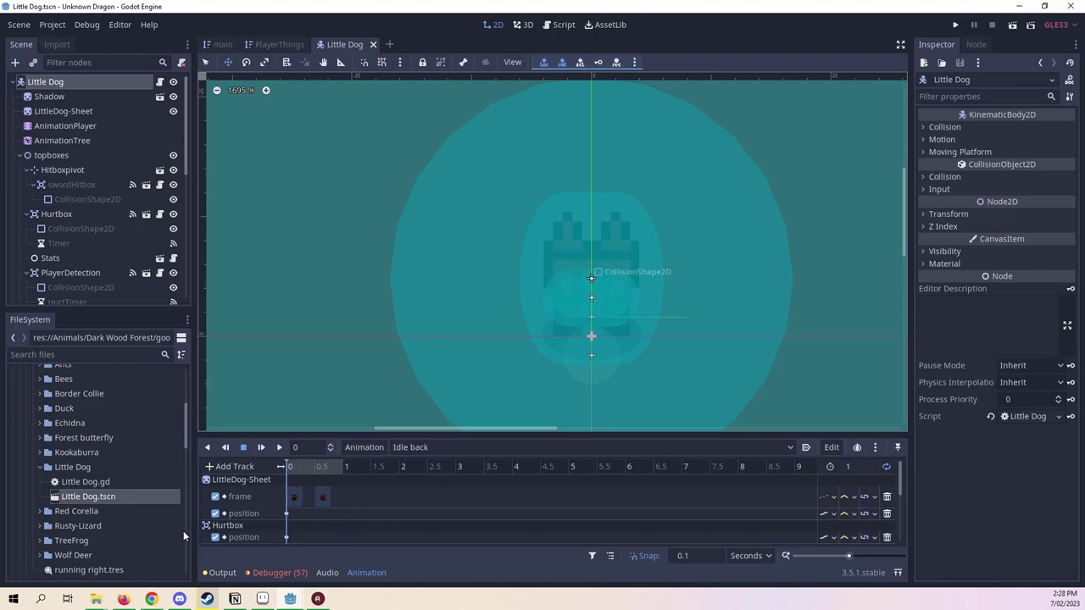
{"action": "left_click", "coordinate": [344, 513]}
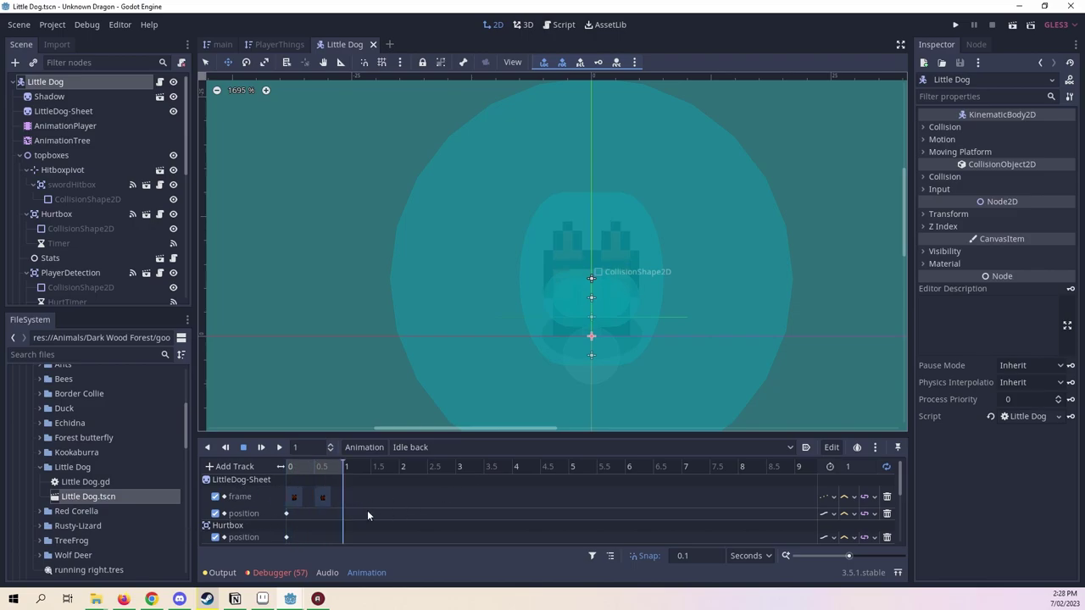
{"action": "left_click", "coordinate": [382, 446]}
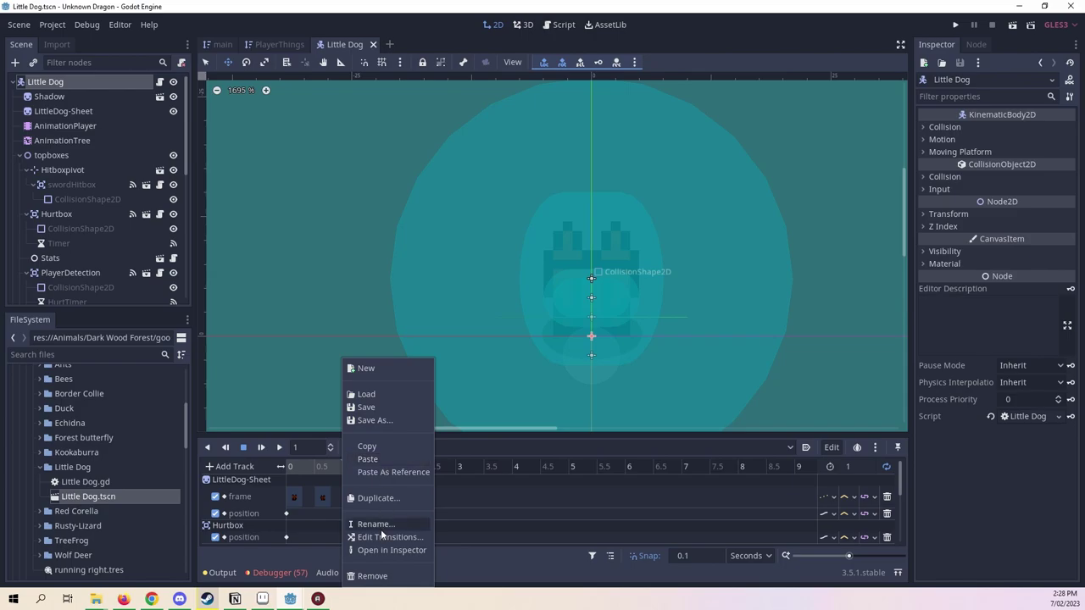
Duplicate Idle back and name the copy 'Walking back'.
{"action": "left_click", "coordinate": [377, 497]}
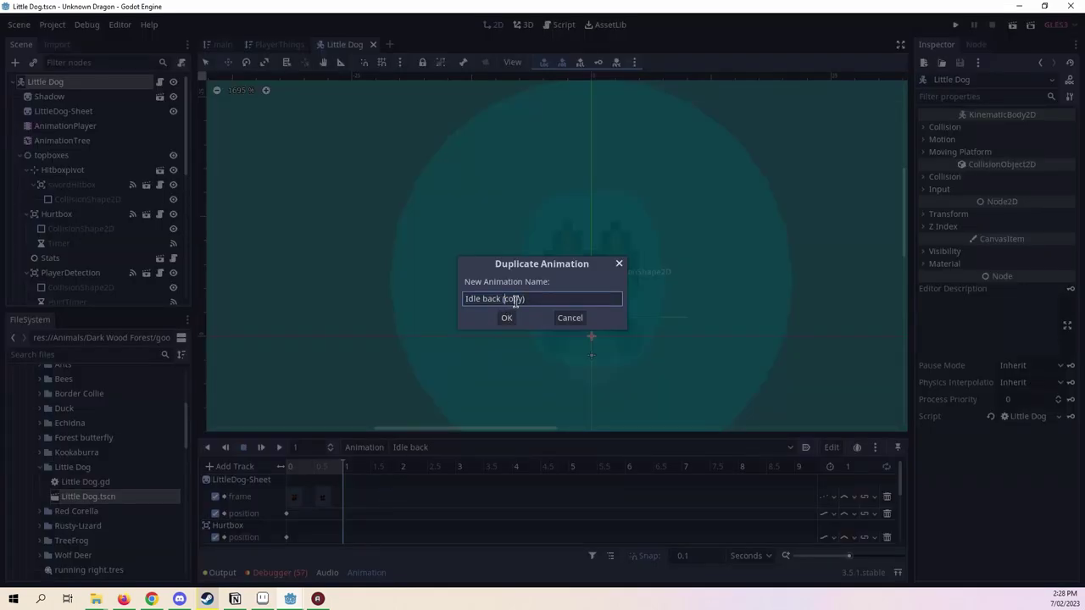
{"action": "left_click_drag", "start_coordinate": [480, 298], "coordinate": [435, 305]}
{"action": "type", "text": "Walk"}
{"action": "type", "text": "ing"}
{"action": "left_click_drag", "start_coordinate": [562, 297], "coordinate": [518, 305]}
{"action": "key", "text": "BackSpace"}
{"action": "left_click", "coordinate": [508, 321]}
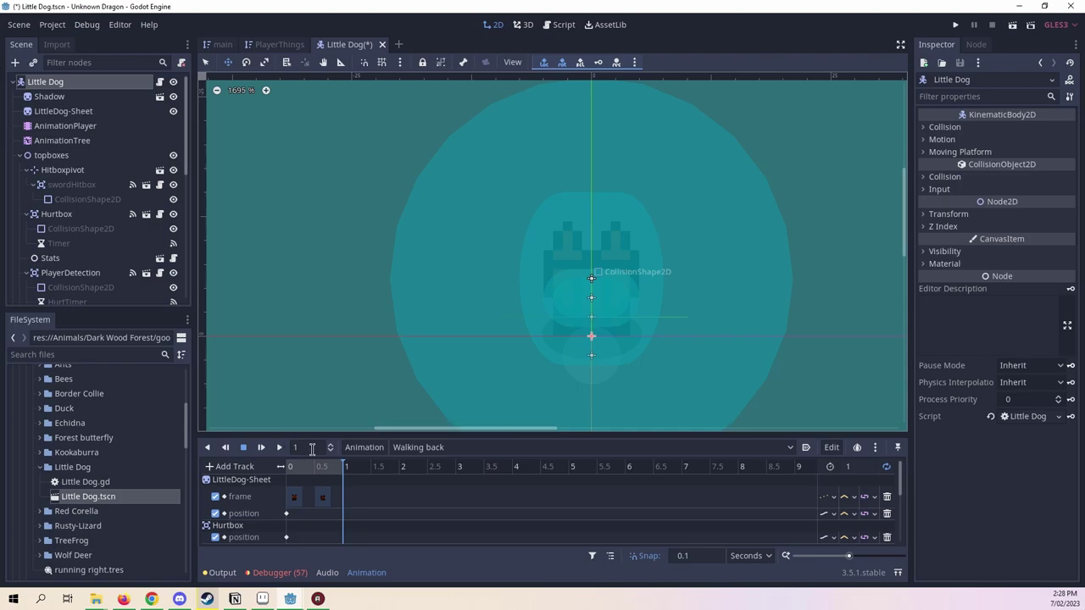
Replace the old frame keys with LittleDog-Sheet frame keys 50 through 55.
{"action": "mouse_move", "coordinate": [352, 503]}
{"action": "left_mouse_down"}
{"action": "mouse_move", "coordinate": [288, 502]}
{"action": "mouse_move", "coordinate": [287, 466]}
{"action": "left_mouse_up"}
{"action": "key", "text": "Delete"}
{"action": "left_click", "coordinate": [75, 116]}
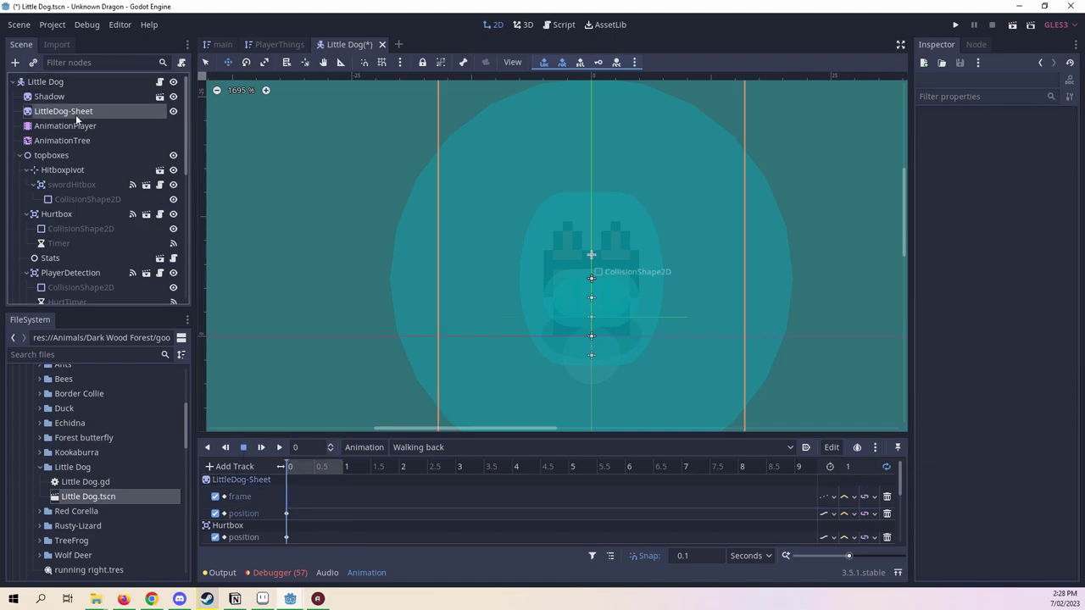
{"action": "left_click", "coordinate": [1052, 239]}
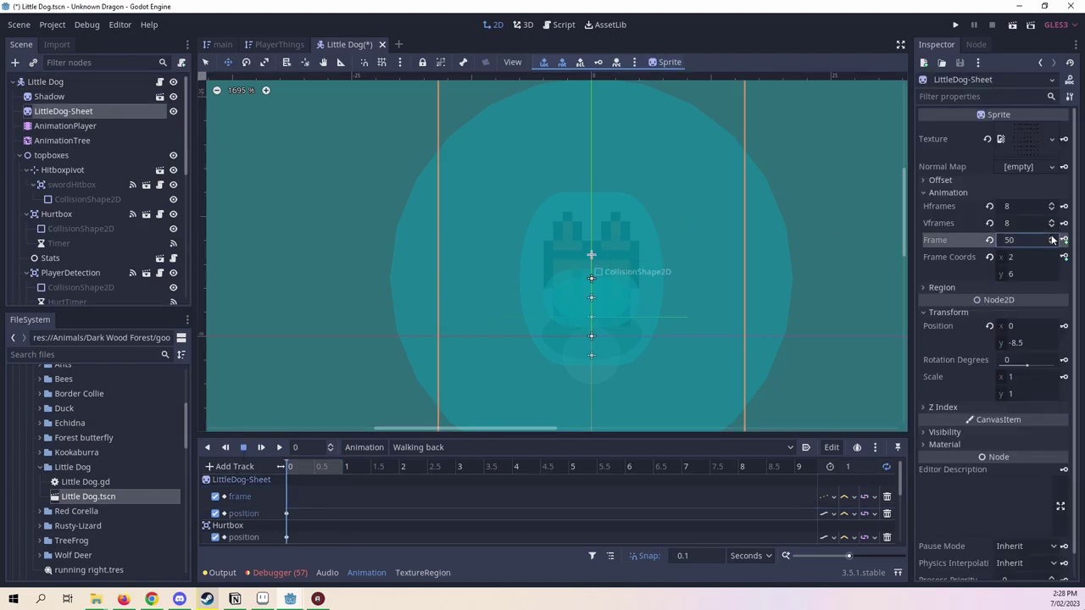
{"action": "left_click", "coordinate": [1064, 240]}
{"action": "left_click", "coordinate": [1065, 240]}
{"action": "left_click", "coordinate": [1064, 240]}
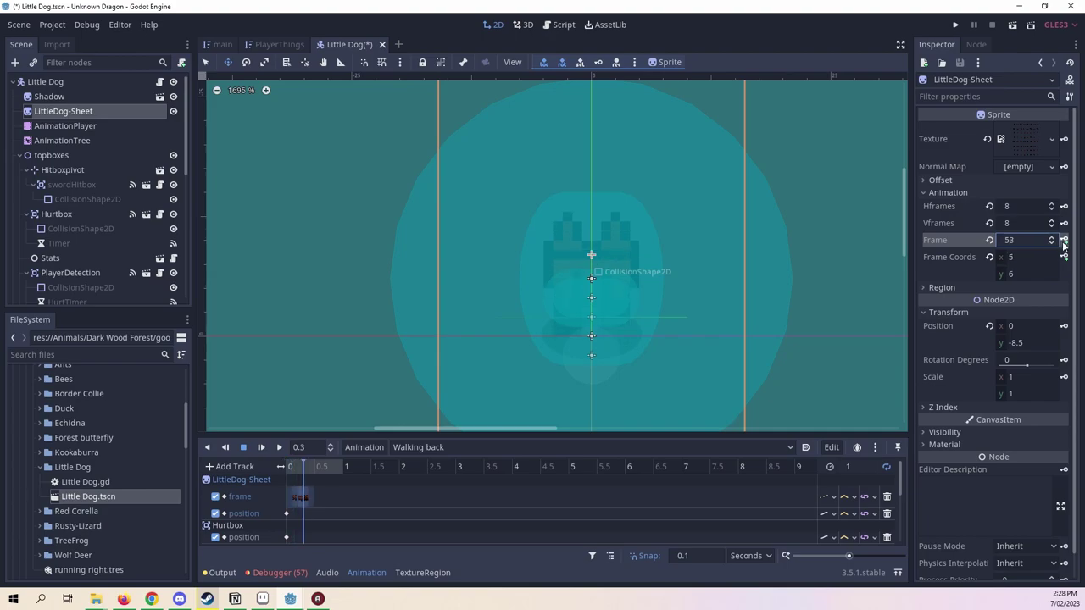
{"action": "left_click", "coordinate": [1064, 240]}
{"action": "left_click", "coordinate": [1064, 240]}
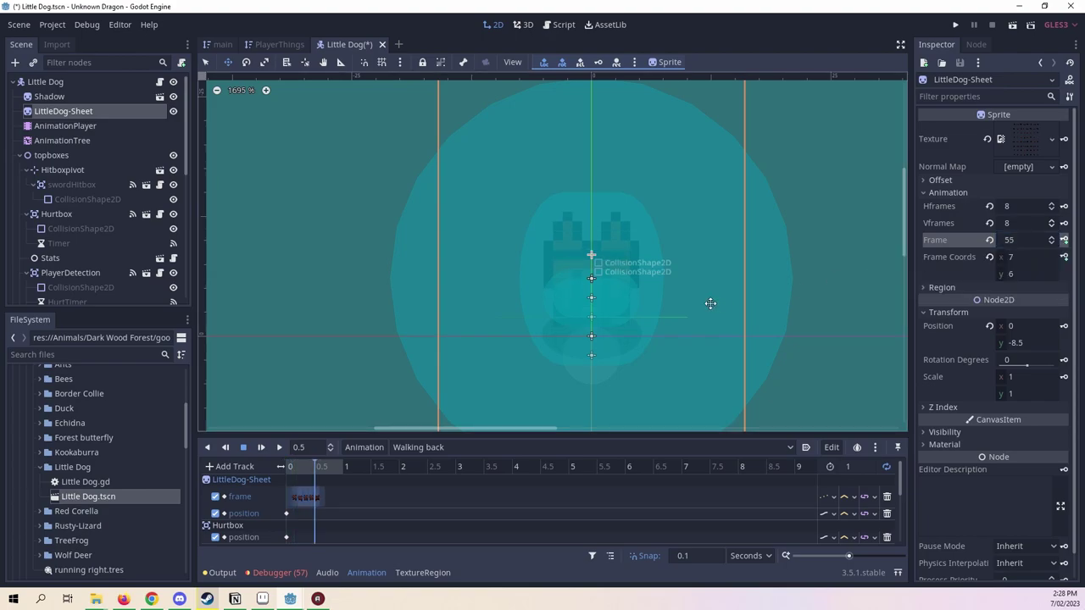
Play Walking back, set its length to 0.6 seconds, and save the scene.
{"action": "left_click_drag", "start_coordinate": [318, 466], "coordinate": [265, 449]}
{"action": "left_click", "coordinate": [262, 447]}
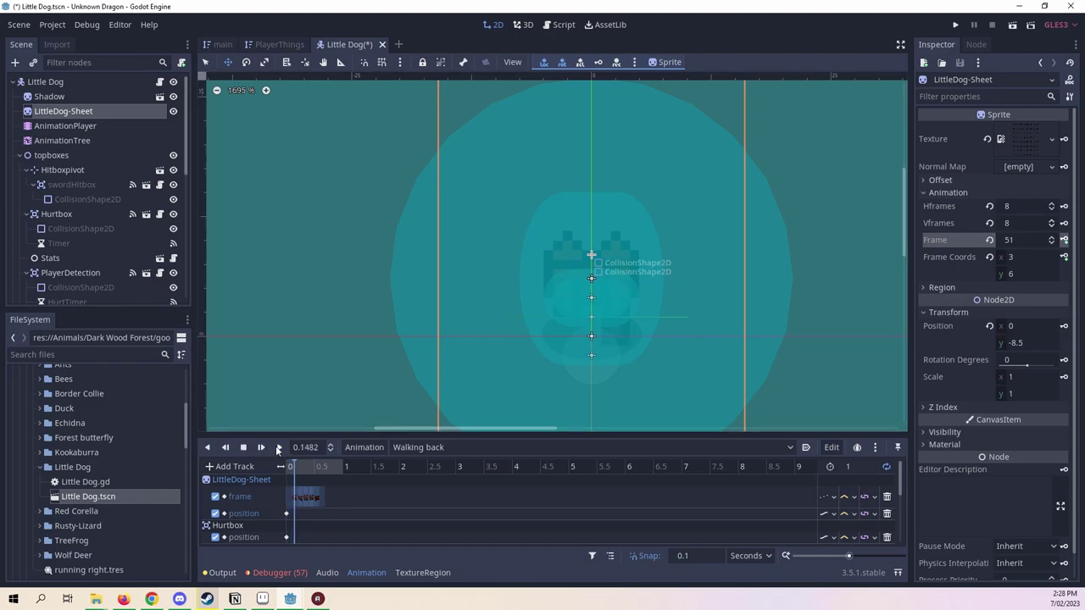
{"action": "scroll", "coordinate": [624, 320], "scroll_direction": "up", "scroll_amount": 2}
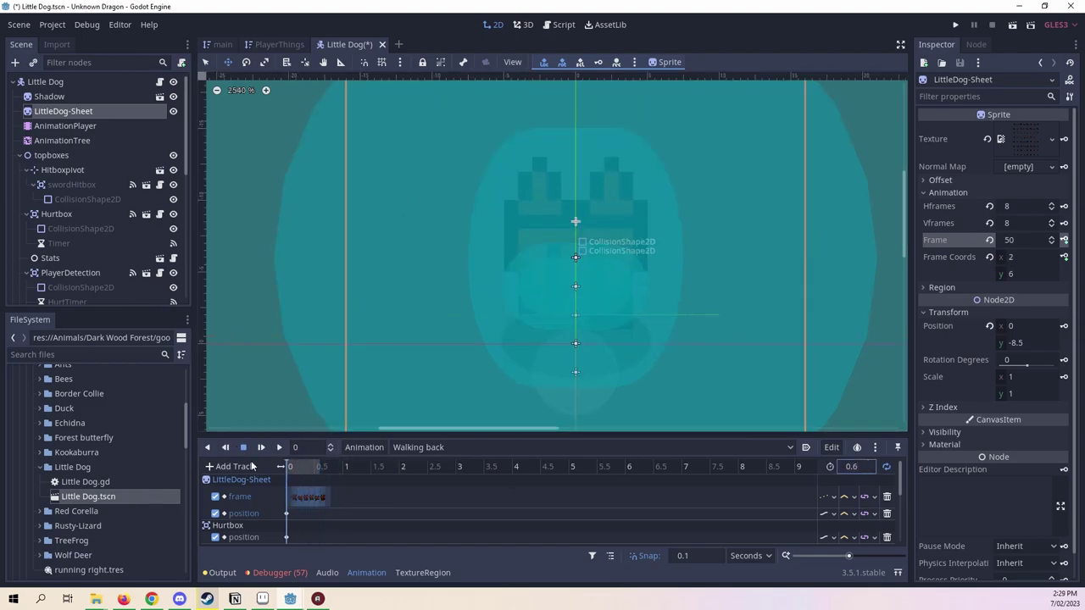
{"action": "left_click", "coordinate": [277, 450]}
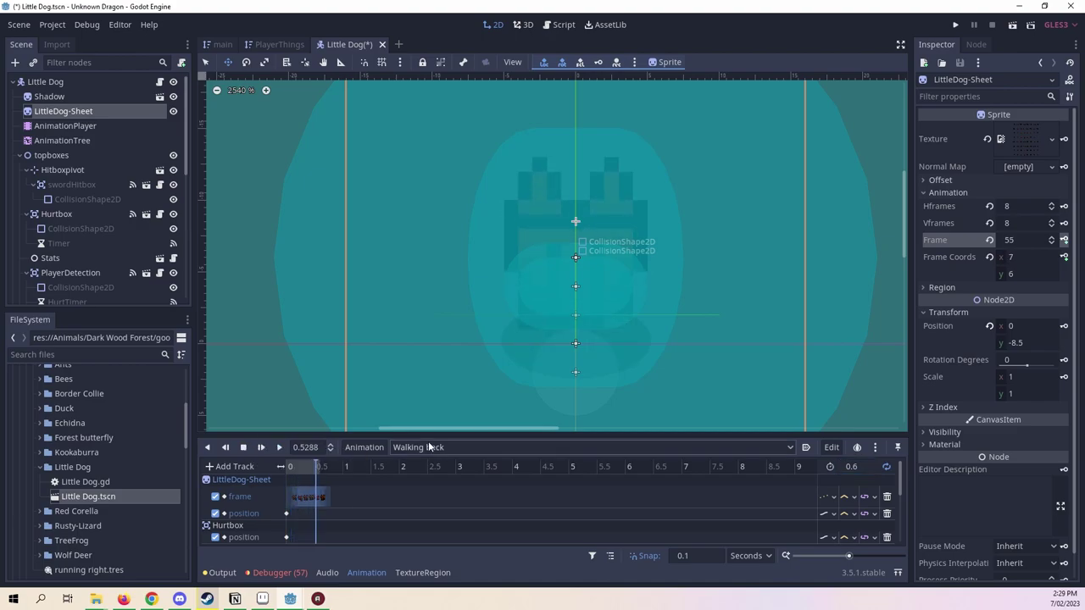
{"action": "left_click", "coordinate": [864, 467]}
{"action": "type", "text": "0.7"}
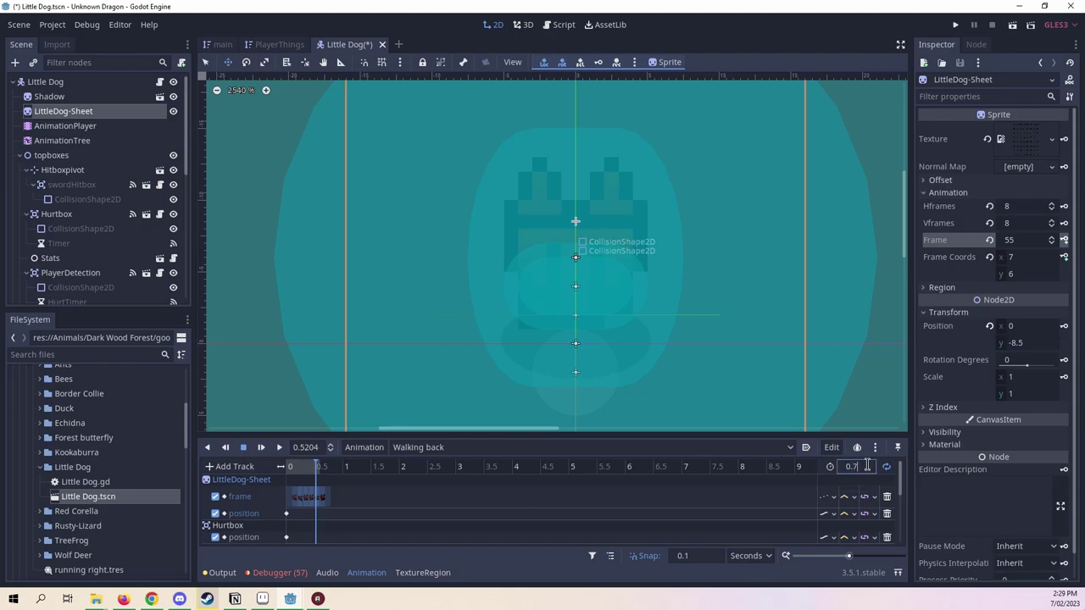
{"action": "left_click", "coordinate": [283, 448]}
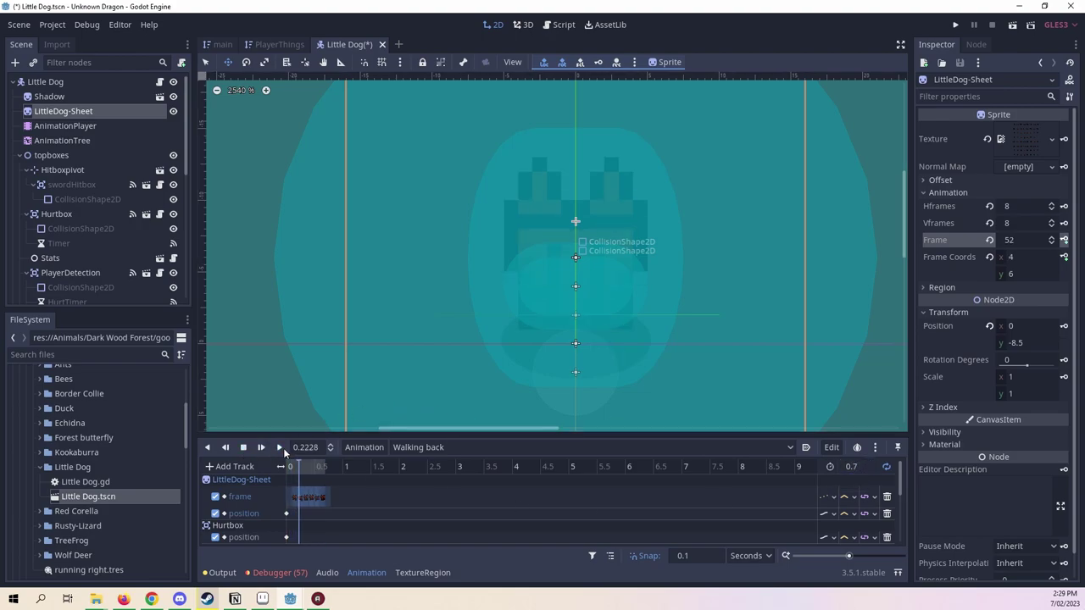
{"action": "left_click", "coordinate": [854, 466]}
{"action": "key", "text": "BackSpace"}
{"action": "type", "text": "6"}
{"action": "key", "text": "Return"}
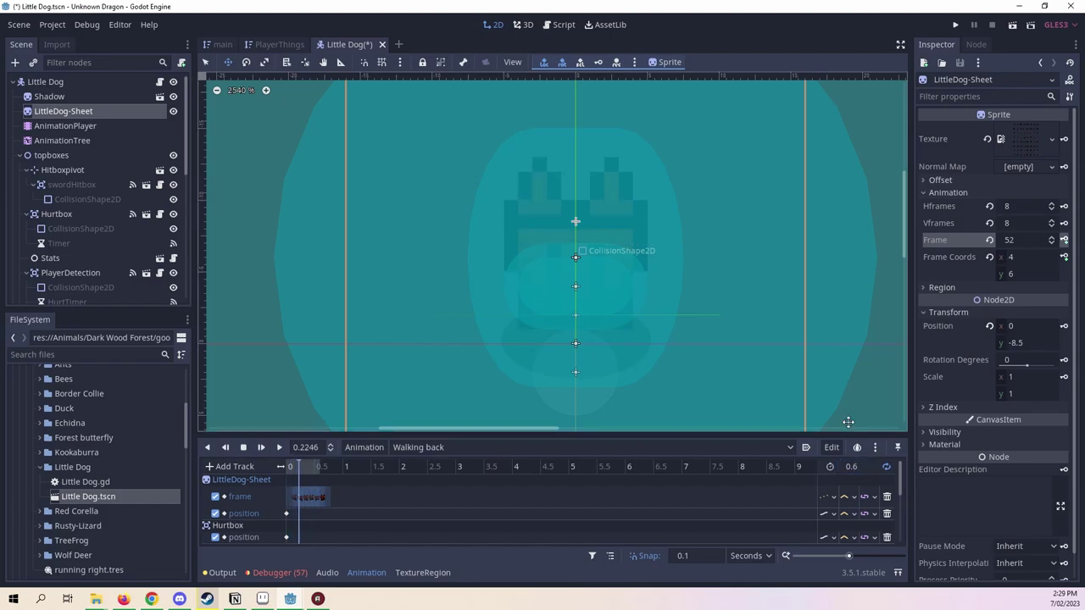
{"action": "key", "text": "ctrl+s"}
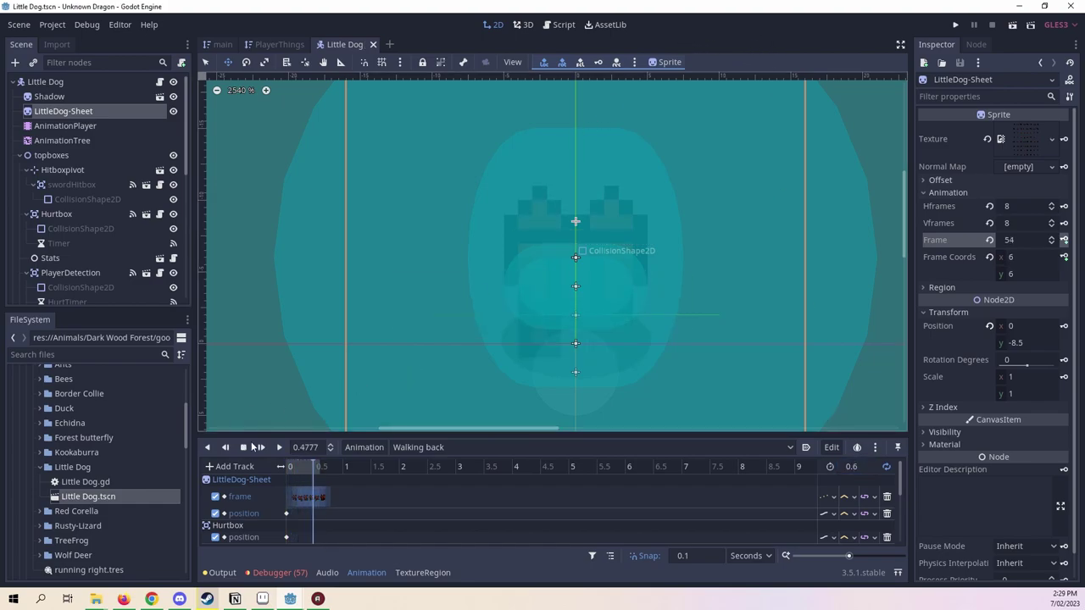
{"action": "left_click", "coordinate": [363, 447]}
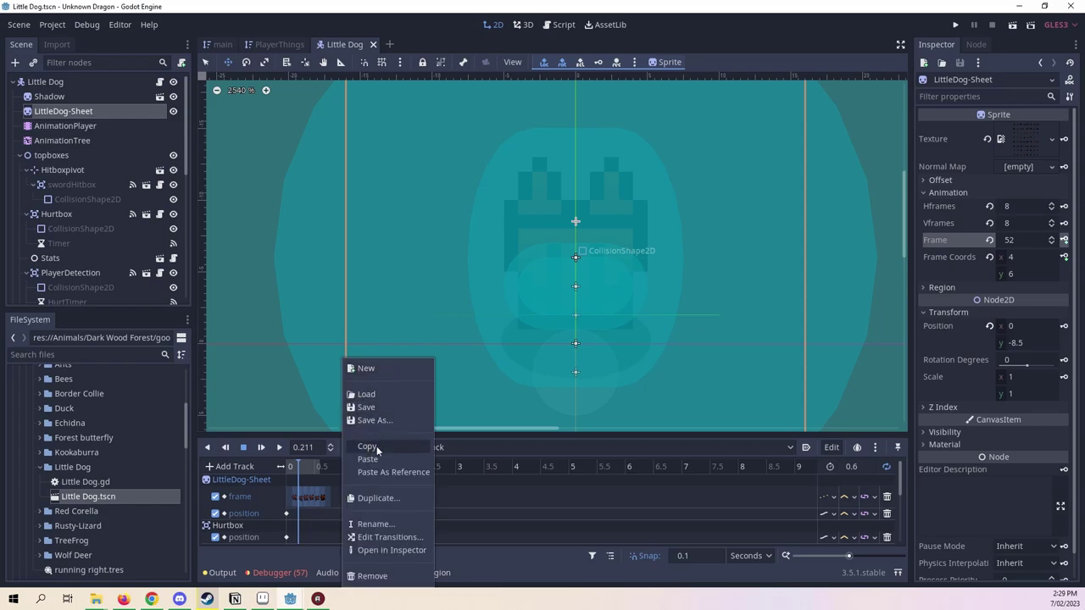
Duplicate Walking back and rename the copy to 'Running back'.
{"action": "left_click", "coordinate": [378, 497]}
{"action": "left_click", "coordinate": [526, 299]}
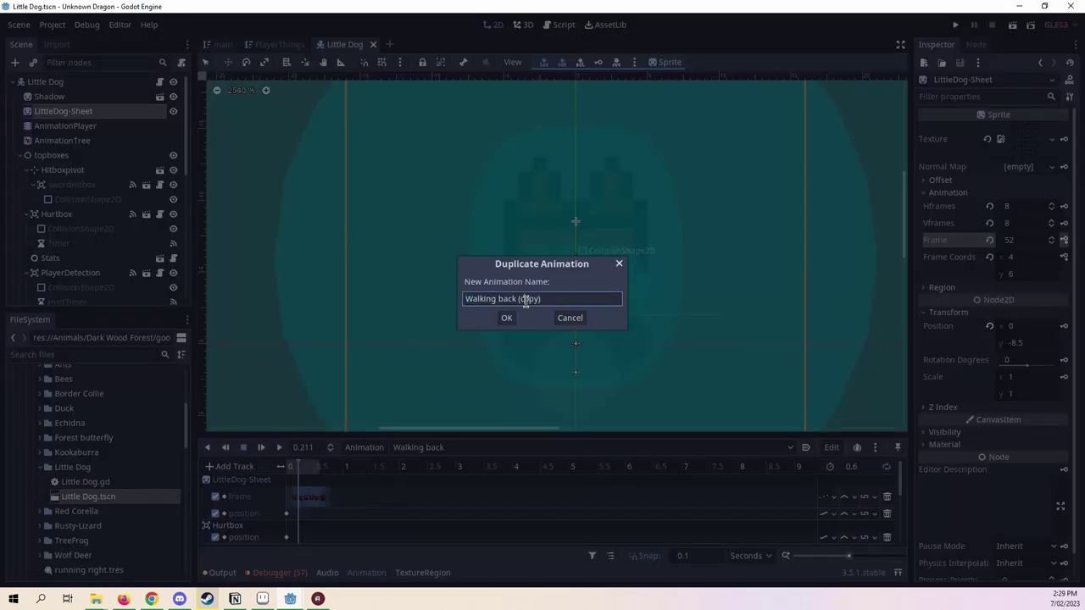
{"action": "left_click_drag", "start_coordinate": [549, 298], "coordinate": [518, 298]}
{"action": "key", "text": "BackSpace"}
{"action": "left_click_drag", "start_coordinate": [495, 299], "coordinate": [411, 303]}
{"action": "type", "text": "Ru"}
{"action": "type", "text": "nning back"}
{"action": "left_click", "coordinate": [507, 318]}
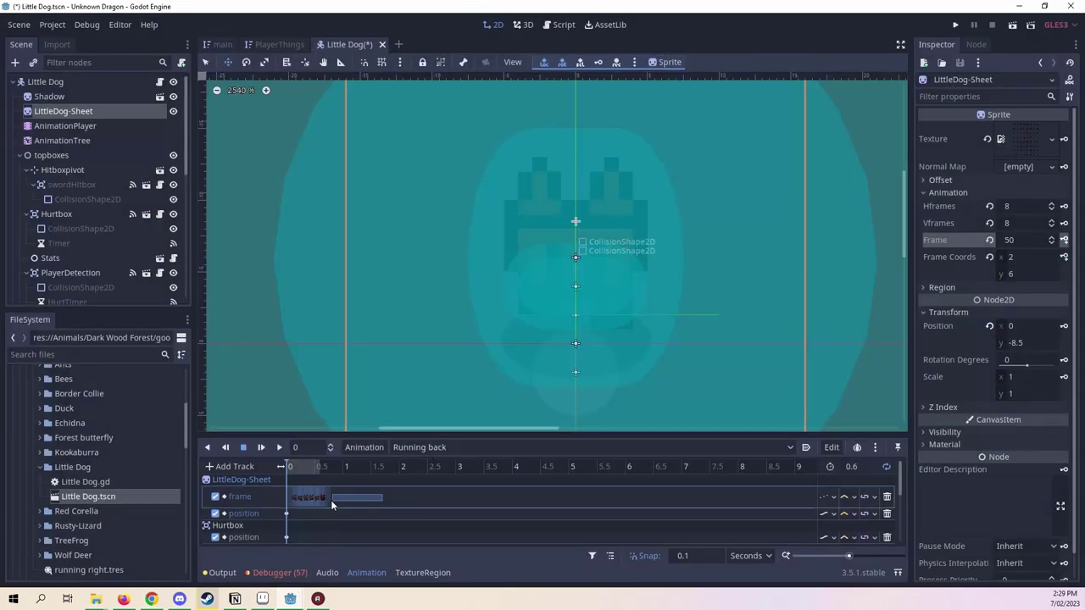
Delete the copied frame keyframes from 0.5 seconds onward on the frame track.
{"action": "left_click", "coordinate": [316, 467]}
{"action": "left_click_drag", "start_coordinate": [392, 496], "coordinate": [276, 498]}
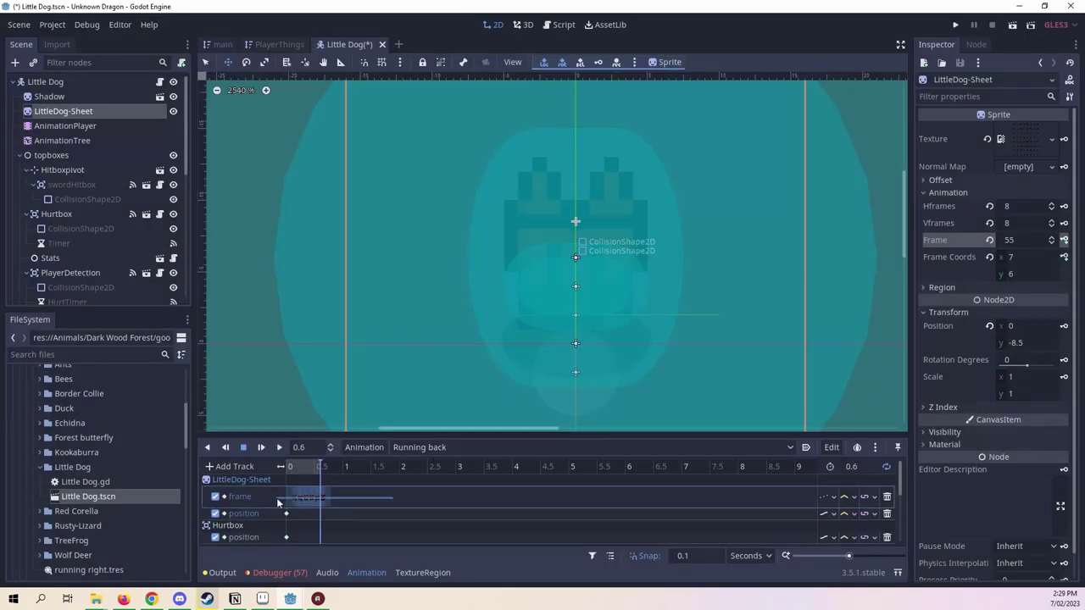
{"action": "key", "text": "Delete"}
Key successive LittleDog-Sheet sprite frames, advancing from frame 55 up to 62.
{"action": "left_click", "coordinate": [135, 97]}
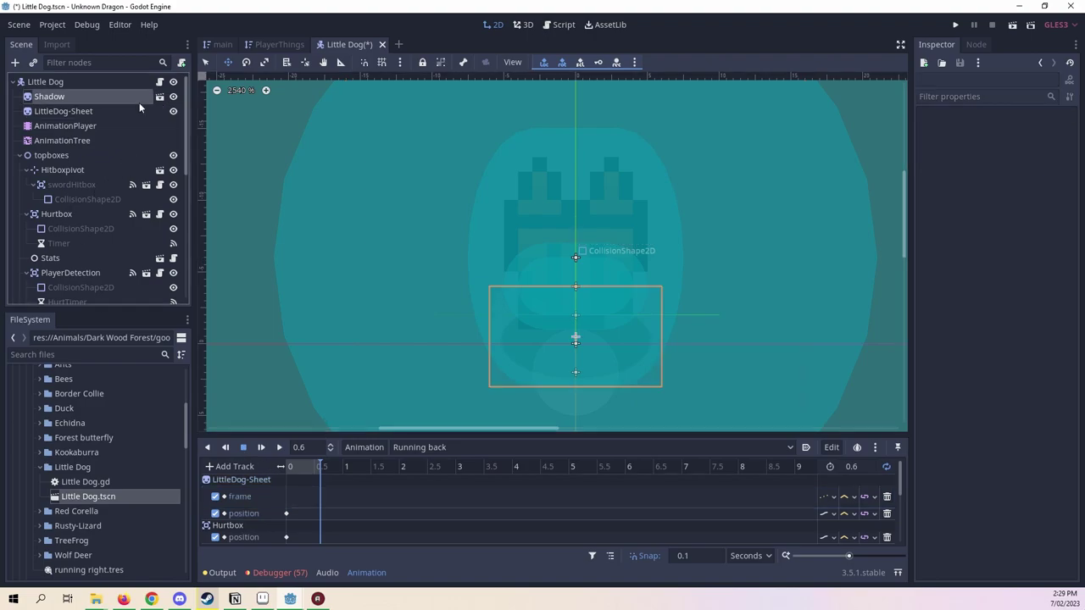
{"action": "left_click", "coordinate": [136, 124]}
{"action": "left_click", "coordinate": [136, 111]}
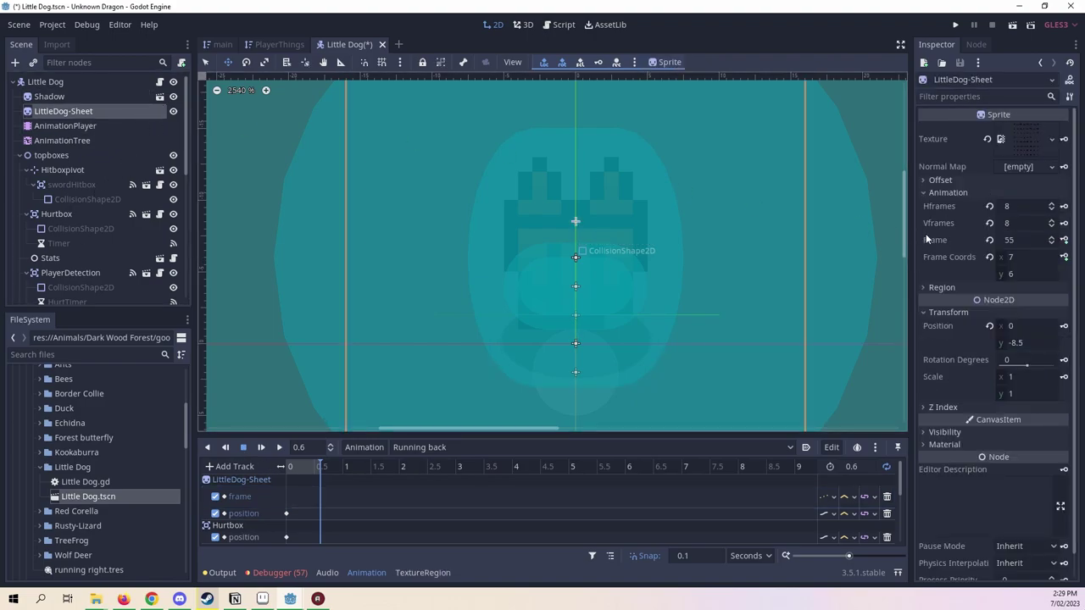
{"action": "left_click", "coordinate": [1052, 243]}
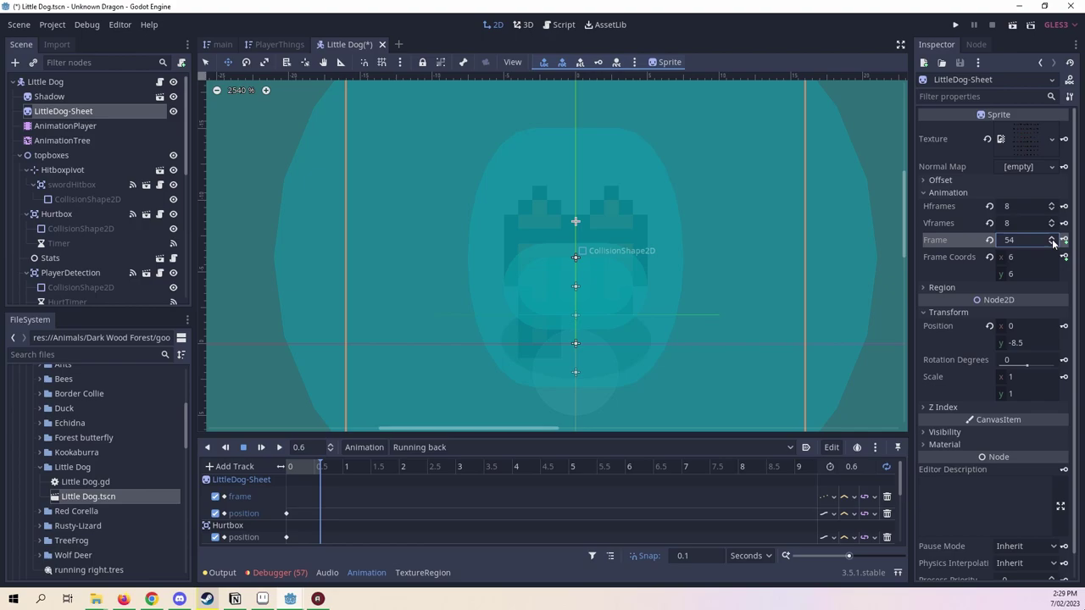
{"action": "left_click", "coordinate": [1052, 240]}
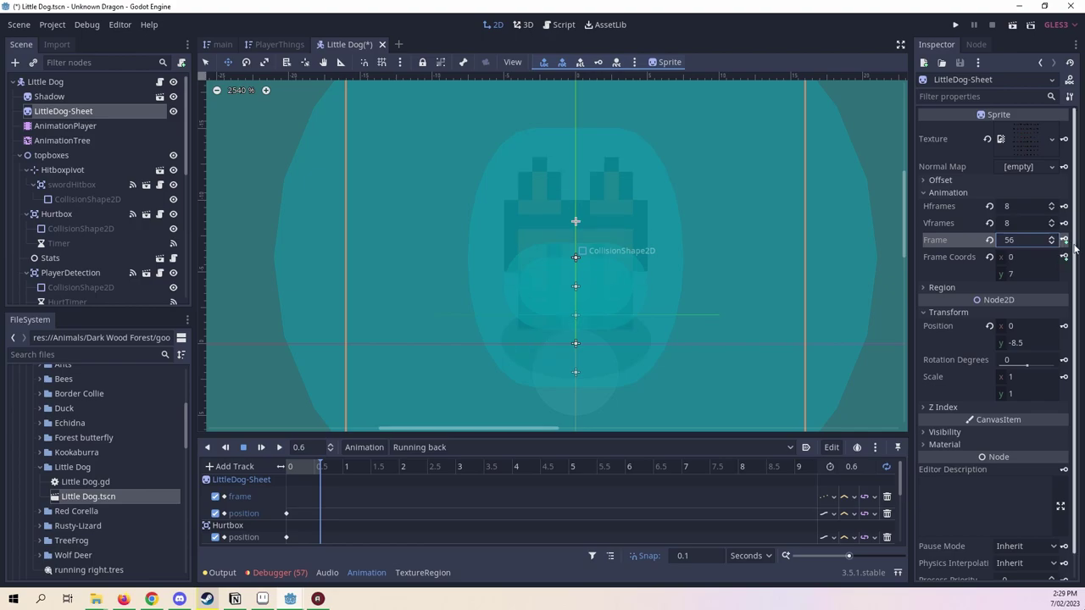
{"action": "left_click", "coordinate": [1052, 237]}
{"action": "left_click", "coordinate": [1064, 240]}
{"action": "left_click", "coordinate": [1065, 241]}
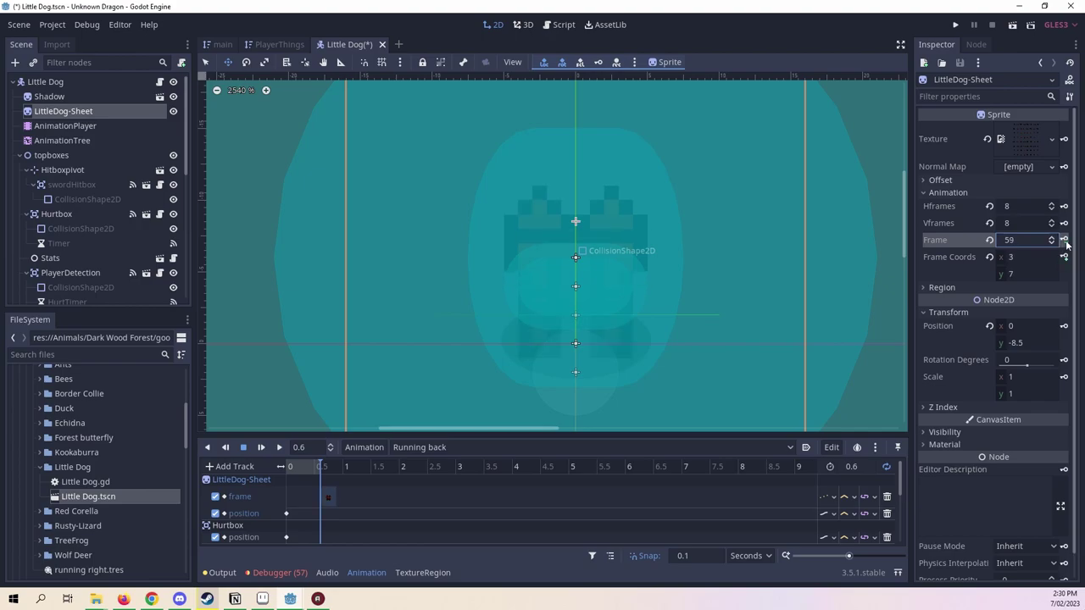
{"action": "left_click", "coordinate": [1065, 242]}
{"action": "left_click", "coordinate": [1065, 241]}
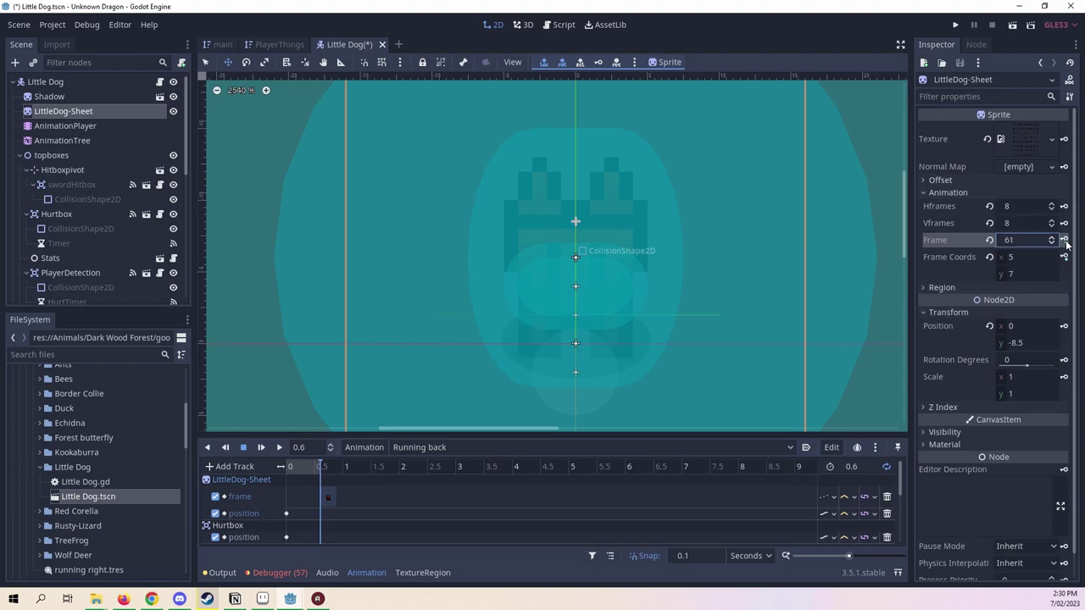
{"action": "left_click", "coordinate": [1065, 241]}
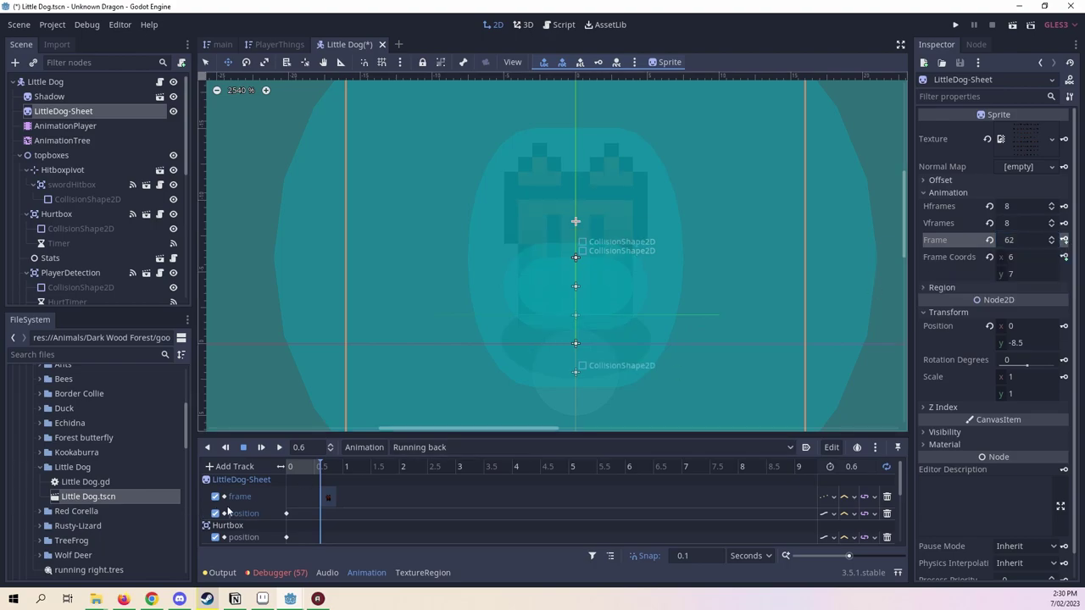
Delete the frame keyframe at 0.6 seconds.
{"action": "left_click", "coordinate": [295, 481]}
{"action": "left_click", "coordinate": [335, 497]}
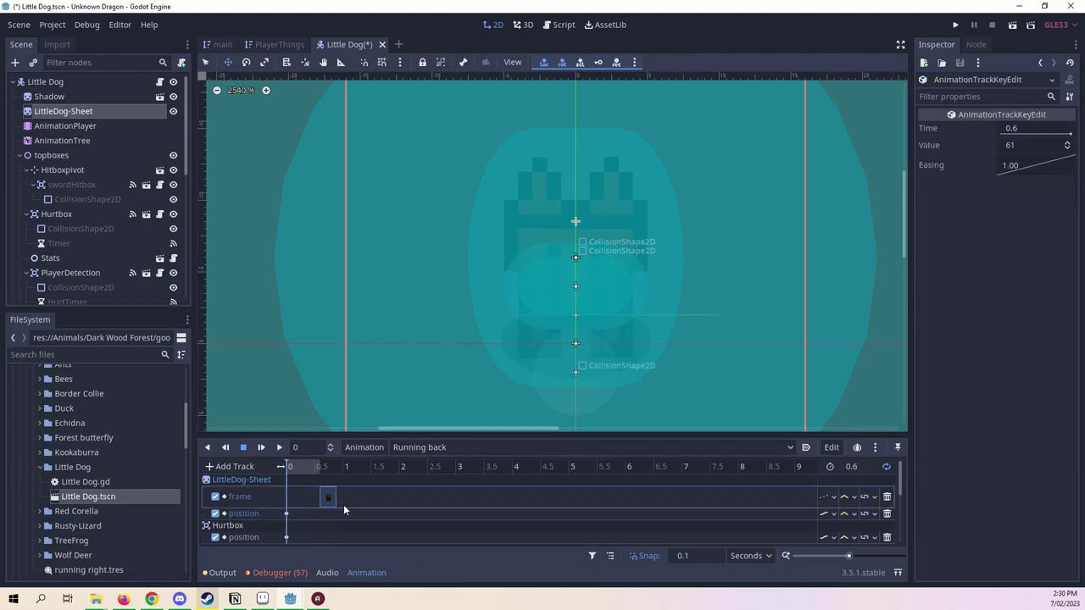
{"action": "key", "text": "Delete"}
Step the LittleDog-Sheet sprite frame back to the starting frame for rekeying.
{"action": "left_click", "coordinate": [52, 96]}
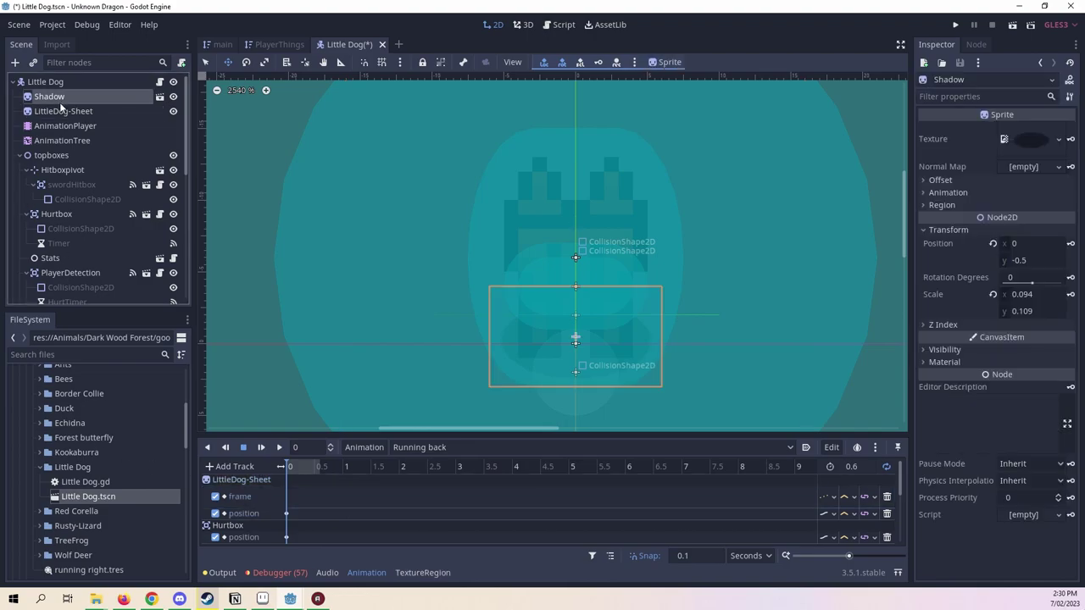
{"action": "left_click", "coordinate": [61, 111]}
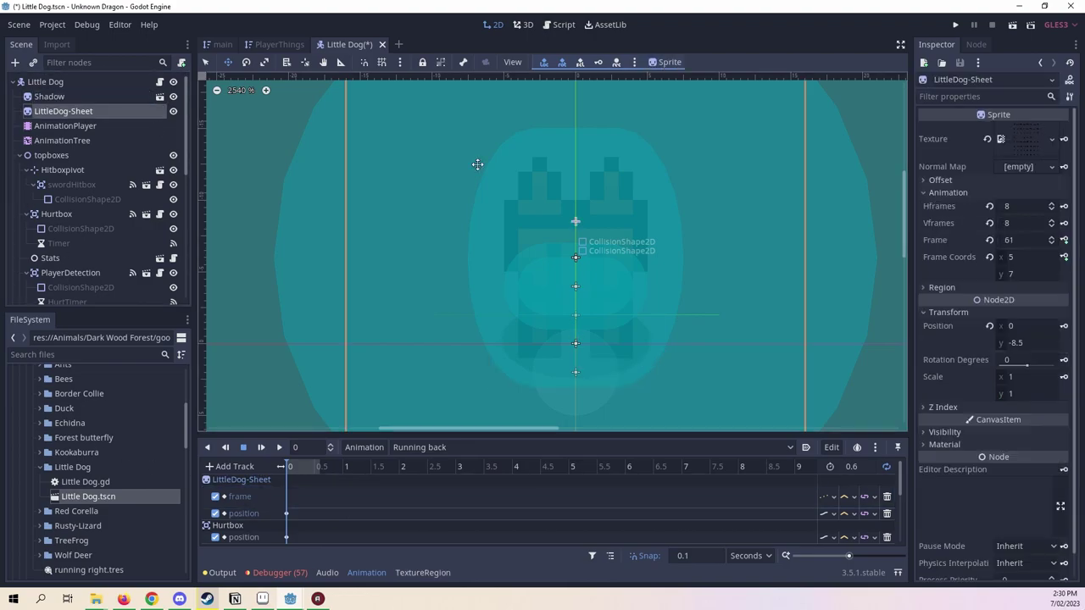
{"action": "left_click", "coordinate": [1050, 244]}
{"action": "left_click", "coordinate": [1051, 244]}
{"action": "left_click", "coordinate": [1050, 244]}
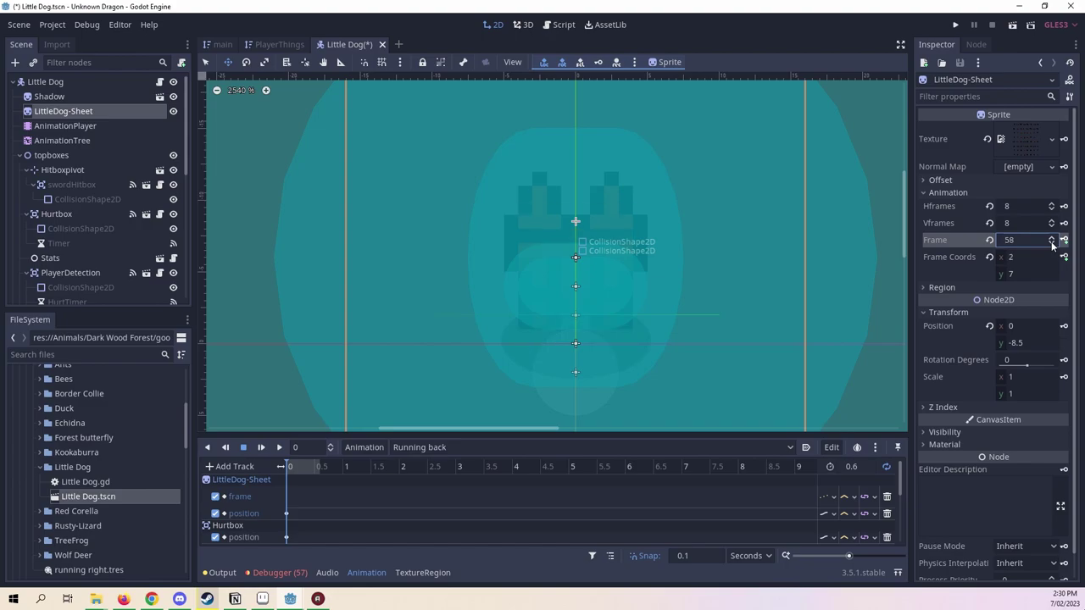
{"action": "left_click", "coordinate": [1051, 244]}
{"action": "left_click", "coordinate": [1052, 244]}
{"action": "left_click", "coordinate": [1051, 244]}
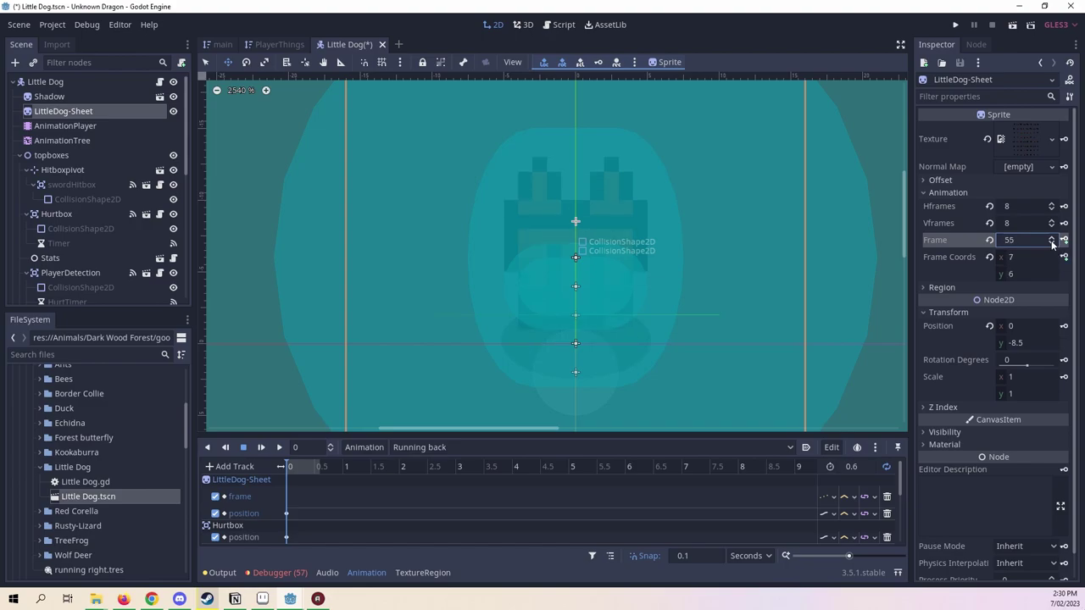
{"action": "left_click", "coordinate": [1051, 244]}
{"action": "left_click", "coordinate": [1051, 237]}
Key successive sprite frames on the frame track up to frame 63.
{"action": "left_click", "coordinate": [1063, 240]}
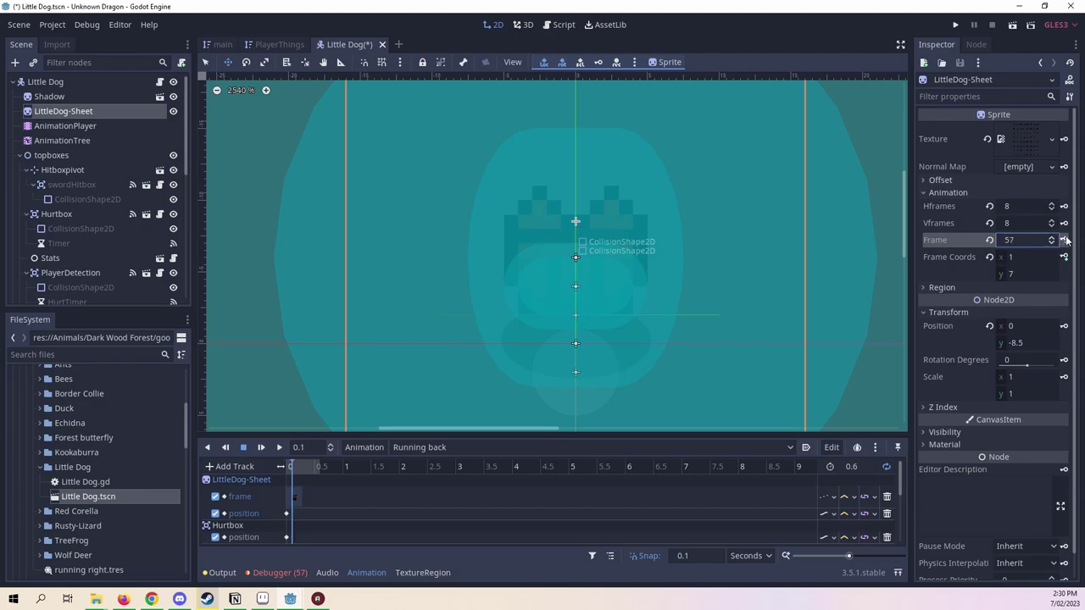
{"action": "left_click", "coordinate": [1064, 240]}
{"action": "left_click", "coordinate": [1064, 240]}
{"action": "left_click", "coordinate": [1063, 240]}
{"action": "left_click", "coordinate": [1063, 239]}
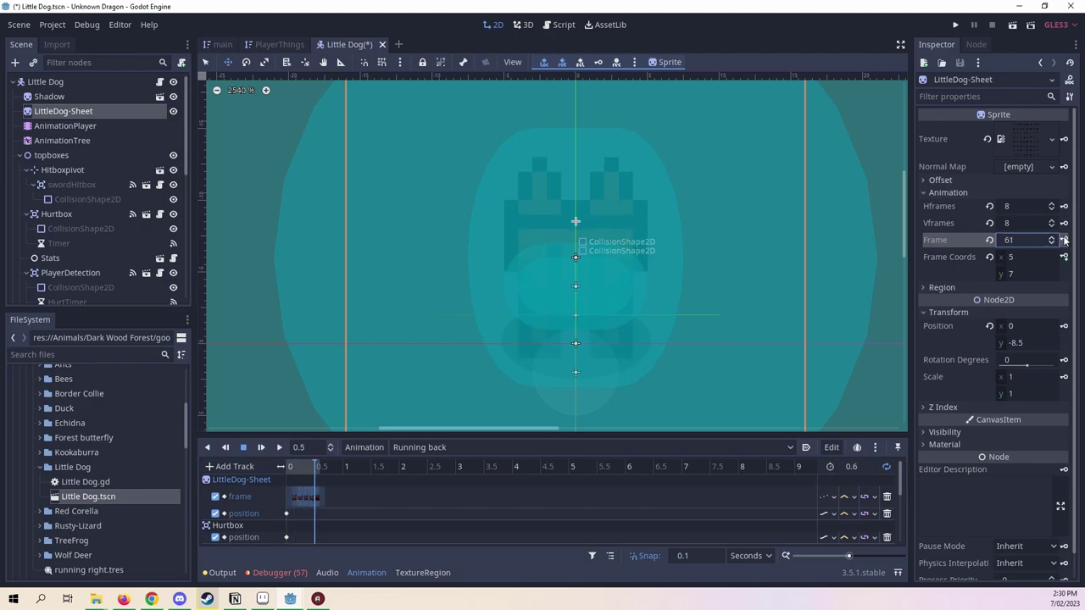
{"action": "left_click", "coordinate": [1064, 240]}
{"action": "left_click", "coordinate": [1063, 240]}
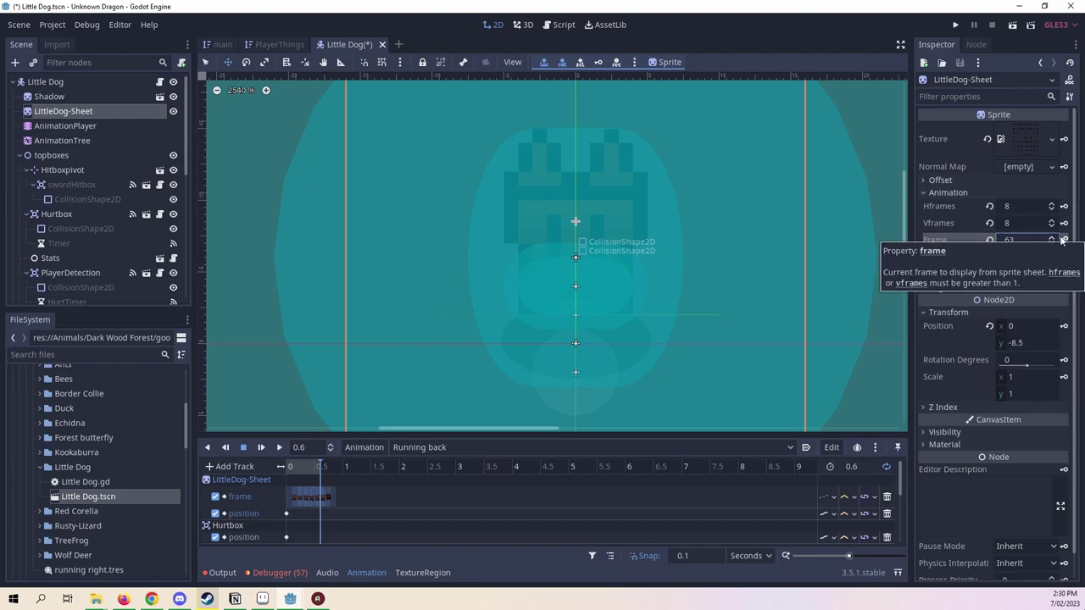
Set the Running back animation length to 0.4 seconds and rewind the playhead.
{"action": "left_click", "coordinate": [850, 467]}
{"action": "key", "text": "BackSpace"}
{"action": "type", "text": "4"}
{"action": "key", "text": "Return"}
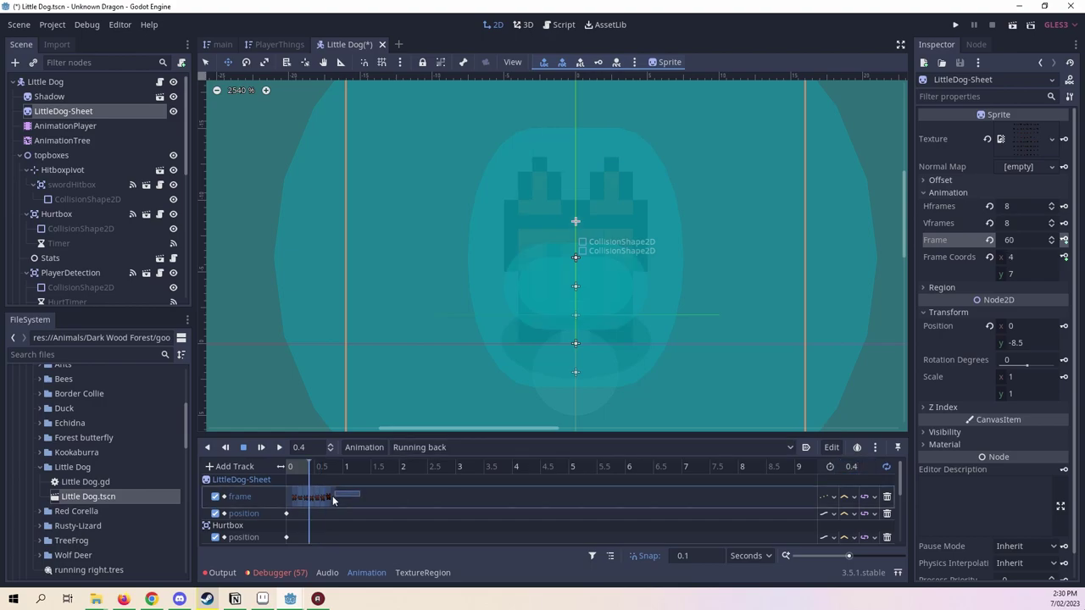
{"action": "left_click_drag", "start_coordinate": [333, 496], "coordinate": [340, 528]}
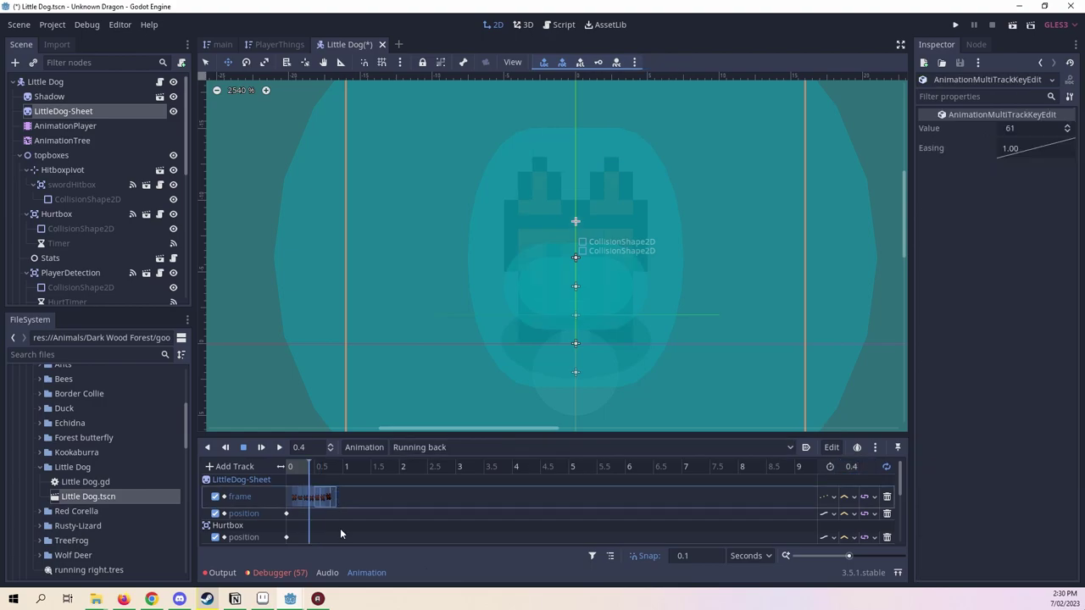
{"action": "left_click", "coordinate": [341, 534]}
{"action": "left_click_drag", "start_coordinate": [307, 467], "coordinate": [273, 468]}
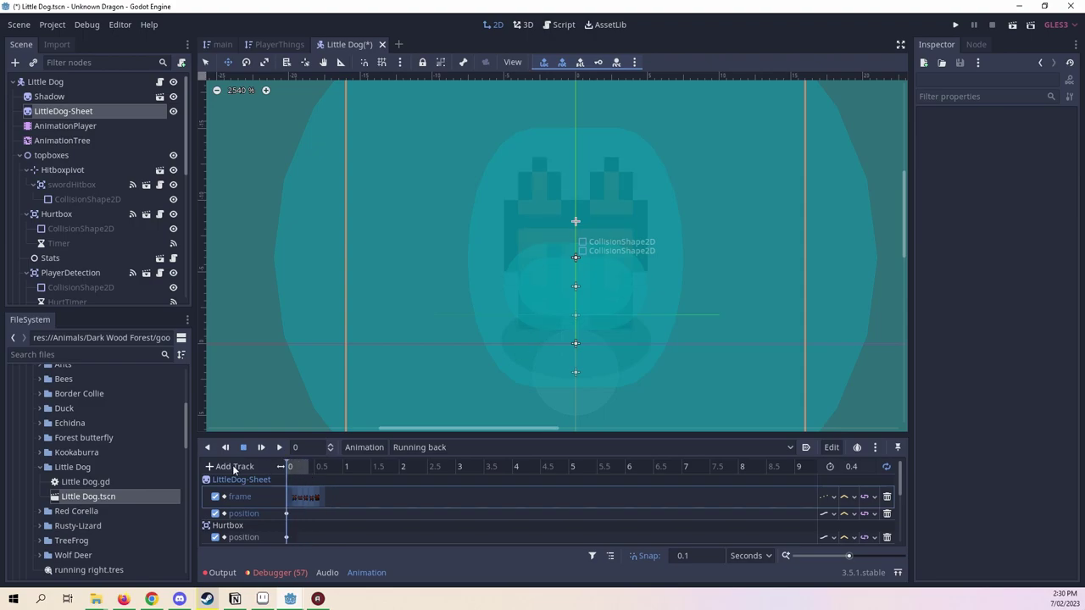
{"action": "left_click", "coordinate": [277, 448]}
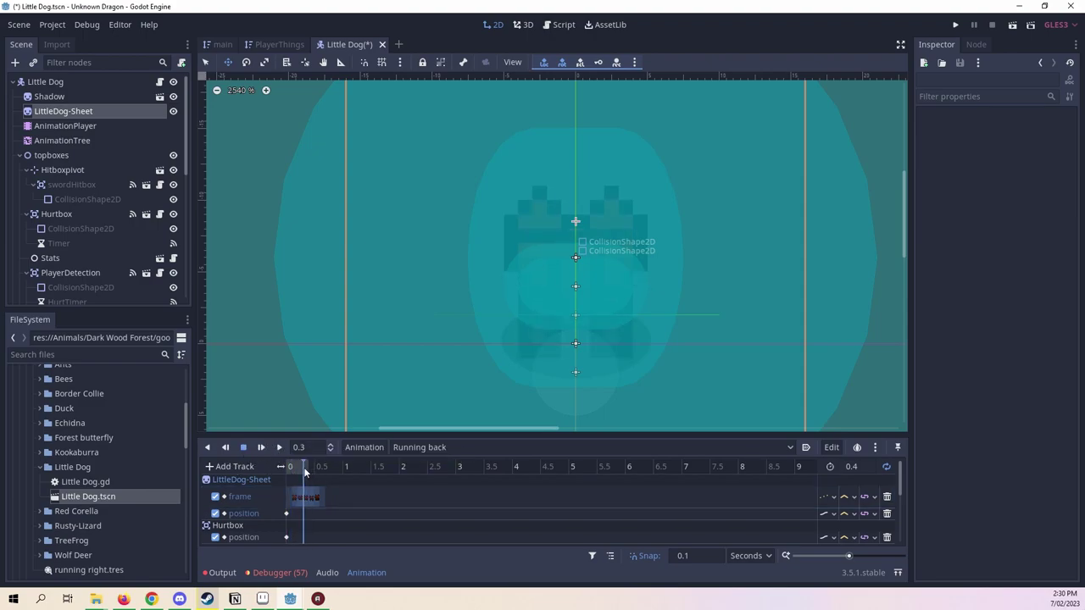
{"action": "left_click_drag", "start_coordinate": [305, 472], "coordinate": [263, 456]}
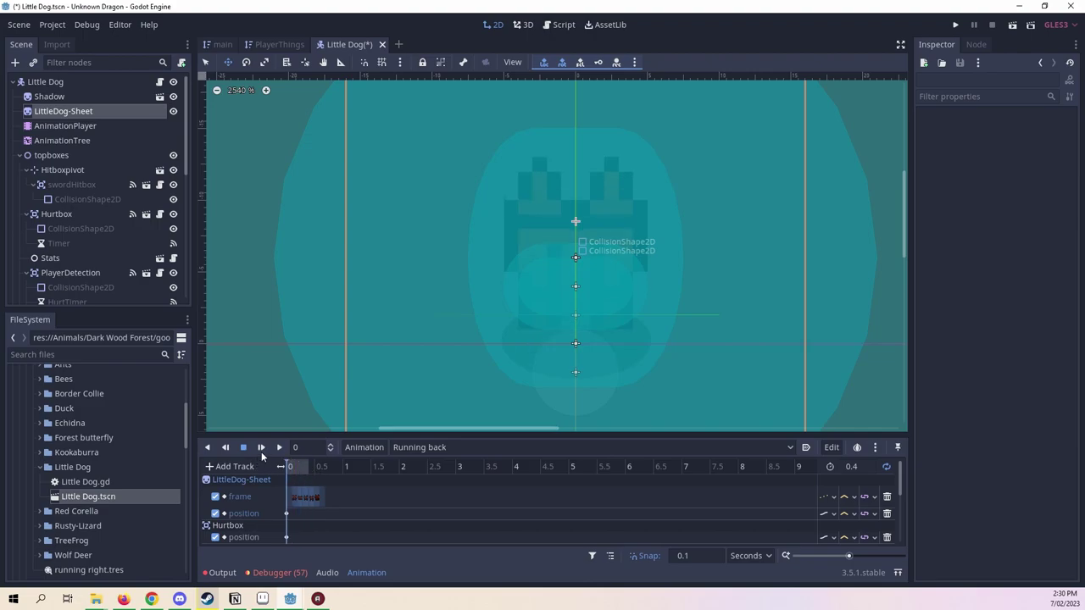
{"action": "left_click", "coordinate": [261, 450]}
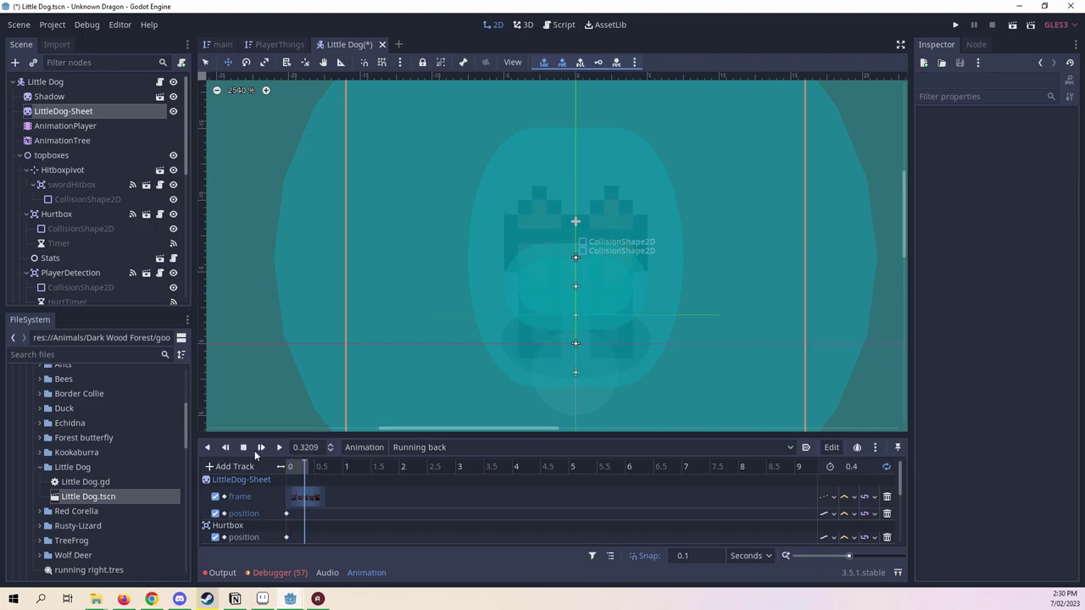
{"action": "scroll", "coordinate": [589, 355], "scroll_direction": "down", "scroll_amount": 1}
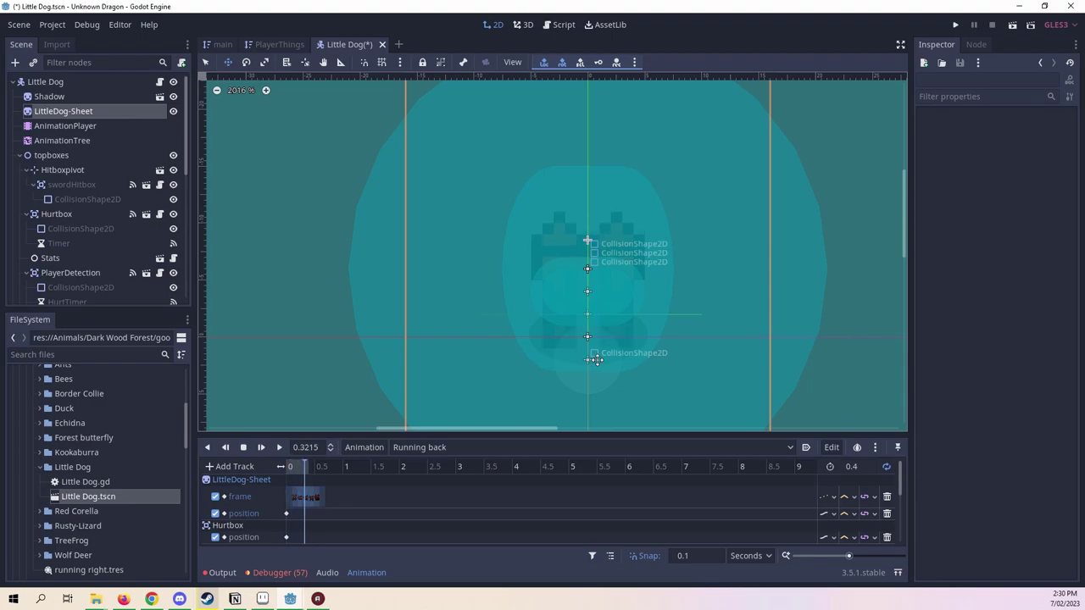
{"action": "scroll", "coordinate": [666, 298], "scroll_direction": "up", "scroll_amount": 4}
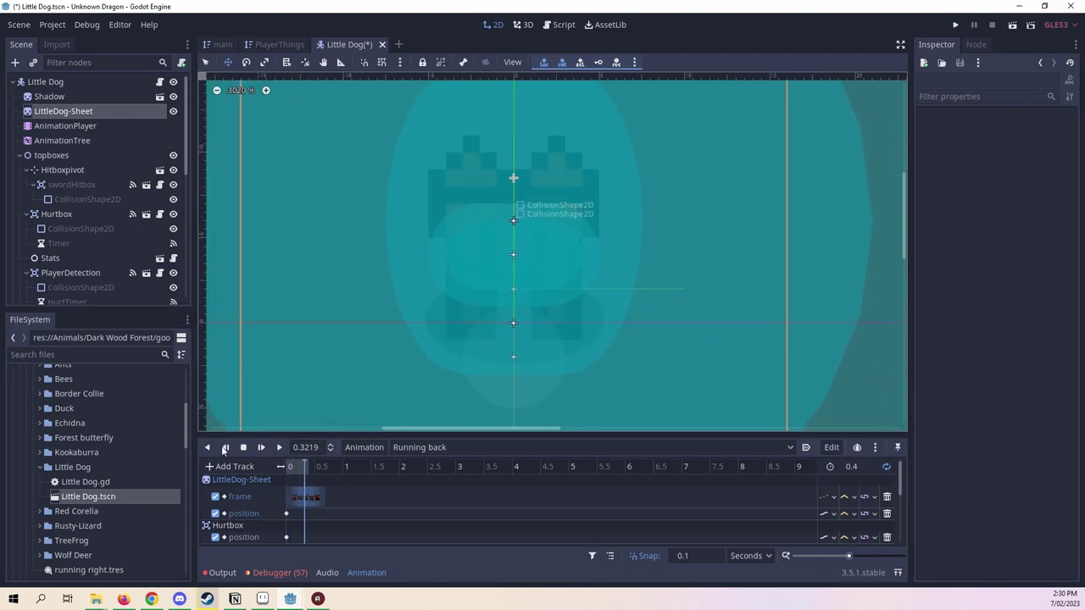
{"action": "left_click", "coordinate": [224, 450]}
{"action": "left_click", "coordinate": [120, 113]}
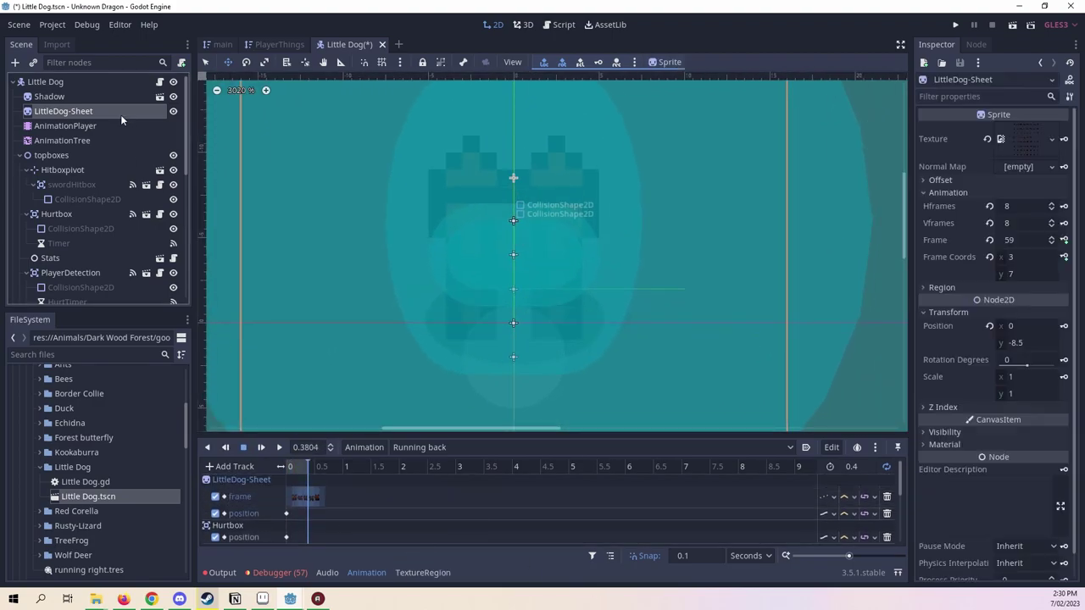
{"action": "left_click", "coordinate": [1052, 237]}
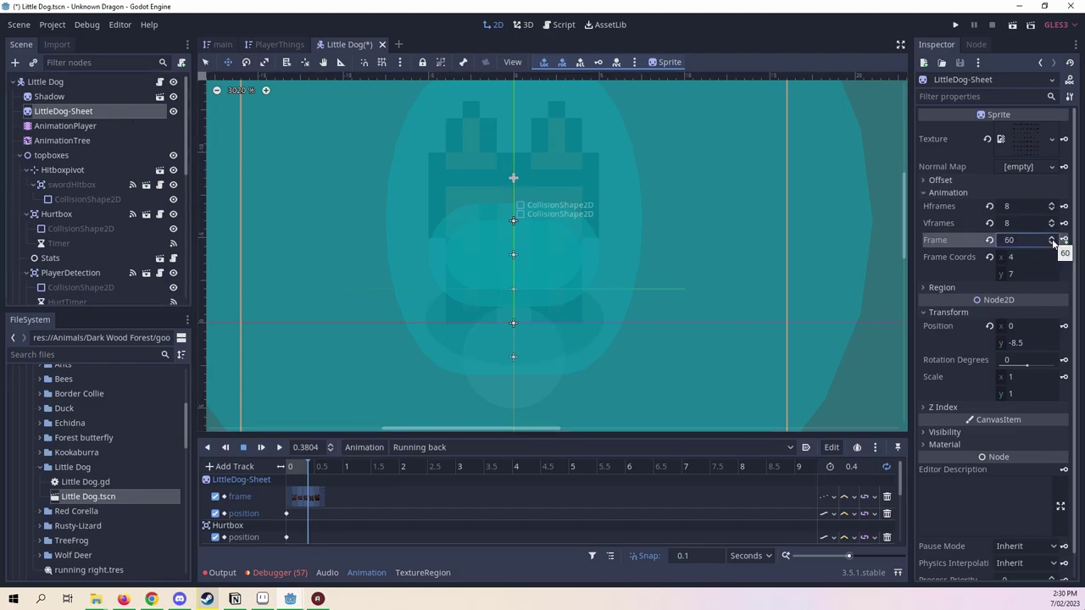
{"action": "left_click", "coordinate": [1051, 237]}
{"action": "left_click", "coordinate": [1051, 237]}
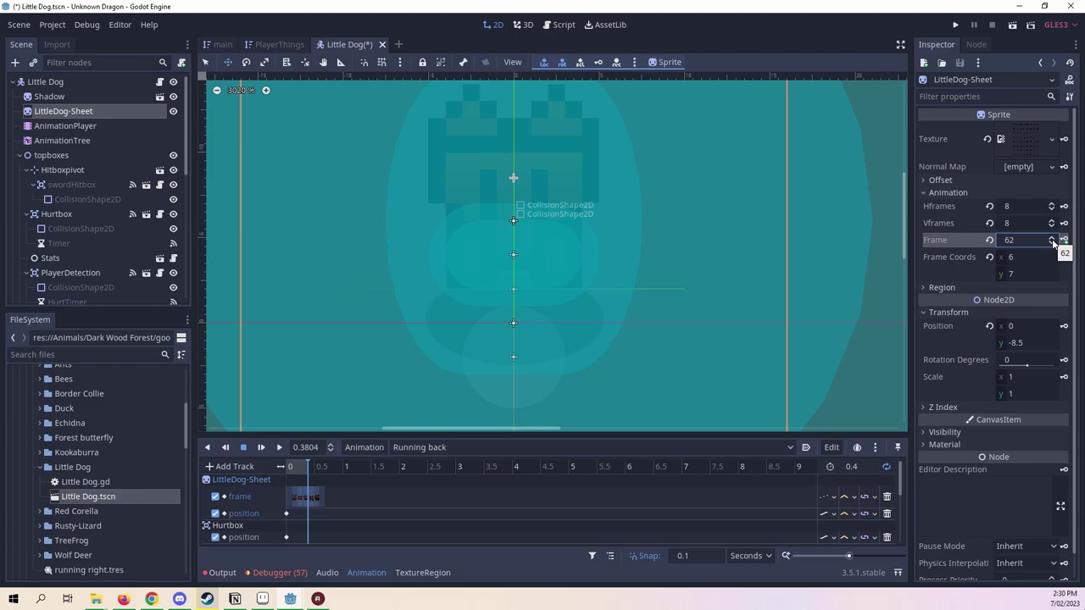
{"action": "left_click", "coordinate": [1051, 244]}
{"action": "left_click", "coordinate": [1052, 237]}
{"action": "left_click", "coordinate": [1052, 237]}
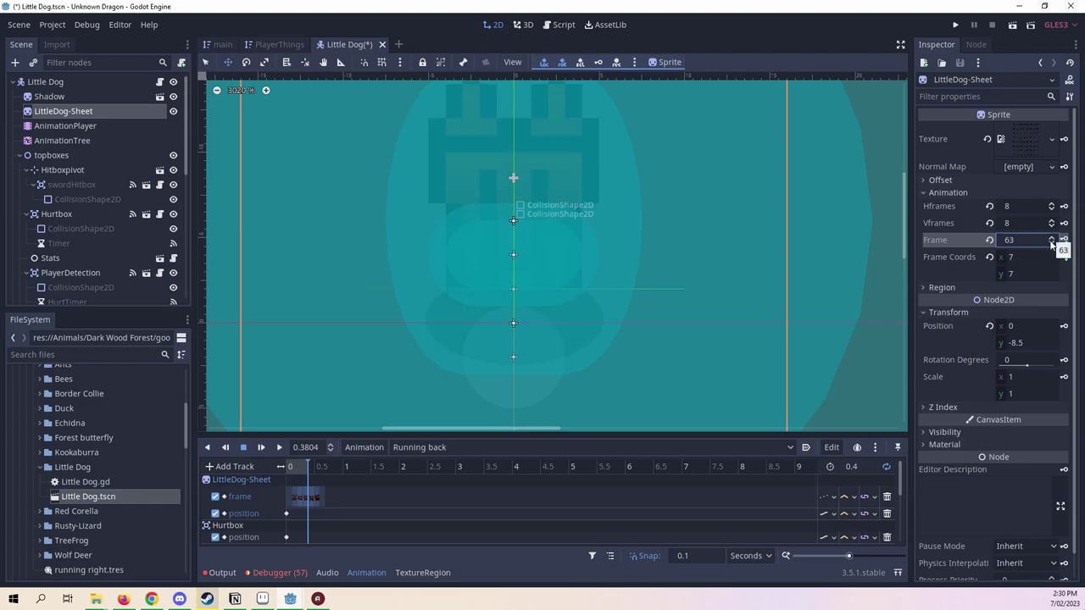
{"action": "left_click", "coordinate": [1050, 244]}
{"action": "left_click", "coordinate": [1051, 244]}
{"action": "left_click", "coordinate": [1051, 244]}
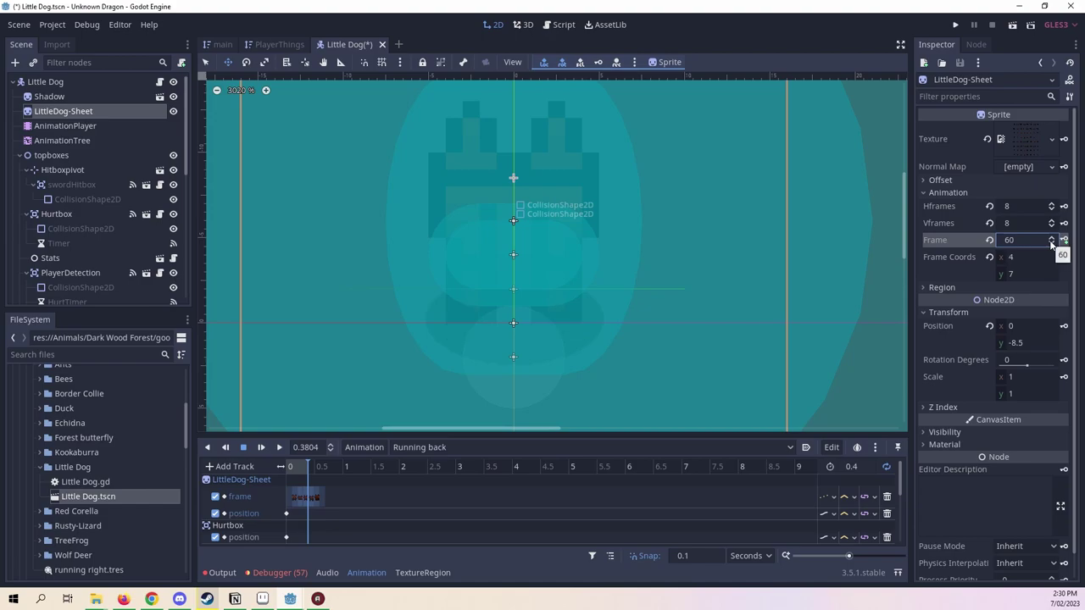
{"action": "left_click", "coordinate": [1051, 244]}
{"action": "left_click", "coordinate": [1052, 239]}
{"action": "scroll", "coordinate": [322, 478], "scroll_direction": "down", "scroll_amount": 3}
{"action": "scroll", "coordinate": [343, 486], "scroll_direction": "down", "scroll_amount": 2}
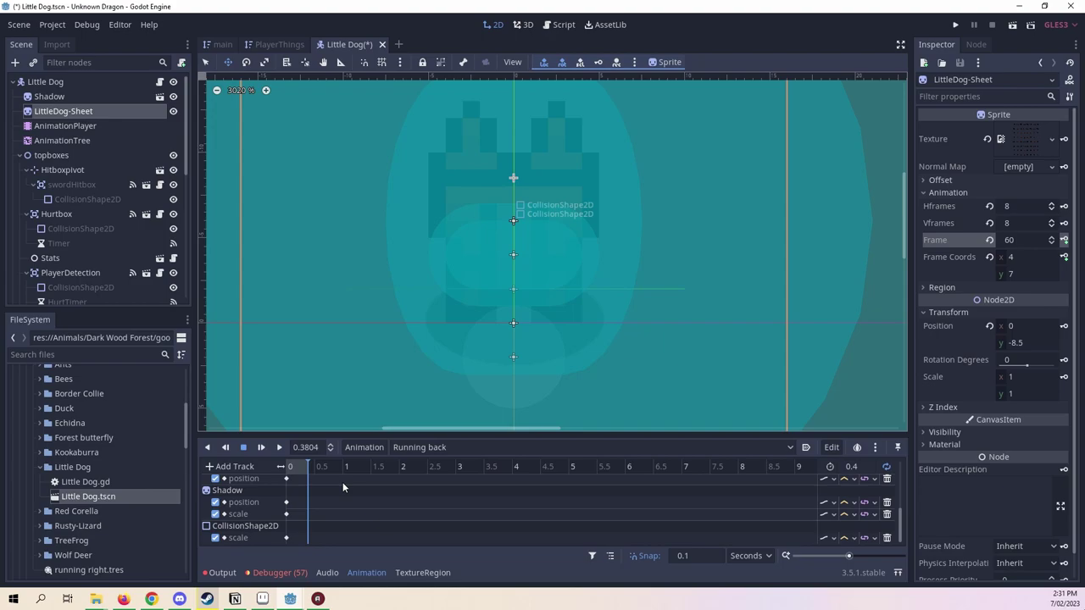
{"action": "scroll", "coordinate": [342, 486], "scroll_direction": "up", "scroll_amount": 2}
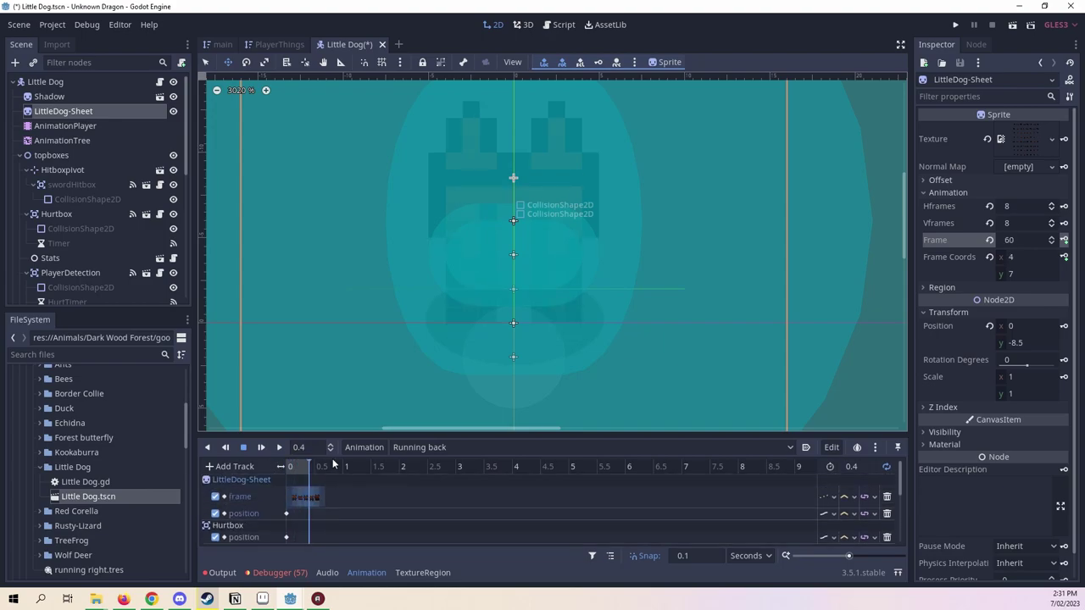
Duplicate Running back, name the copy 'Attack back', and select its frame-track keys.
{"action": "left_click", "coordinate": [372, 446]}
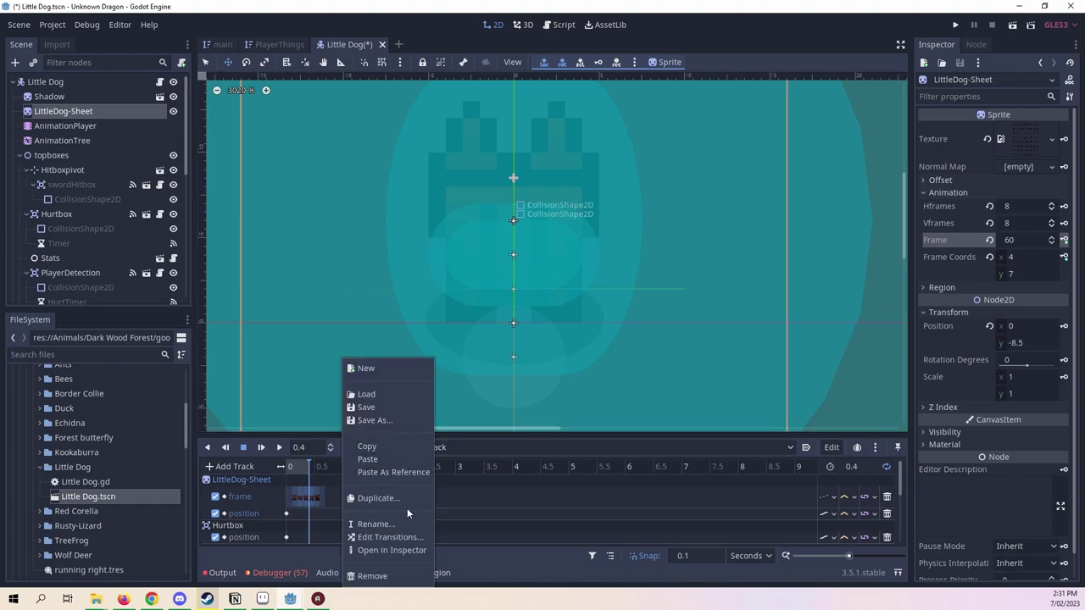
{"action": "left_click", "coordinate": [403, 498]}
{"action": "left_click_drag", "start_coordinate": [499, 298], "coordinate": [336, 296]}
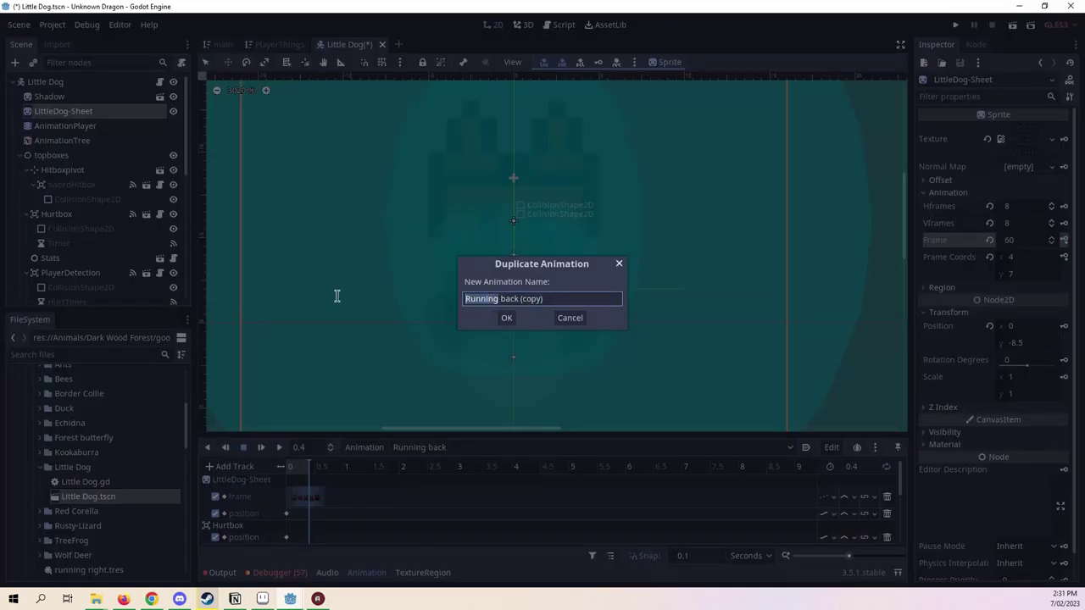
{"action": "type", "text": "Attsa"}
{"action": "key", "text": "BackSpace"}
{"action": "key", "text": "BackSpace"}
{"action": "type", "text": "ck"}
{"action": "left_click_drag", "start_coordinate": [534, 298], "coordinate": [511, 298]}
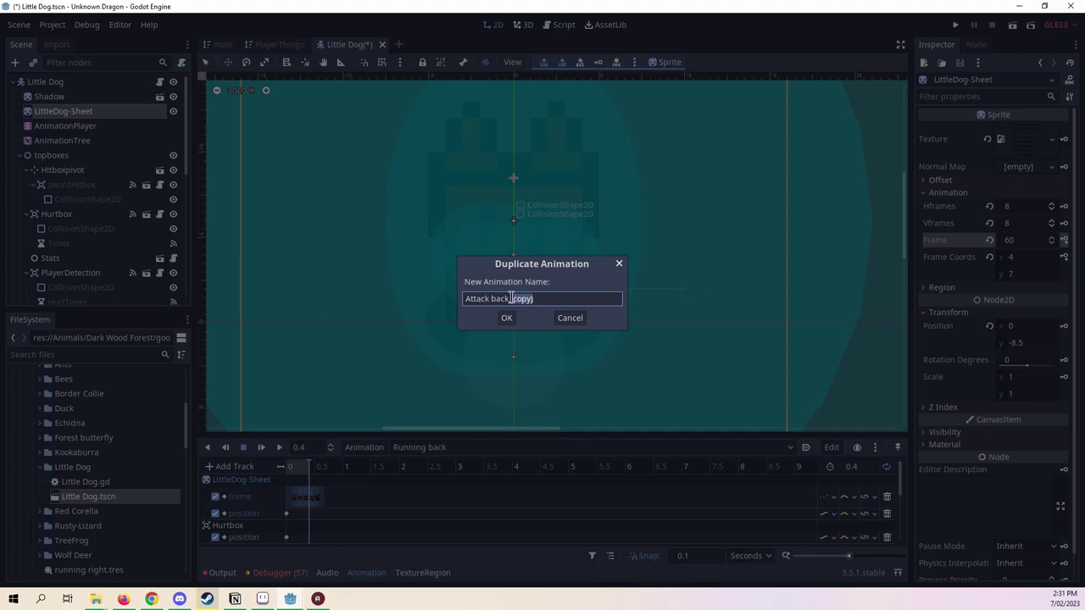
{"action": "key", "text": "BackSpace"}
{"action": "left_click", "coordinate": [506, 318]}
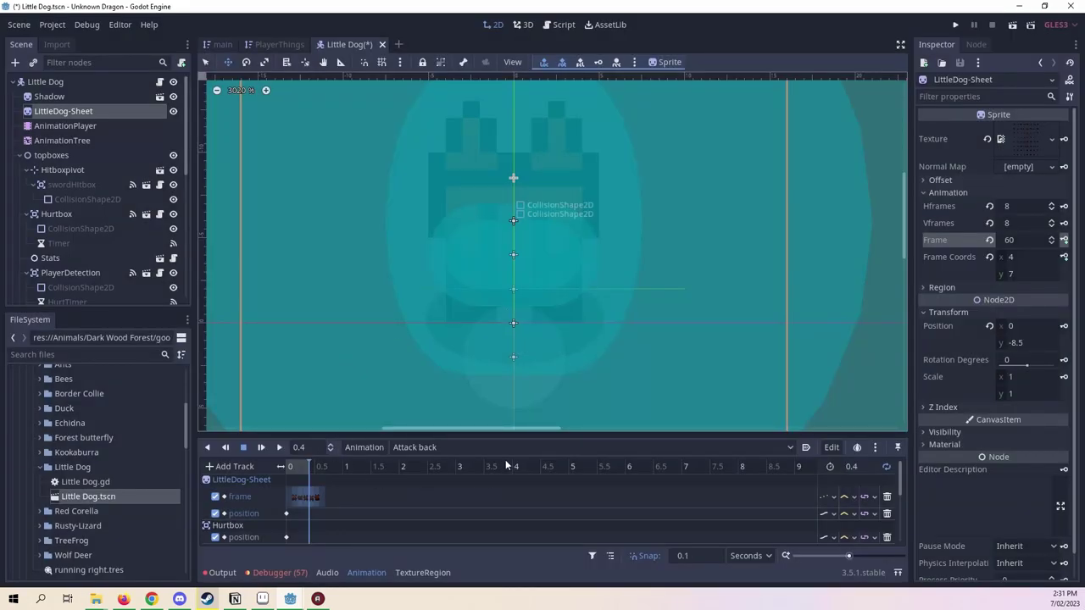
{"action": "left_click", "coordinate": [302, 497]}
Replace the copied frame keys with sprite frames 61 through 63 from the start.
{"action": "key", "text": "Delete"}
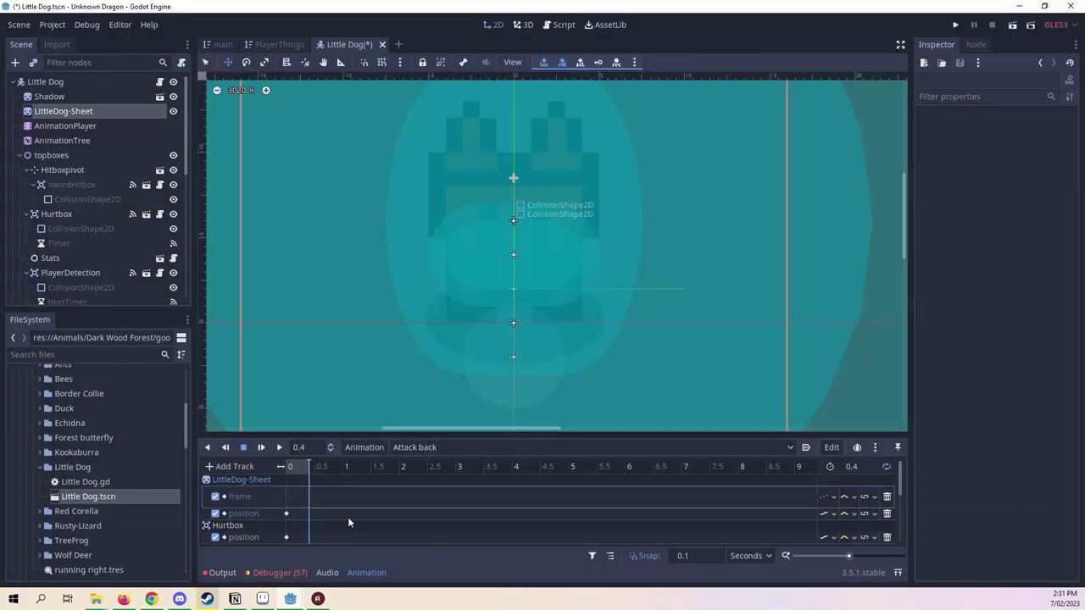
{"action": "left_click", "coordinate": [207, 447]}
{"action": "left_click", "coordinate": [161, 111]}
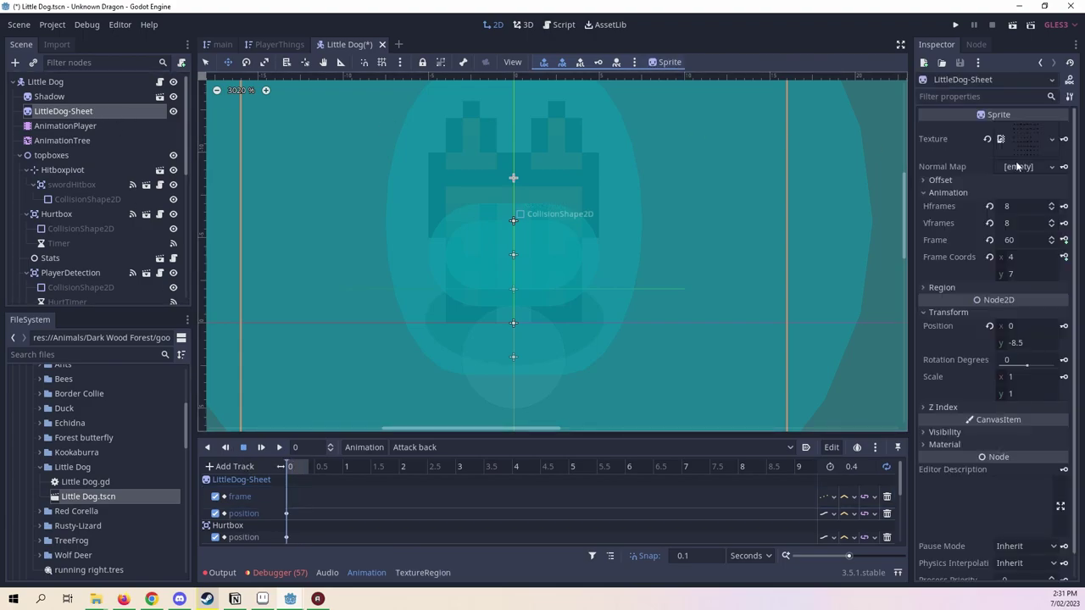
{"action": "left_click", "coordinate": [1052, 238]}
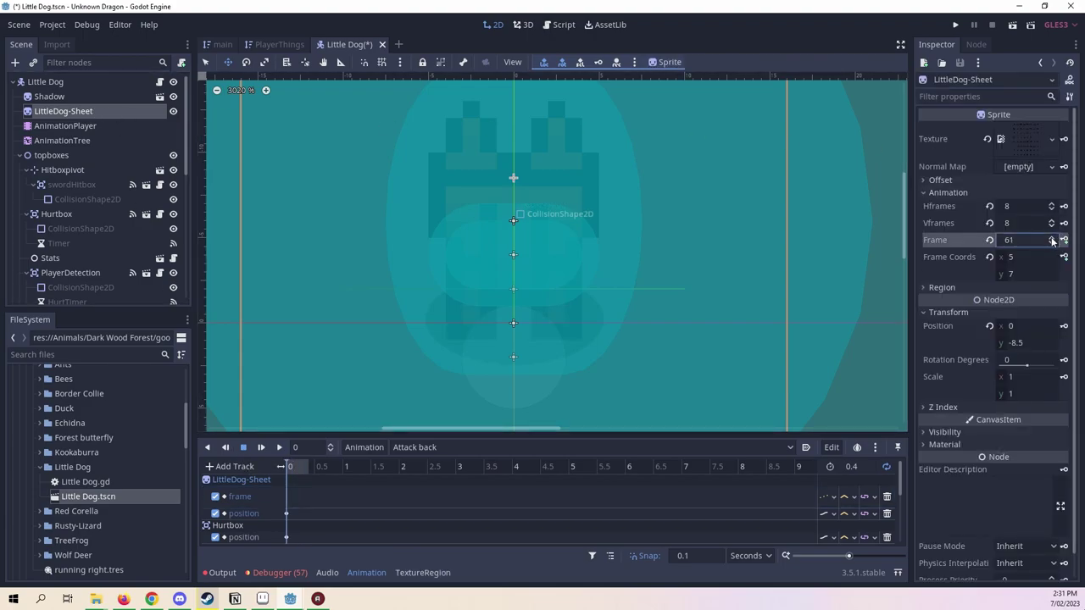
{"action": "left_click", "coordinate": [1064, 240]}
{"action": "left_click", "coordinate": [1063, 241]}
{"action": "left_click", "coordinate": [1063, 241]}
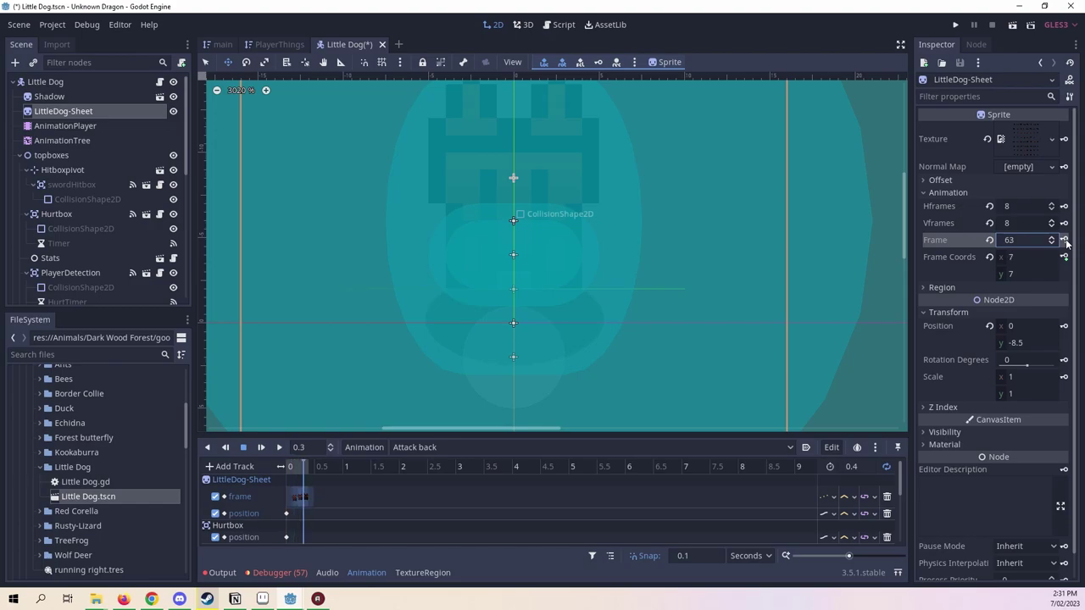
Preview Attack back, add a sprite frame key at 0.4 seconds, and save the scene.
{"action": "left_click", "coordinate": [279, 447]}
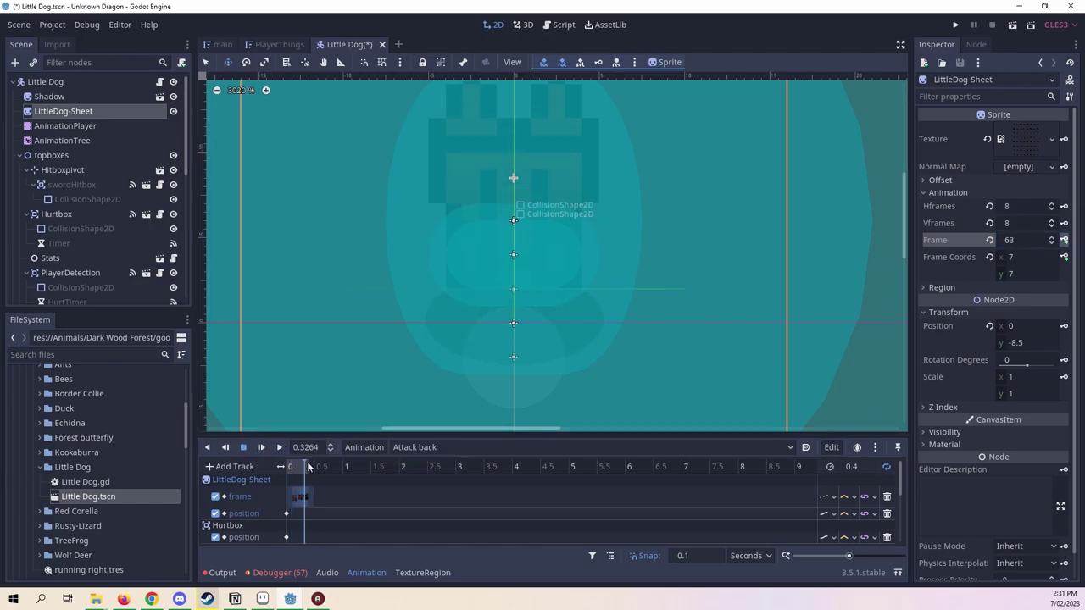
{"action": "left_click", "coordinate": [242, 446]}
{"action": "left_click", "coordinate": [299, 467]}
{"action": "left_click", "coordinate": [312, 469]}
{"action": "left_click", "coordinate": [297, 496]}
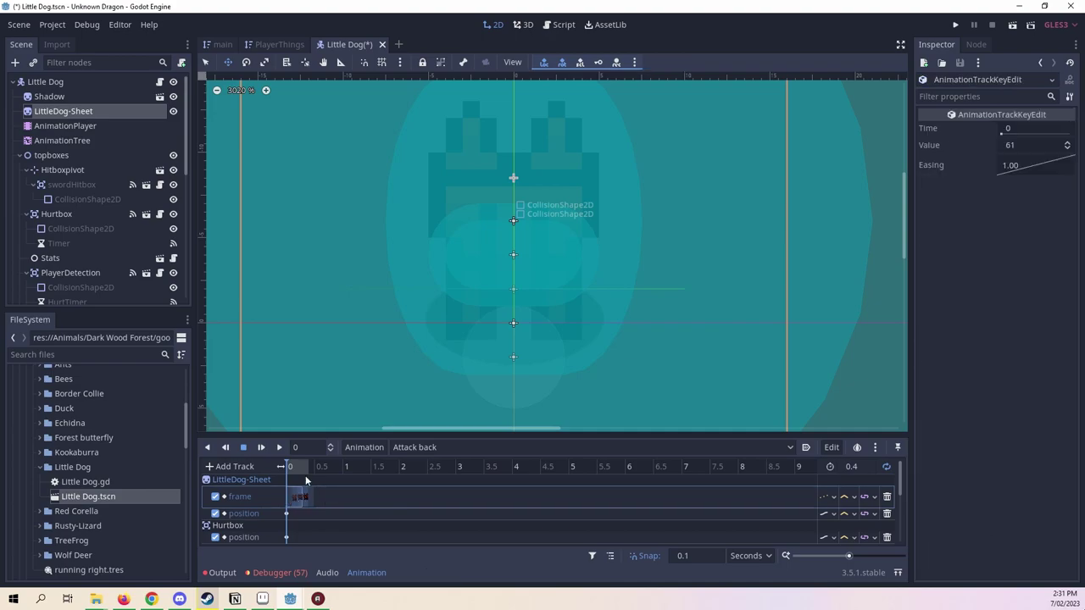
{"action": "left_click_drag", "start_coordinate": [310, 468], "coordinate": [303, 471]}
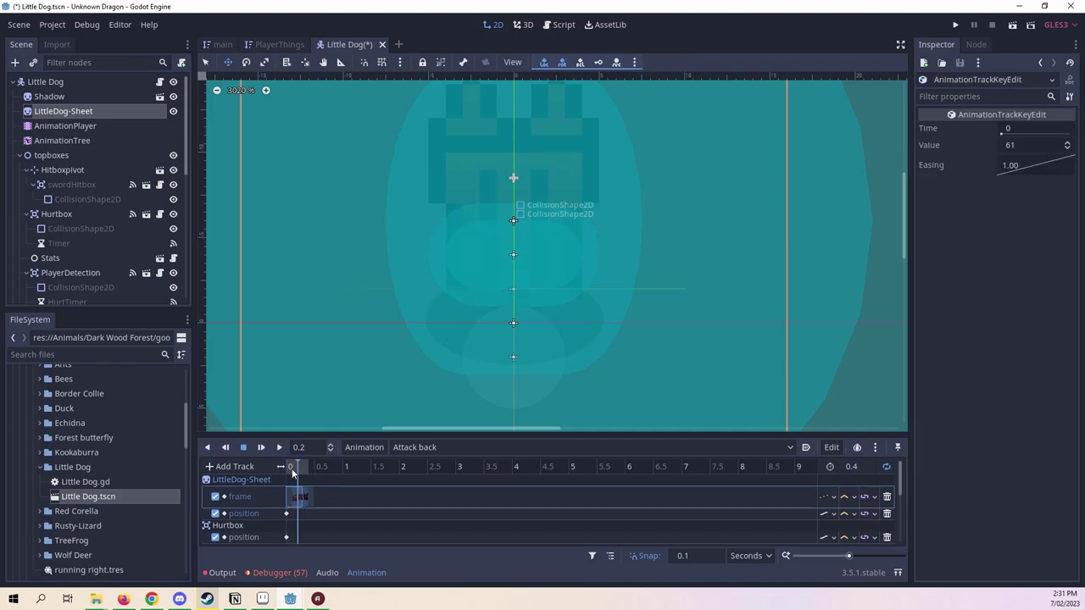
{"action": "left_click_drag", "start_coordinate": [303, 471], "coordinate": [310, 471]}
{"action": "key", "text": "ctrl+d"}
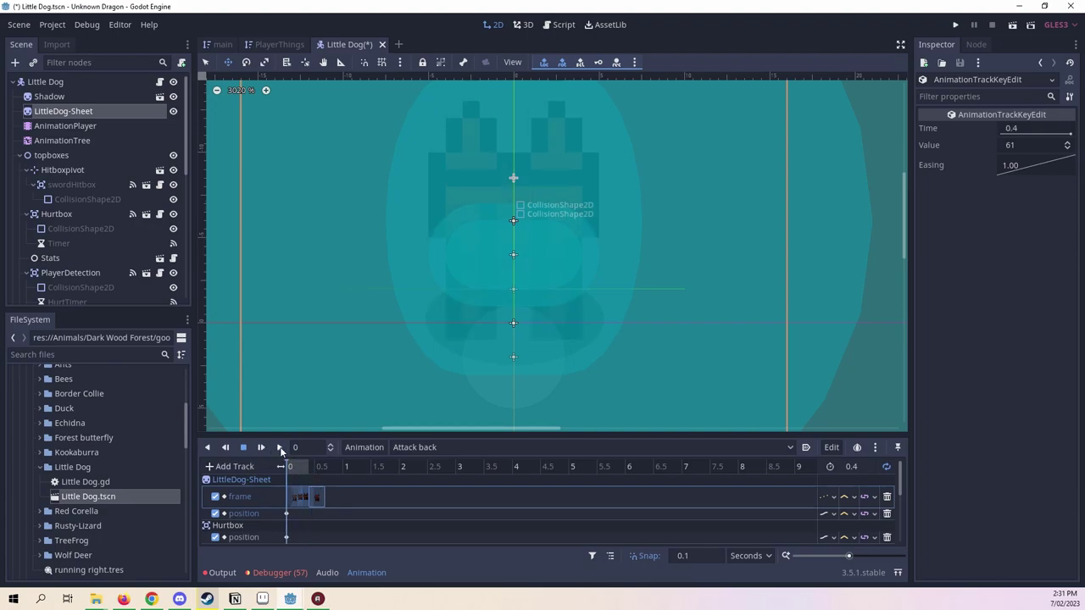
{"action": "left_click", "coordinate": [280, 447]}
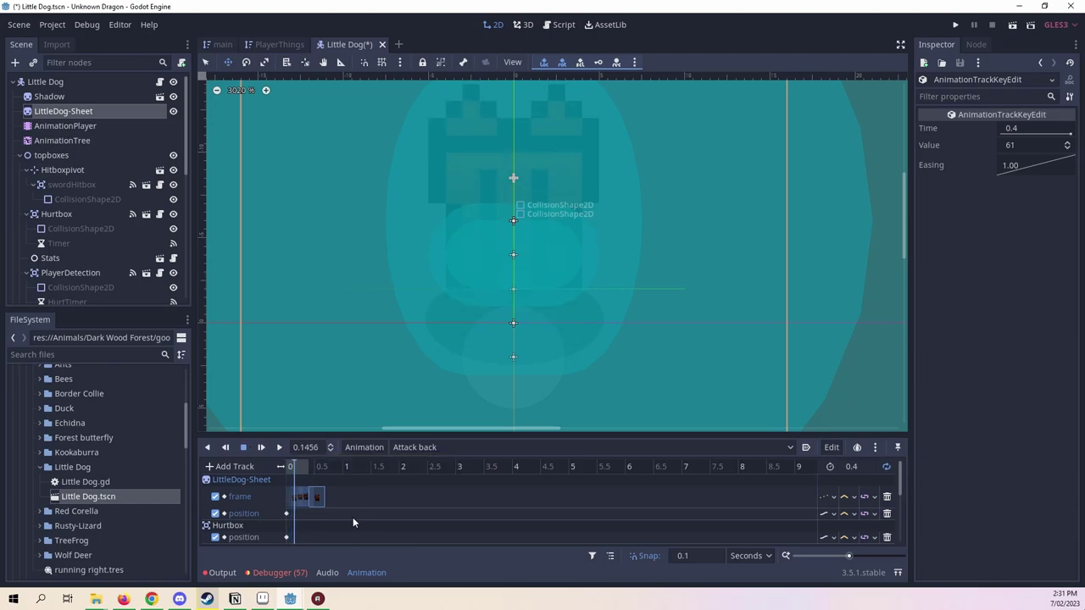
{"action": "key", "text": "ctrl+s"}
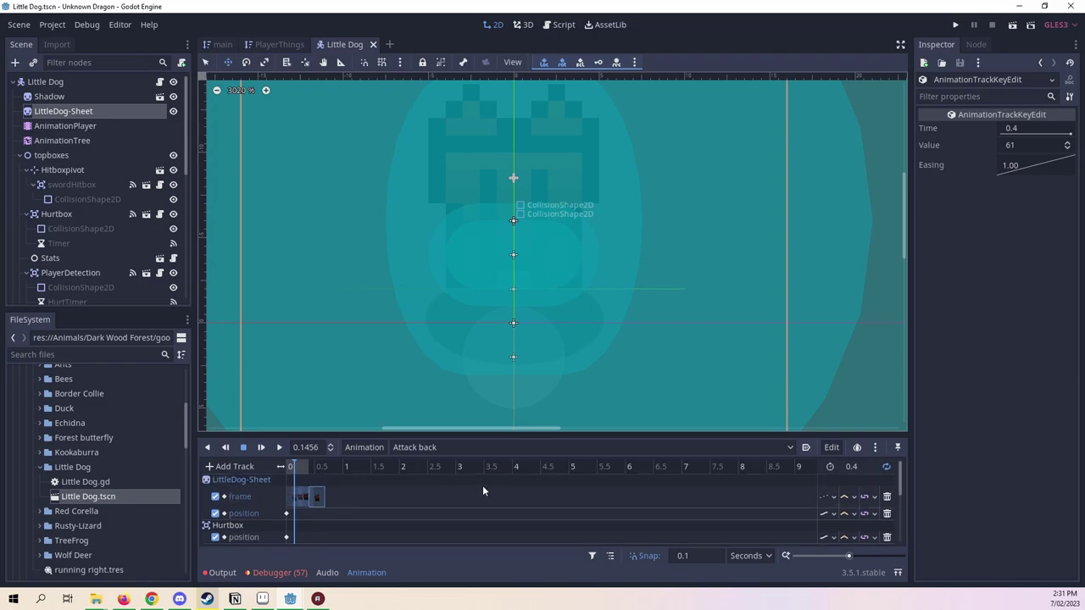
Move the Hitboxpivot up to y -8 and key its position on a new track.
{"action": "scroll", "coordinate": [466, 497], "scroll_direction": "down", "scroll_amount": 2}
{"action": "scroll", "coordinate": [460, 276], "scroll_direction": "down", "scroll_amount": 3}
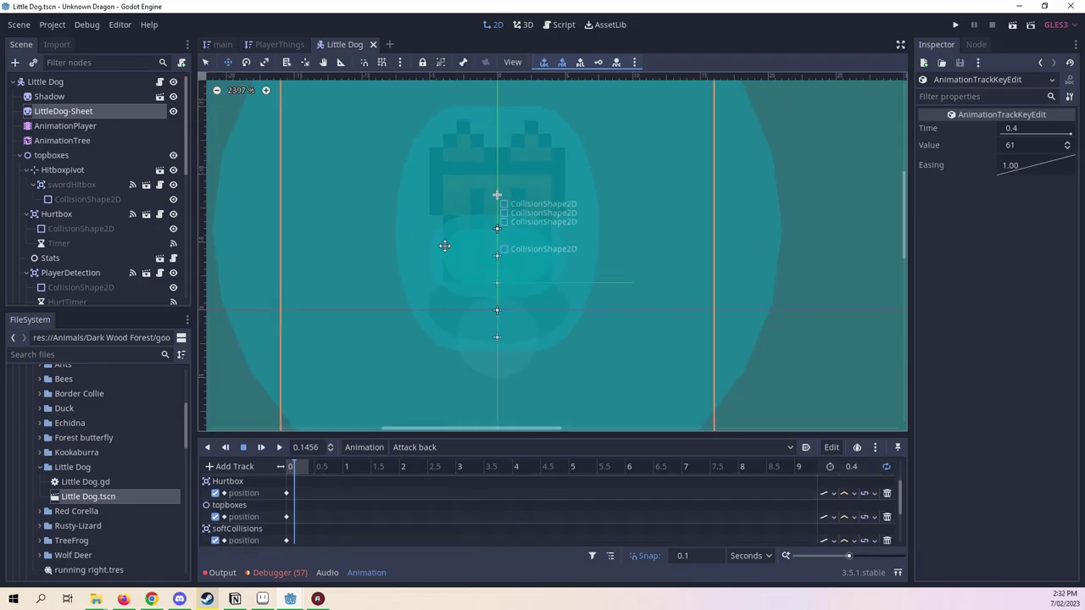
{"action": "middle_click_drag", "start_coordinate": [448, 240], "coordinate": [601, 306]}
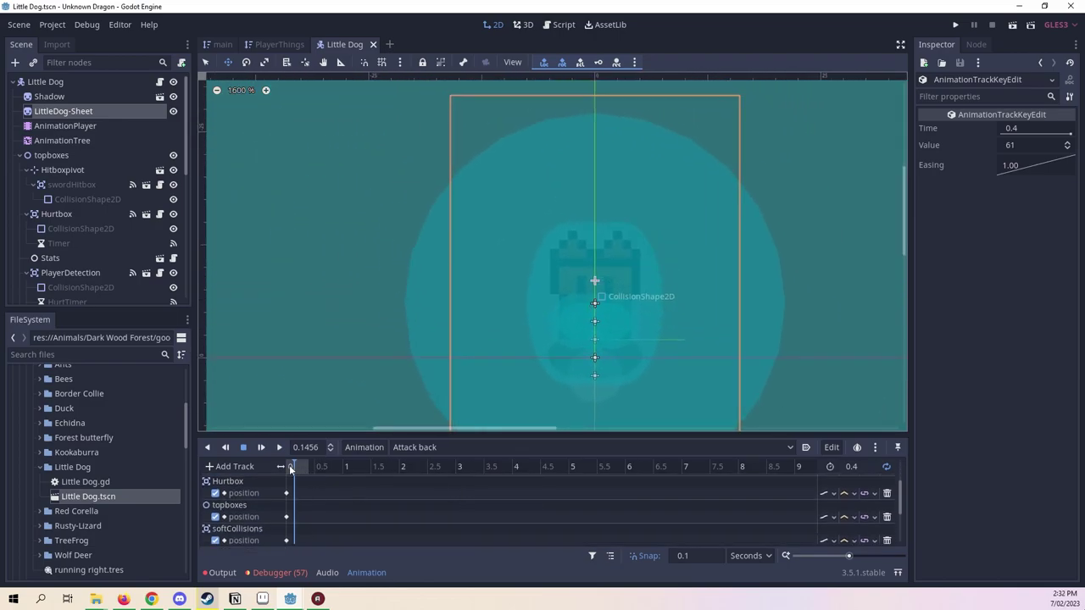
{"action": "left_click_drag", "start_coordinate": [288, 464], "coordinate": [291, 471]}
{"action": "left_click", "coordinate": [69, 173]}
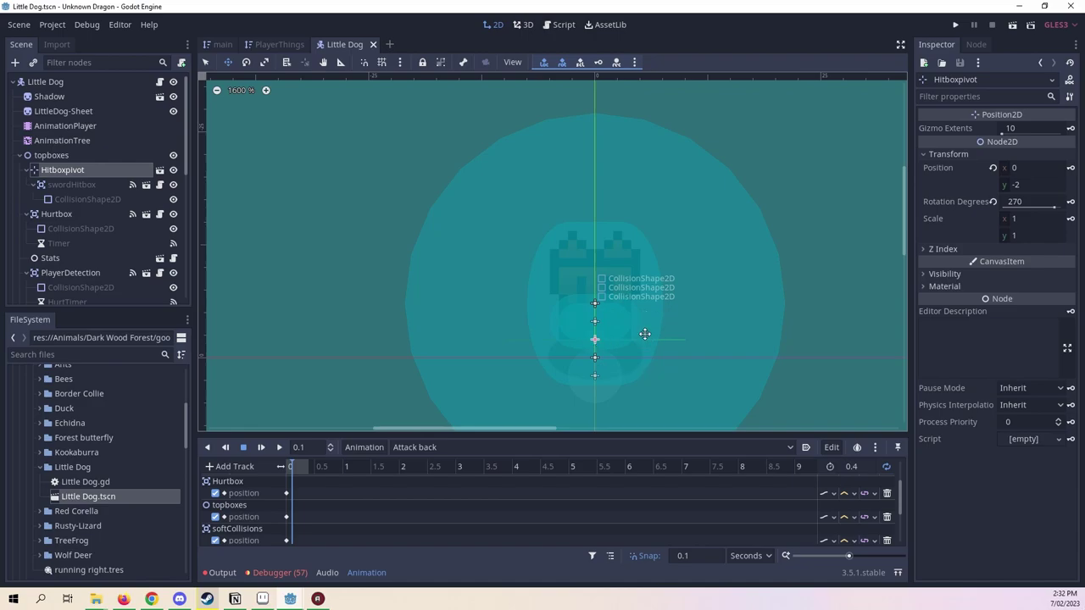
{"action": "left_click_drag", "start_coordinate": [645, 334], "coordinate": [644, 280]}
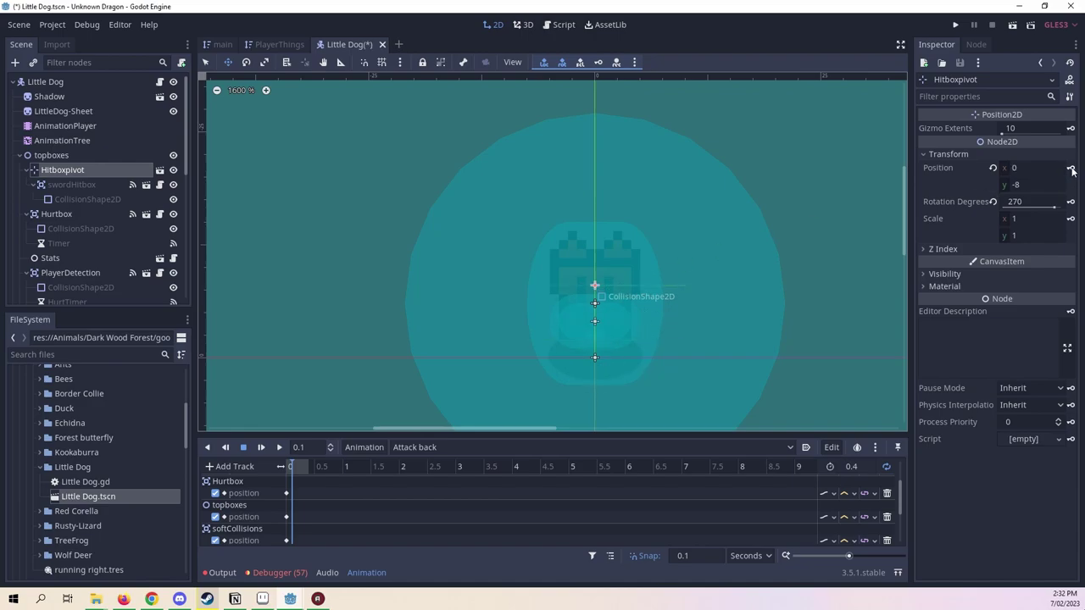
{"action": "left_click", "coordinate": [1070, 168]}
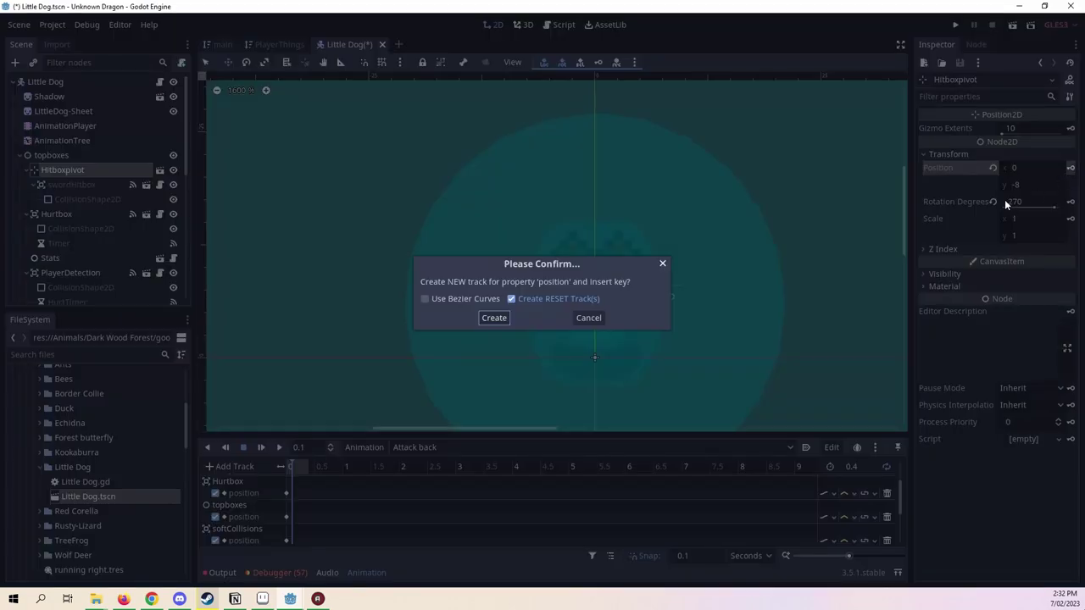
{"action": "left_click", "coordinate": [492, 318]}
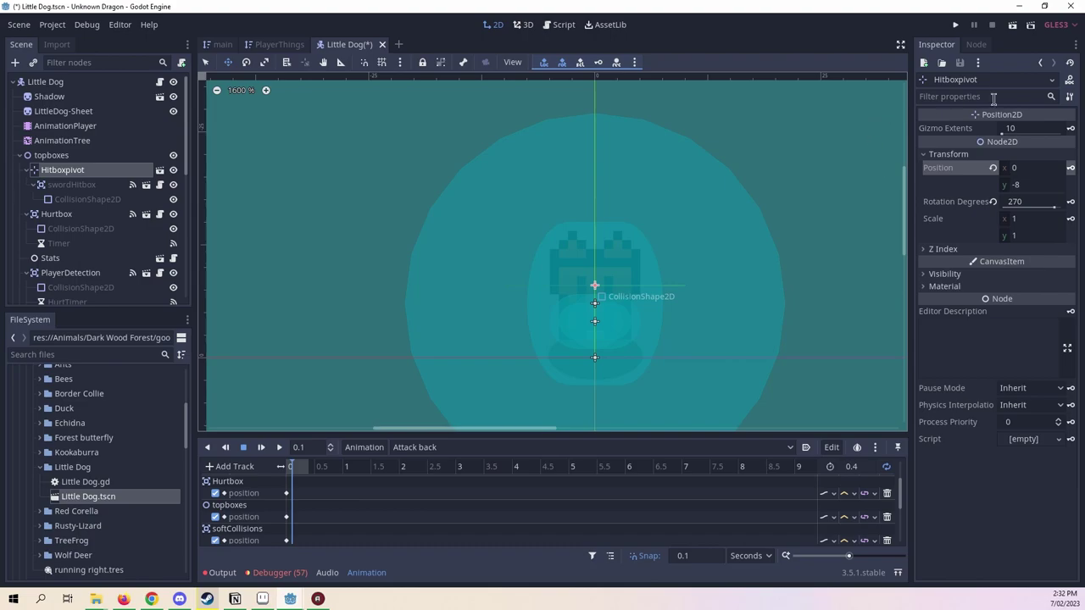
Set the Hitboxpivot rotation to 90 degrees and key it on a new rotation track.
{"action": "left_click", "coordinate": [992, 202]}
{"action": "left_click", "coordinate": [1017, 202]}
{"action": "type", "text": "0"}
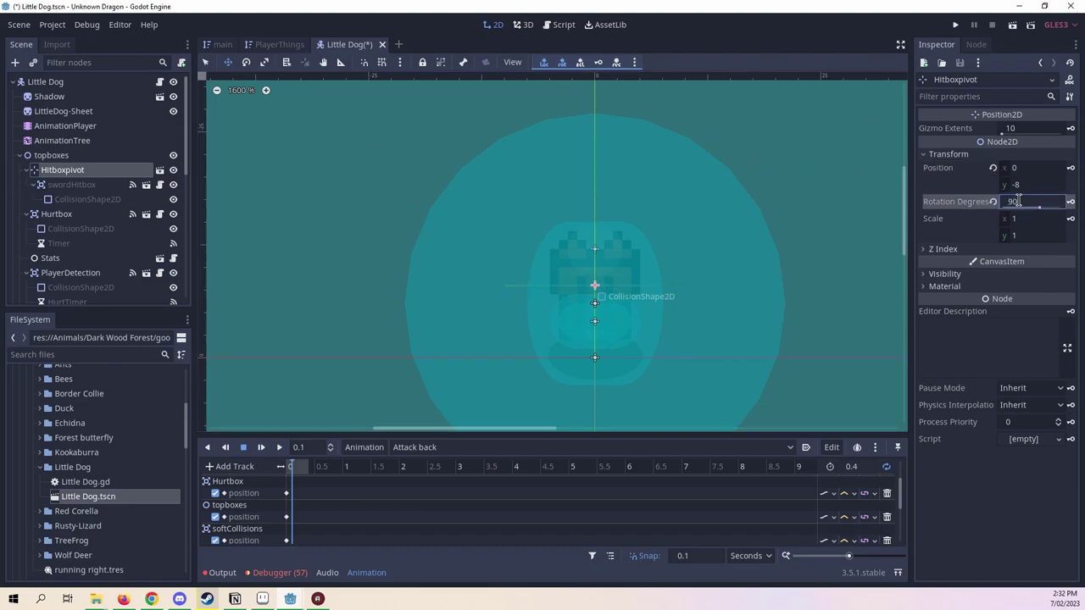
{"action": "left_click", "coordinate": [1070, 201]}
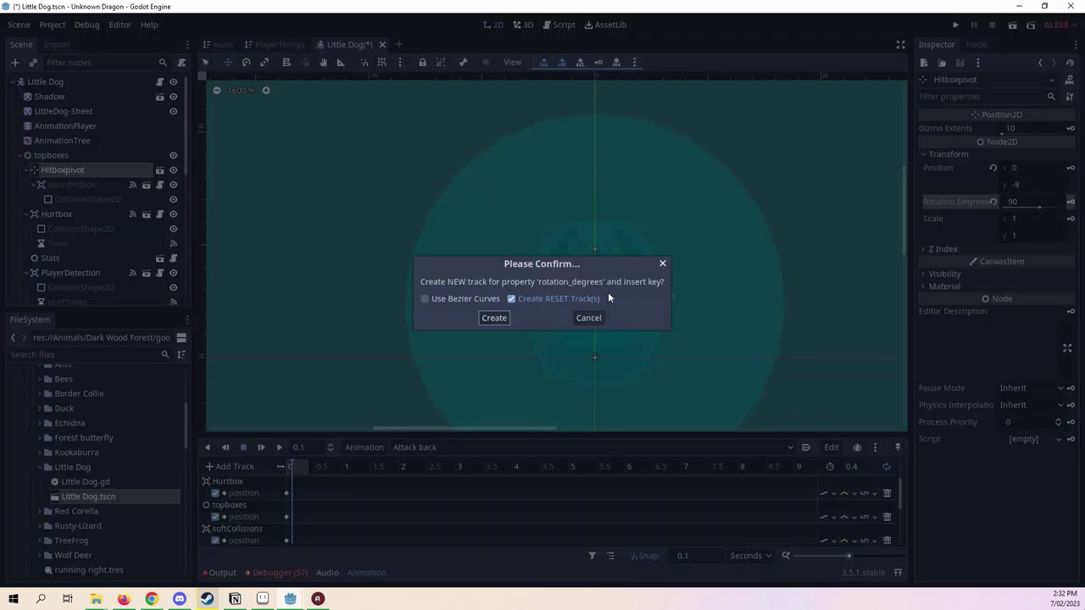
{"action": "left_click", "coordinate": [494, 318]}
{"action": "left_click", "coordinate": [310, 466]}
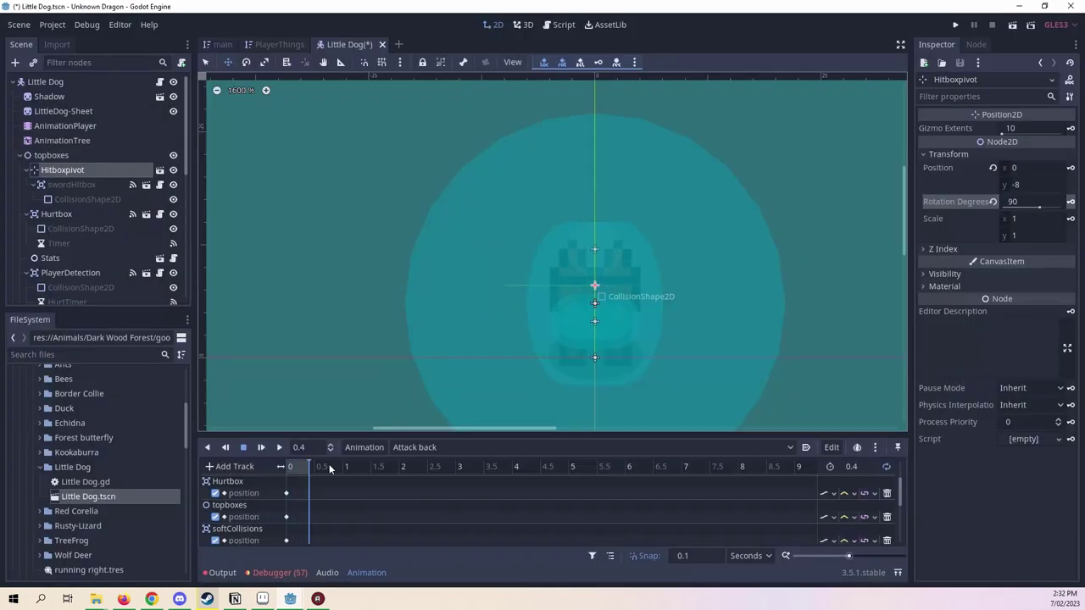
{"action": "left_click_drag", "start_coordinate": [314, 467], "coordinate": [291, 466]}
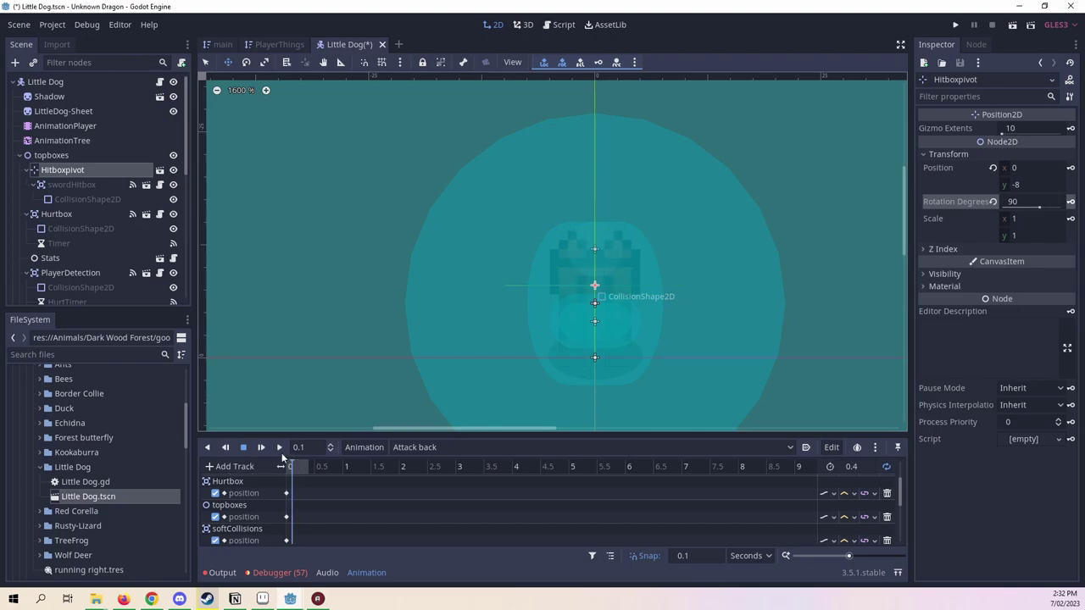
Key the swordHitbox CollisionShape2D's Disabled property at 0 and again at 0.2 seconds.
{"action": "left_click", "coordinate": [80, 195]}
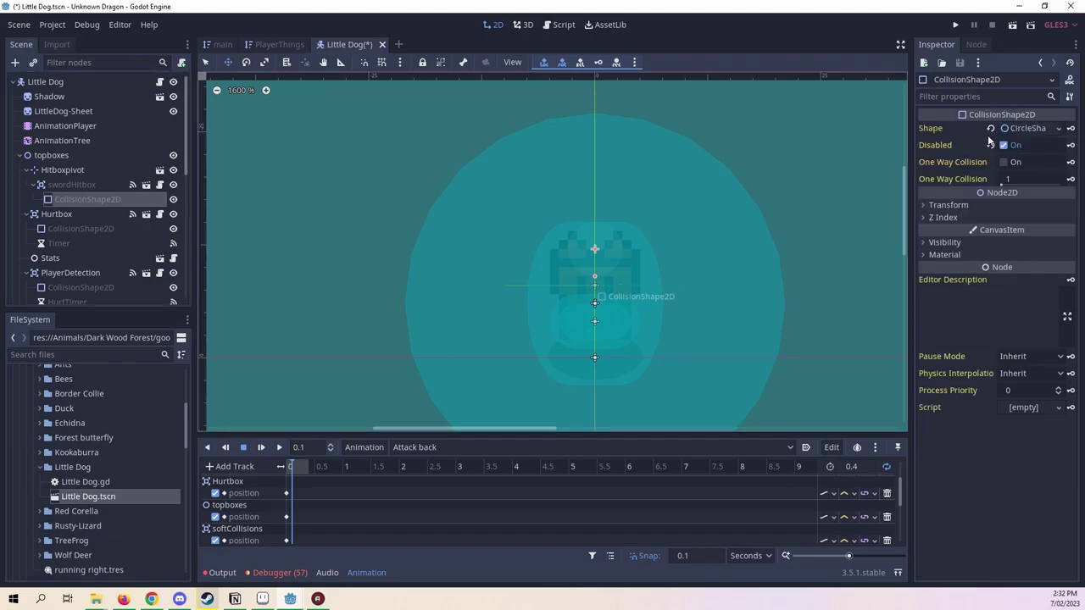
{"action": "left_click_drag", "start_coordinate": [291, 466], "coordinate": [262, 469]}
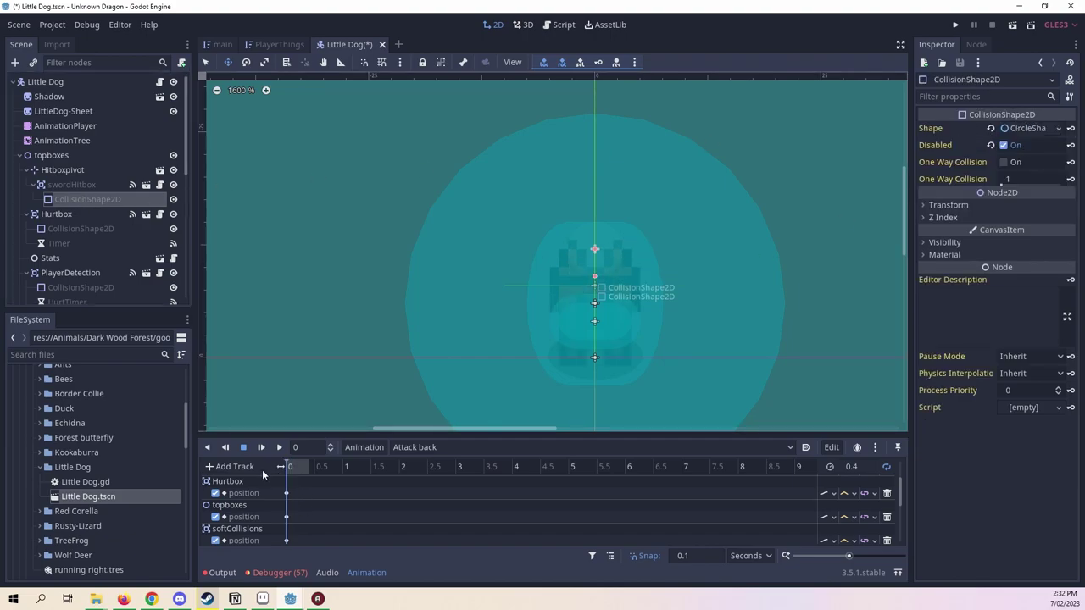
{"action": "left_click", "coordinate": [1070, 144]}
{"action": "left_click", "coordinate": [494, 318]}
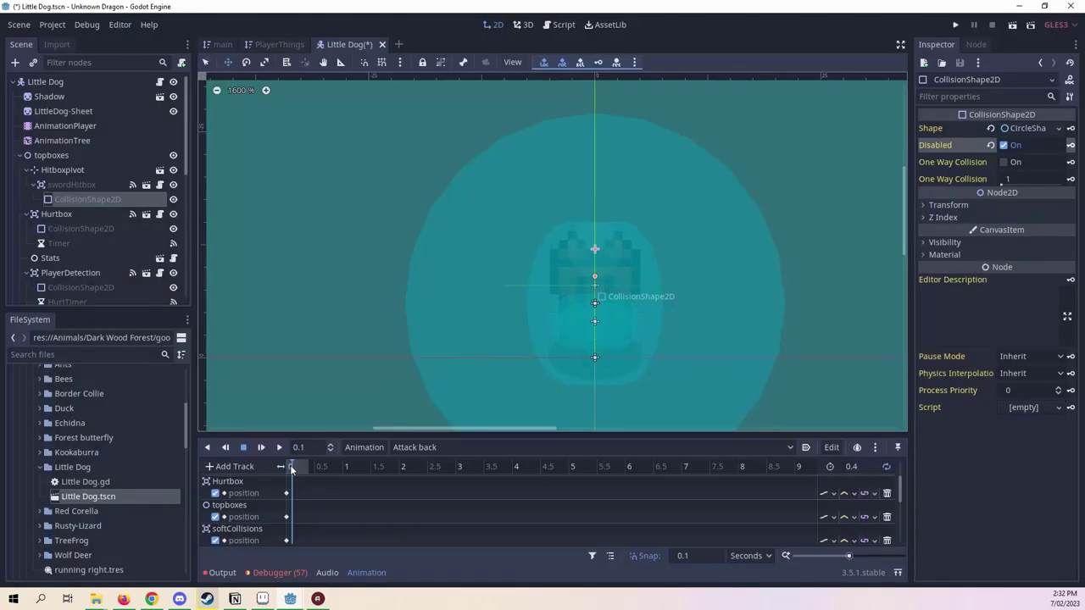
{"action": "left_click", "coordinate": [1005, 144]}
{"action": "left_click", "coordinate": [298, 467]}
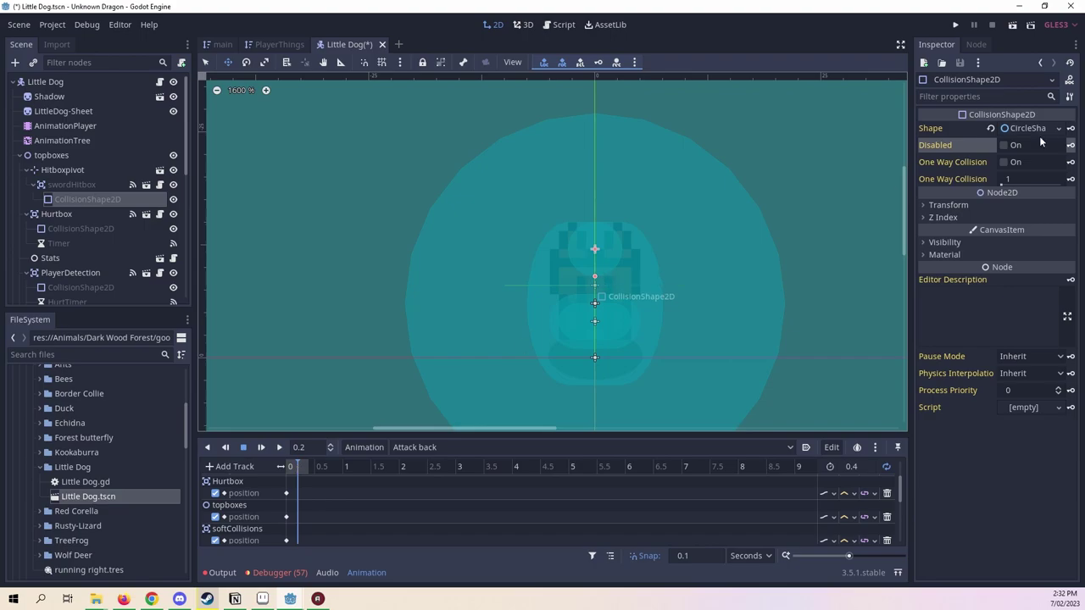
{"action": "left_click", "coordinate": [1003, 145]}
{"action": "left_click", "coordinate": [1071, 146]}
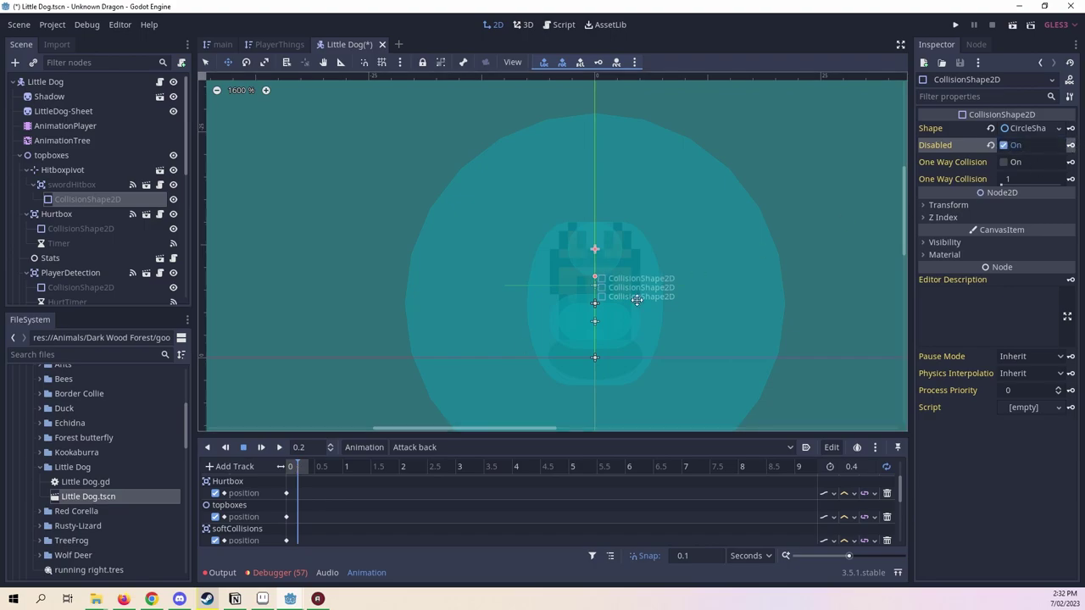
Save the Little Dog scene and open the AnimationTree's Idle blend space.
{"action": "scroll", "coordinate": [534, 498], "scroll_direction": "down", "scroll_amount": 2}
{"action": "scroll", "coordinate": [530, 493], "scroll_direction": "down", "scroll_amount": 3}
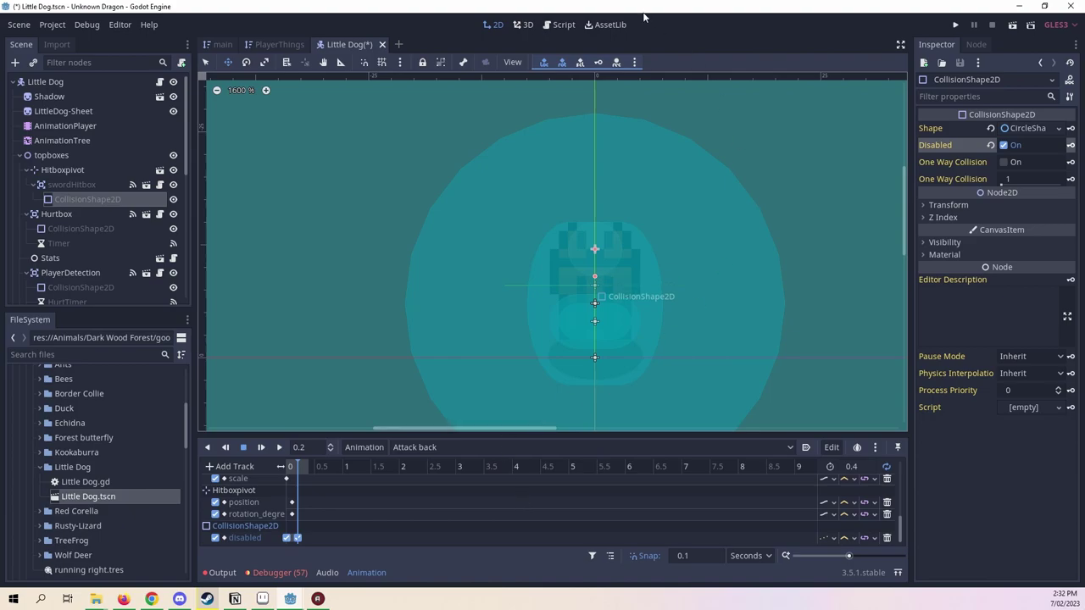
{"action": "key", "text": "ctrl+s"}
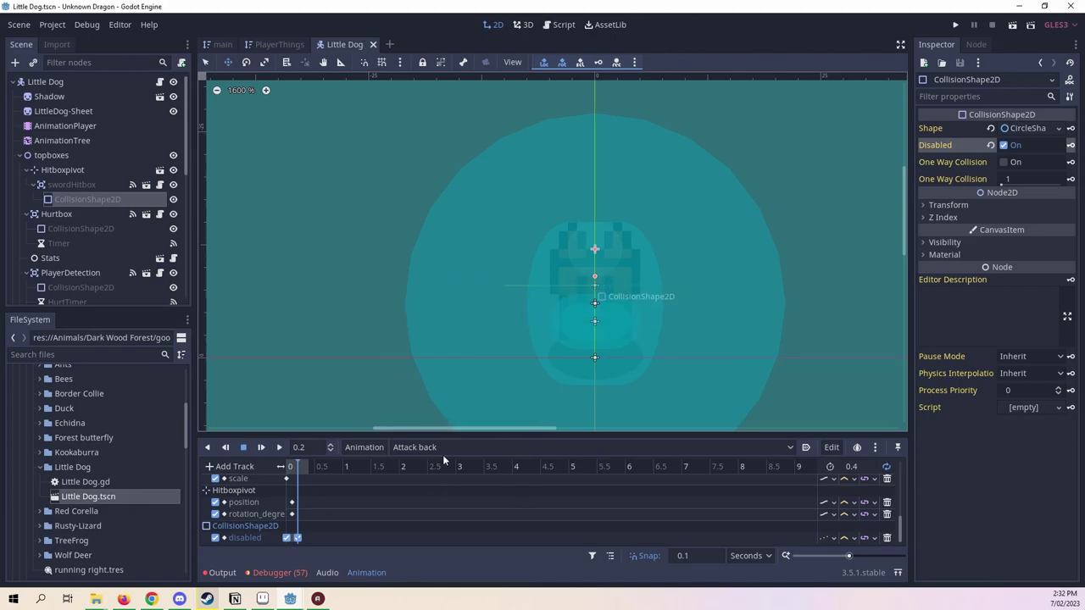
{"action": "left_click", "coordinate": [453, 446]}
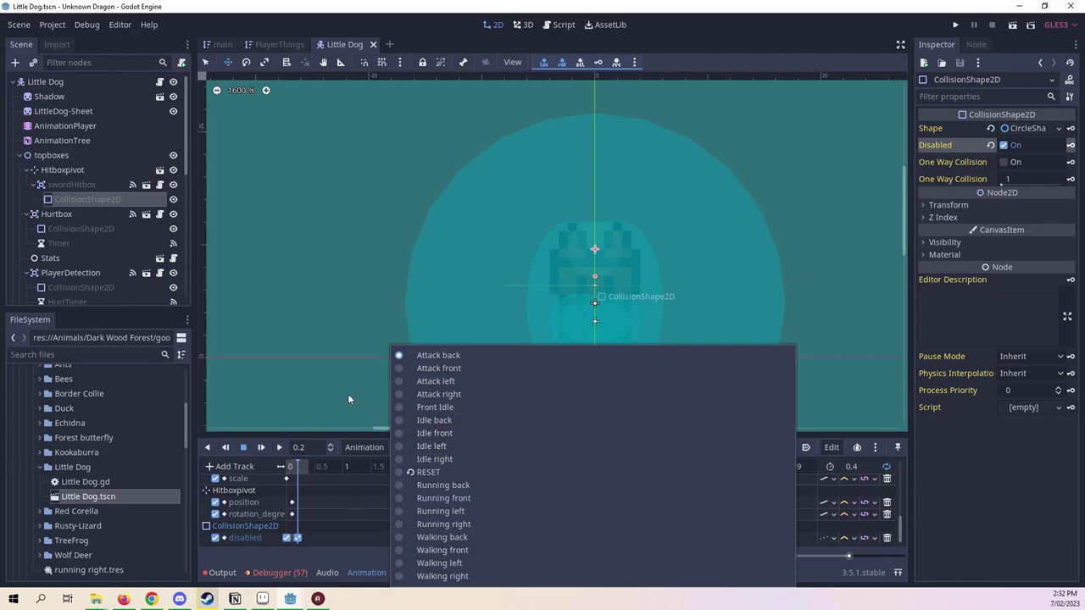
{"action": "left_click", "coordinate": [103, 128]}
{"action": "left_click", "coordinate": [102, 127]}
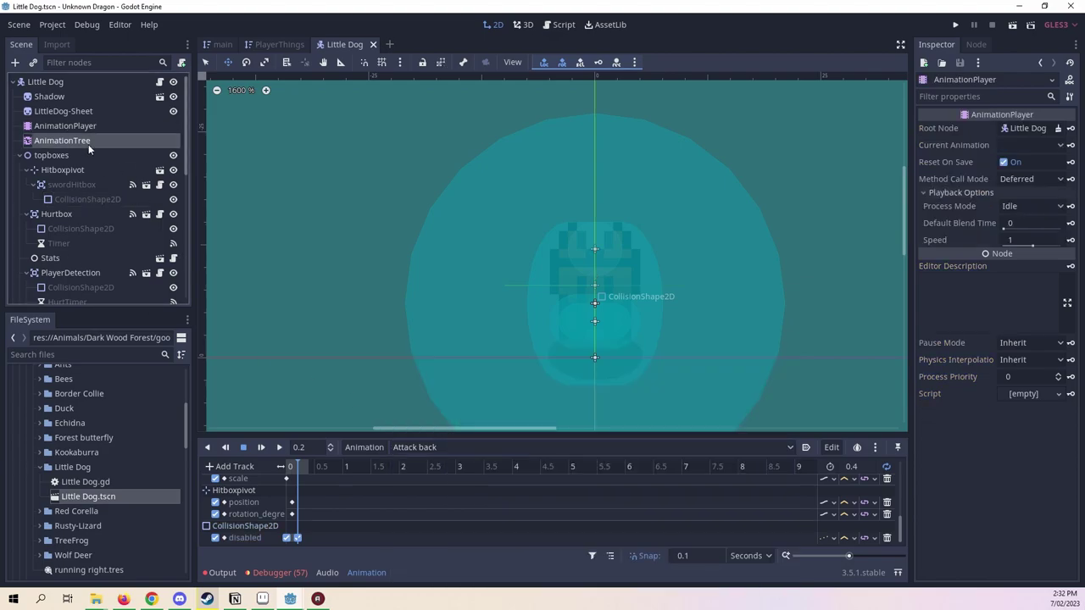
{"action": "left_click", "coordinate": [88, 142]}
{"action": "left_click", "coordinate": [485, 464]}
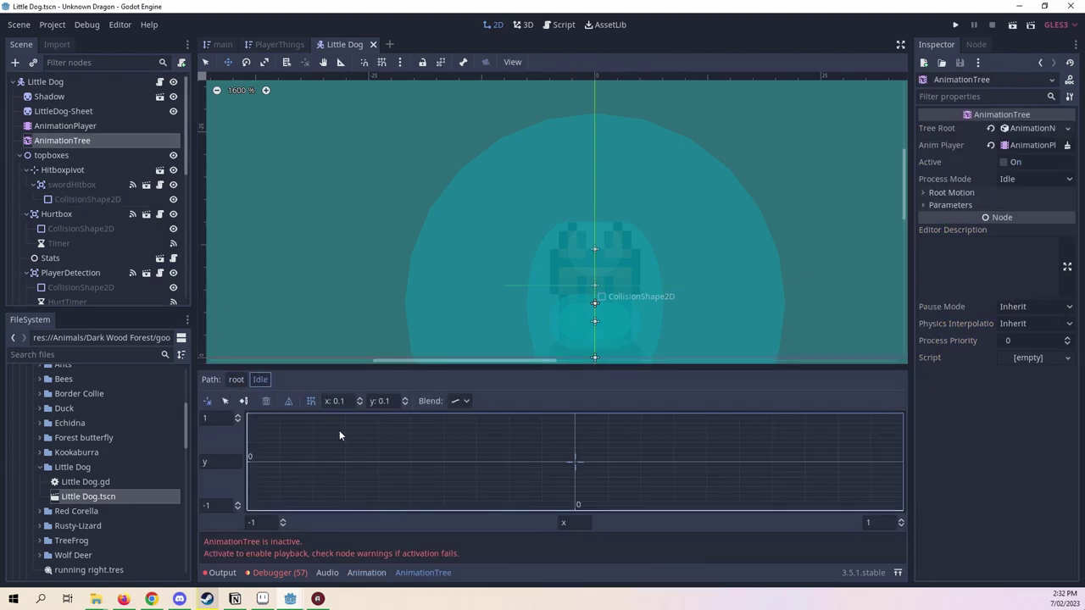
Switch Idle's blend mode, set y max 1.1 and y min -1.1, and place a left-side point.
{"action": "left_click", "coordinate": [459, 401]}
{"action": "left_click", "coordinate": [463, 438]}
{"action": "left_click", "coordinate": [215, 419]}
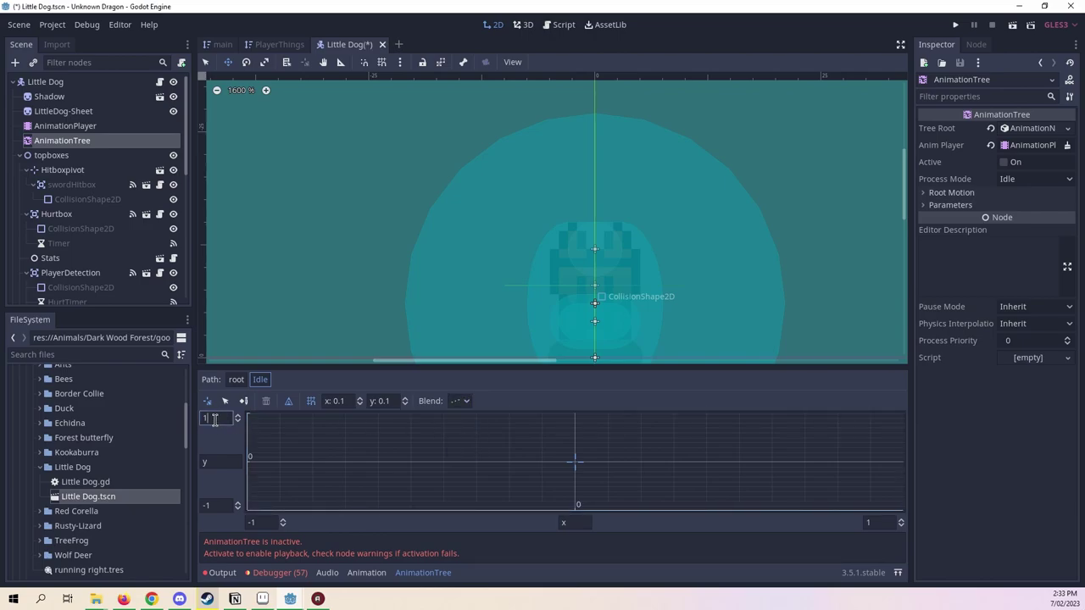
{"action": "type", "text": ".1"}
{"action": "left_click", "coordinate": [218, 506]}
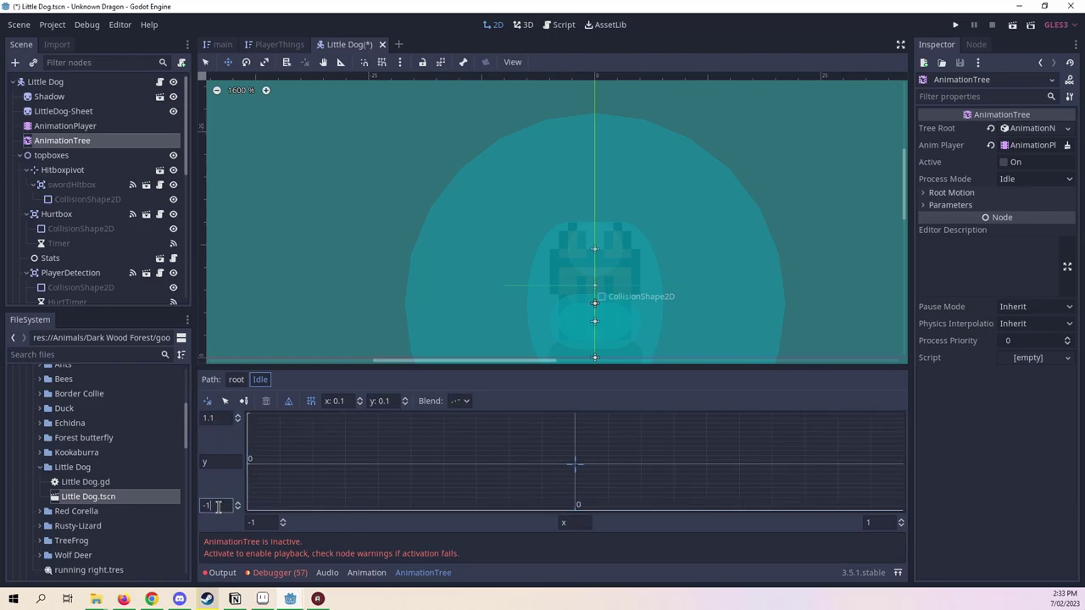
{"action": "type", "text": ".1"}
{"action": "left_click", "coordinate": [628, 473]}
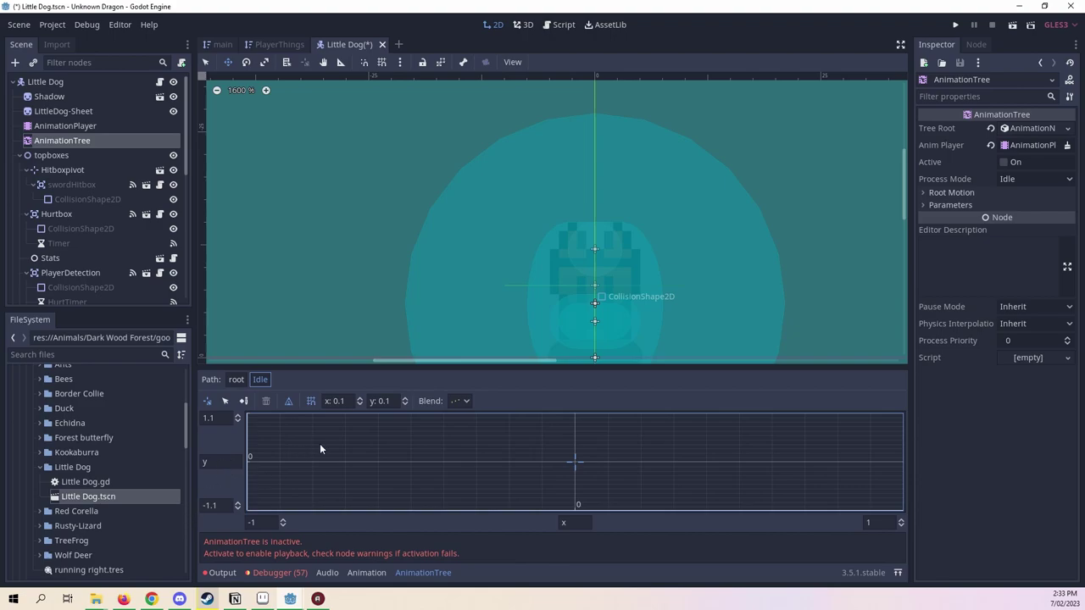
{"action": "left_click", "coordinate": [243, 401]}
{"action": "left_click", "coordinate": [247, 464]}
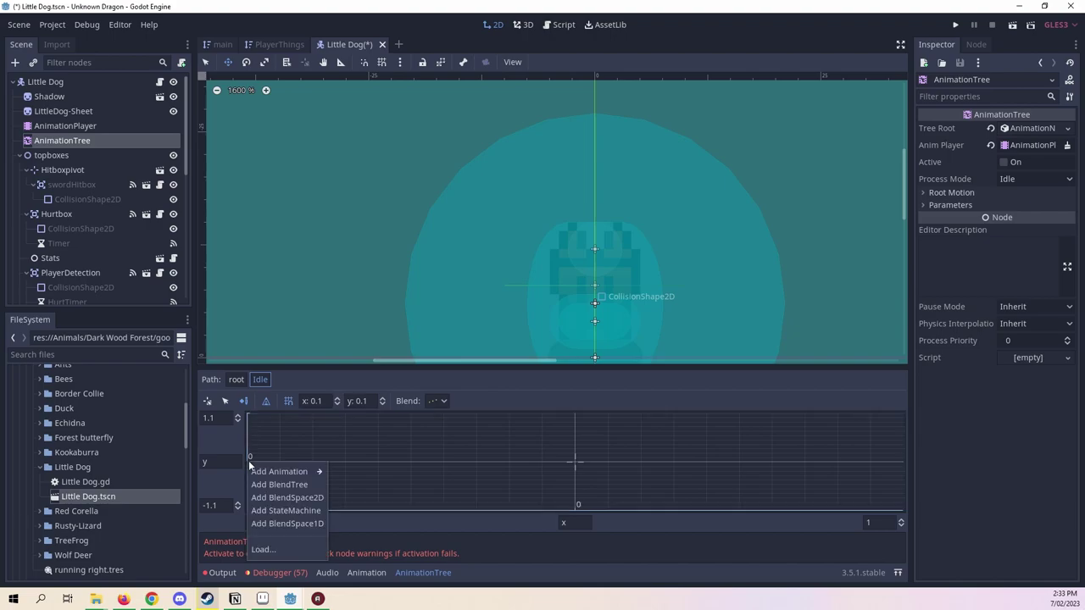
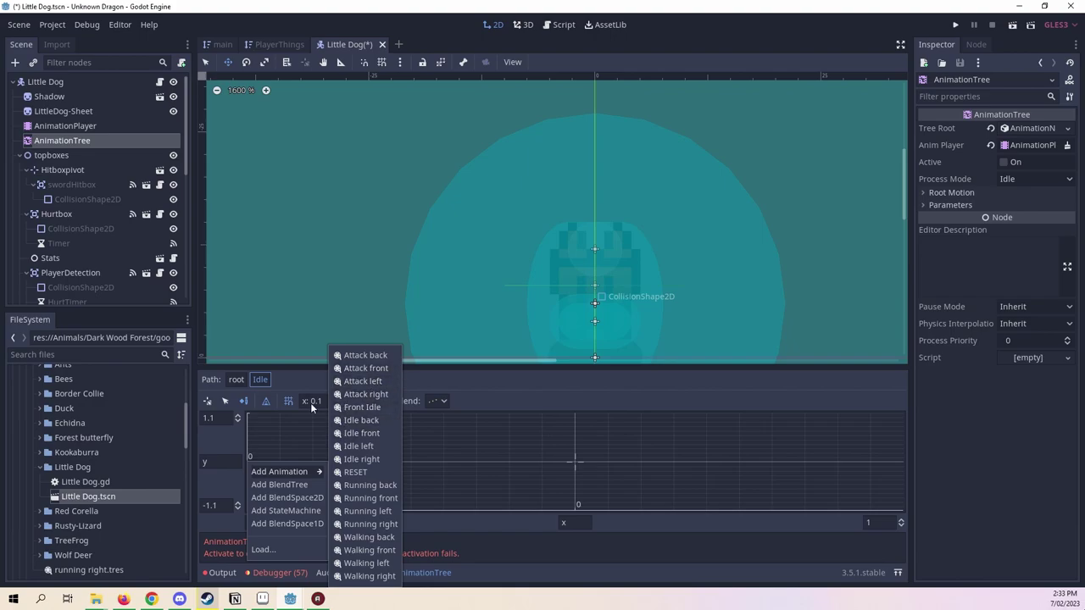
Place the Idle left animation at the Idle blend space's left edge, then reopen the add menu.
{"action": "left_click", "coordinate": [378, 444]}
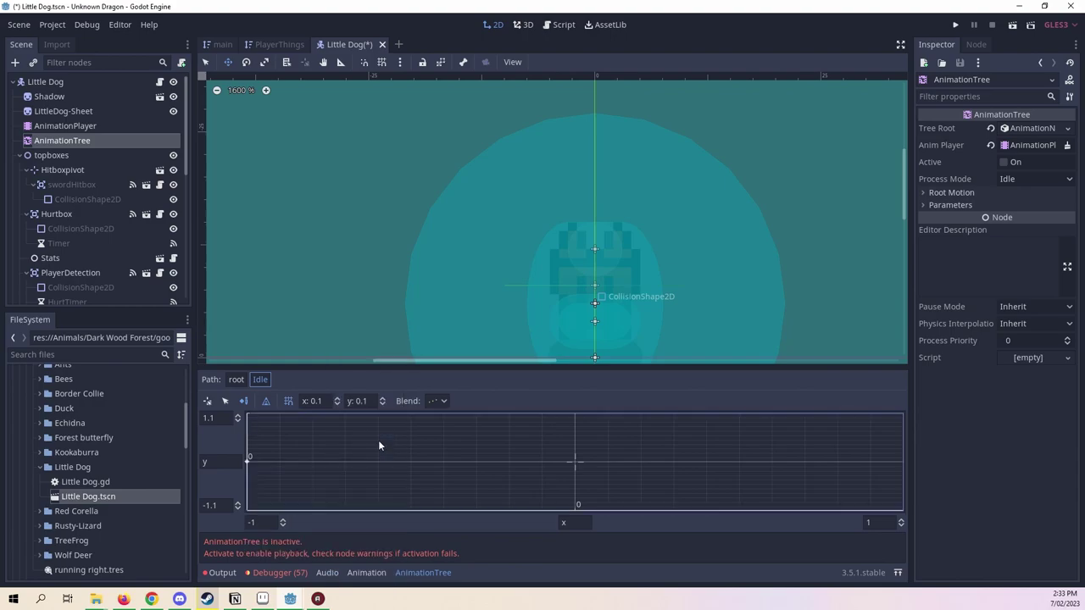
{"action": "right_click", "coordinate": [575, 418]}
{"action": "mouse_move", "coordinate": [589, 428]}
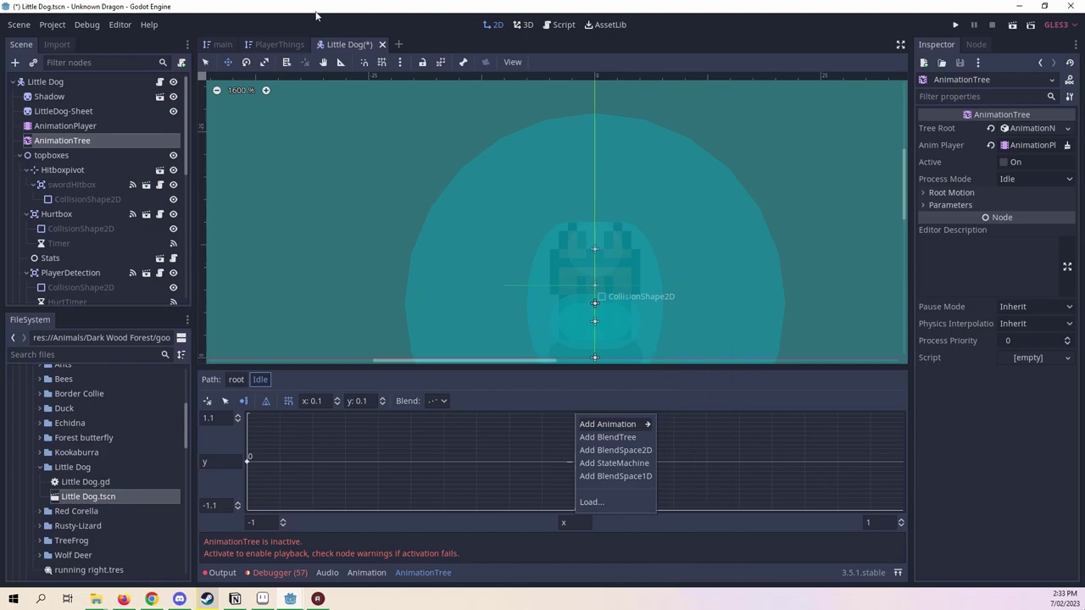
In PlayerThings, confirm the Idle blend space's top point uses id front, then return to Little Dog.
{"action": "left_click", "coordinate": [279, 44]}
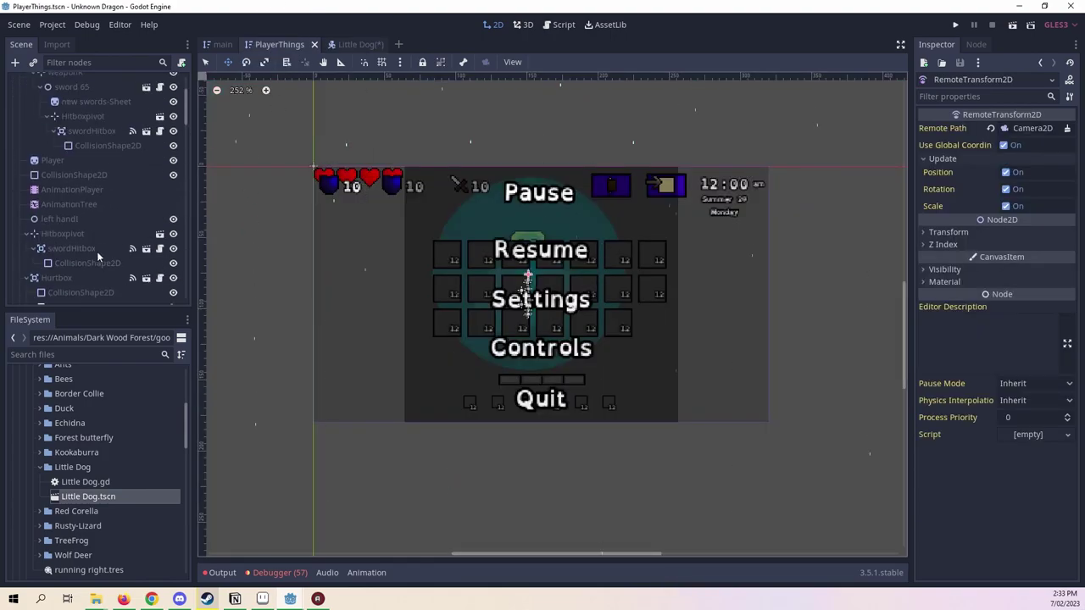
{"action": "scroll", "coordinate": [66, 239], "scroll_direction": "up", "scroll_amount": 3}
{"action": "scroll", "coordinate": [65, 239], "scroll_direction": "down", "scroll_amount": 5}
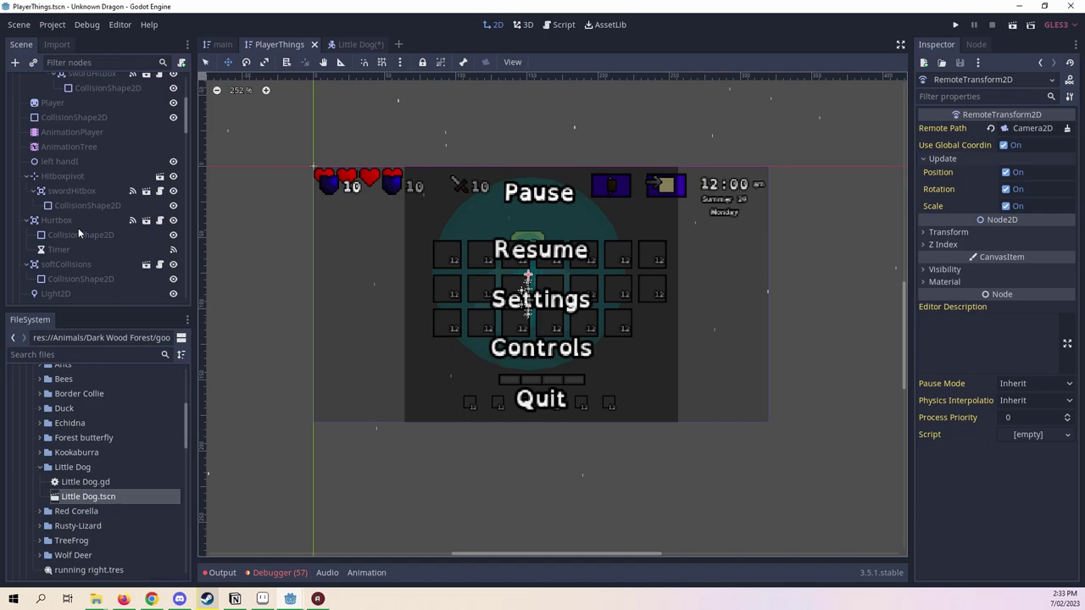
{"action": "scroll", "coordinate": [78, 228], "scroll_direction": "up", "scroll_amount": 2}
{"action": "left_click", "coordinate": [71, 171]}
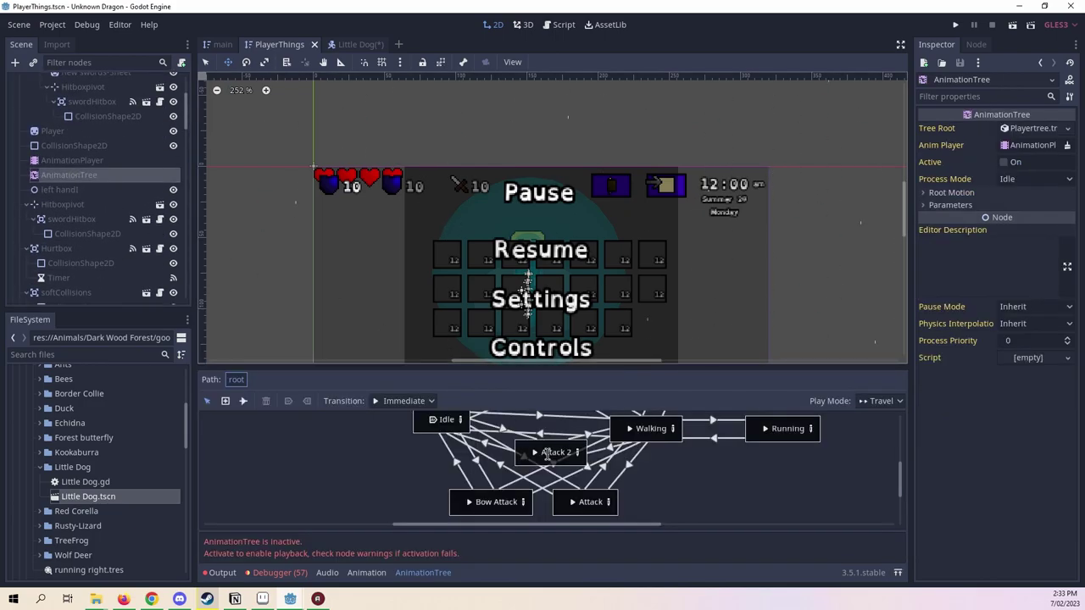
{"action": "left_click", "coordinate": [460, 420]}
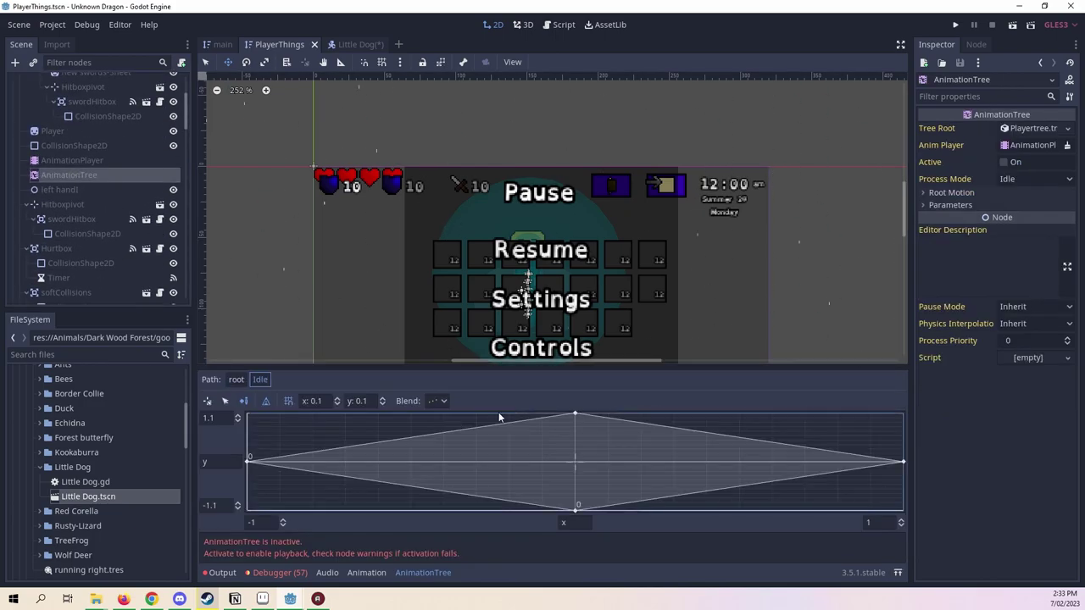
{"action": "left_click", "coordinate": [225, 400]}
{"action": "left_click", "coordinate": [574, 415]}
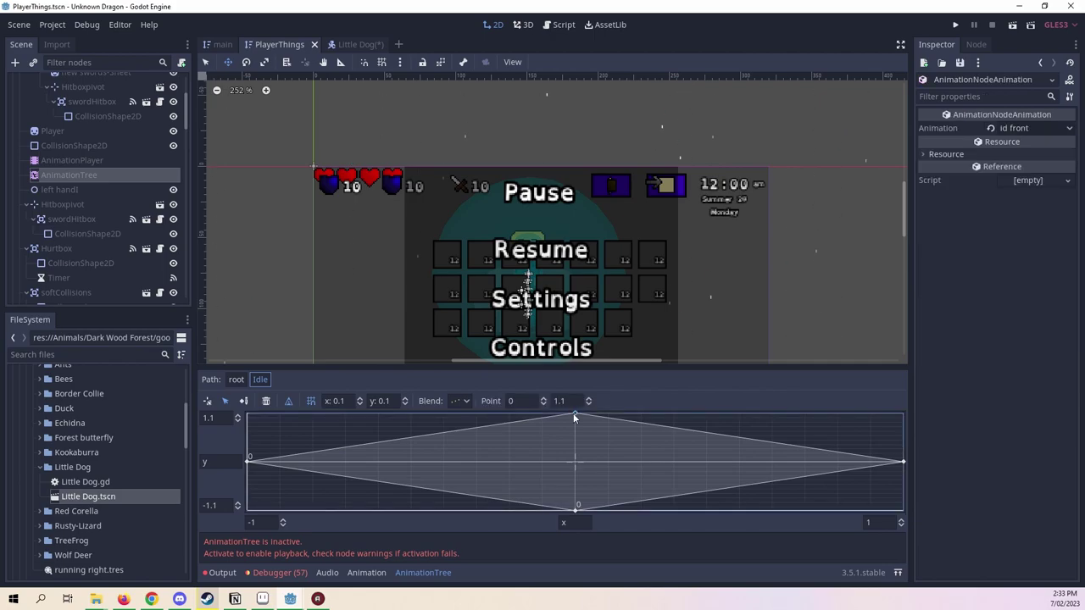
{"action": "left_click", "coordinate": [336, 47]}
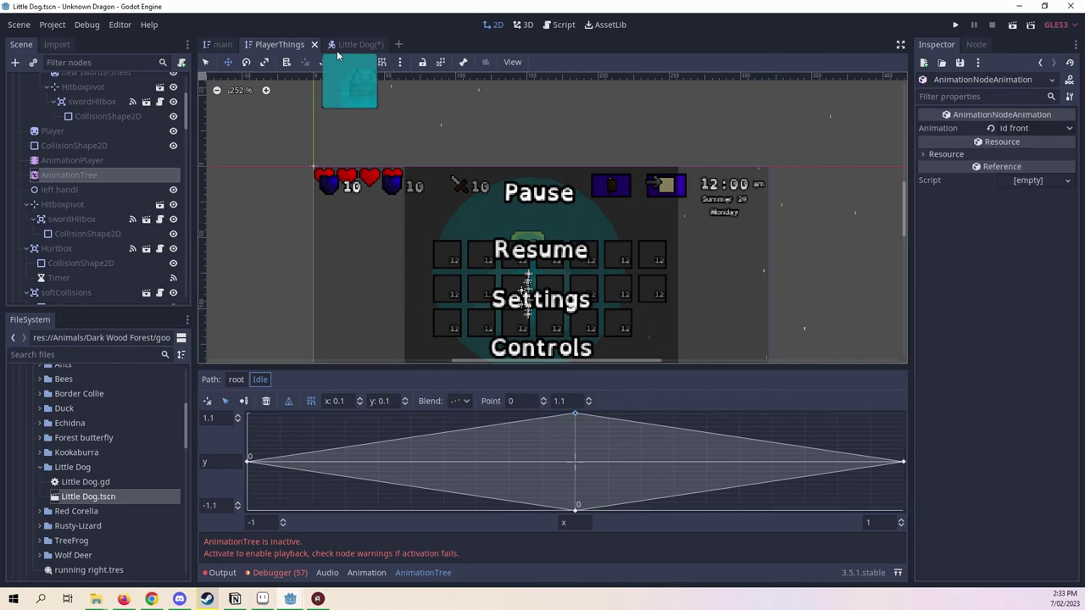
Add idle animation points at the top centre and bottom centre of the Little Dog Idle blend space.
{"action": "left_click", "coordinate": [482, 464]}
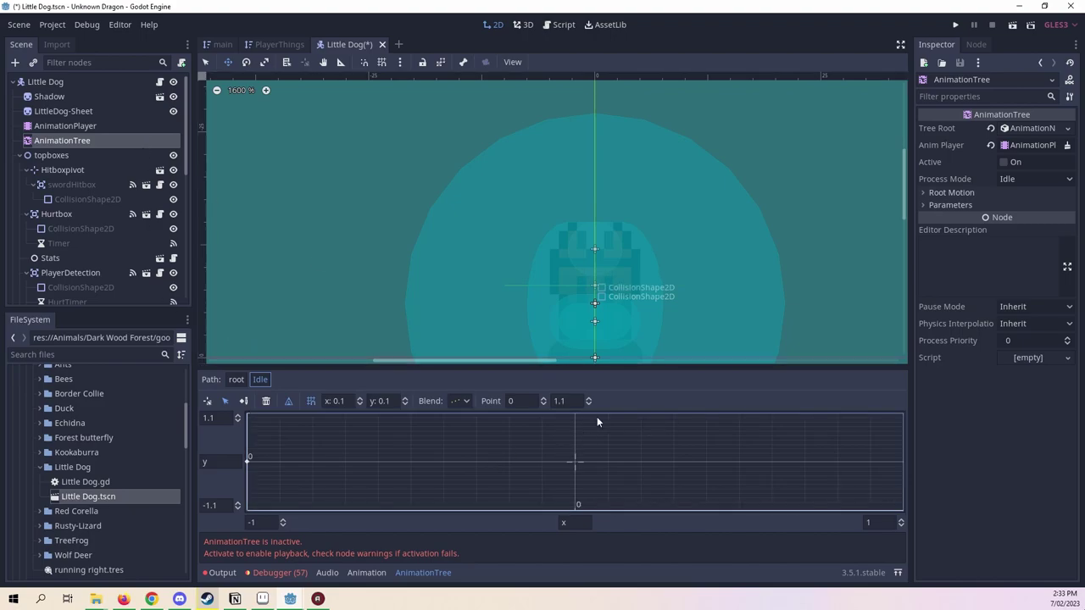
{"action": "right_click", "coordinate": [573, 411]}
{"action": "mouse_move", "coordinate": [598, 423]}
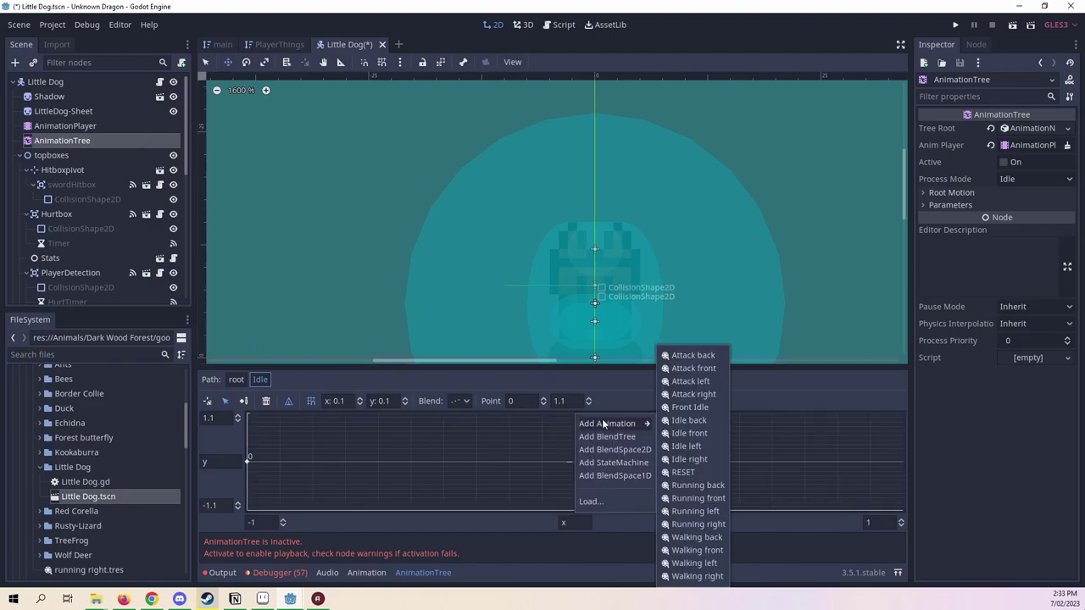
{"action": "left_click", "coordinate": [708, 434]}
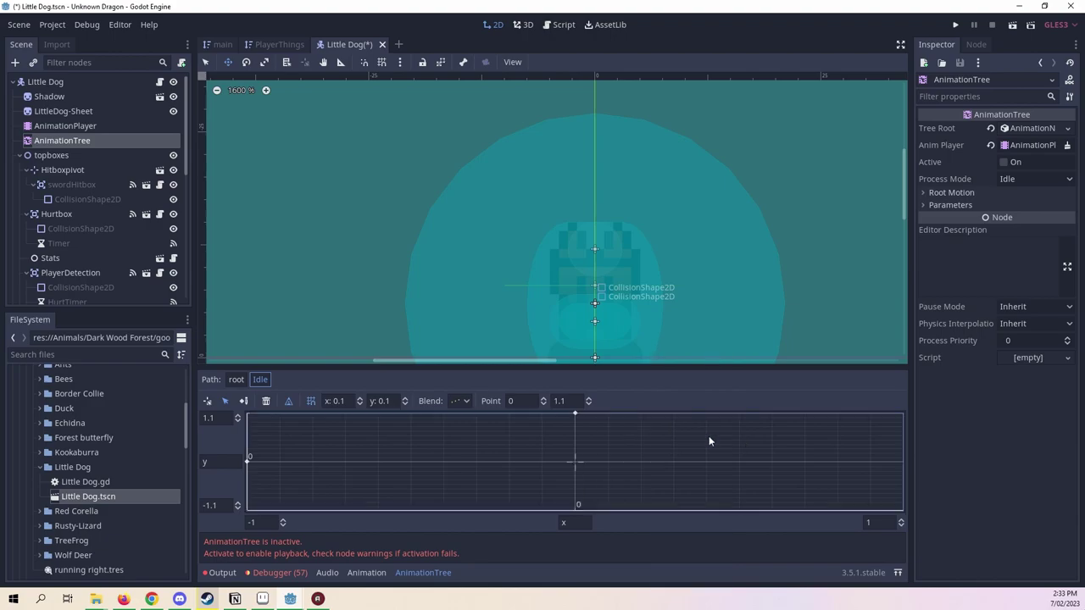
{"action": "right_click", "coordinate": [576, 492]}
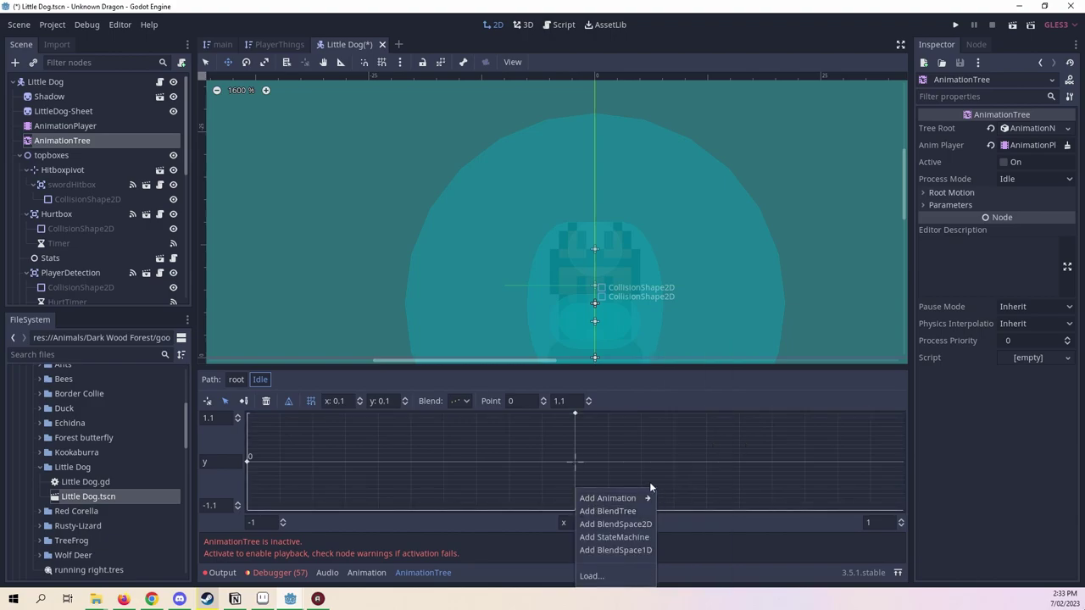
{"action": "mouse_move", "coordinate": [644, 499]}
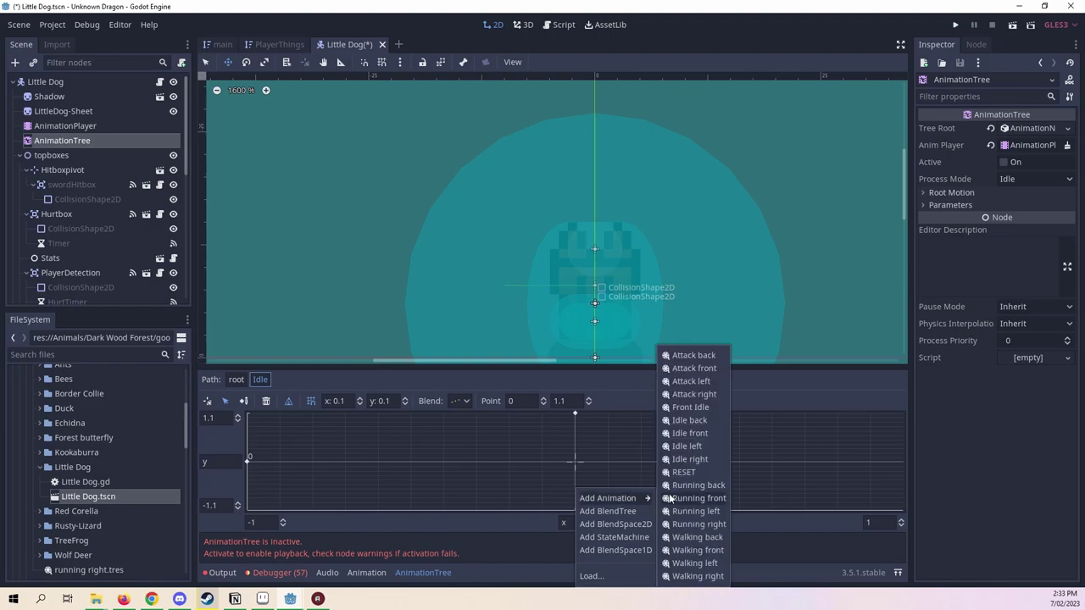
{"action": "left_click", "coordinate": [707, 421]}
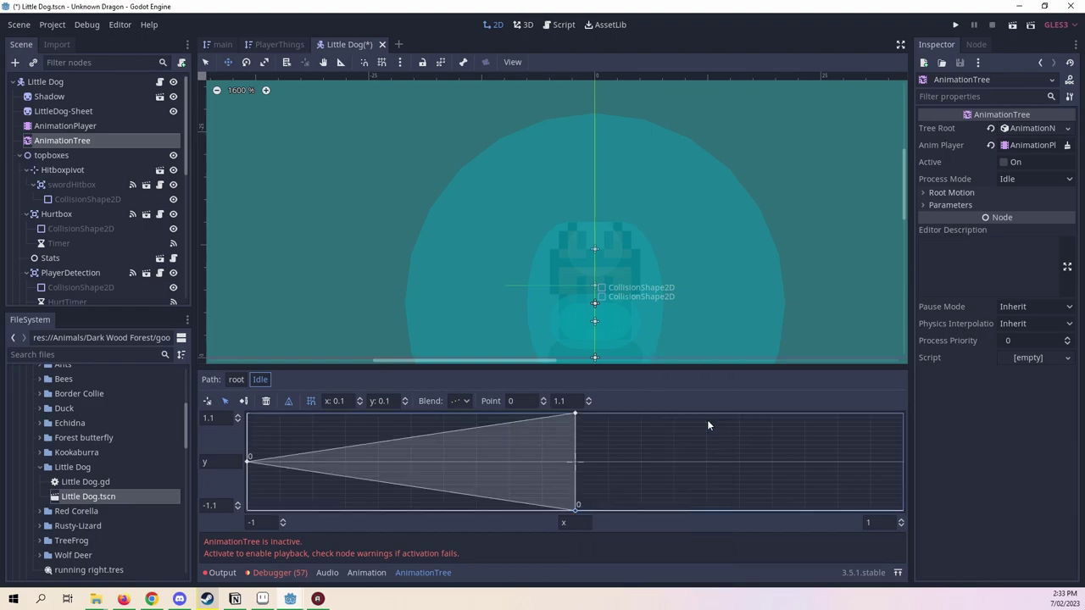
Add Idle right at the right edge and nudge that point slightly downward.
{"action": "right_click", "coordinate": [904, 463]}
{"action": "mouse_move", "coordinate": [966, 469]}
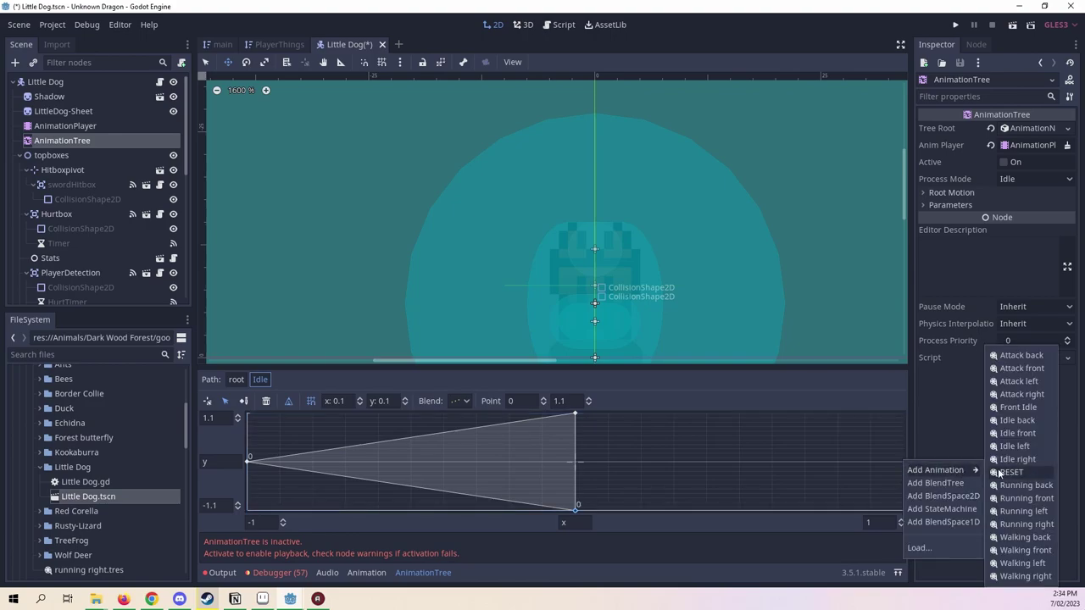
{"action": "left_click", "coordinate": [1022, 456]}
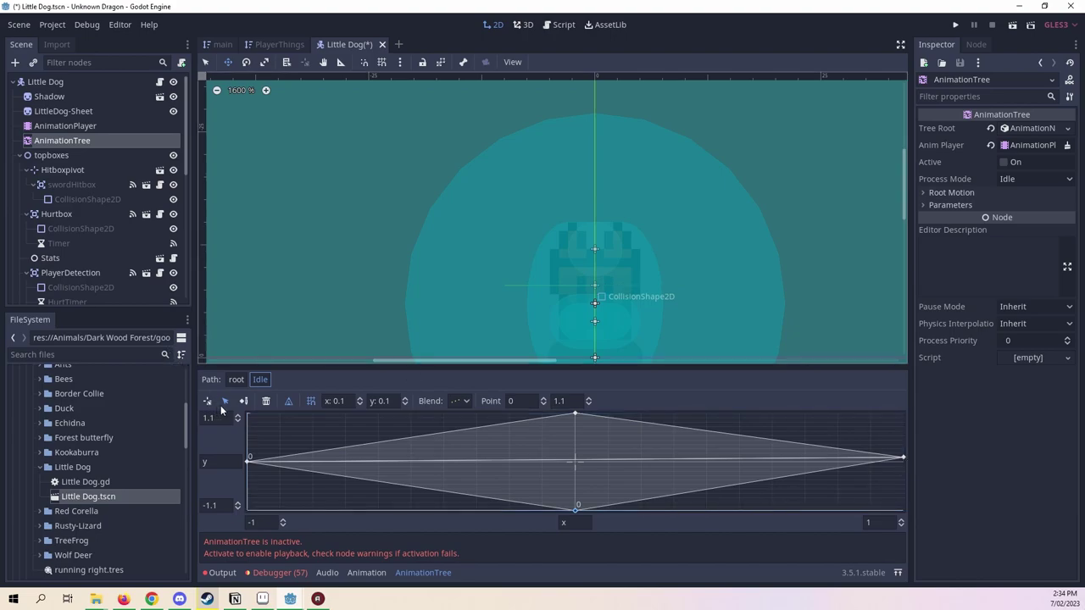
{"action": "left_click", "coordinate": [903, 456]}
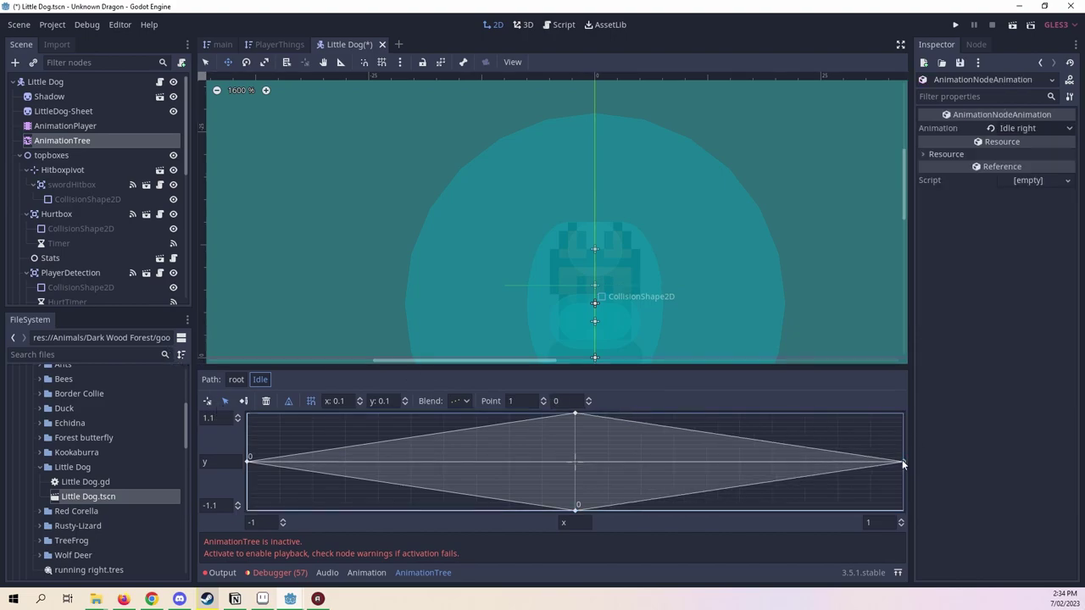
{"action": "left_click_drag", "start_coordinate": [902, 459], "coordinate": [901, 463]}
Give the Walking blend space y limits of 1.1 and -1.1 and discrete blend mode.
{"action": "left_click", "coordinate": [236, 378]}
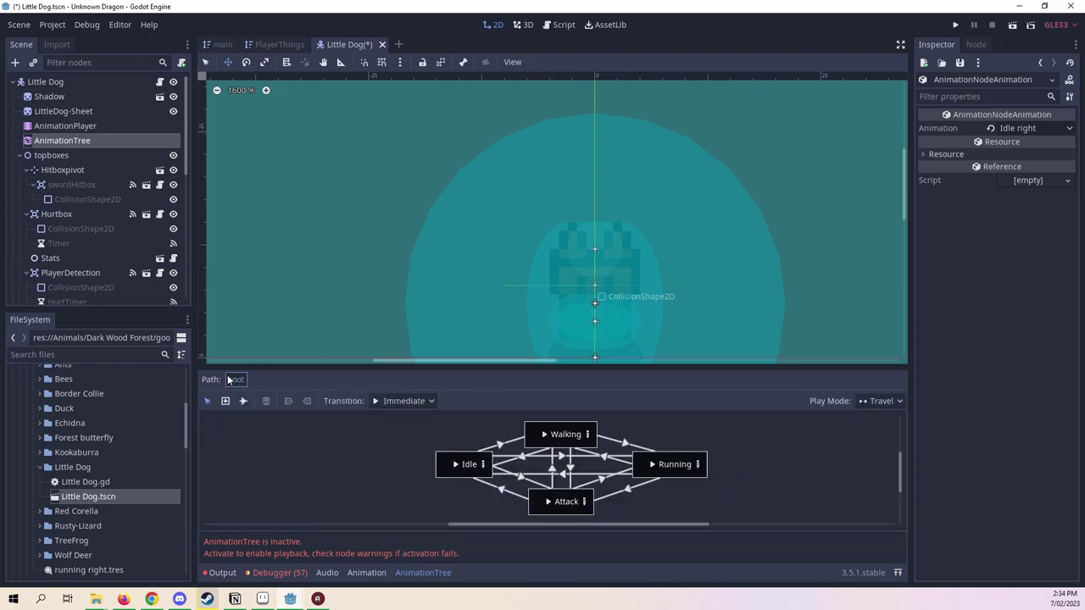
{"action": "left_click", "coordinate": [586, 434]}
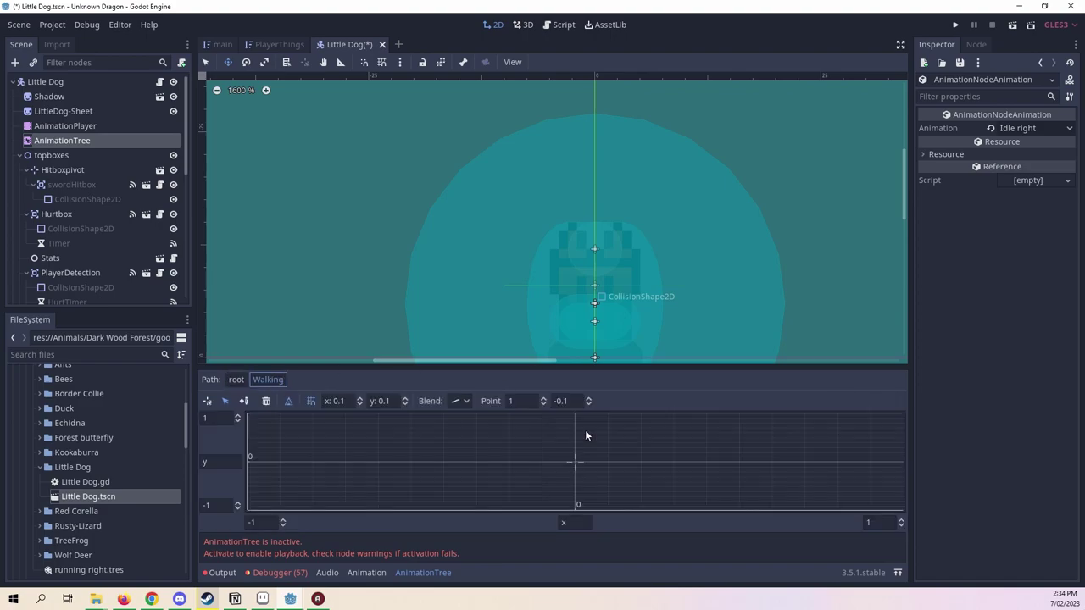
{"action": "left_click", "coordinate": [222, 418]}
{"action": "type", "text": ".1"}
{"action": "key", "text": "Return"}
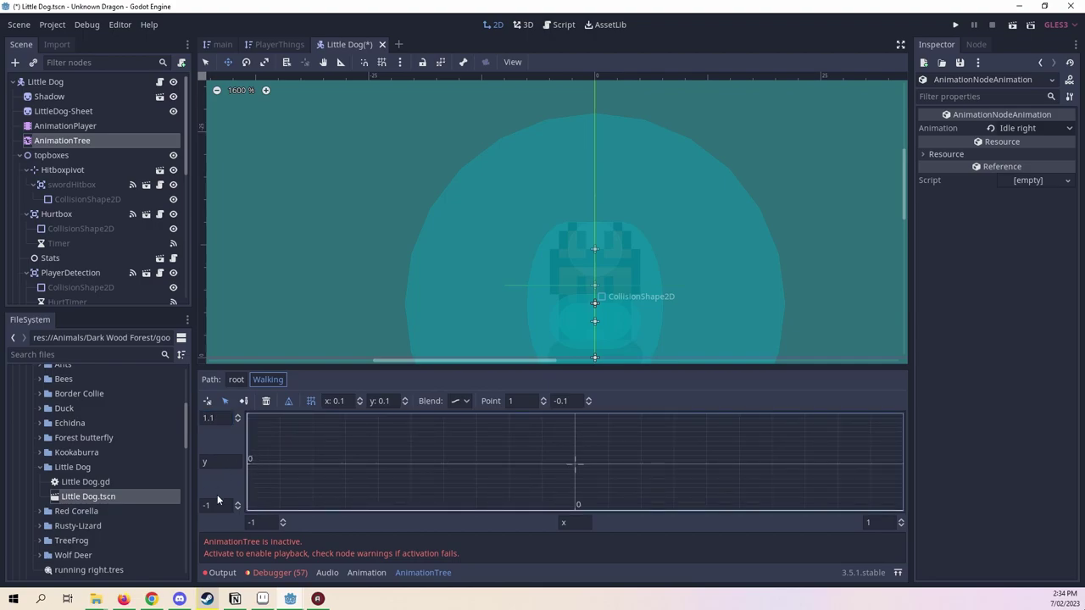
{"action": "left_click", "coordinate": [217, 498]}
{"action": "type", "text": ".1"}
{"action": "key", "text": "Return"}
{"action": "left_click", "coordinate": [464, 401]}
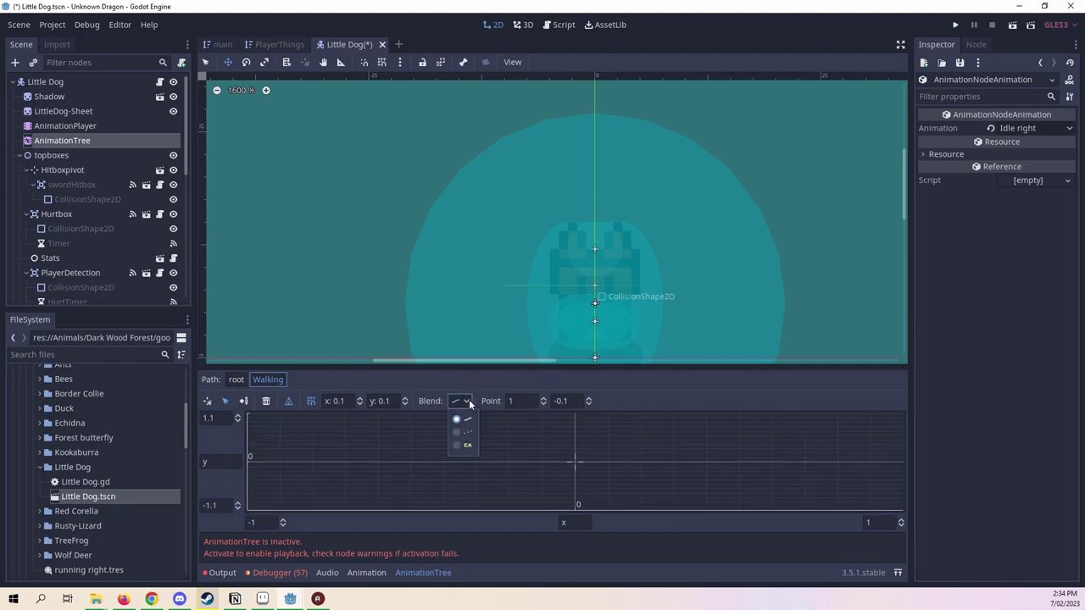
{"action": "left_click", "coordinate": [460, 434]}
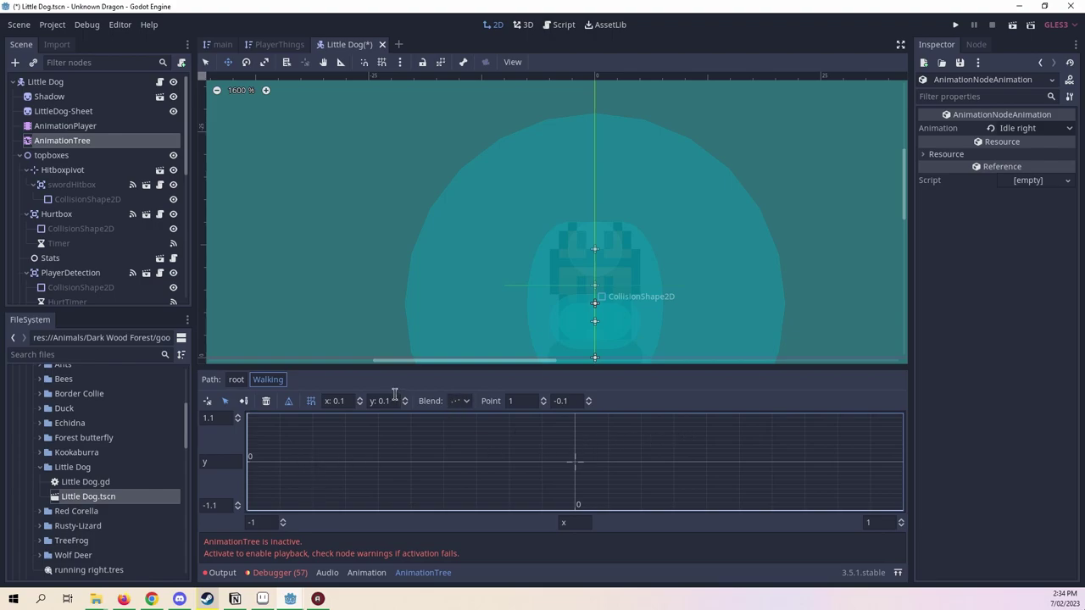
Add Walking left at the left edge plus walking animations at top and bottom centre.
{"action": "left_click", "coordinate": [248, 459]}
{"action": "right_click", "coordinate": [248, 460]}
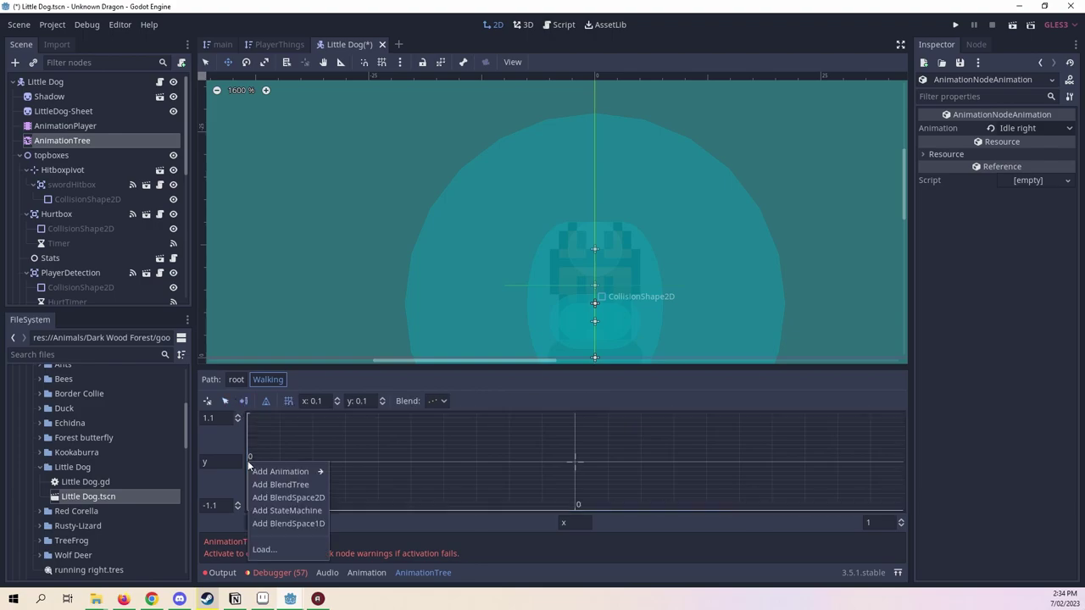
{"action": "mouse_move", "coordinate": [309, 471]}
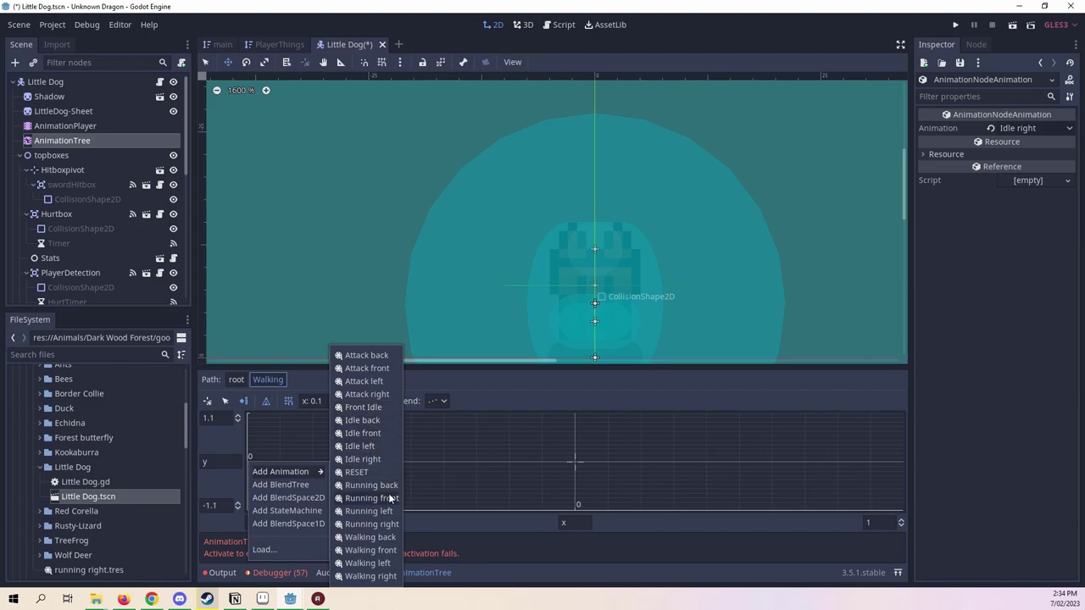
{"action": "left_click", "coordinate": [387, 558]}
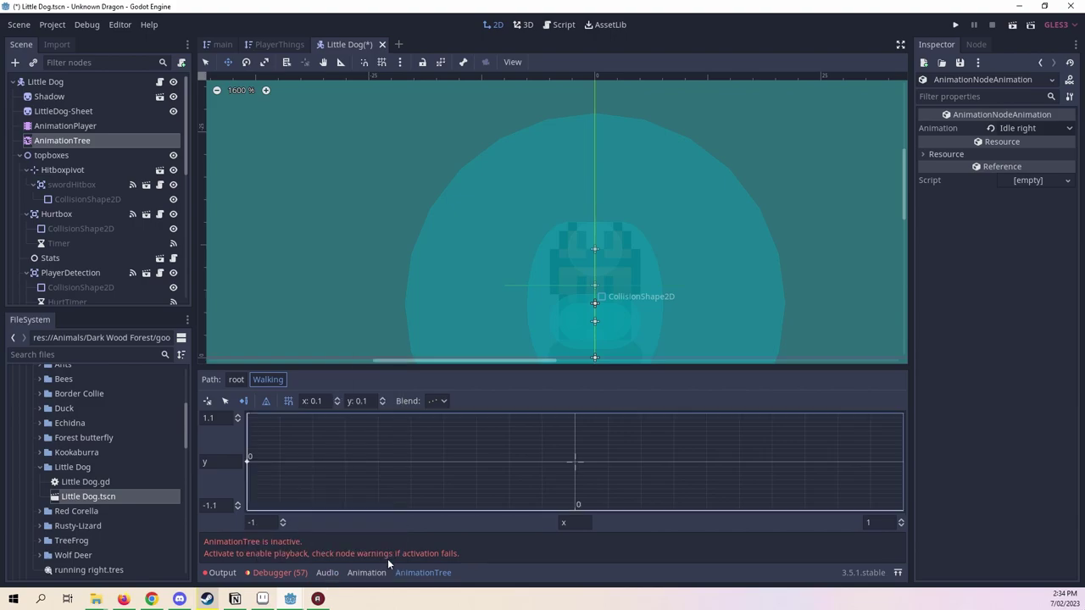
{"action": "right_click", "coordinate": [573, 412]}
{"action": "mouse_move", "coordinate": [594, 422]}
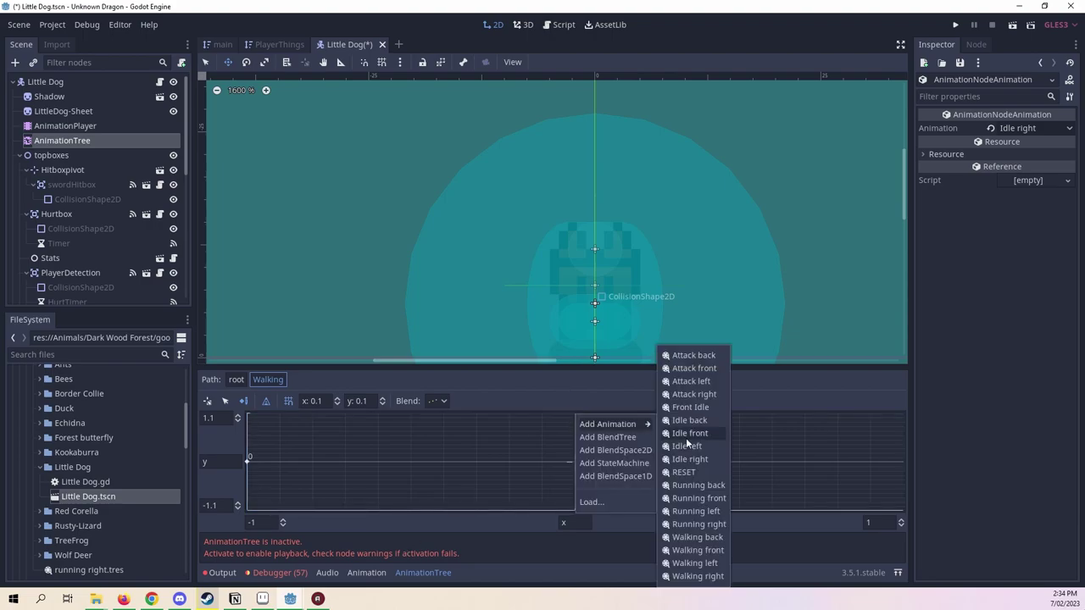
{"action": "left_click", "coordinate": [712, 549]}
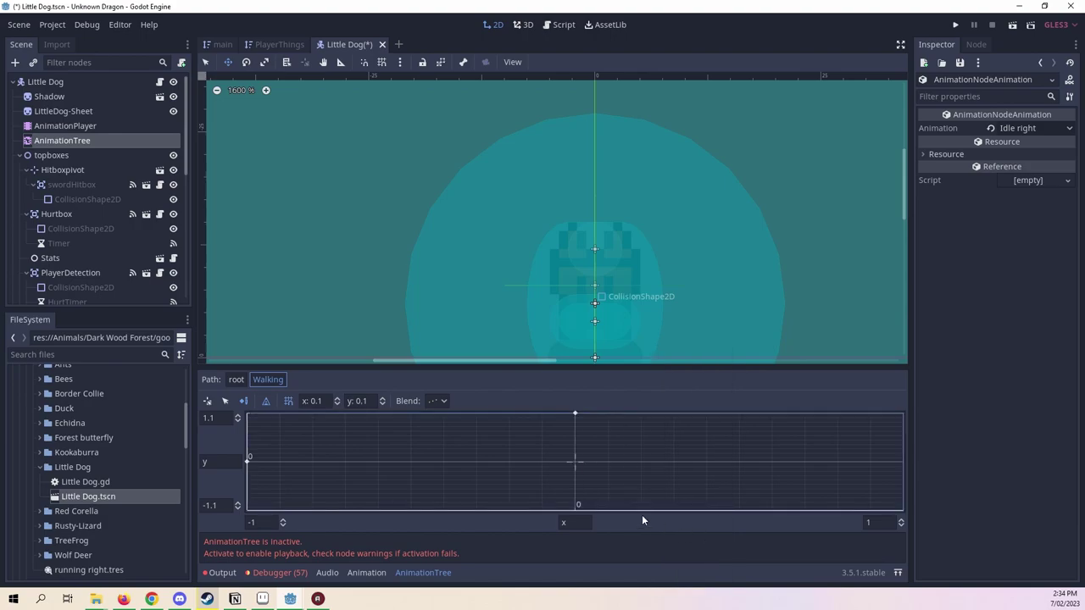
{"action": "right_click", "coordinate": [575, 507]}
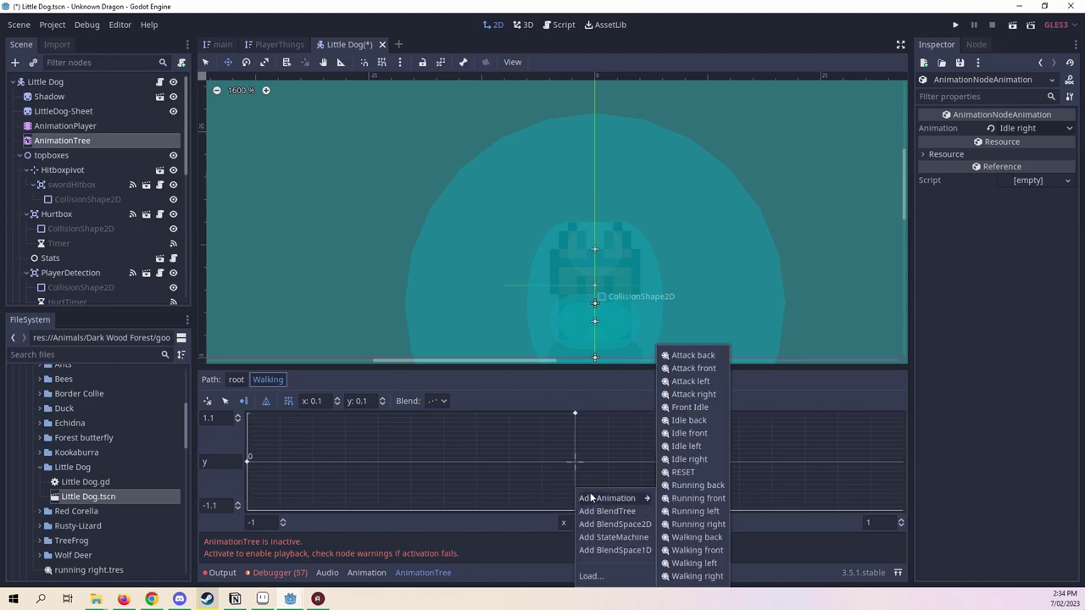
{"action": "mouse_move", "coordinate": [626, 498]}
{"action": "left_click", "coordinate": [678, 536]}
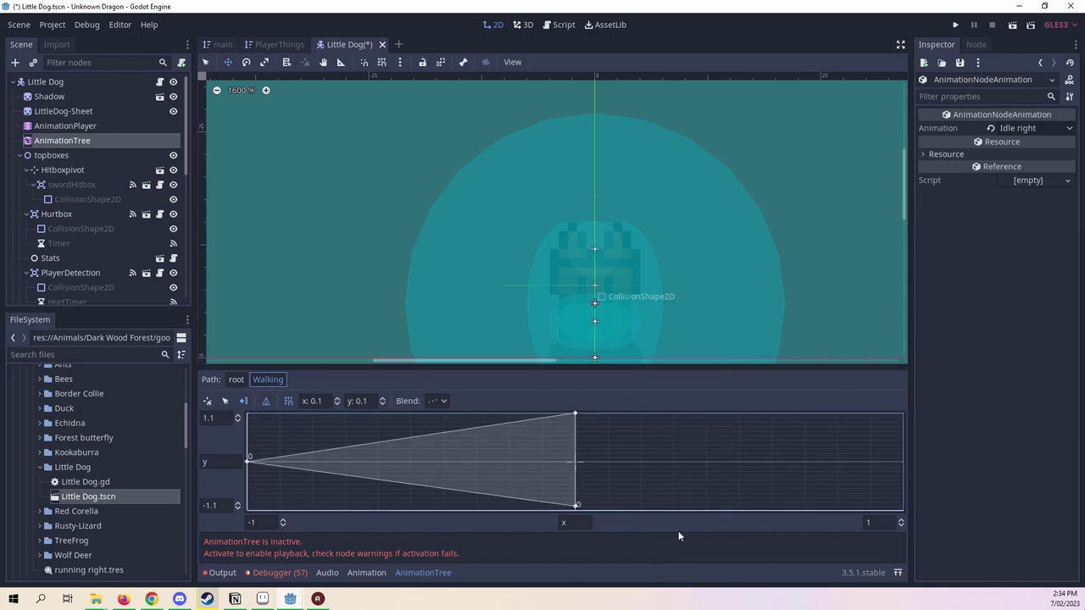
Add Walking right at the right edge and set the bottom point's y to -1.1.
{"action": "right_click", "coordinate": [902, 464]}
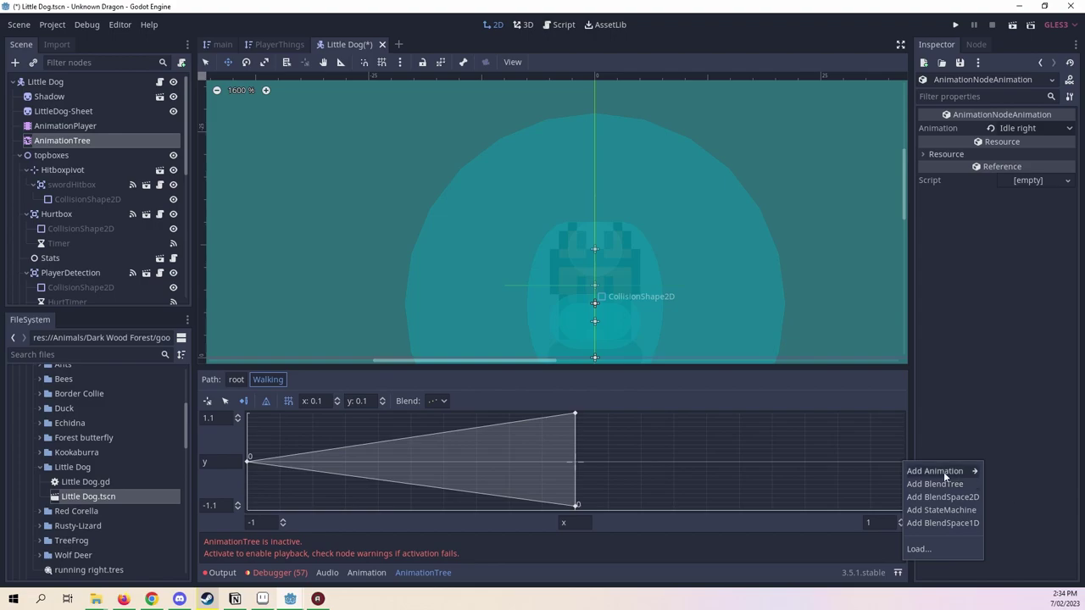
{"action": "mouse_move", "coordinate": [943, 471]}
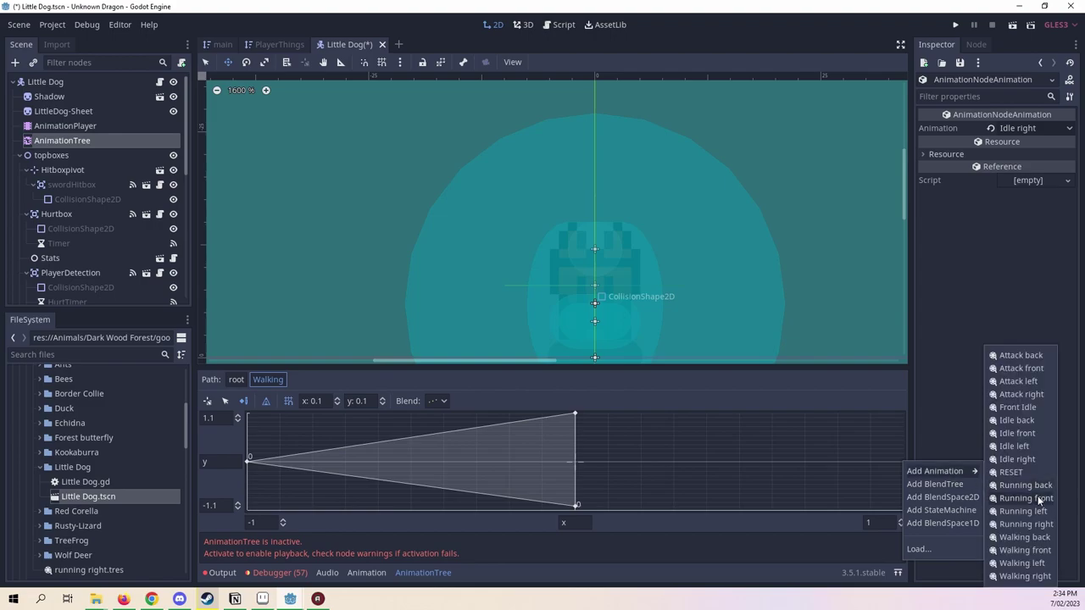
{"action": "left_click", "coordinate": [1023, 576]}
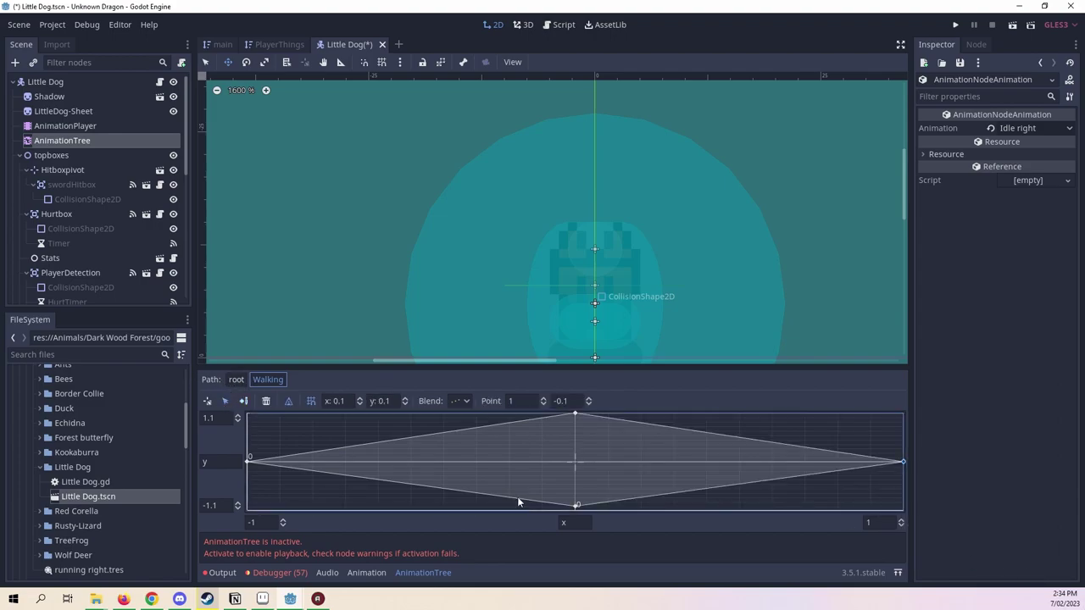
{"action": "left_click", "coordinate": [576, 507]}
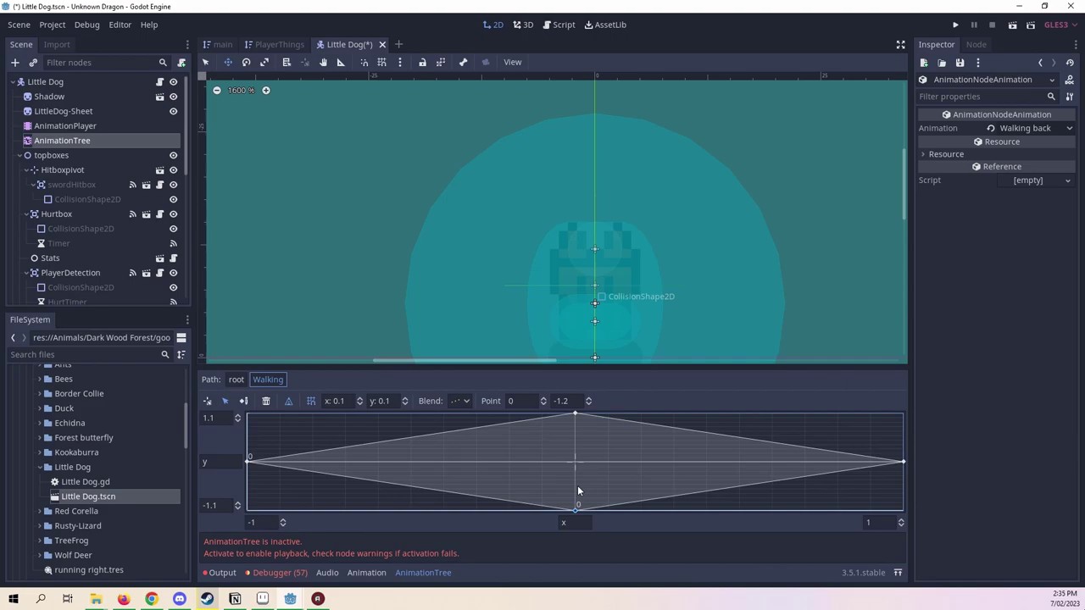
{"action": "left_click", "coordinate": [563, 401]}
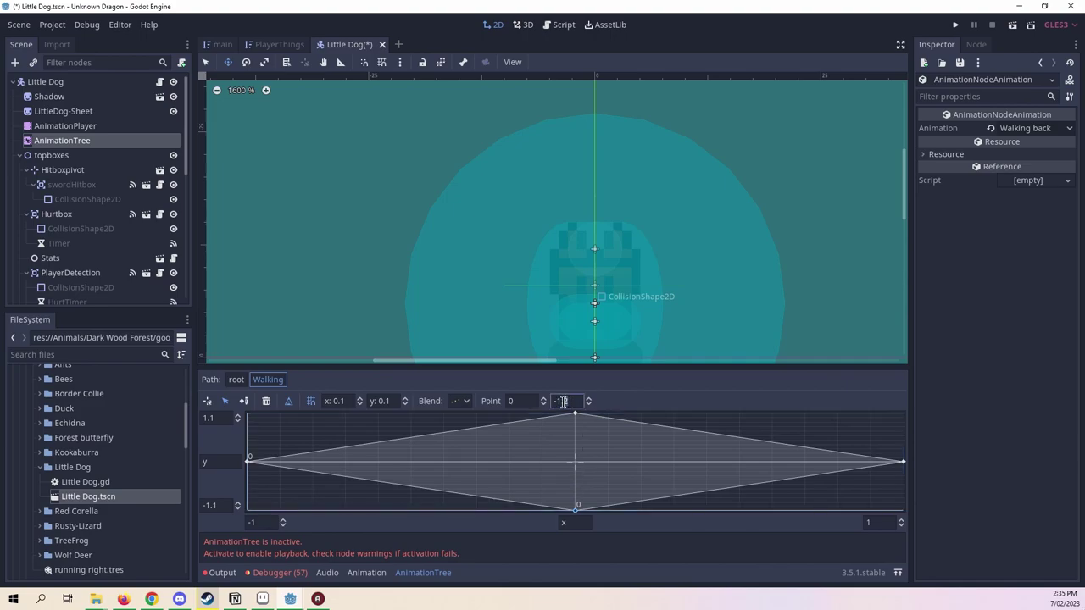
{"action": "type", "text": "-1"}
{"action": "key", "text": "Return"}
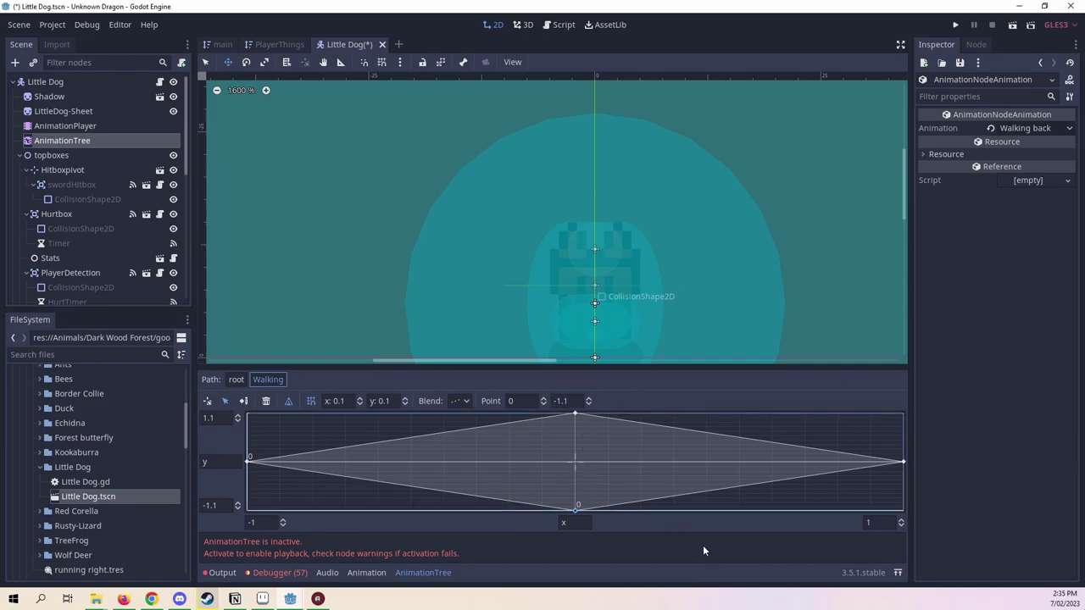
Set the Attack blend space to discrete blending with y limits 1.1 and -1.1.
{"action": "left_click", "coordinate": [235, 379]}
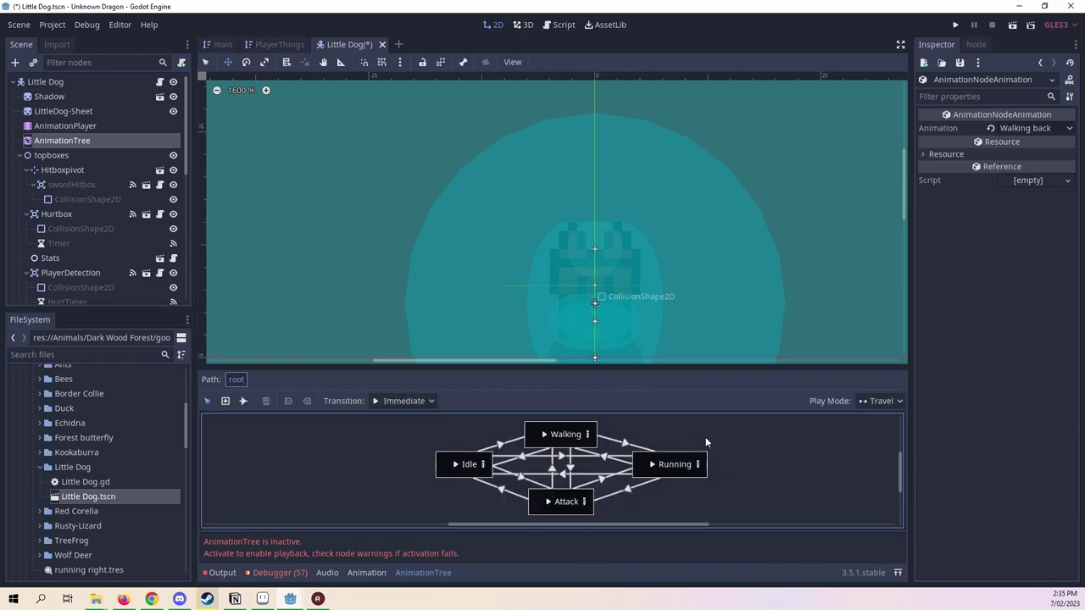
{"action": "left_click", "coordinate": [584, 502]}
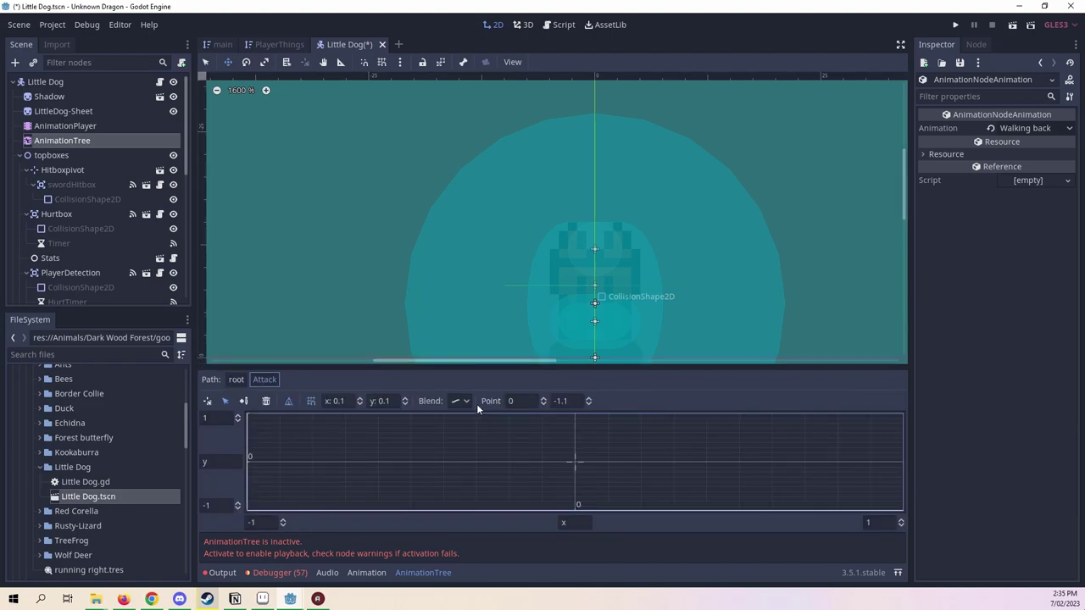
{"action": "left_click", "coordinate": [460, 401]}
{"action": "left_click", "coordinate": [464, 431]}
{"action": "left_click", "coordinate": [222, 419]}
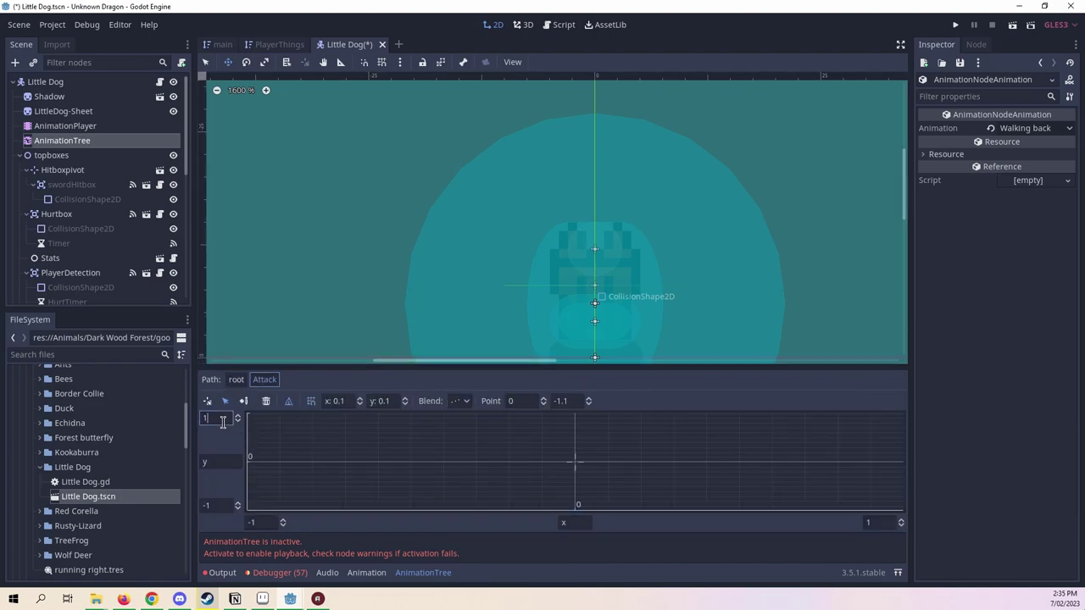
{"action": "type", "text": ".1"}
{"action": "key", "text": "Tab"}
{"action": "left_click", "coordinate": [219, 505]}
{"action": "type", "text": ".1"}
{"action": "left_click", "coordinate": [614, 464]}
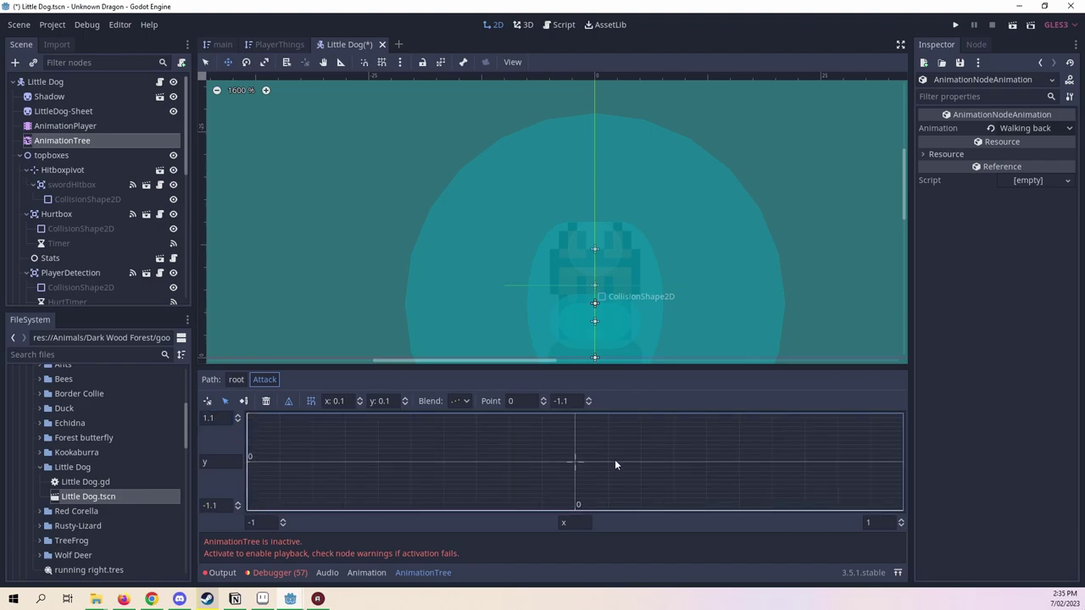
Add Attack left at the left edge, a top-centre point, and Attack back at the bottom.
{"action": "left_click", "coordinate": [266, 401]}
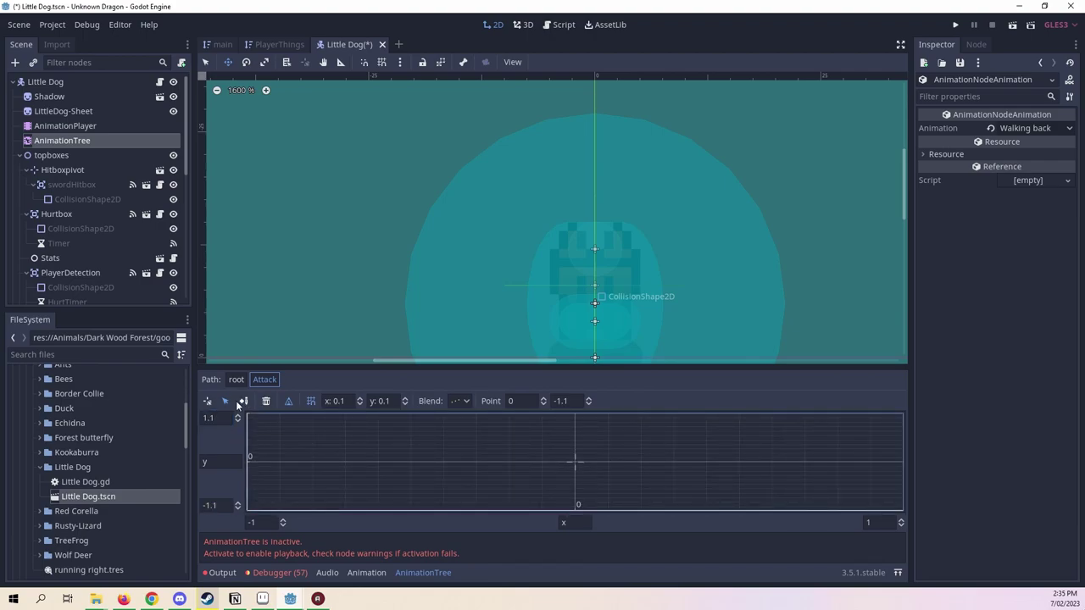
{"action": "left_click", "coordinate": [248, 462]}
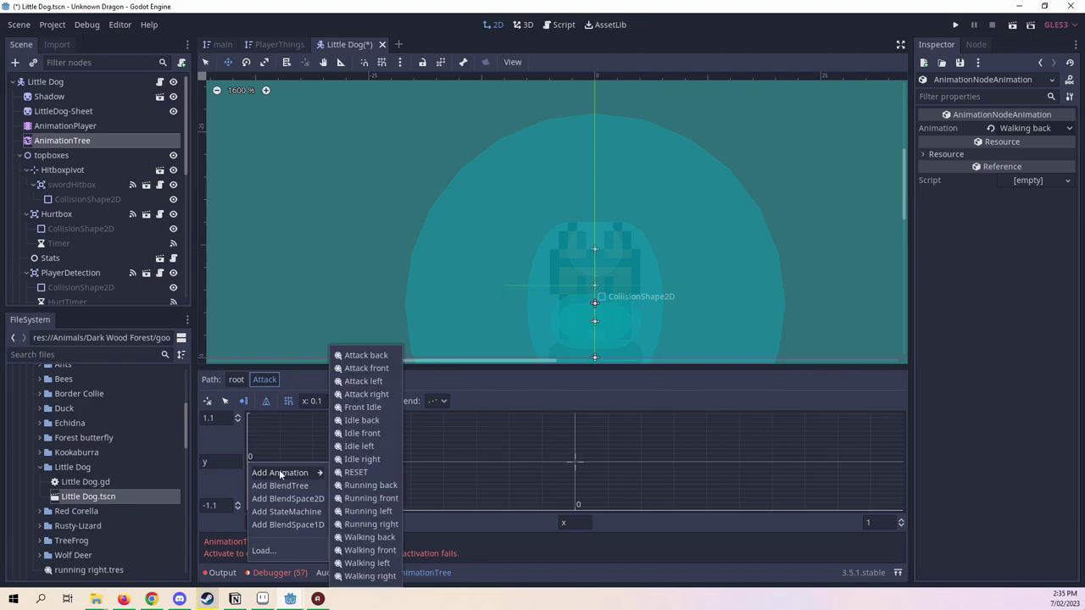
{"action": "left_click", "coordinate": [362, 382]}
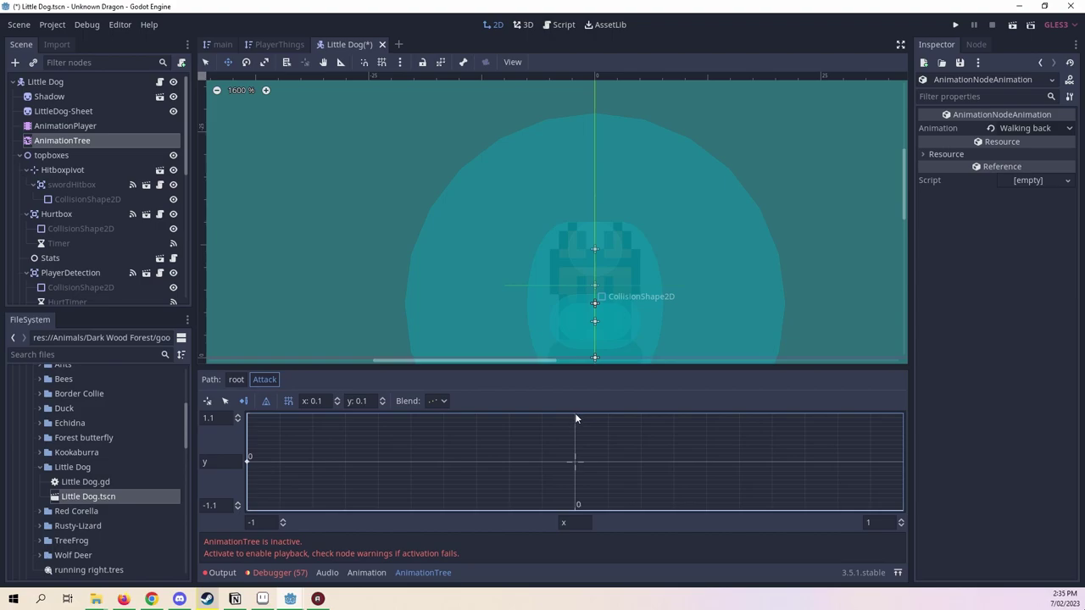
{"action": "left_click", "coordinate": [574, 413]}
{"action": "mouse_move", "coordinate": [644, 424]}
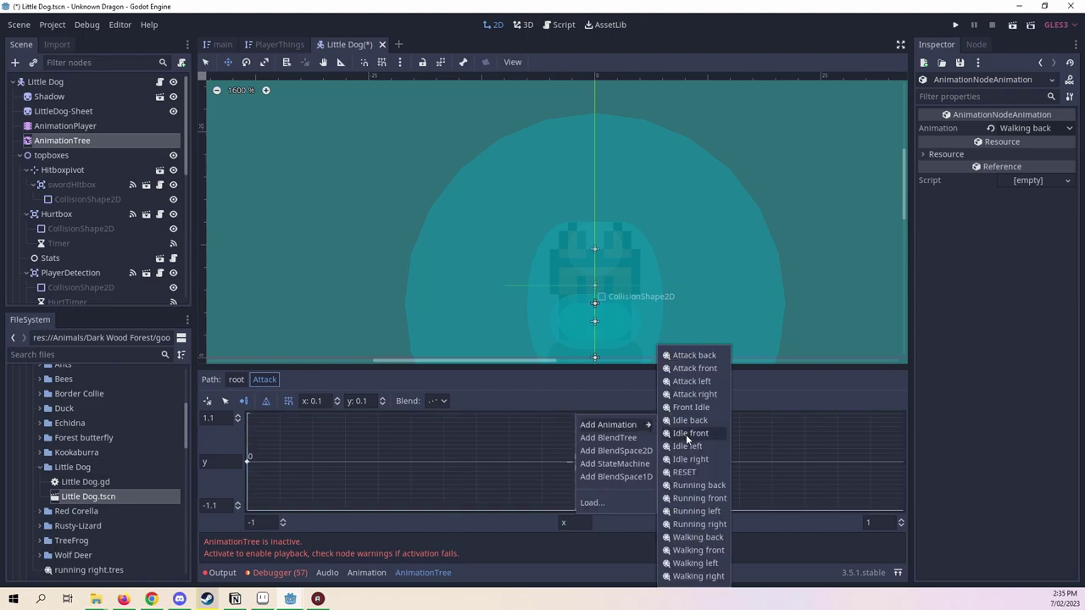
{"action": "left_click", "coordinate": [708, 369]}
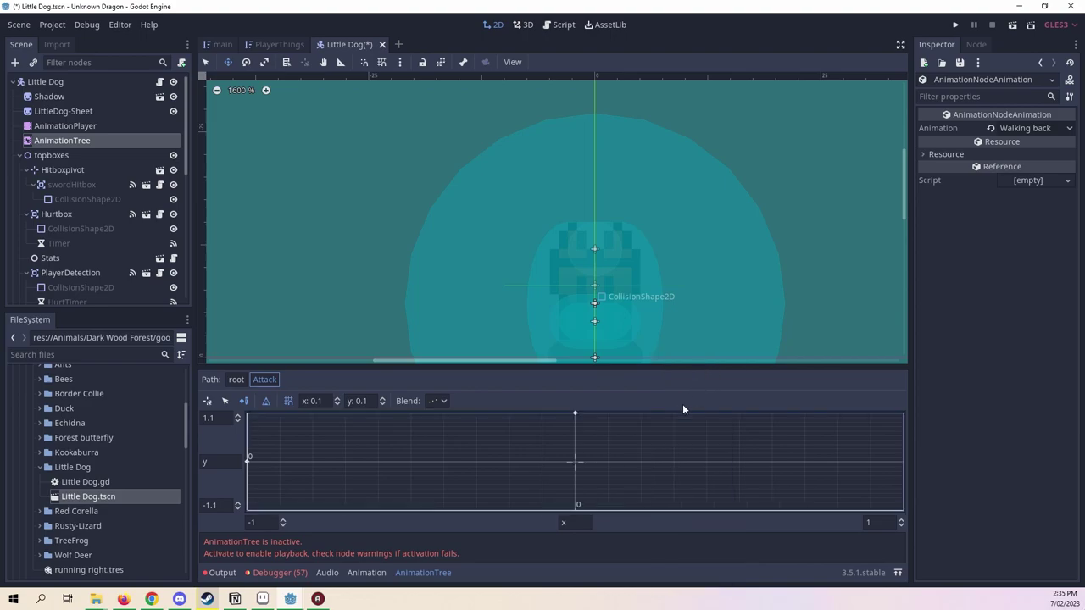
{"action": "left_click", "coordinate": [573, 508]}
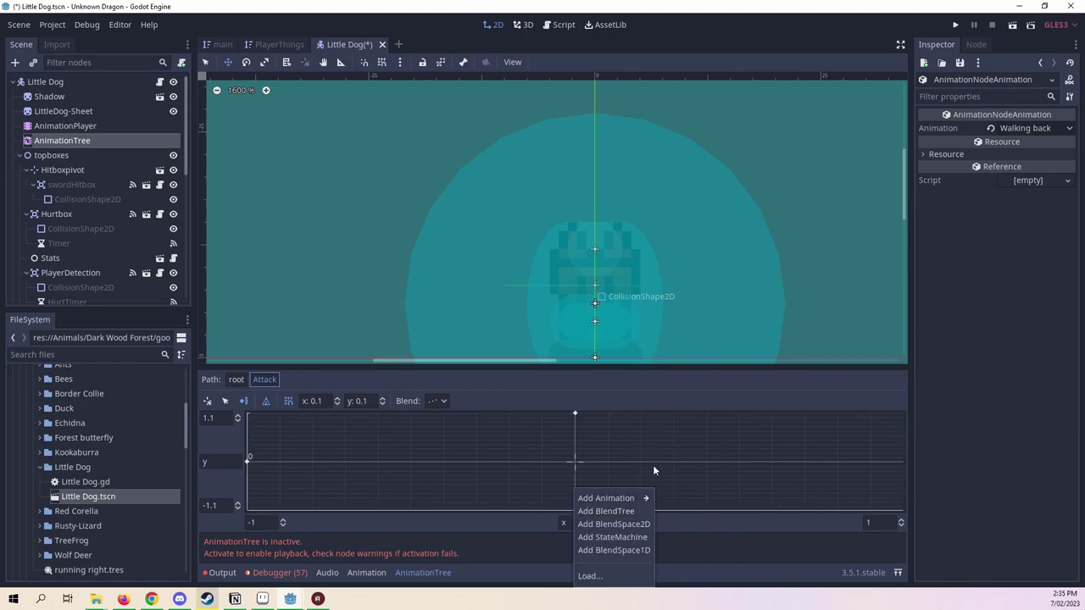
{"action": "mouse_move", "coordinate": [640, 499]}
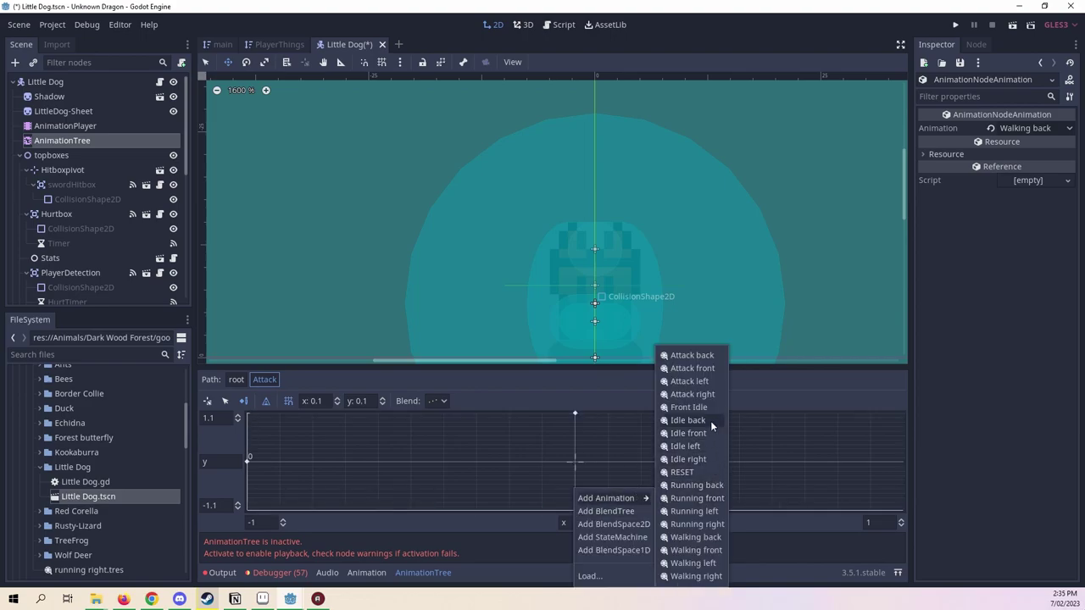
{"action": "left_click", "coordinate": [702, 357]}
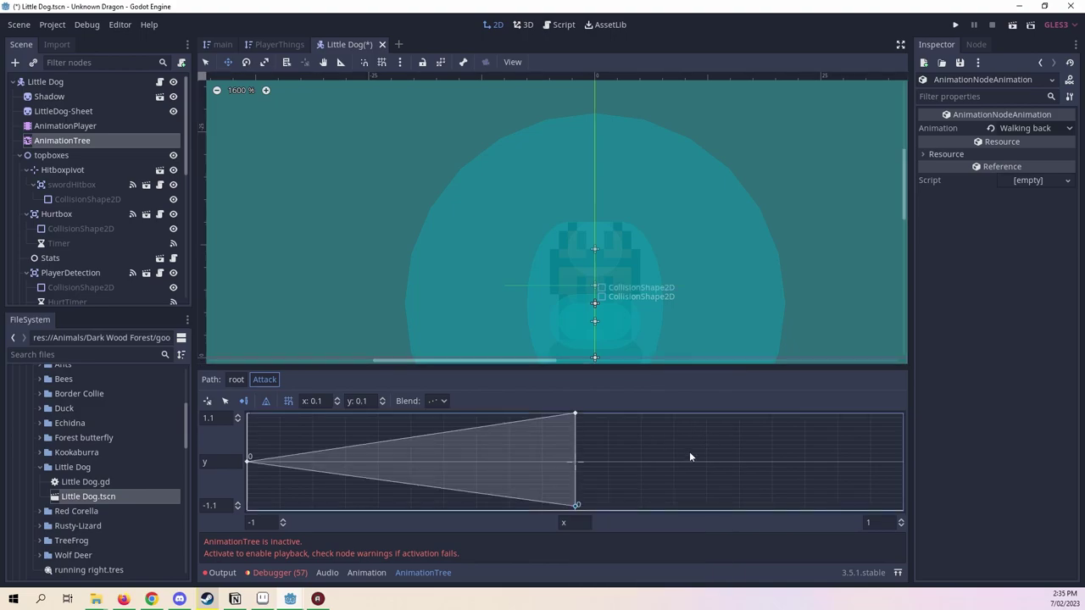
Add Attack right at the right edge, verify the bottom point, and return to root.
{"action": "right_click", "coordinate": [904, 464]}
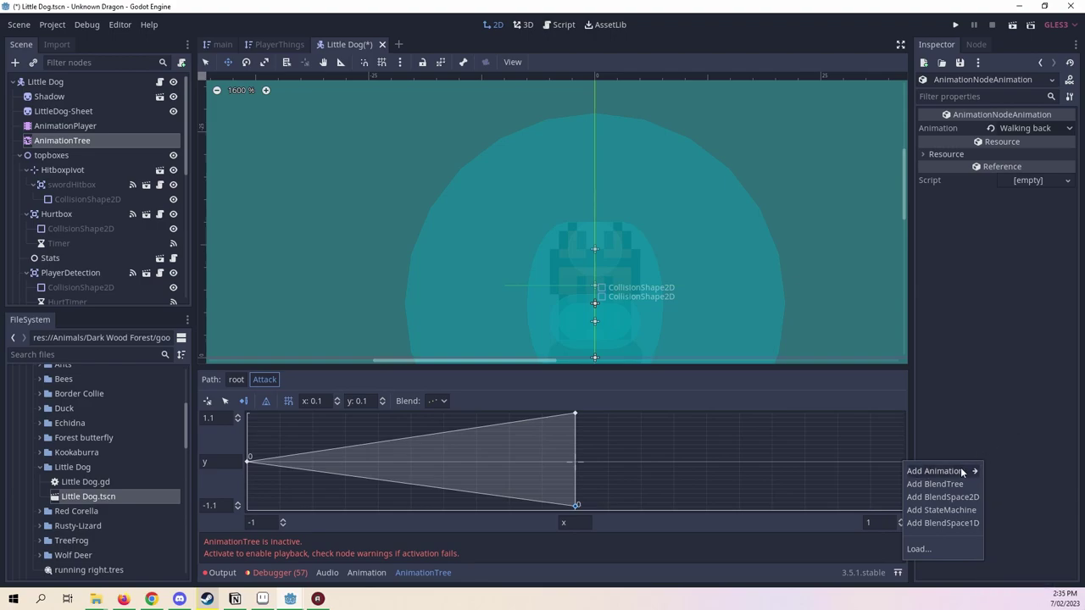
{"action": "mouse_move", "coordinate": [962, 472]}
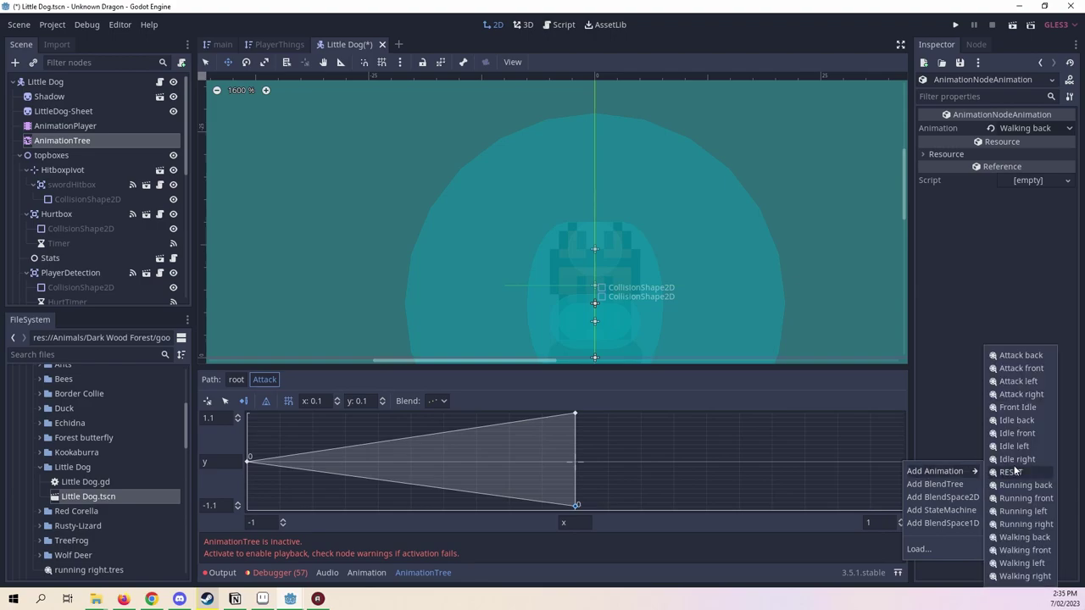
{"action": "left_click", "coordinate": [1021, 394]}
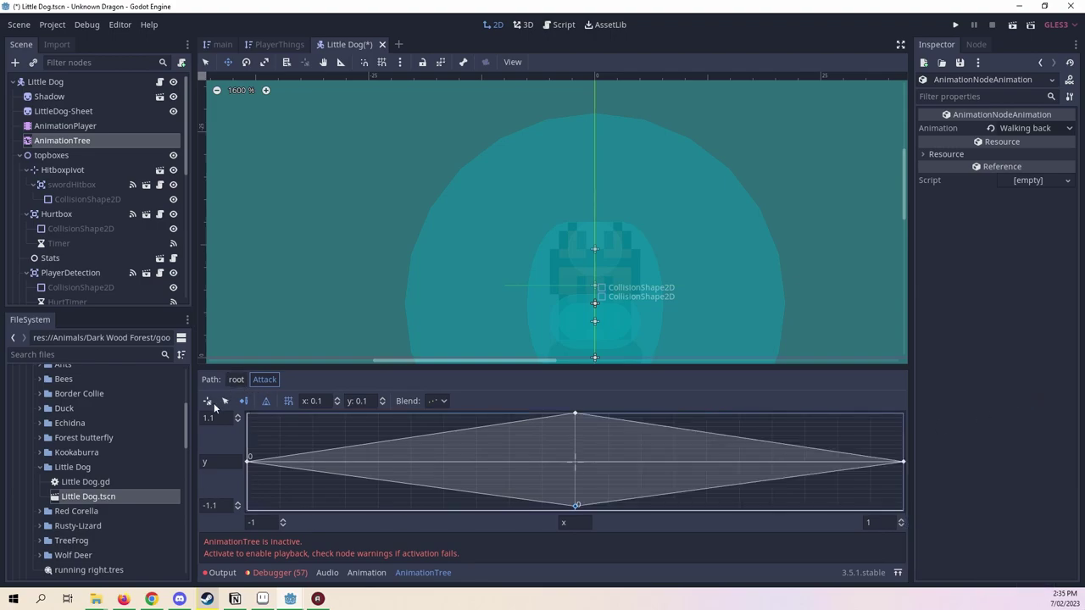
{"action": "left_click", "coordinate": [576, 505]}
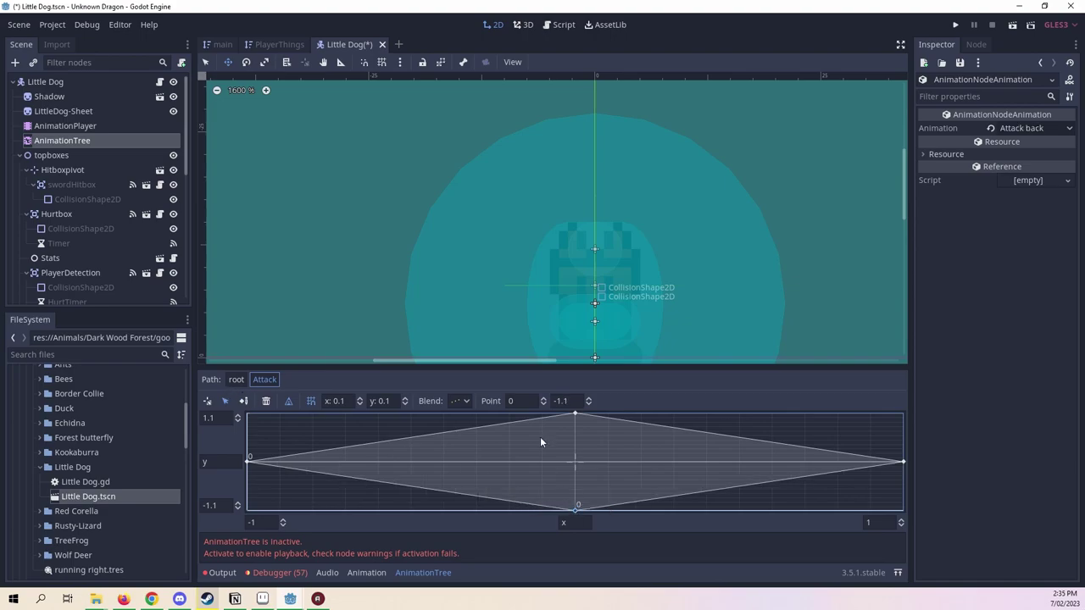
{"action": "left_click", "coordinate": [235, 379]}
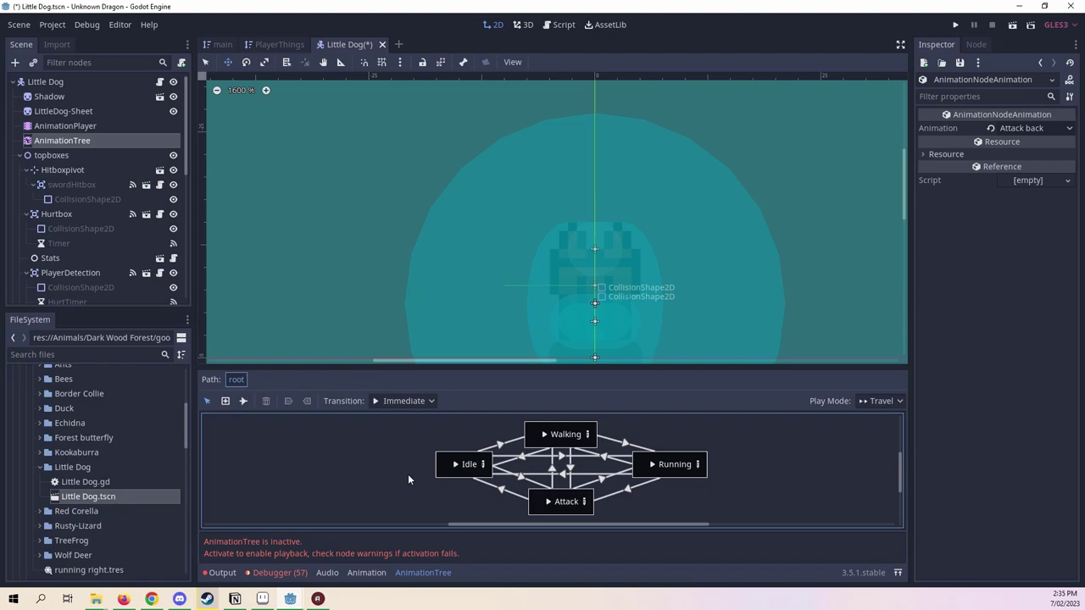
Give the Running blend space y limits of 1.1 and -1.1 and discrete blending.
{"action": "left_click", "coordinate": [702, 472]}
{"action": "left_click", "coordinate": [698, 465]}
{"action": "left_click", "coordinate": [222, 417]}
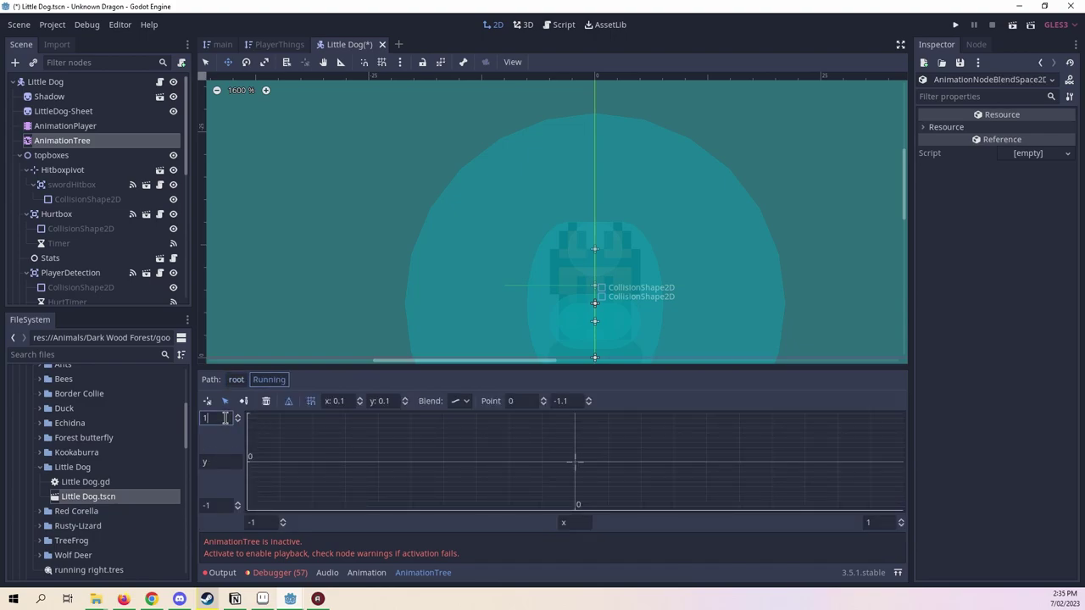
{"action": "type", "text": ".1"}
{"action": "key", "text": "Return"}
{"action": "left_click", "coordinate": [222, 505]}
{"action": "type", "text": ".1"}
{"action": "key", "text": "Return"}
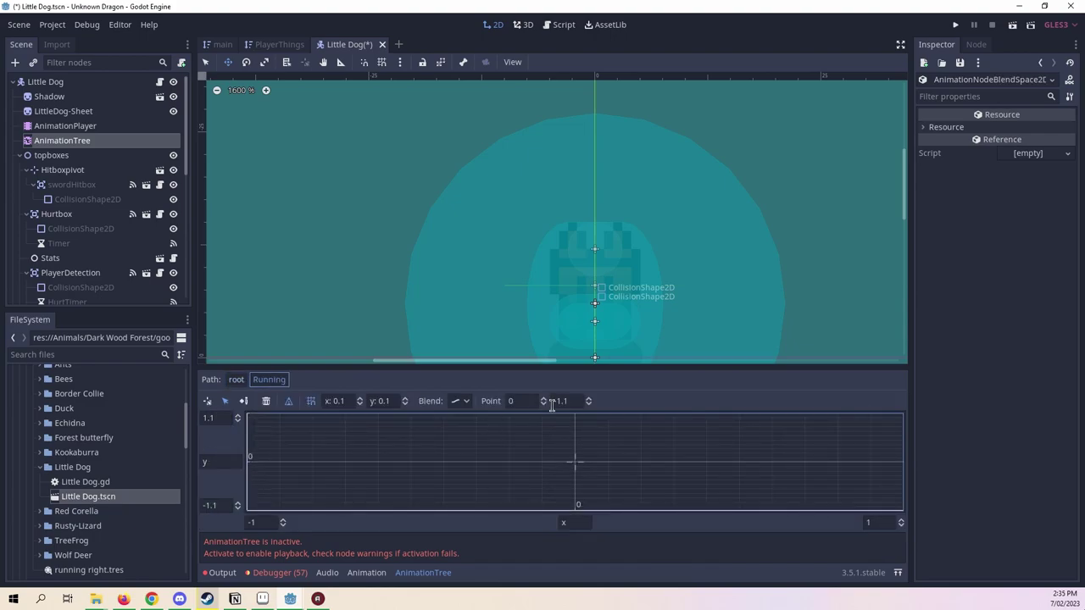
{"action": "left_click", "coordinate": [460, 400]}
{"action": "left_click", "coordinate": [462, 435]}
Add a running animation at the left edge and Running front at the top.
{"action": "right_click", "coordinate": [249, 466]}
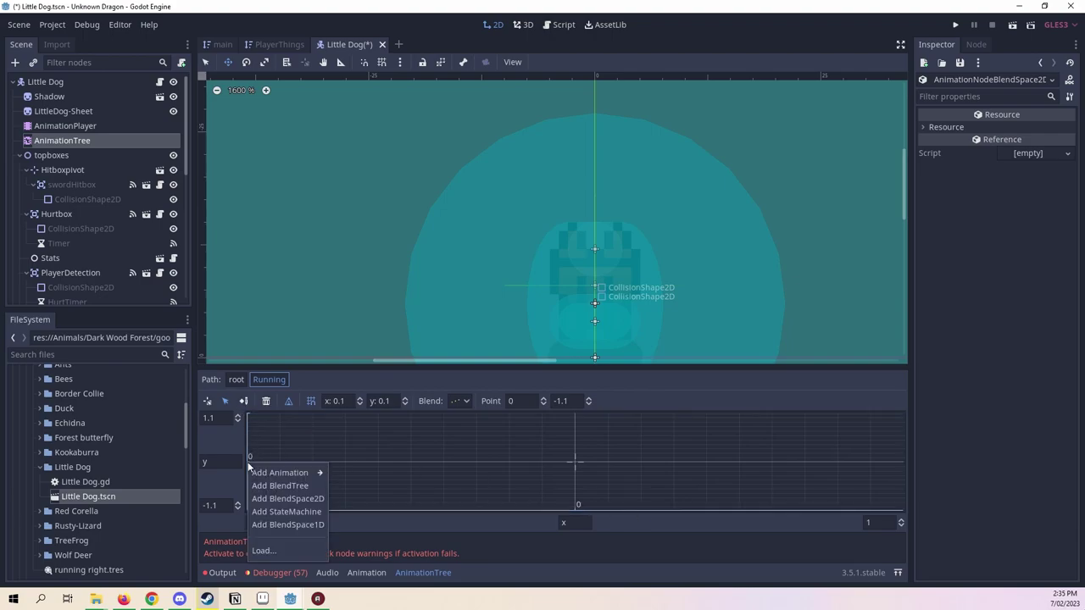
{"action": "mouse_move", "coordinate": [253, 473]}
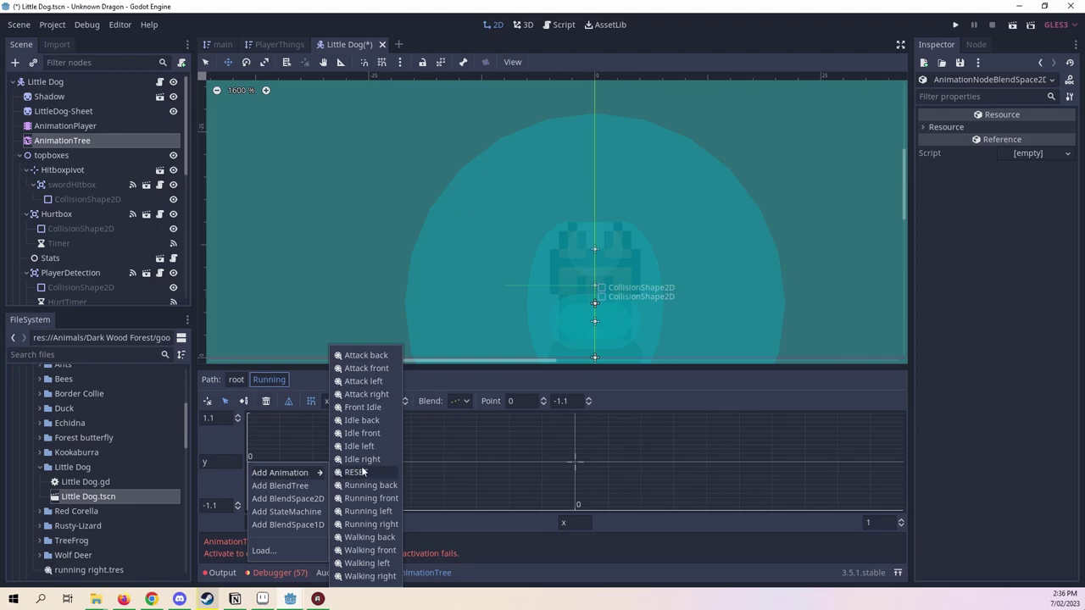
{"action": "left_click", "coordinate": [354, 510]}
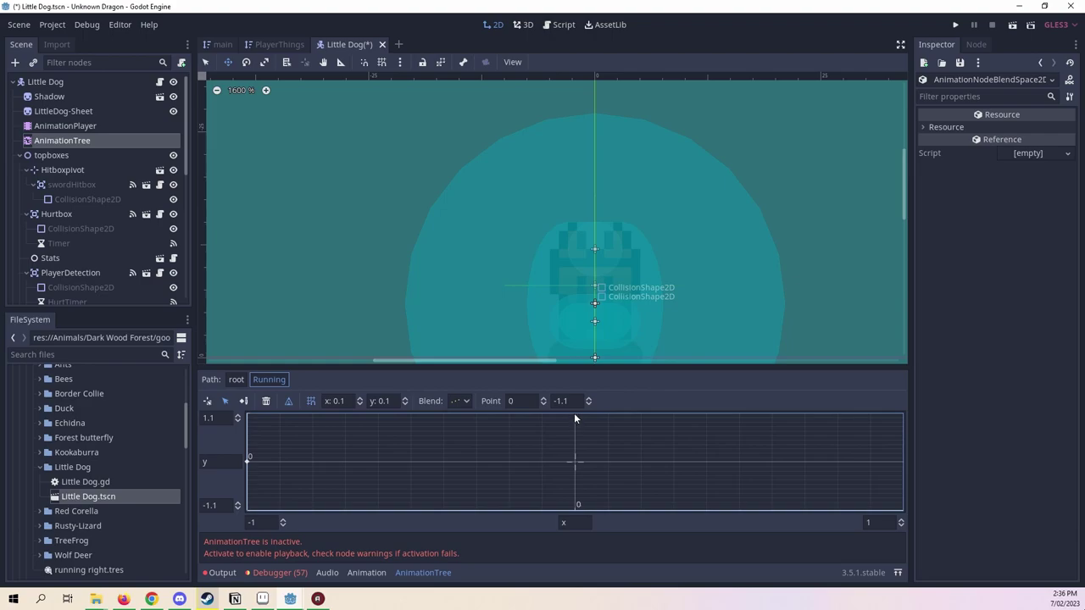
{"action": "right_click", "coordinate": [574, 415]}
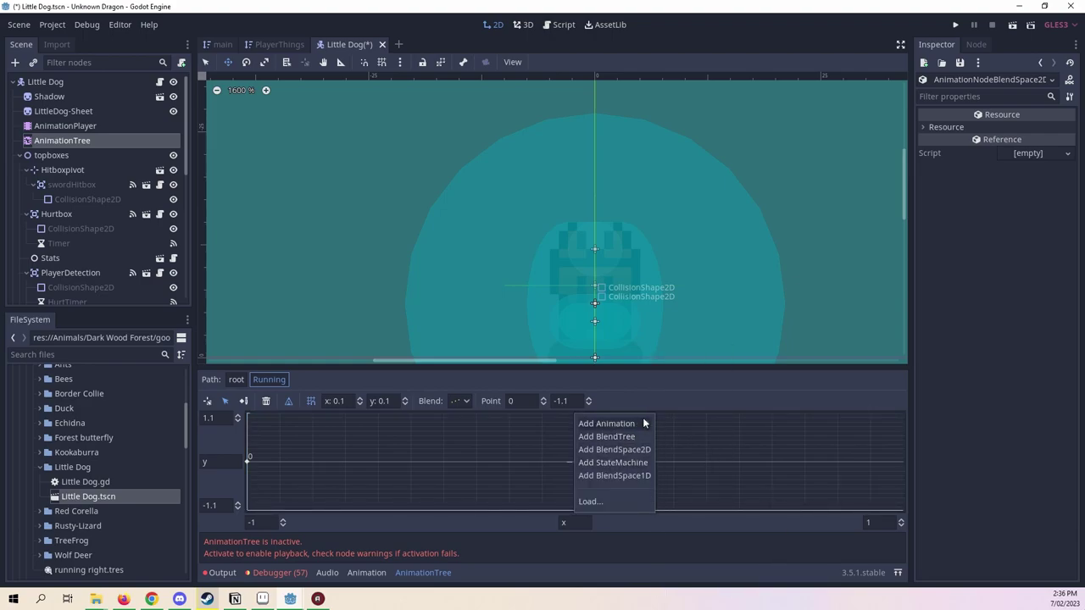
{"action": "mouse_move", "coordinate": [627, 423]}
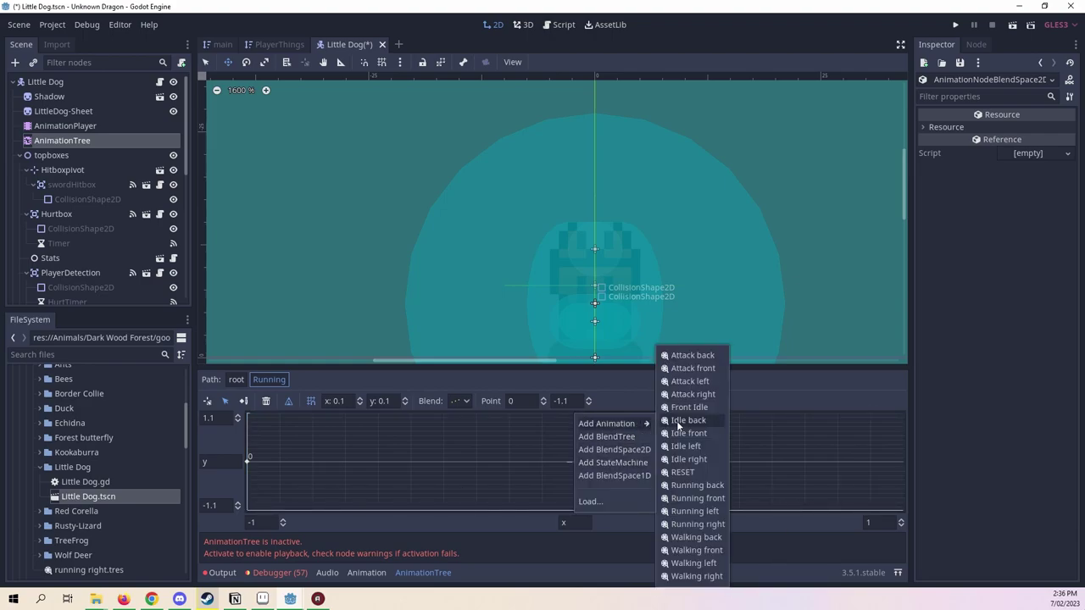
{"action": "left_click", "coordinate": [711, 499]}
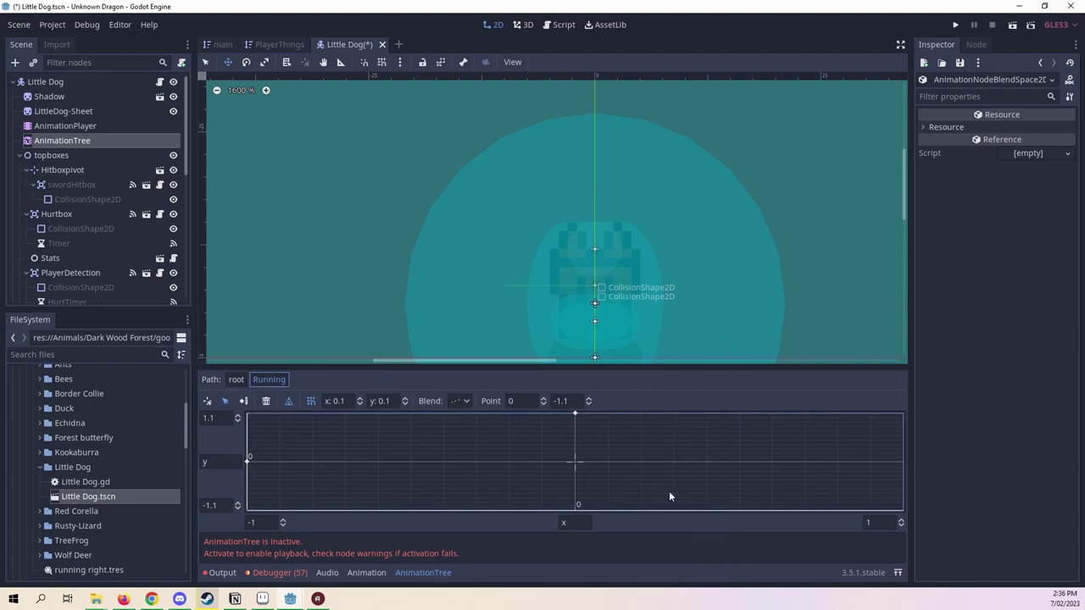
Add Running back at the bottom, nudged lower, and Running right at the right edge.
{"action": "right_click", "coordinate": [571, 509]}
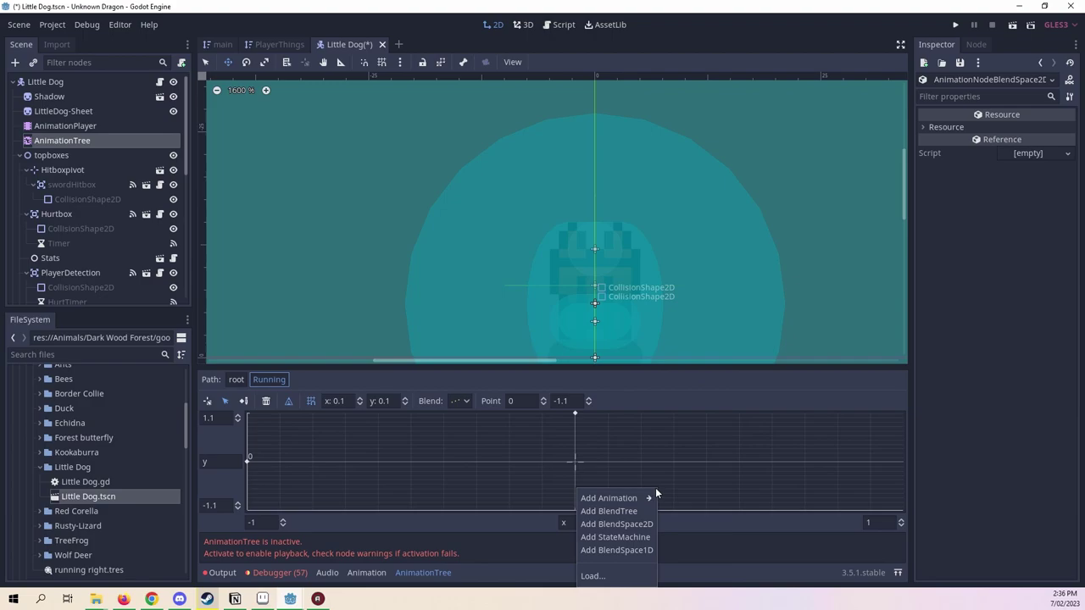
{"action": "mouse_move", "coordinate": [627, 498]}
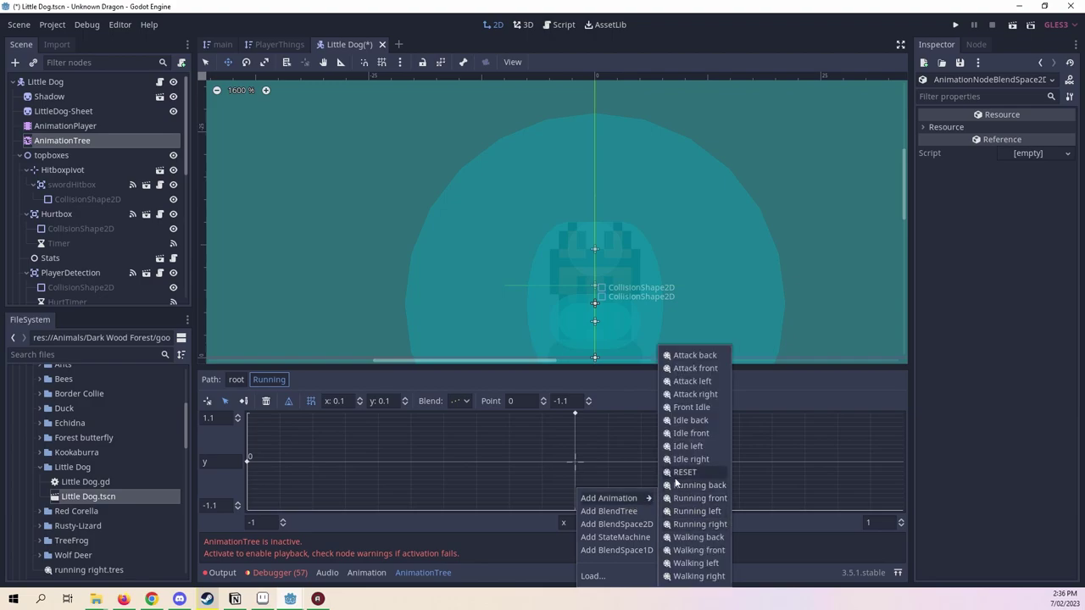
{"action": "left_click", "coordinate": [702, 485]}
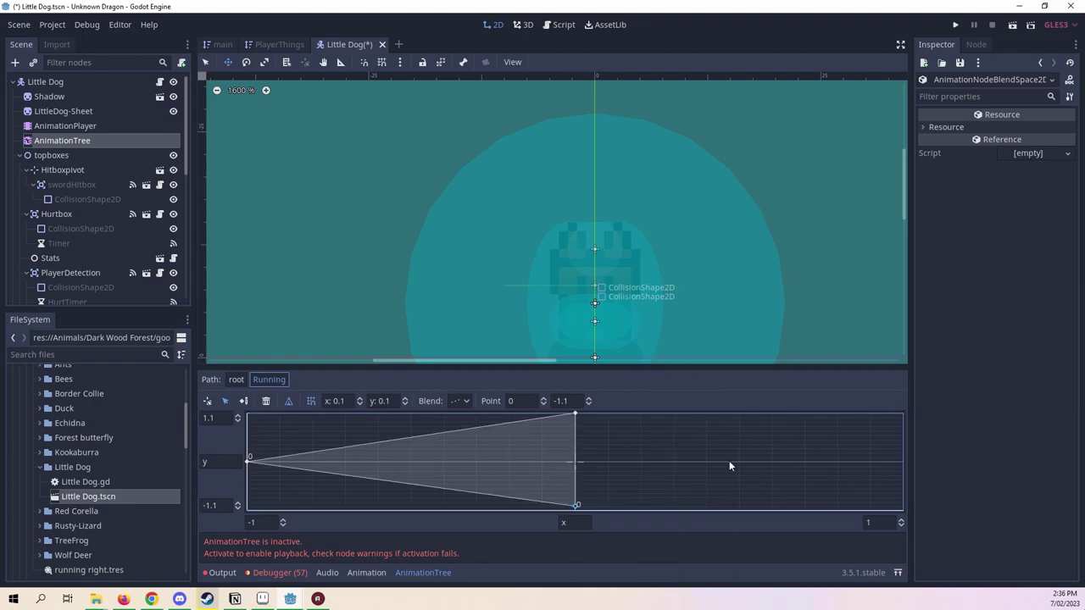
{"action": "left_click_drag", "start_coordinate": [576, 508], "coordinate": [574, 510]}
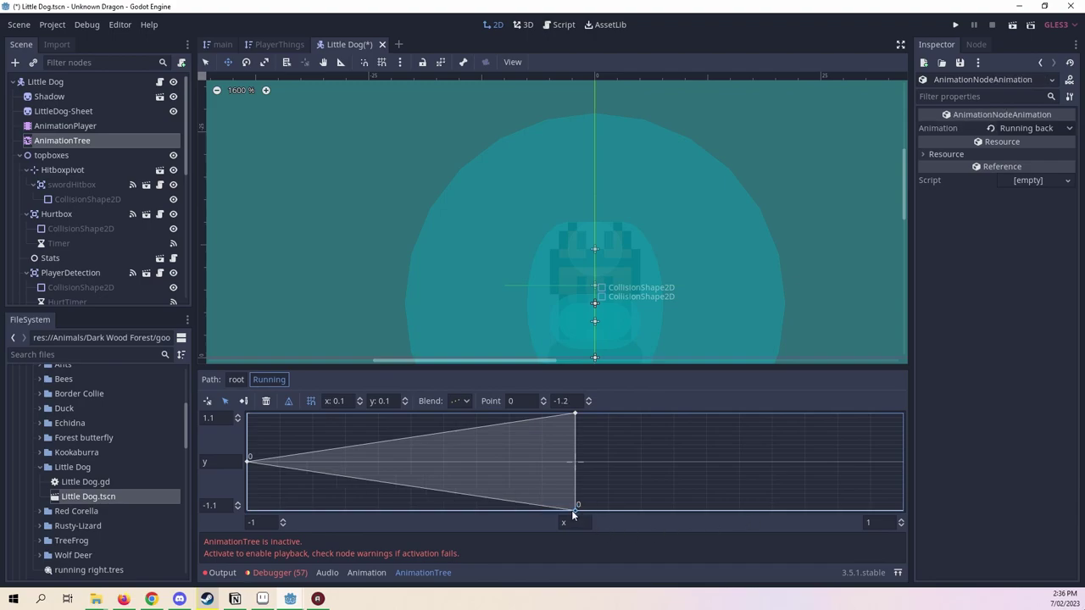
{"action": "right_click", "coordinate": [902, 460]}
{"action": "mouse_move", "coordinate": [914, 473]}
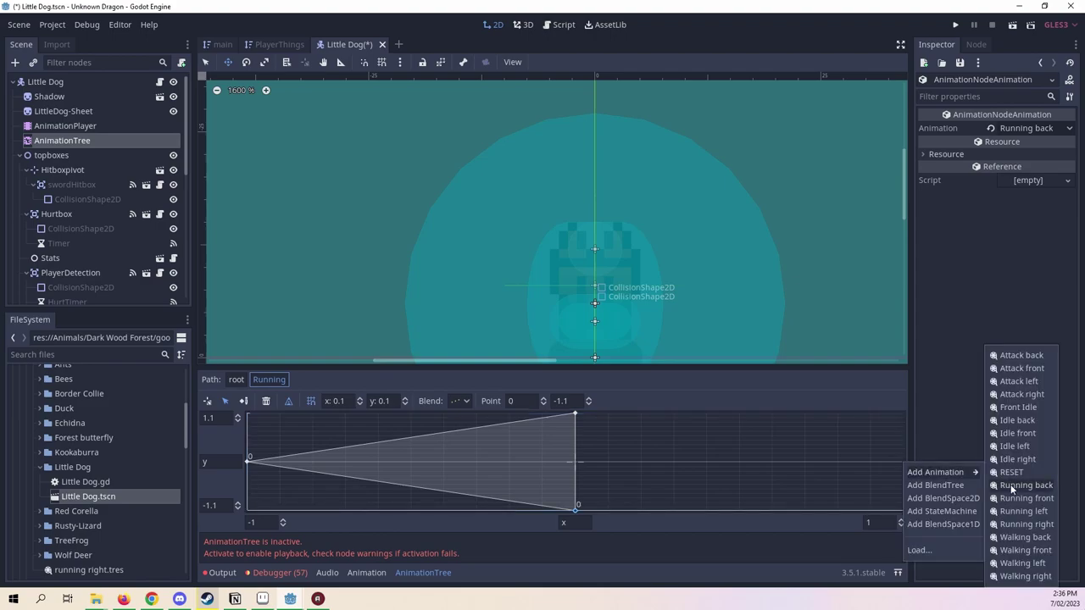
{"action": "left_click", "coordinate": [1018, 524]}
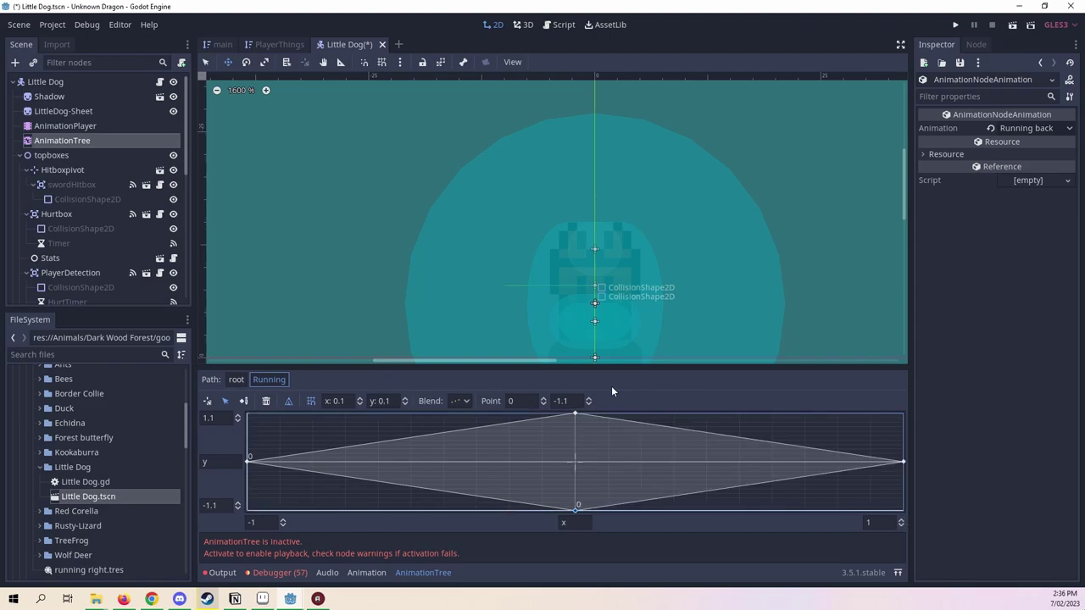
{"action": "left_click", "coordinate": [237, 379]}
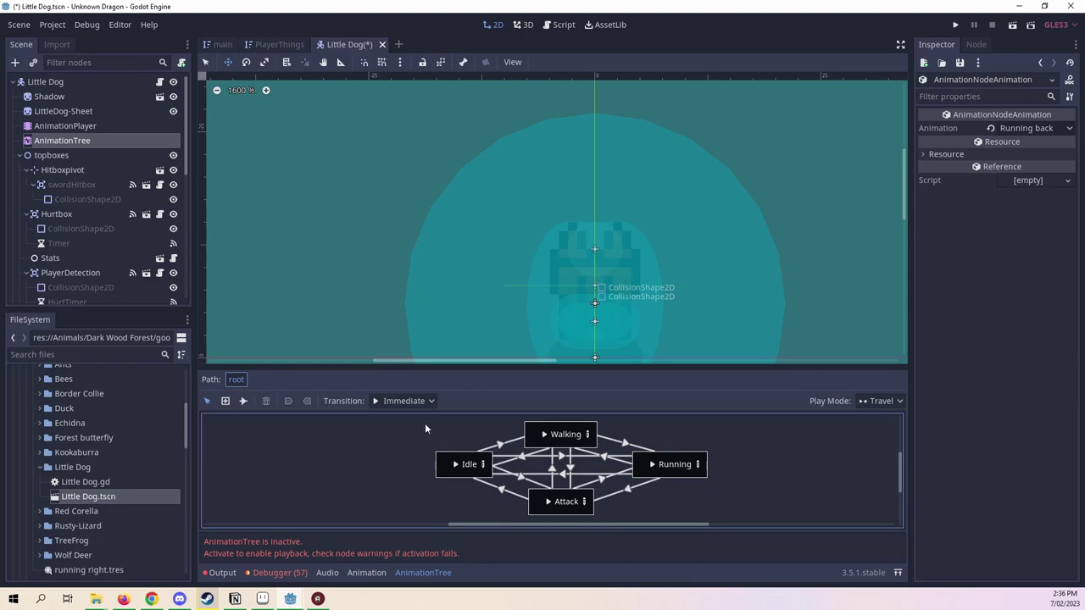
Try connecting Idle to Walking and dismiss the transition-already-exists warning.
{"action": "left_click", "coordinate": [243, 401]}
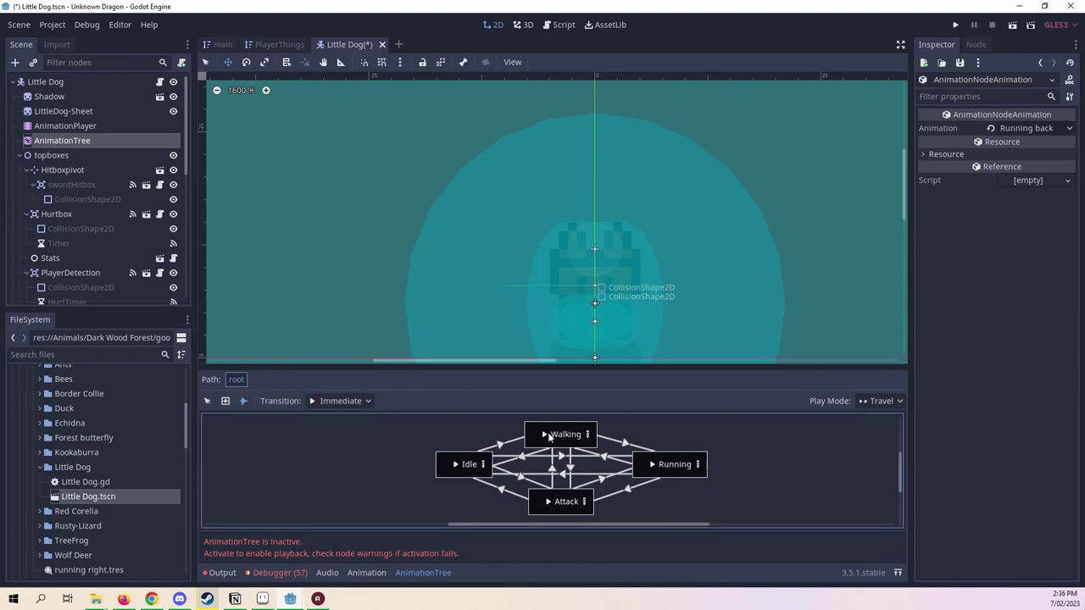
{"action": "left_click_drag", "start_coordinate": [449, 464], "coordinate": [568, 434]}
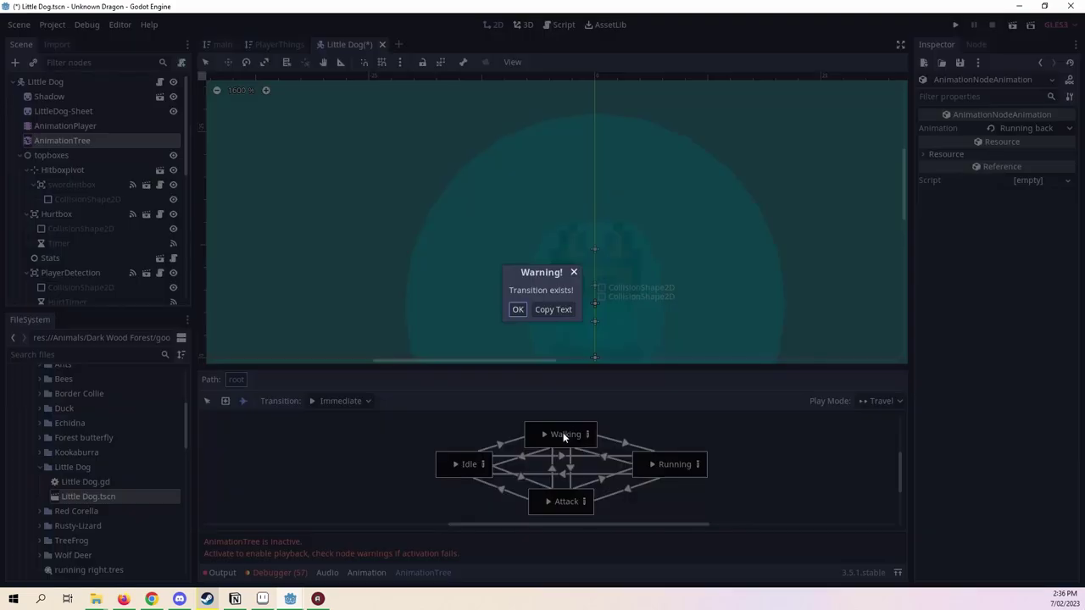
{"action": "left_click", "coordinate": [516, 308]}
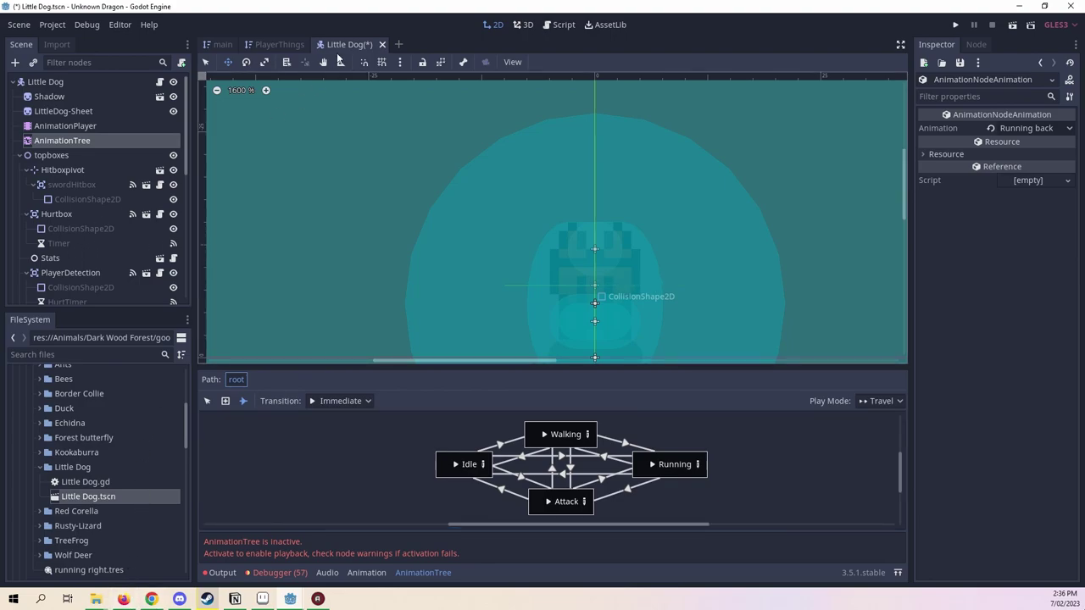
Save the Little Dog scene from its scene tab's context menu.
{"action": "right_click", "coordinate": [339, 48]}
{"action": "left_click", "coordinate": [345, 72]}
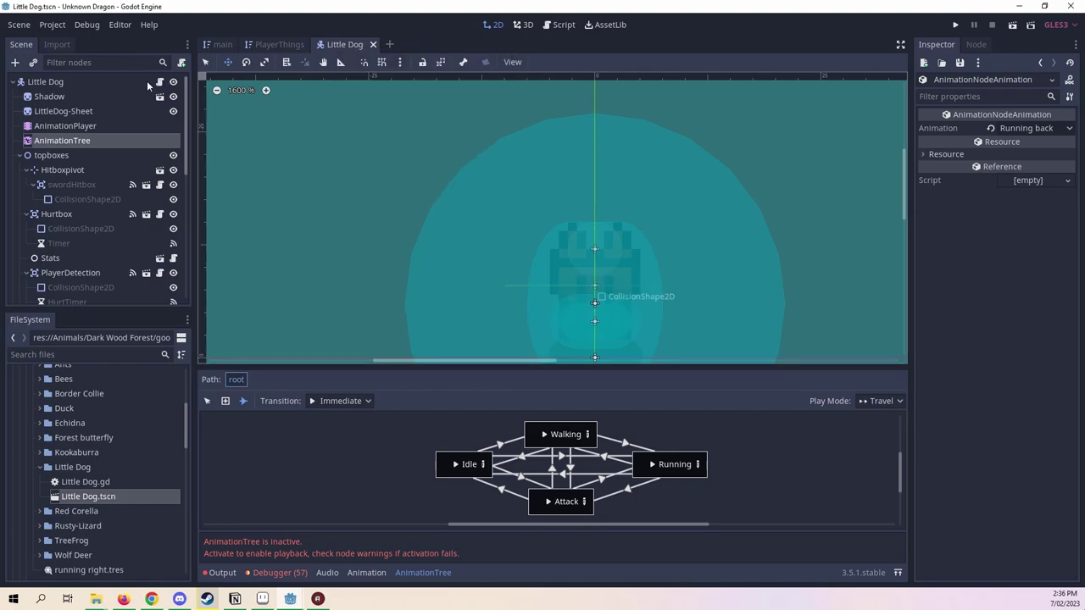
{"action": "scroll", "coordinate": [110, 128], "scroll_direction": "down", "scroll_amount": 5}
{"action": "scroll", "coordinate": [110, 128], "scroll_direction": "down", "scroll_amount": 3}
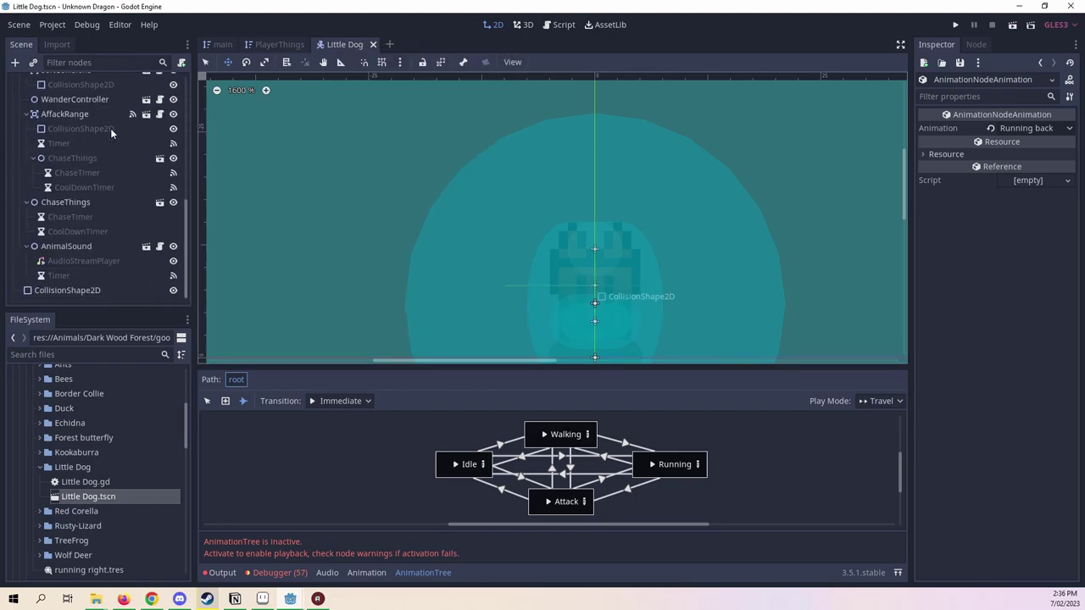
Preview the AnimalSound AudioStreamPlayer's sound by toggling Playing in the Inspector.
{"action": "left_click", "coordinate": [80, 246]}
{"action": "left_click", "coordinate": [979, 42]}
{"action": "left_click", "coordinate": [942, 44]}
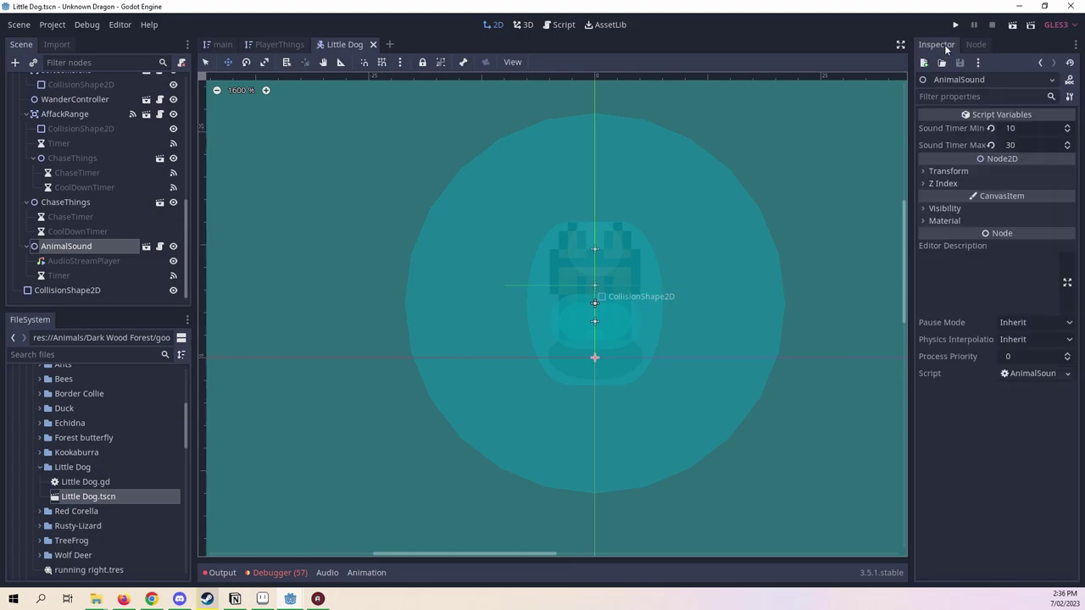
{"action": "left_click", "coordinate": [68, 262]}
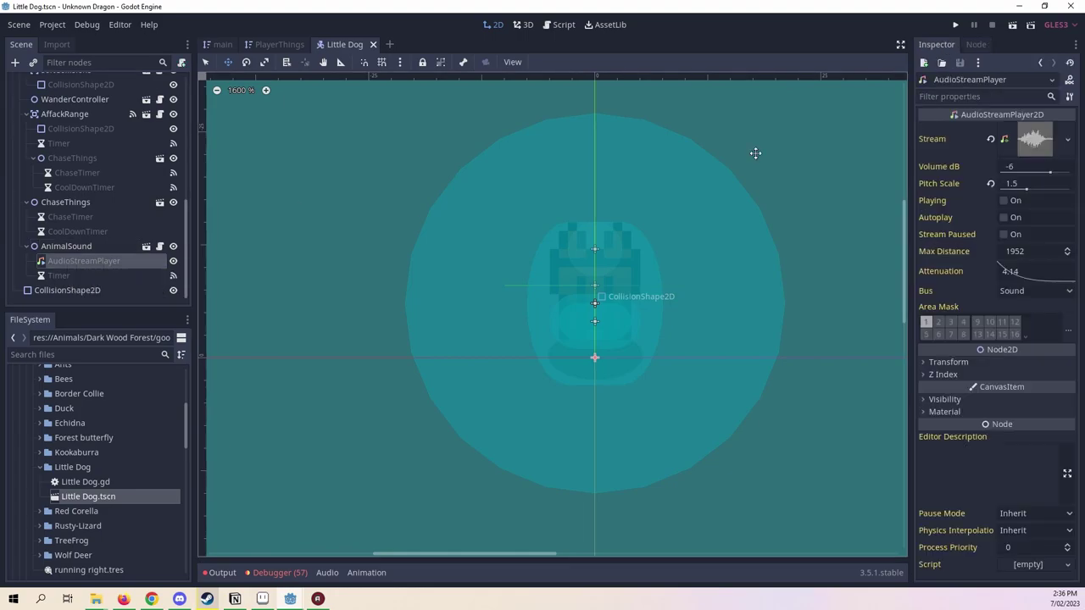
{"action": "left_click", "coordinate": [1004, 200]}
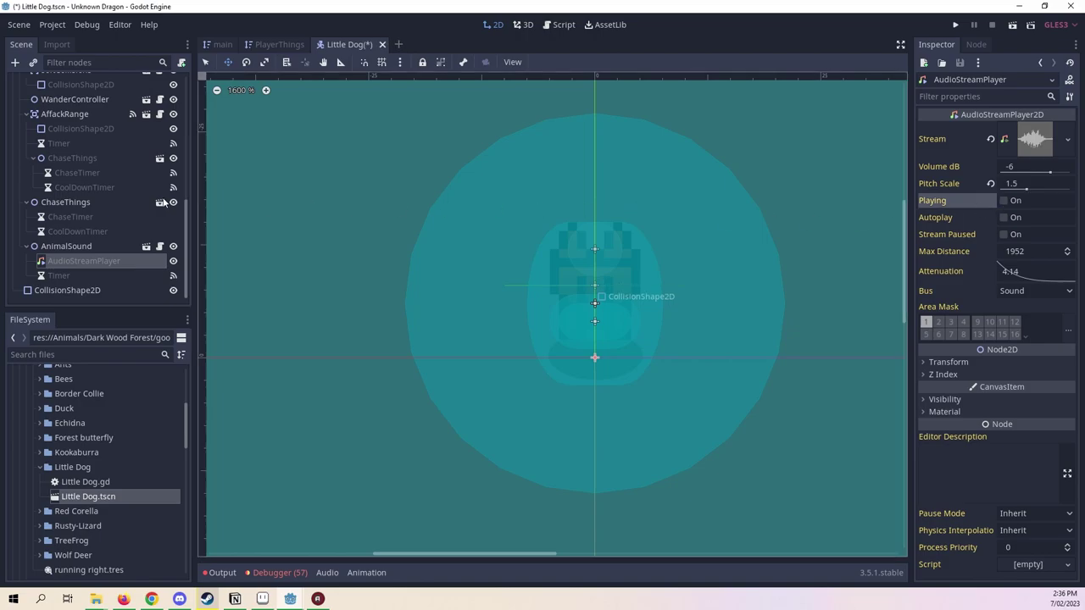
{"action": "scroll", "coordinate": [65, 182], "scroll_direction": "up", "scroll_amount": 5}
{"action": "scroll", "coordinate": [49, 216], "scroll_direction": "up", "scroll_amount": 5}
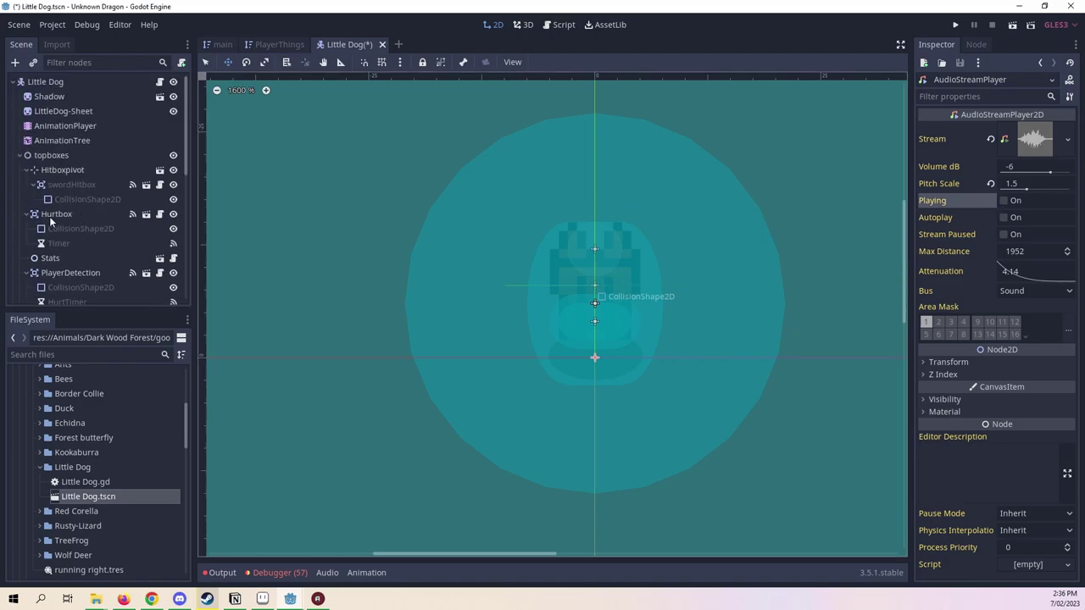
Open the Little Dog.gd script and save the Little Dog scene again.
{"action": "left_click", "coordinate": [159, 82]}
{"action": "right_click", "coordinate": [340, 39]}
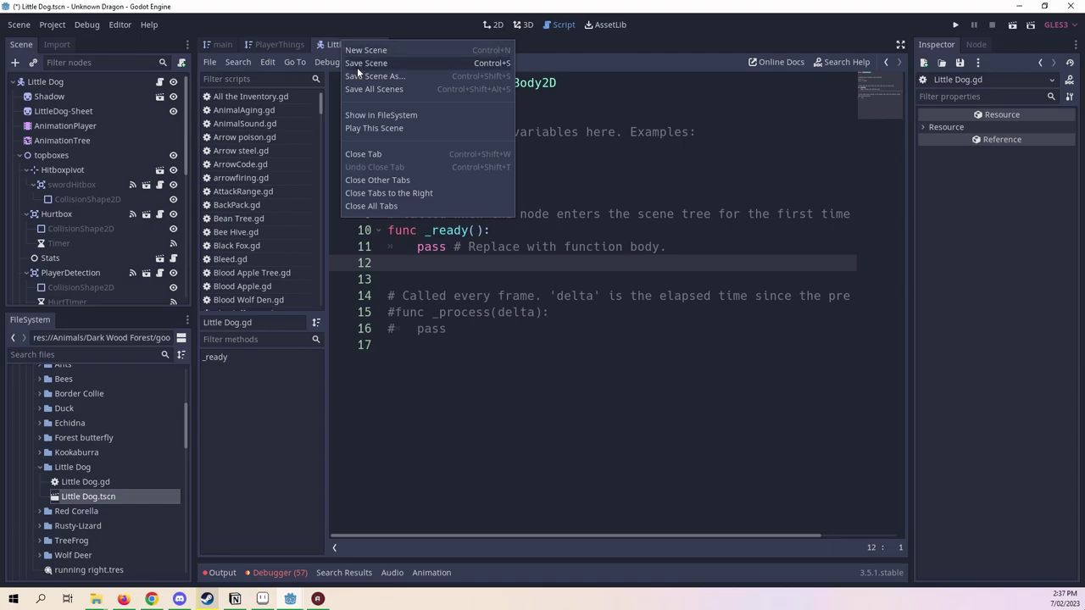
{"action": "left_click", "coordinate": [357, 66]}
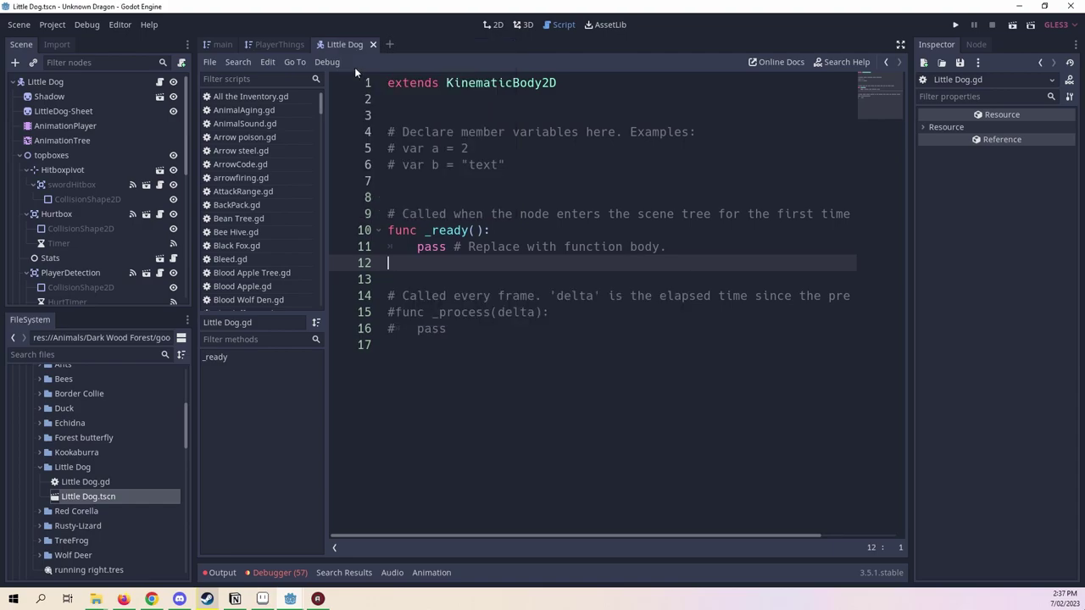
{"action": "scroll", "coordinate": [82, 135], "scroll_direction": "down", "scroll_amount": 5}
{"action": "scroll", "coordinate": [83, 135], "scroll_direction": "up", "scroll_amount": 5}
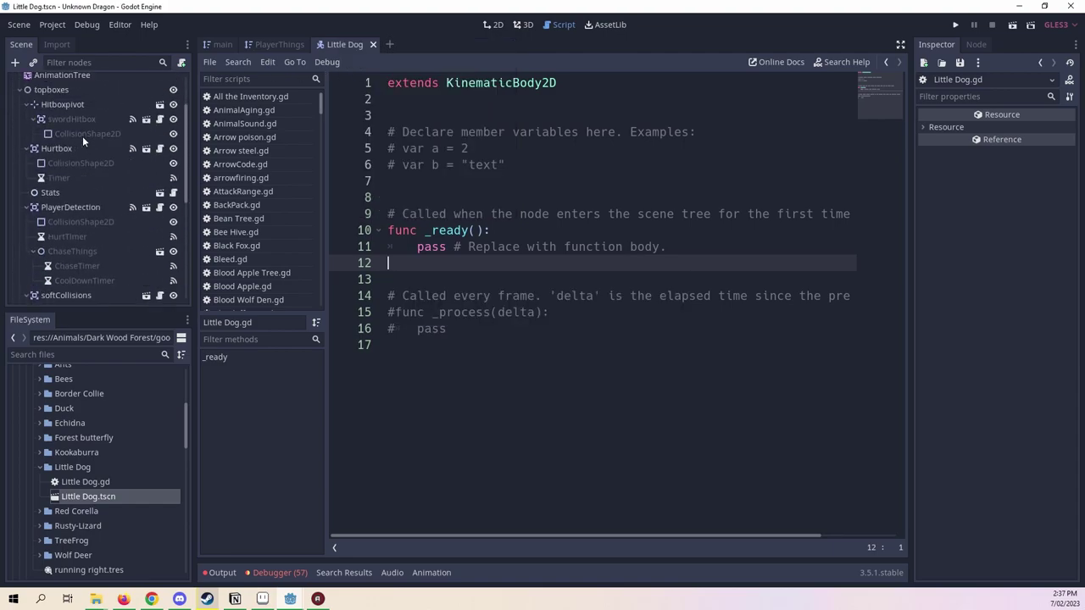
{"action": "scroll", "coordinate": [82, 135], "scroll_direction": "up", "scroll_amount": 5}
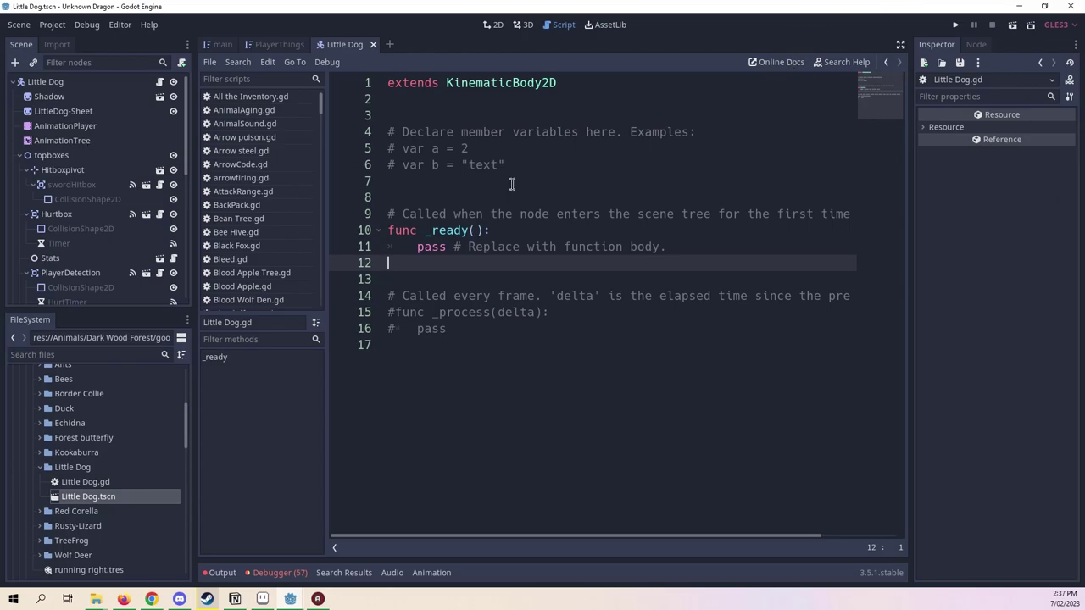
Check the debugger's errors and stack frames, then close the debugger output.
{"action": "left_click", "coordinate": [280, 573]}
{"action": "left_click", "coordinate": [271, 429]}
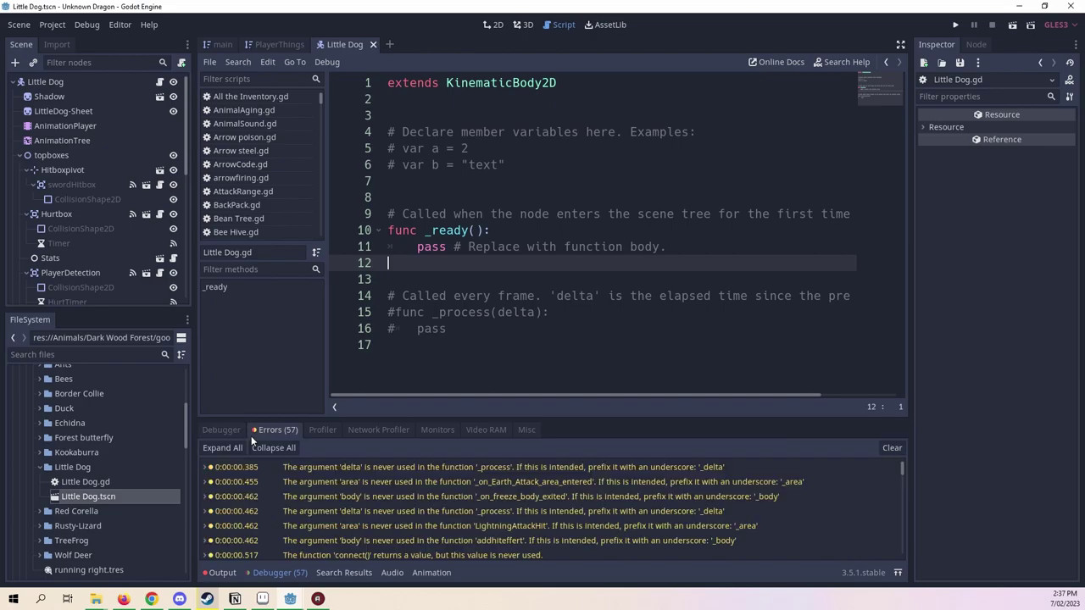
{"action": "left_click", "coordinate": [207, 430]}
{"action": "left_click", "coordinate": [341, 566]}
{"action": "left_click", "coordinate": [276, 574]}
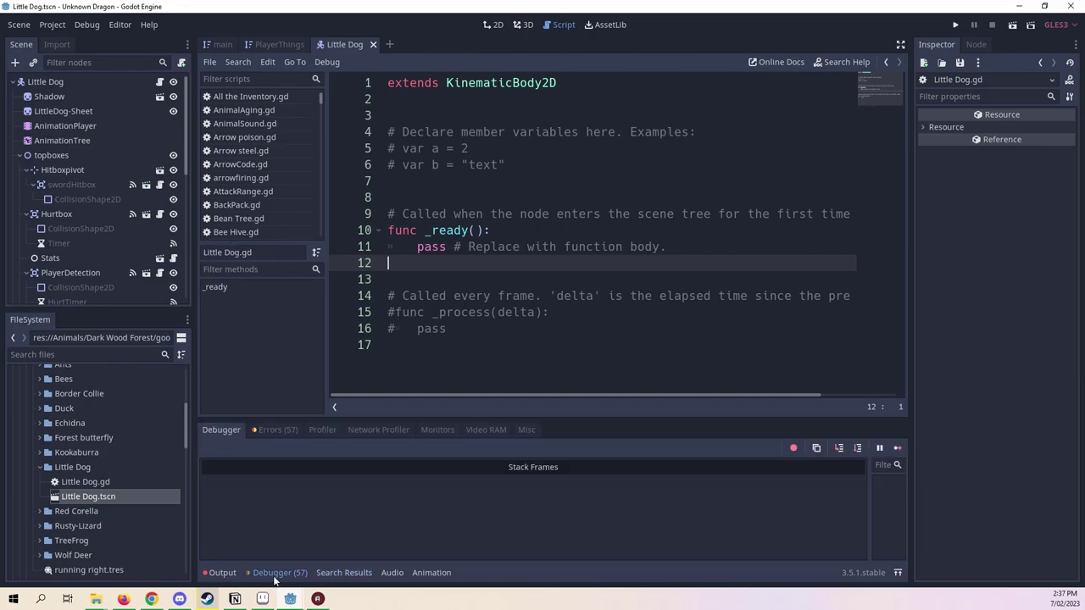
{"action": "left_click", "coordinate": [288, 574]}
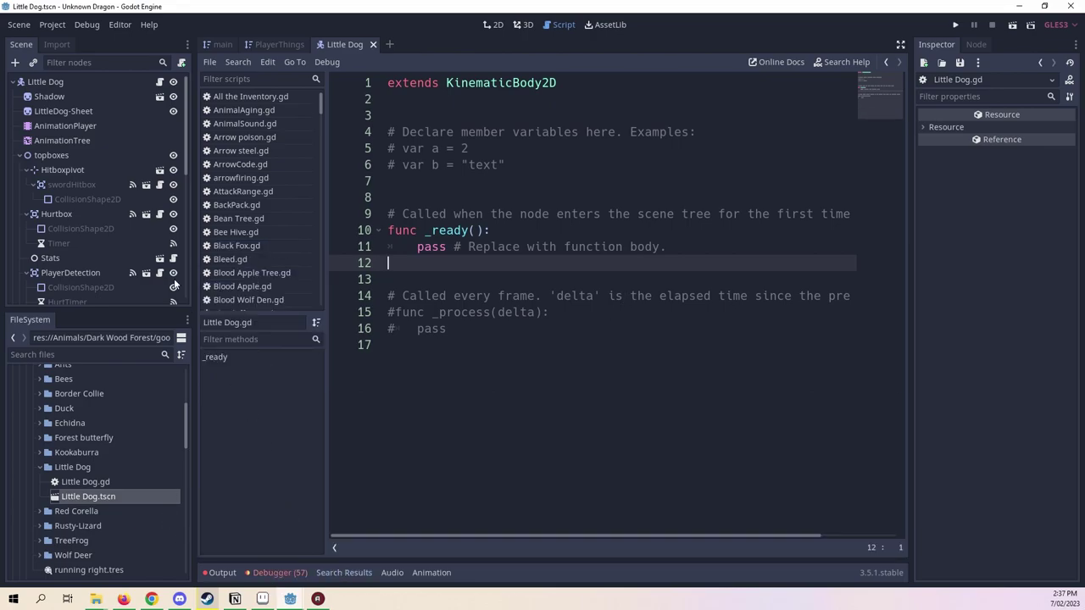
Select the ChaseThings node and view the Little Dog scene in the 2D editor.
{"action": "scroll", "coordinate": [117, 224], "scroll_direction": "down", "scroll_amount": 1}
{"action": "scroll", "coordinate": [117, 223], "scroll_direction": "down", "scroll_amount": 2}
{"action": "scroll", "coordinate": [116, 224], "scroll_direction": "down", "scroll_amount": 1}
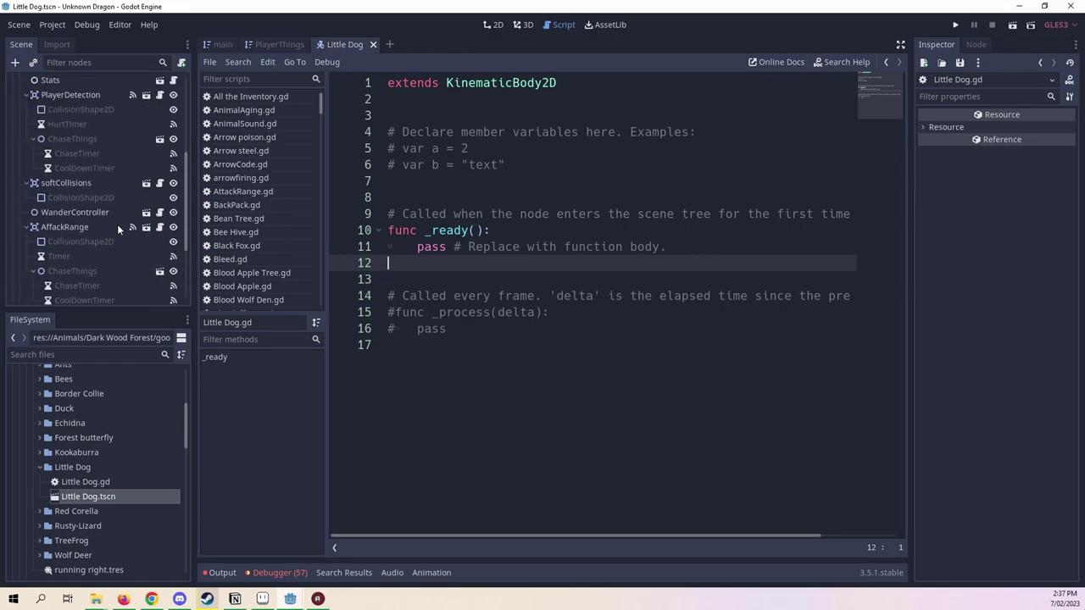
{"action": "scroll", "coordinate": [117, 224], "scroll_direction": "down", "scroll_amount": 2}
{"action": "scroll", "coordinate": [102, 218], "scroll_direction": "down", "scroll_amount": 1}
{"action": "left_click", "coordinate": [92, 201]}
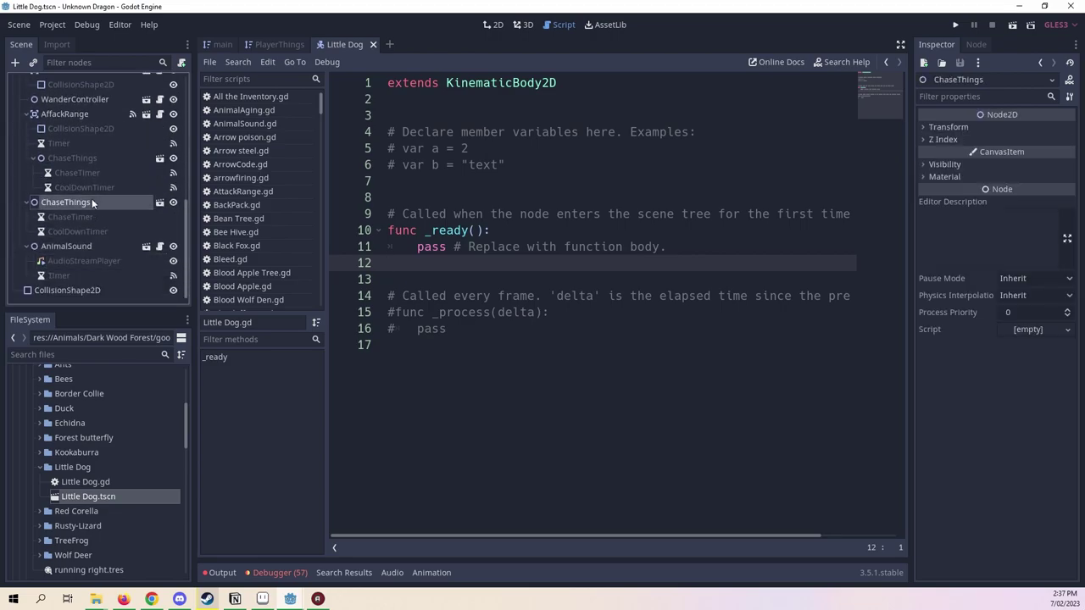
{"action": "left_click", "coordinate": [492, 24]}
{"action": "scroll", "coordinate": [593, 242], "scroll_direction": "down", "scroll_amount": 1}
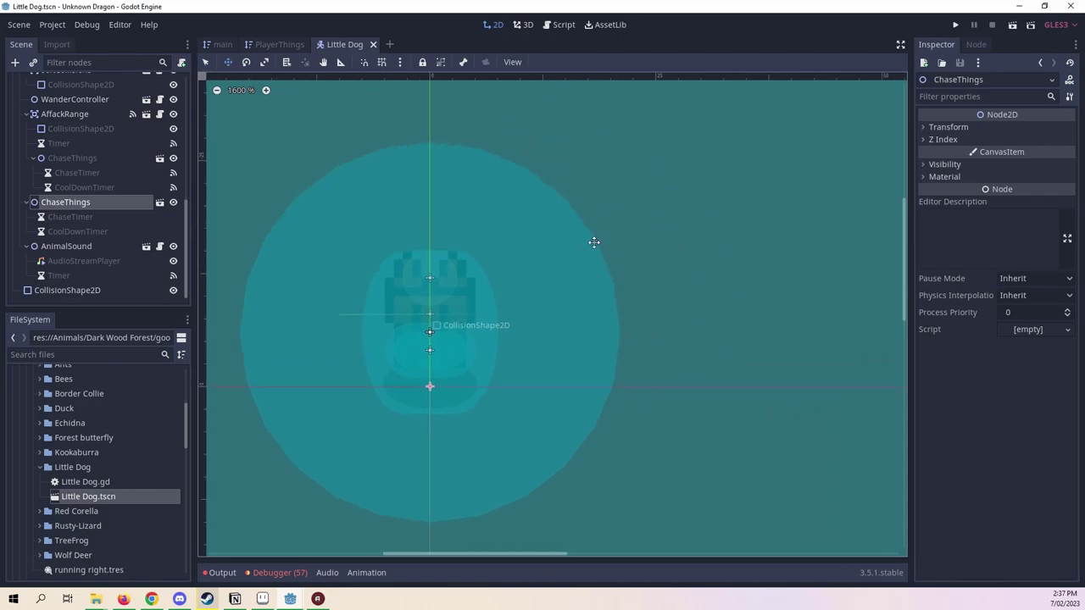
{"action": "scroll", "coordinate": [576, 285], "scroll_direction": "down", "scroll_amount": 3}
{"action": "scroll", "coordinate": [577, 289], "scroll_direction": "down", "scroll_amount": 3}
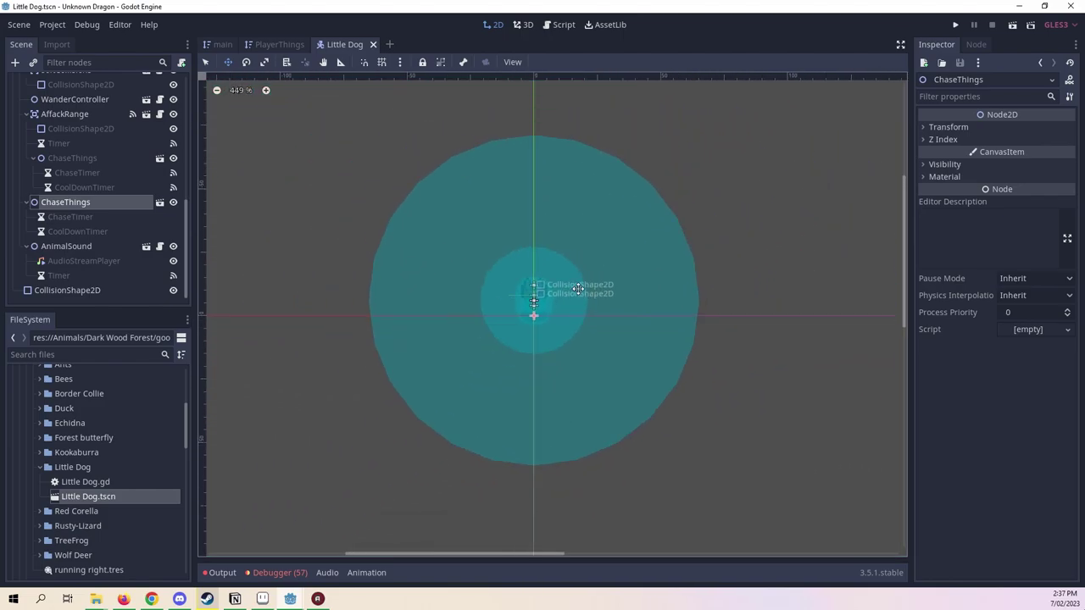